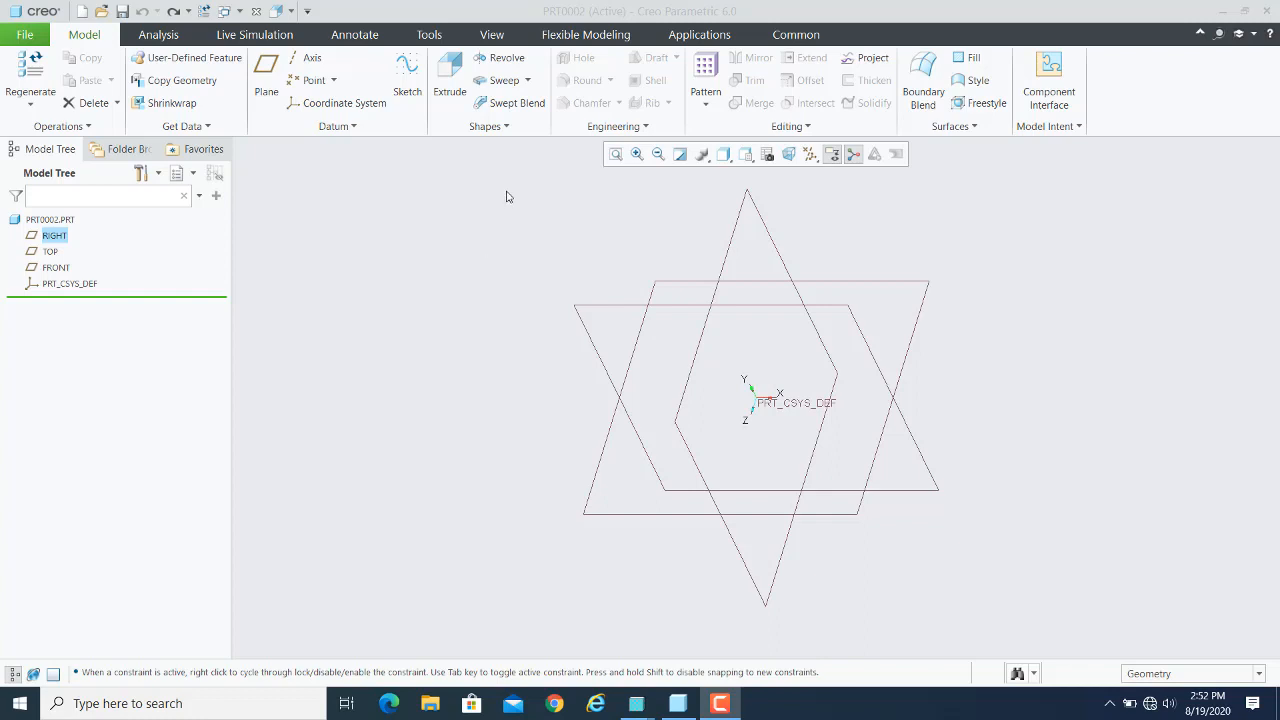
- Start a solid Blend feature and open its section definition
click(509, 133)
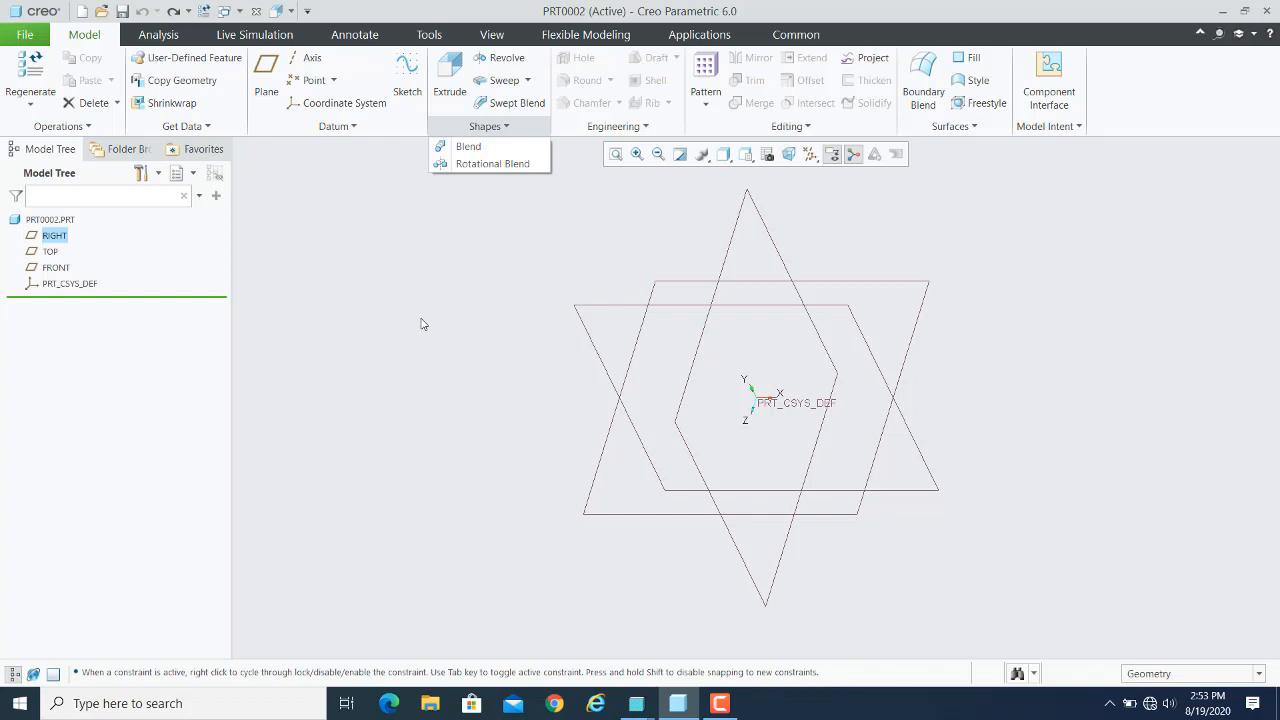
click(478, 149)
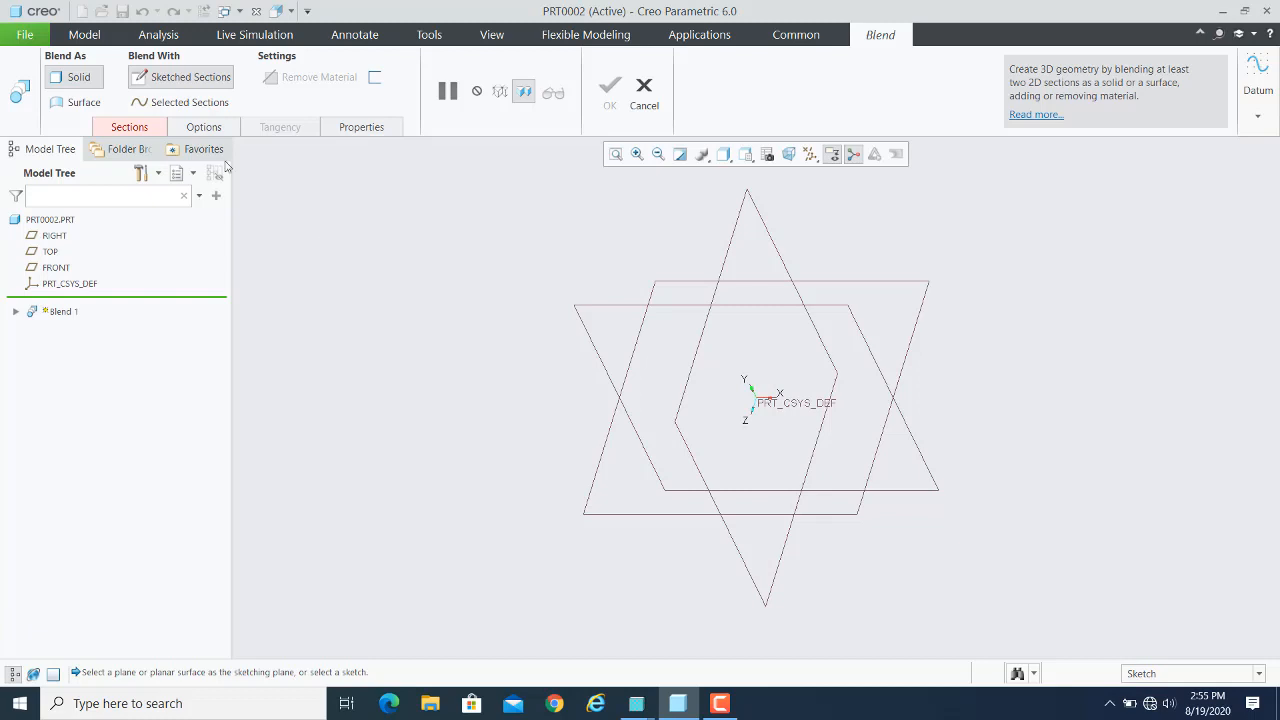
click(131, 130)
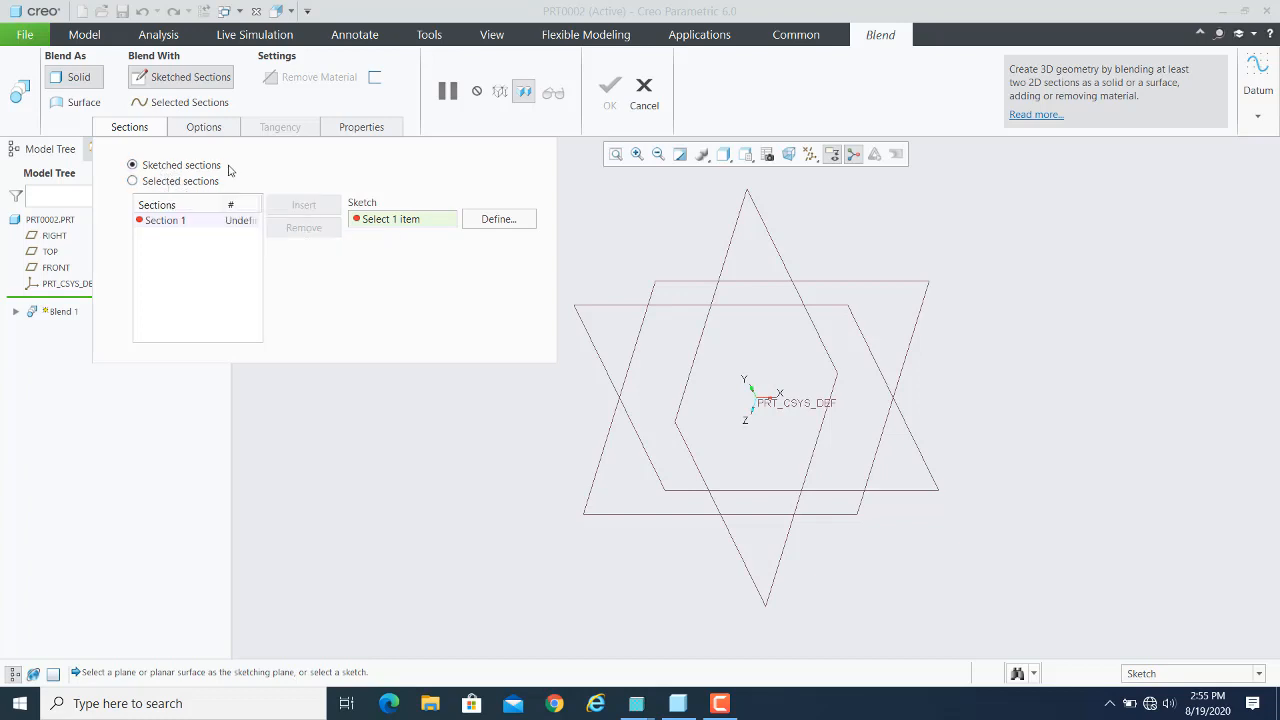
- Switch the blend to selected sections and return it to sketched sections
click(142, 182)
click(133, 166)
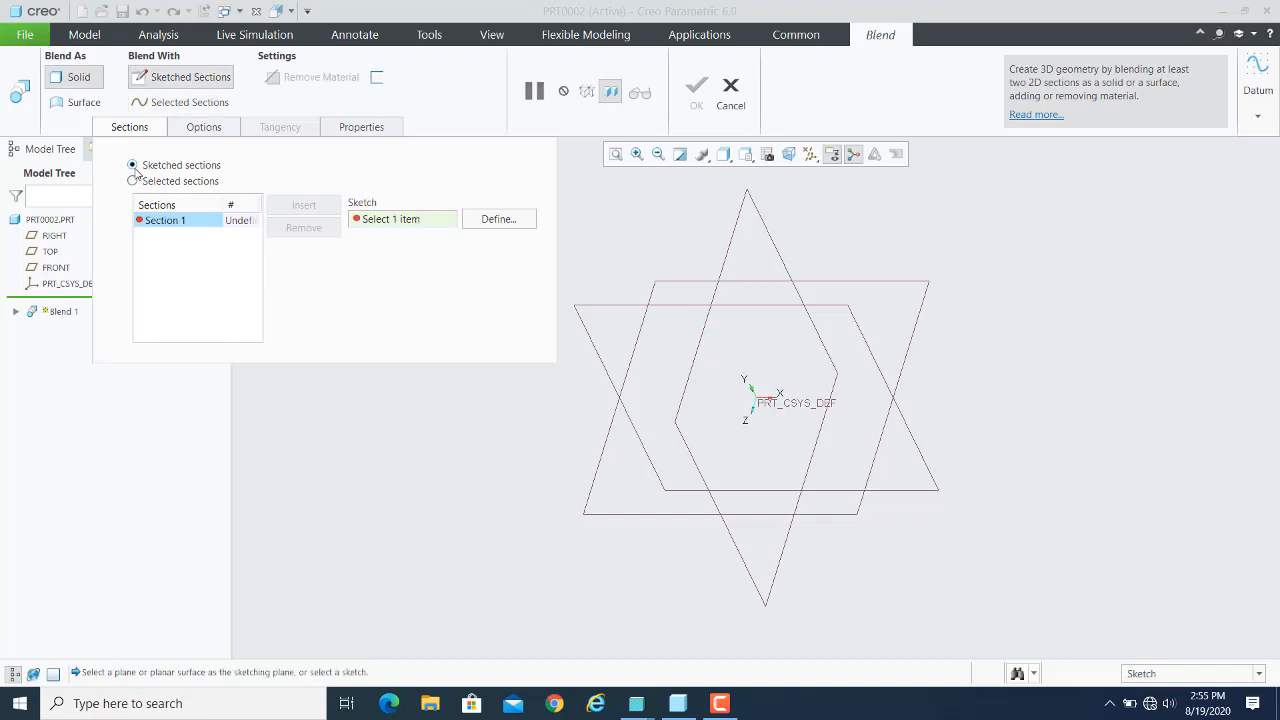
click(168, 104)
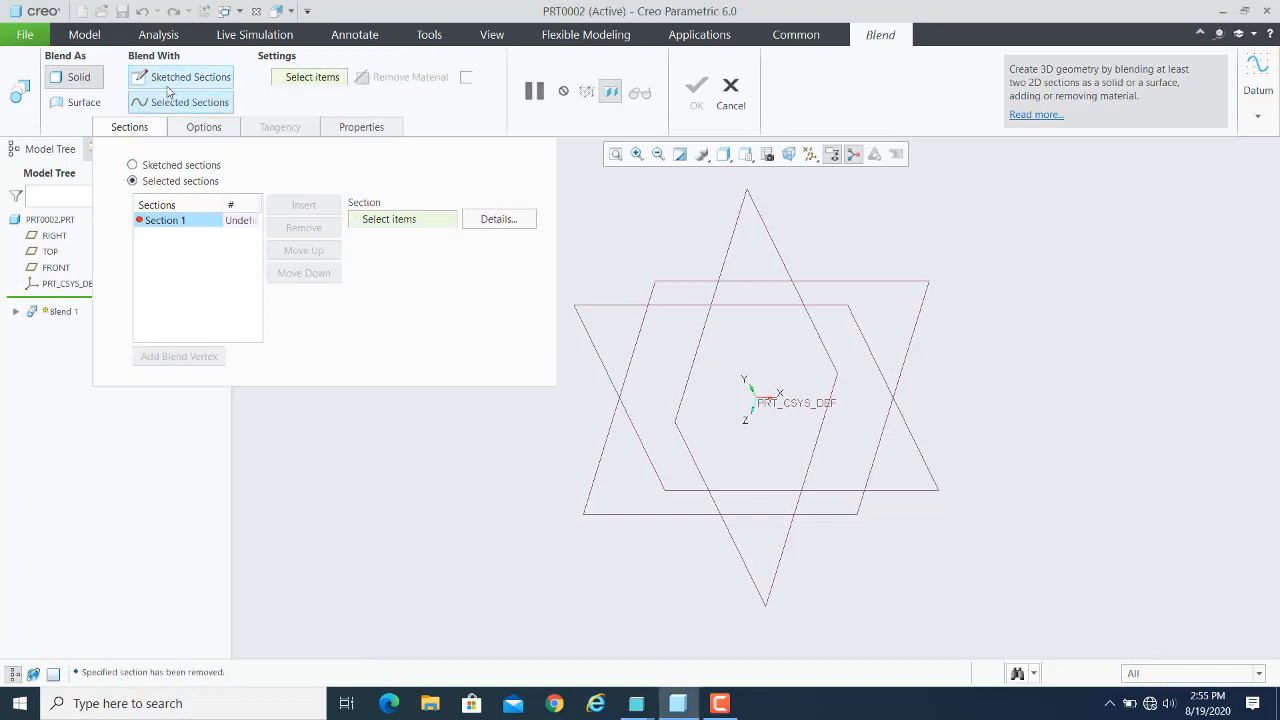
click(168, 80)
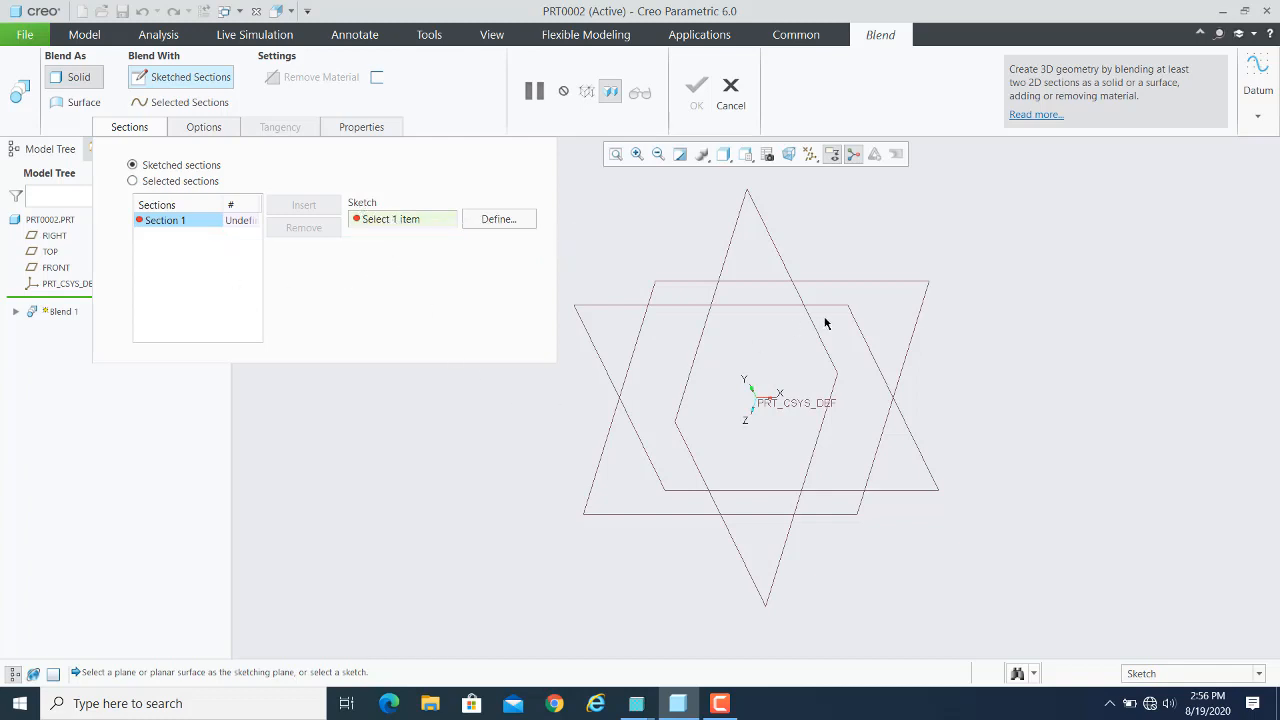
- Define the Section 1 sketch on the TOP datum plane, with the RIGHT plane as reference and orientation Right
click(503, 220)
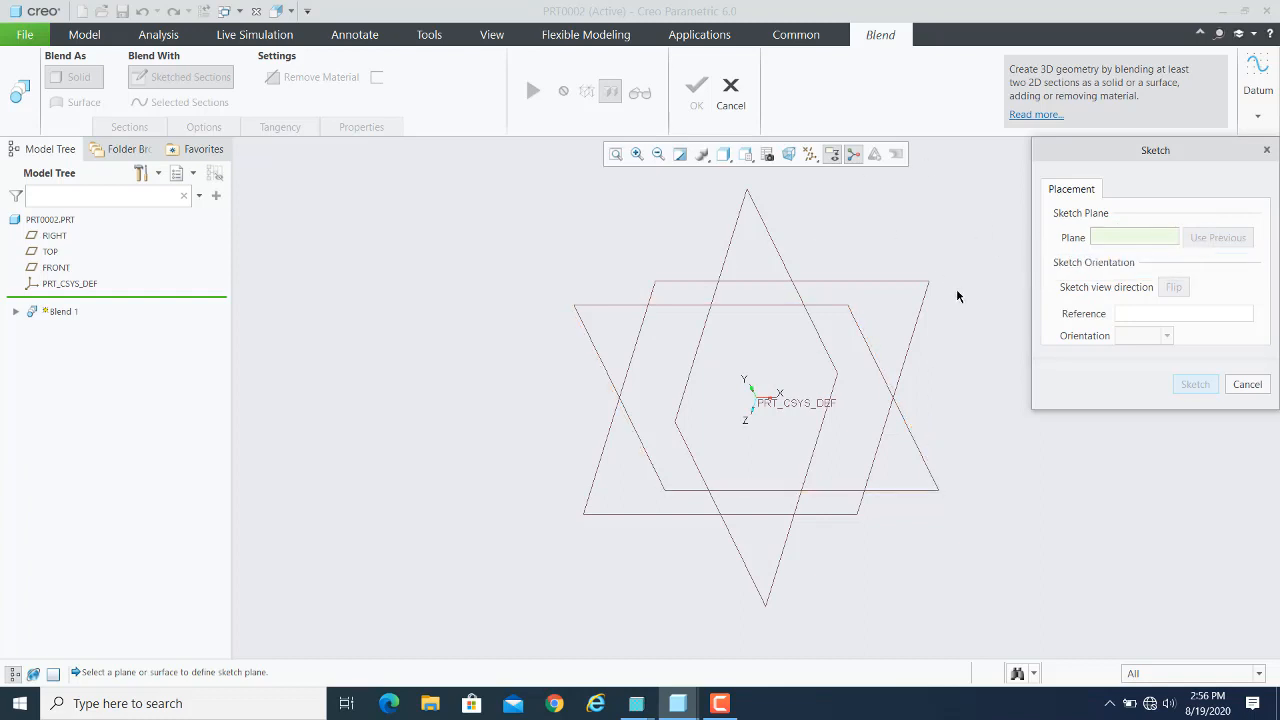
click(926, 288)
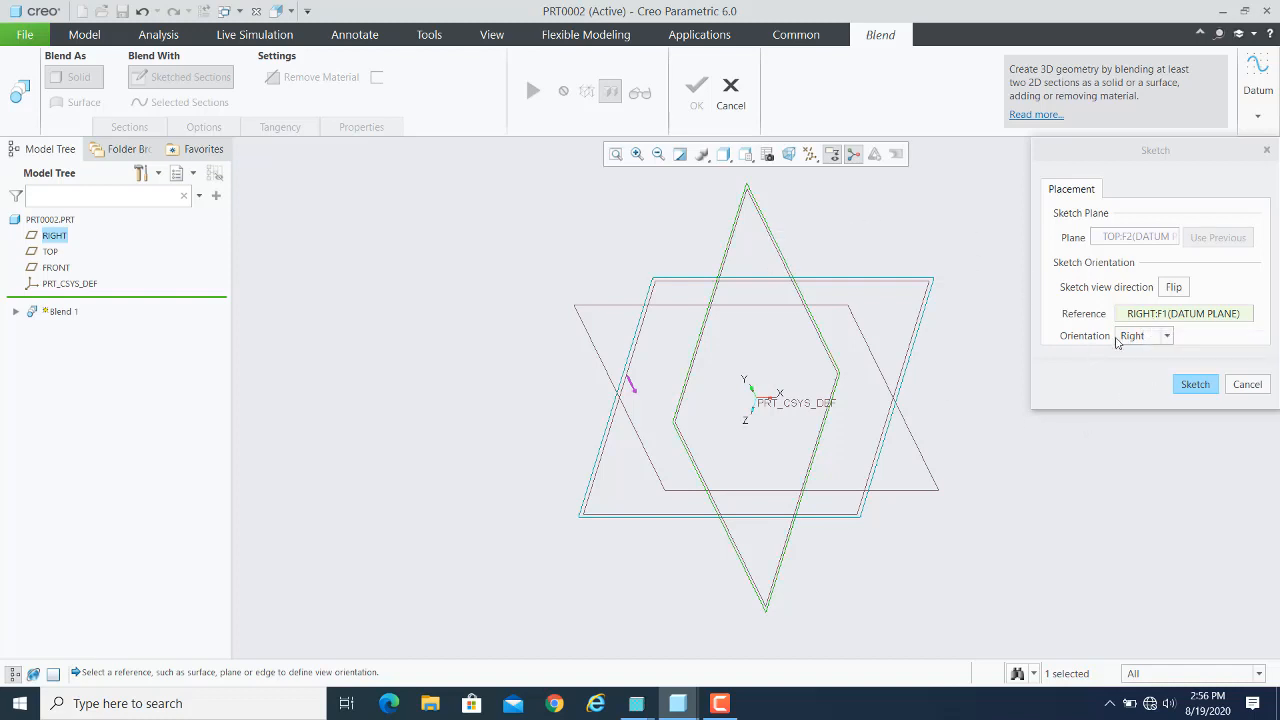
click(1195, 385)
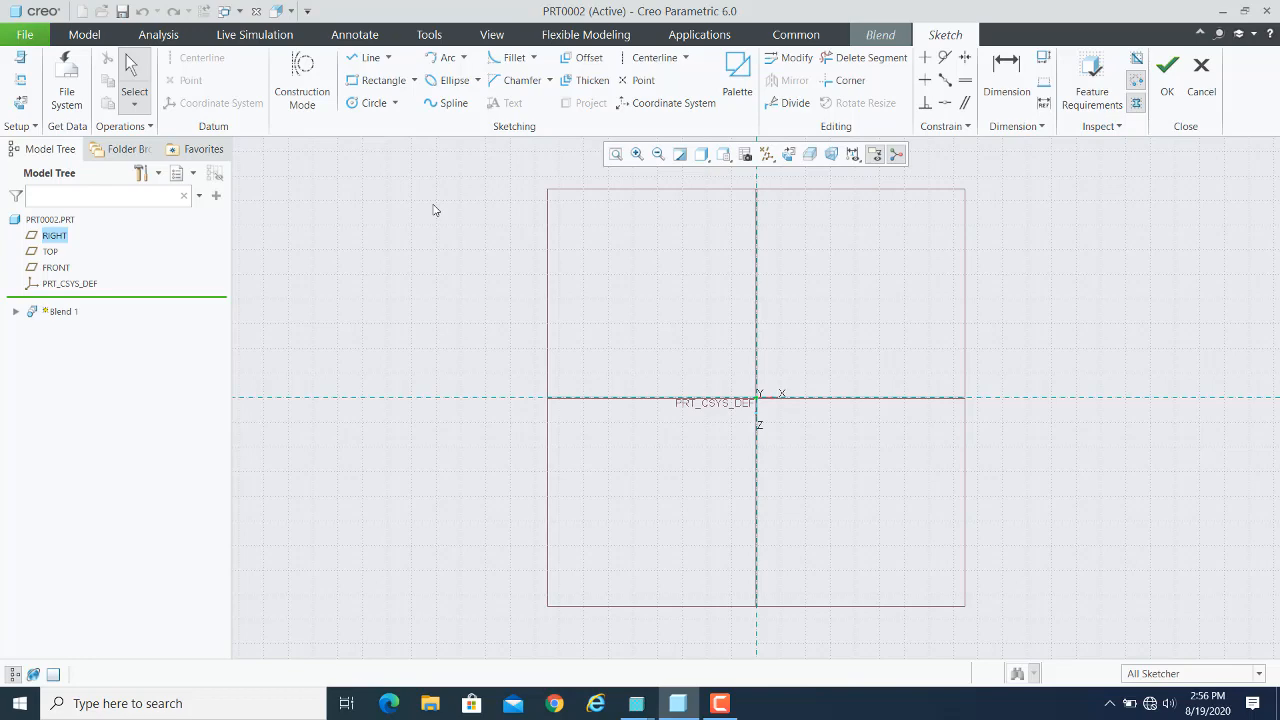
- Sketch a circle about 367 in diameter centred on the origin
click(367, 104)
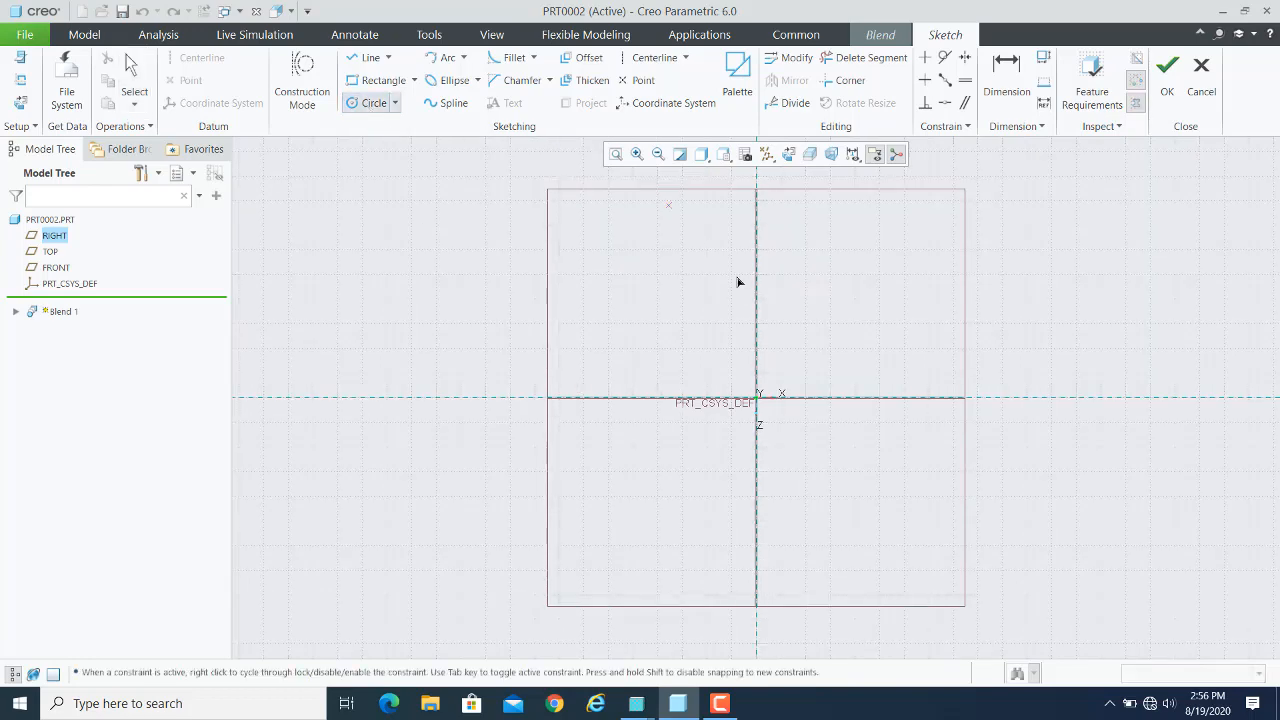
click(756, 399)
click(838, 269)
click(133, 72)
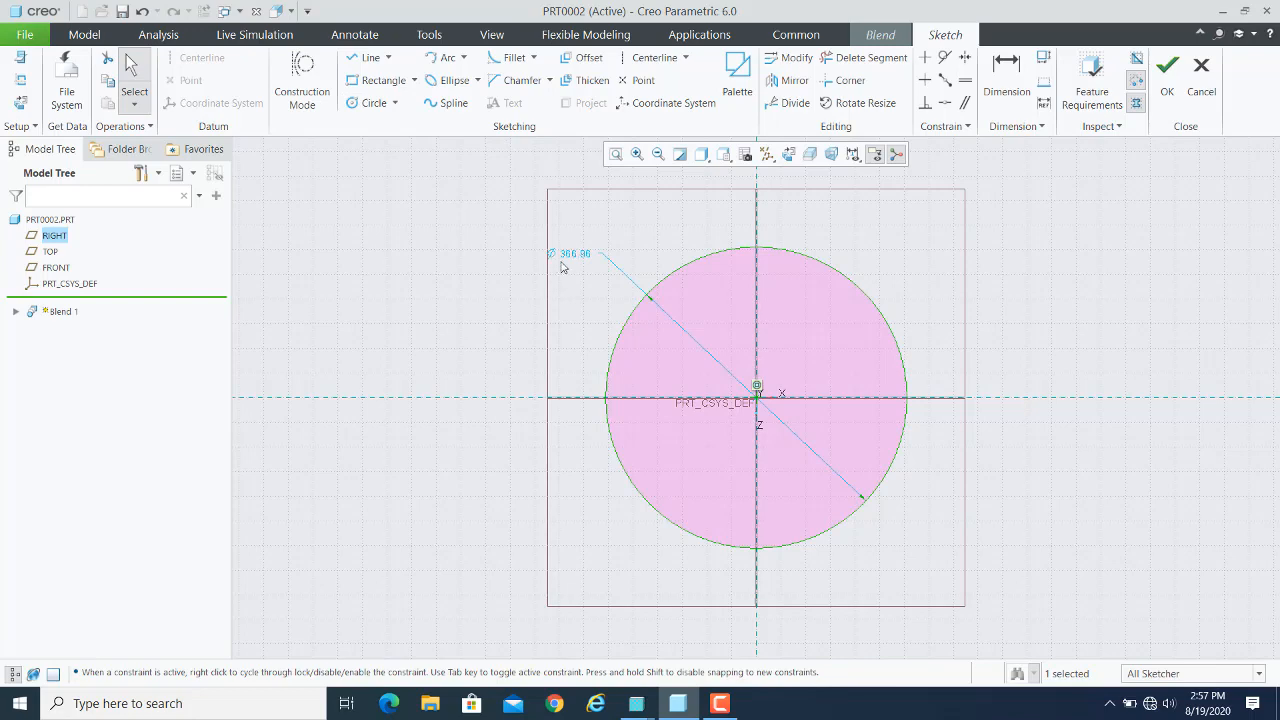
- Set the circle's diameter to 350
double_click(573, 255)
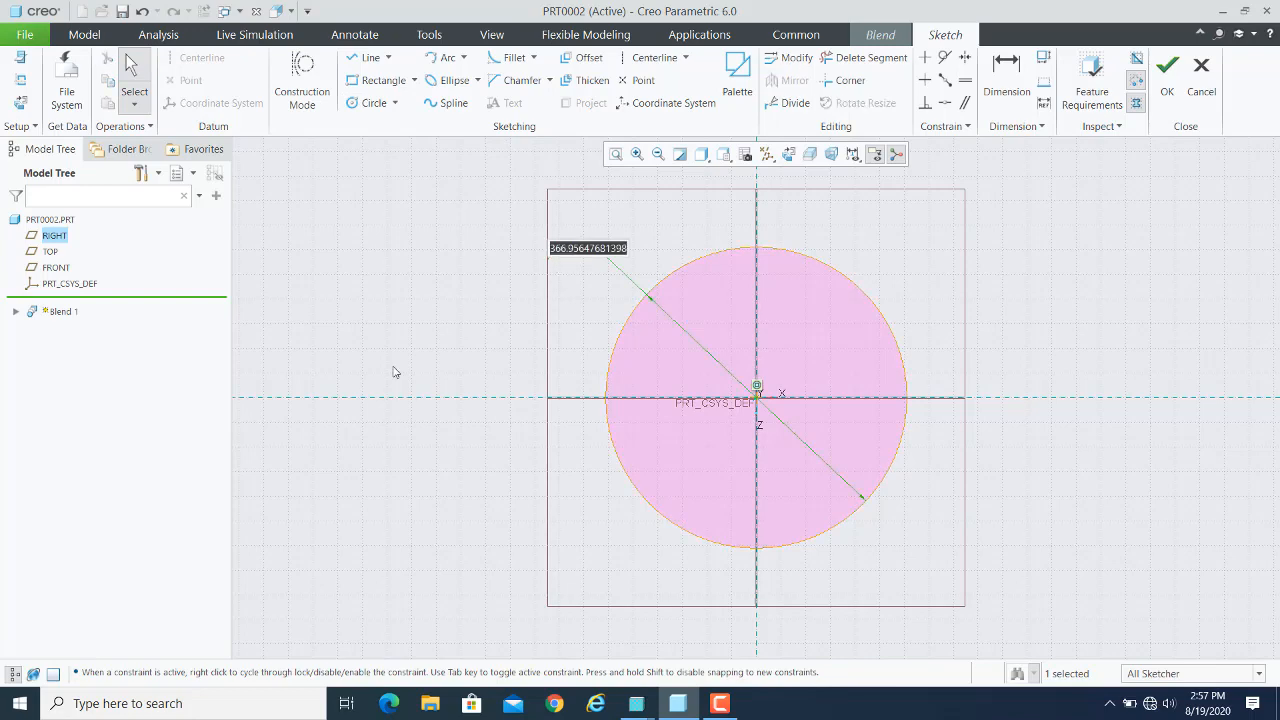
text(3)
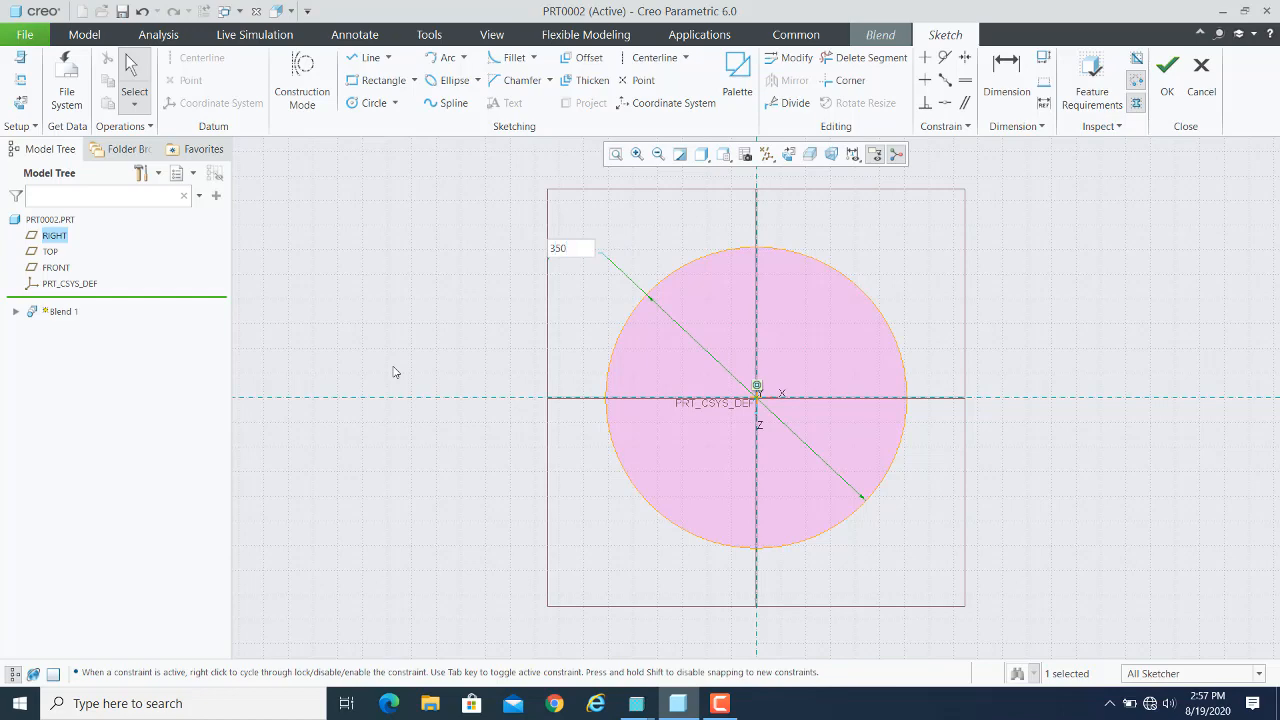
text(50)
key(Return)
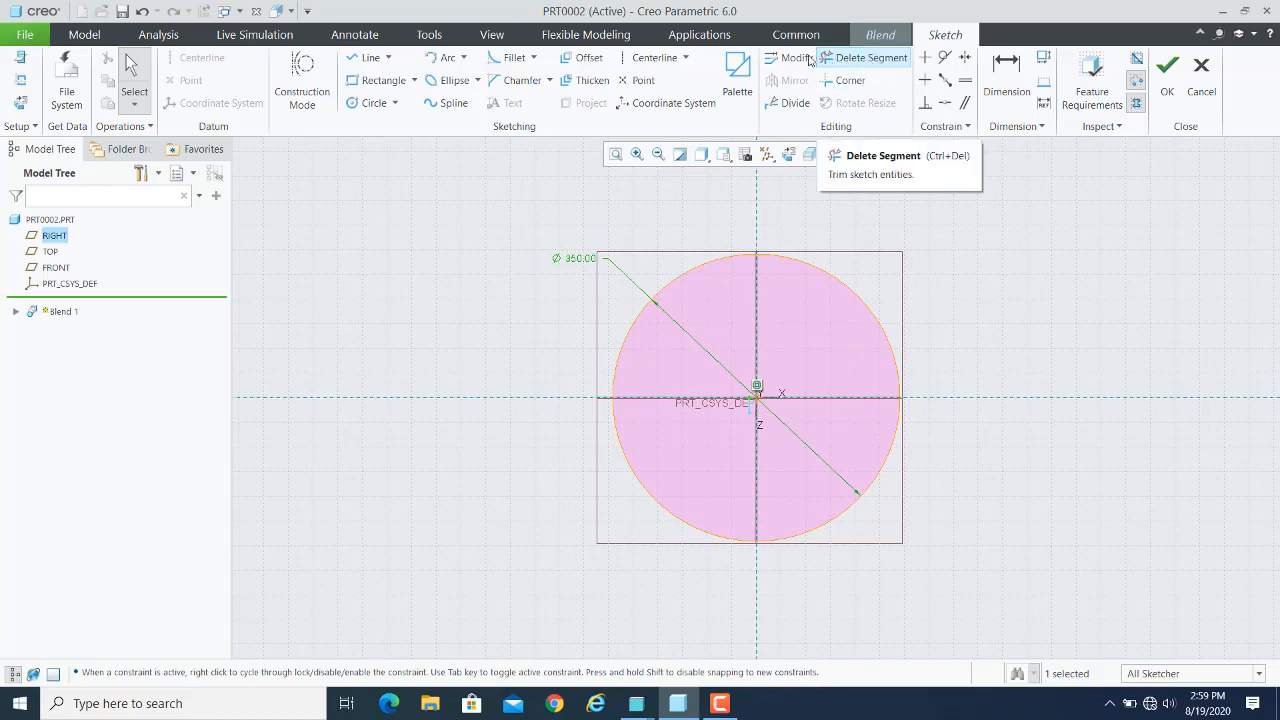
- Divide the circle at its four crossings with the horizontal and vertical reference axes, and finish the Section 1 sketch
click(794, 106)
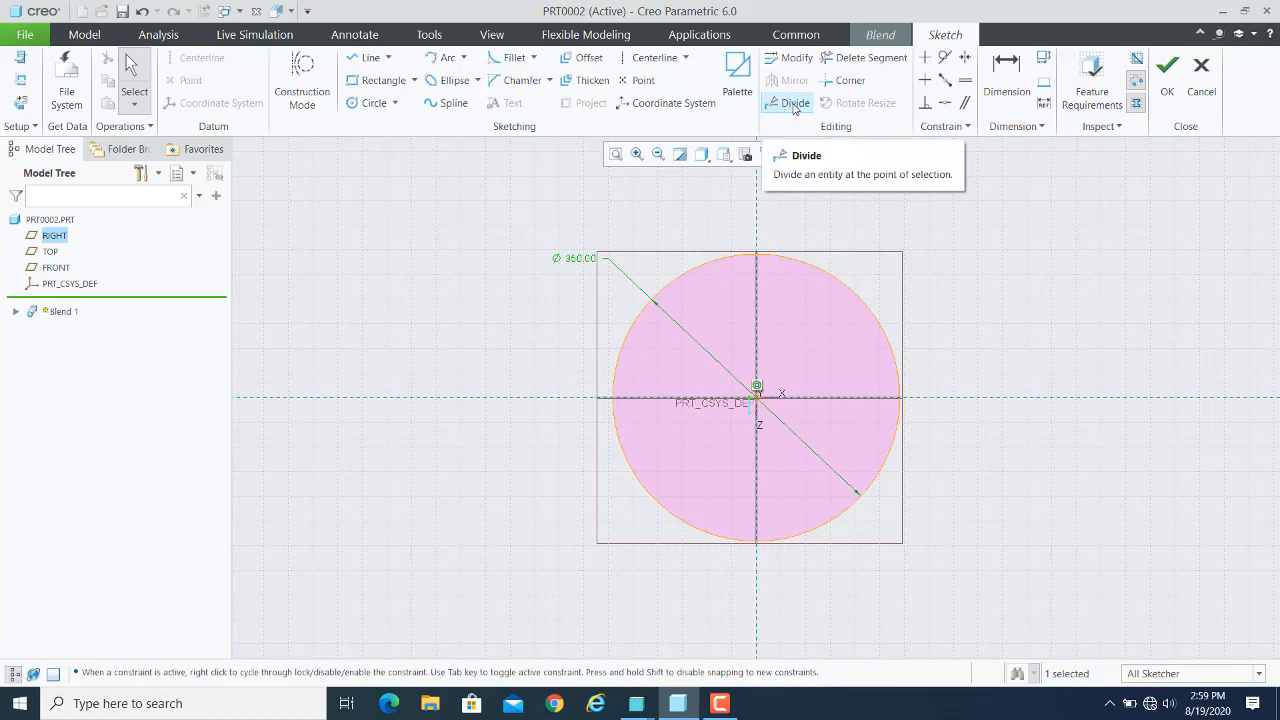
click(795, 104)
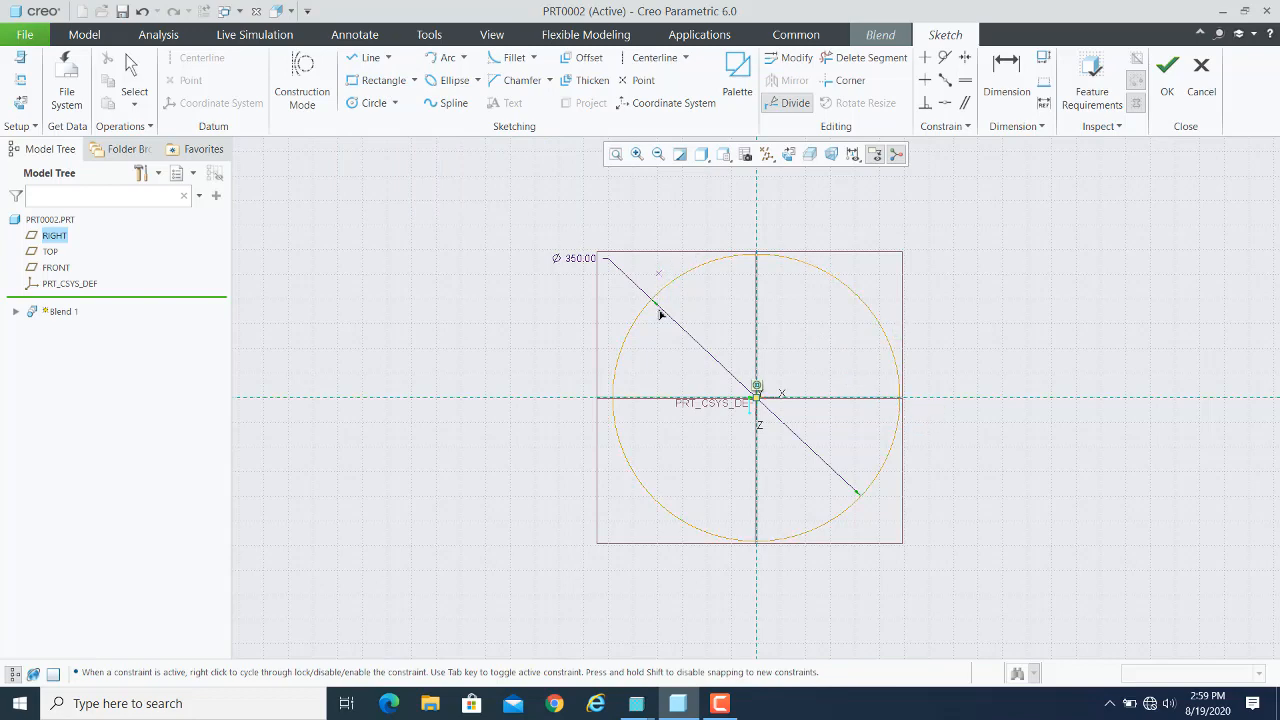
click(900, 400)
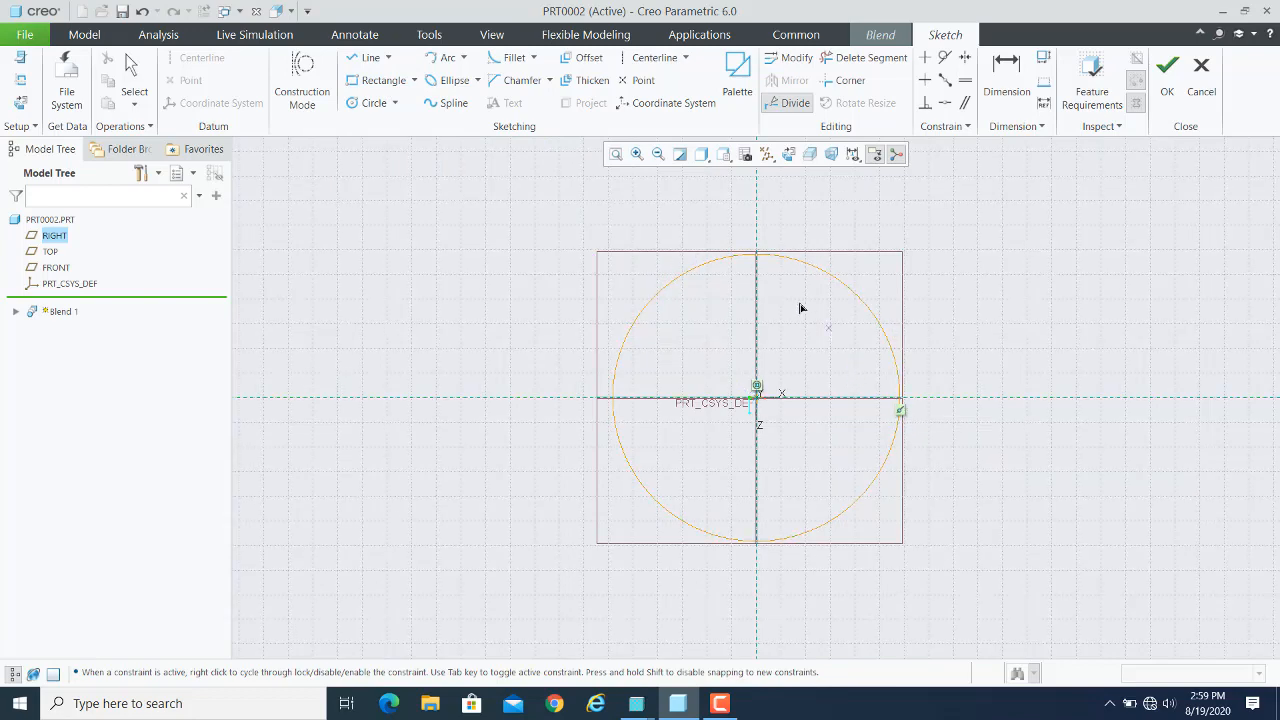
click(755, 257)
click(614, 401)
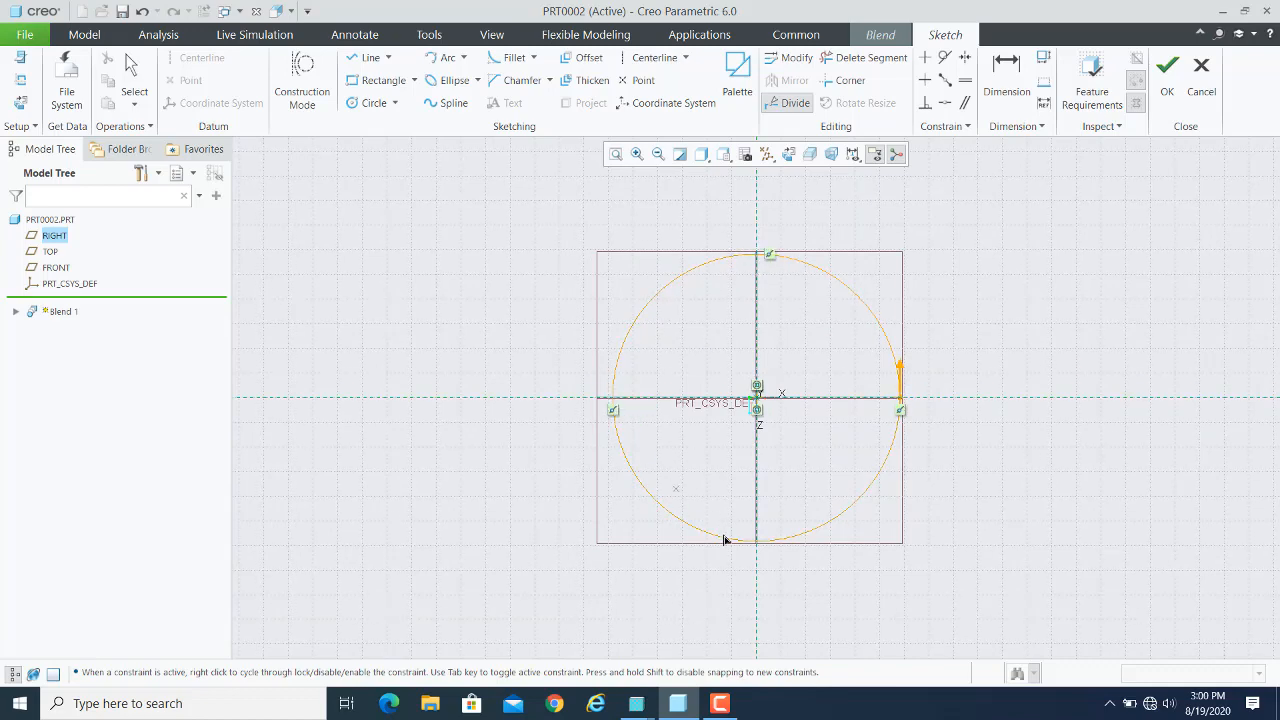
click(758, 543)
click(857, 296)
click(1172, 76)
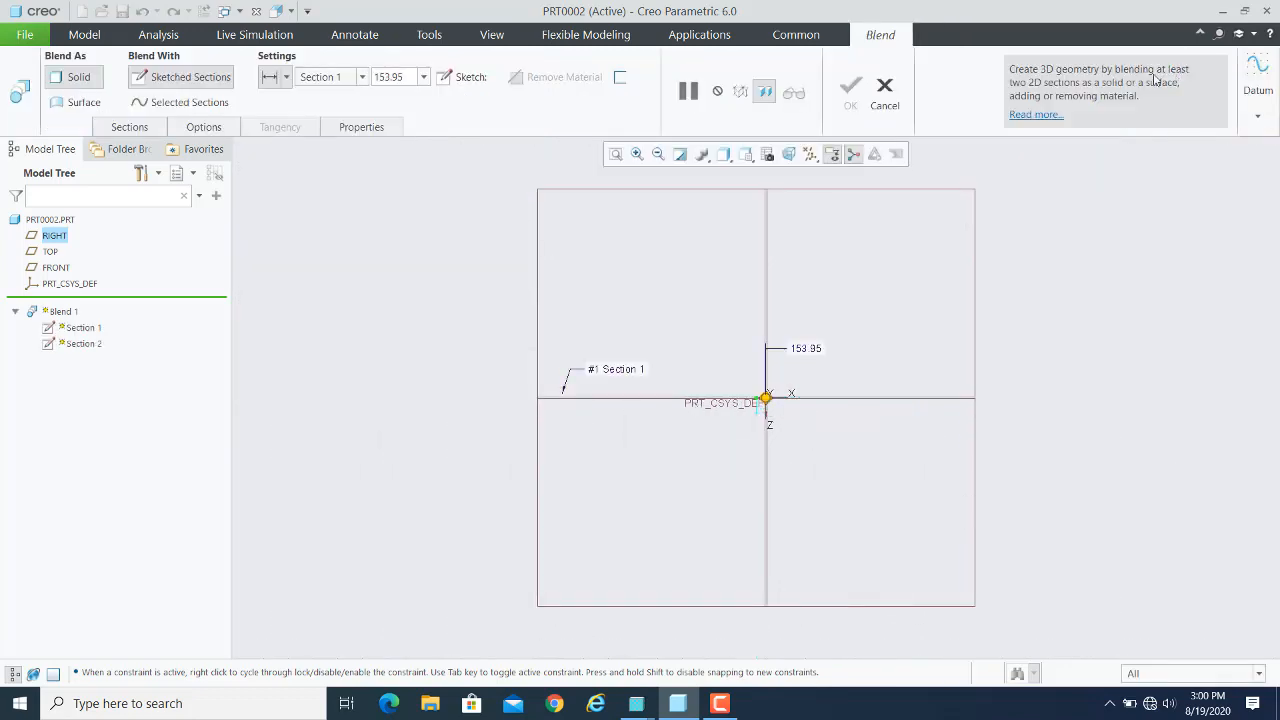
- Reopen the Section 1 sketch to examine the divided circle, and close it again
click(122, 128)
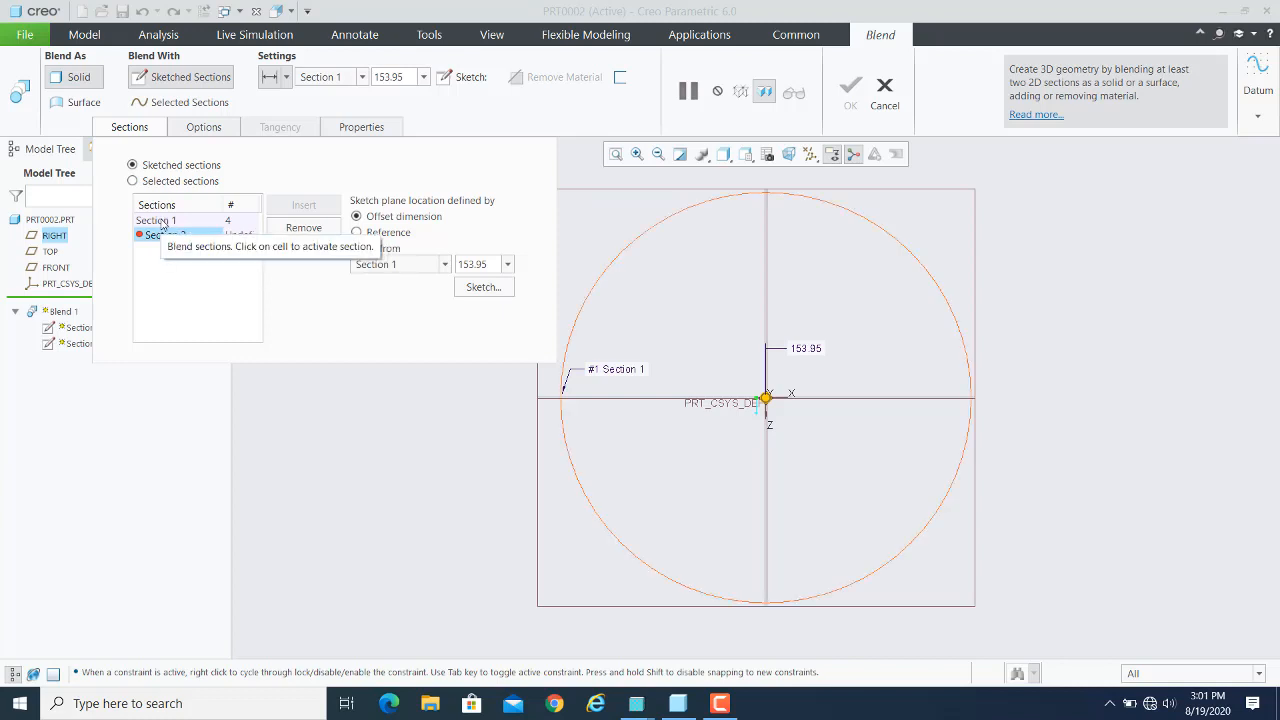
click(161, 222)
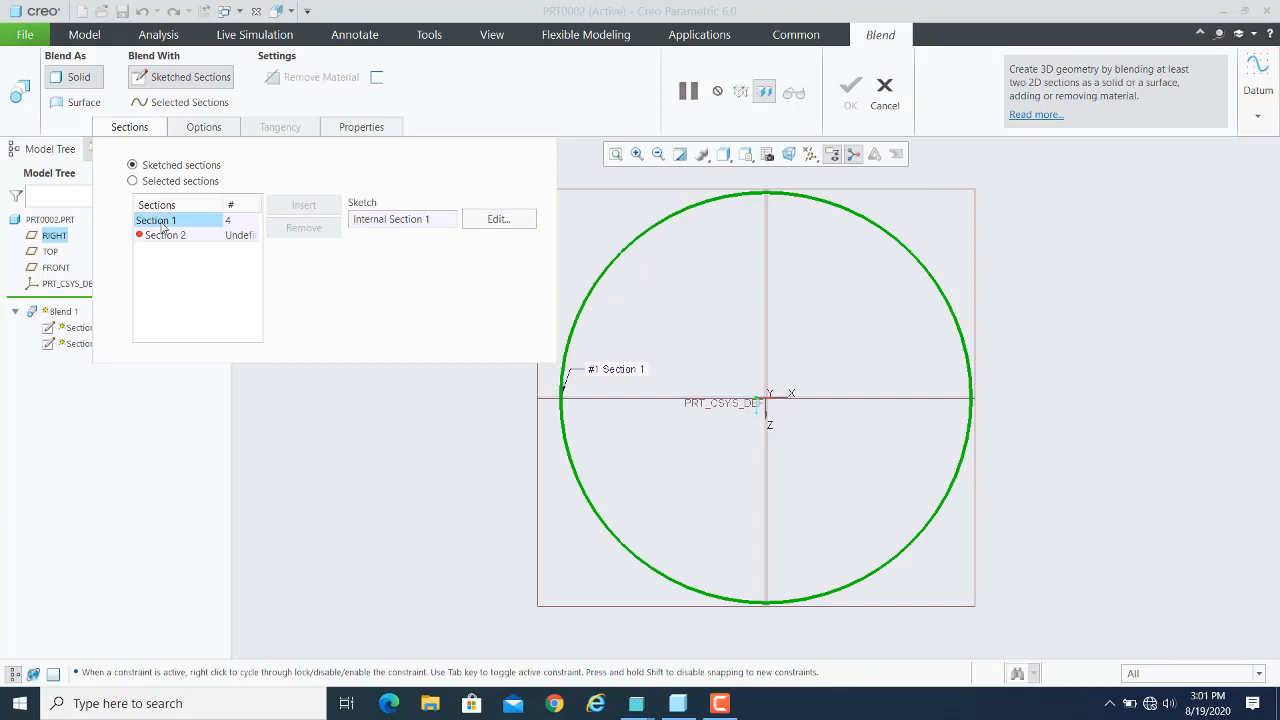
click(497, 220)
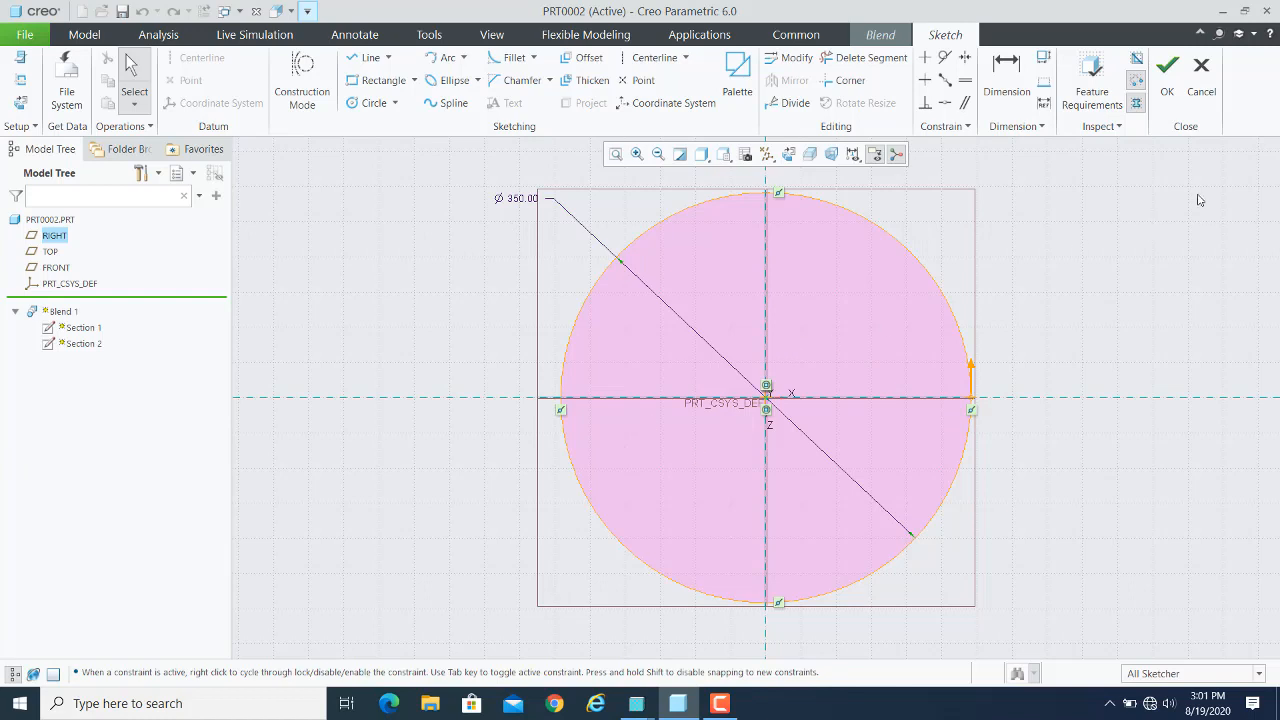
click(1167, 70)
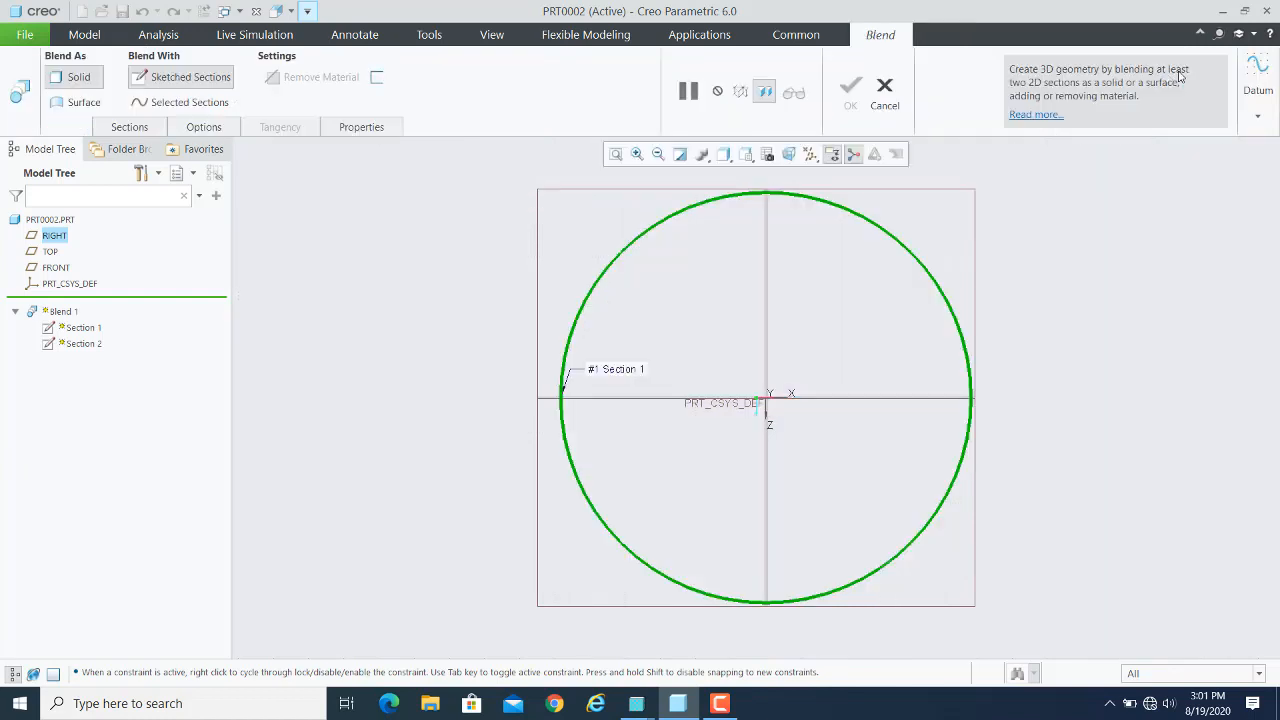
- Set the Section 2 sketch plane's offset from Section 1 to 200
click(129, 128)
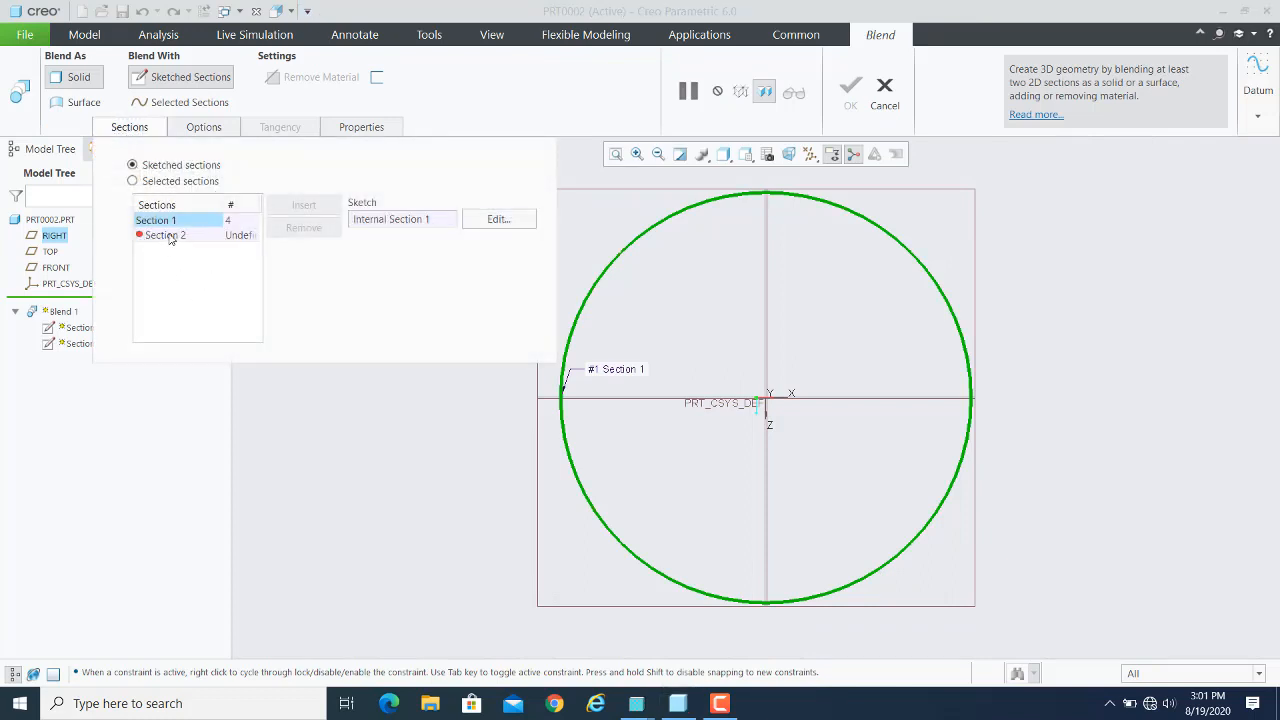
click(170, 237)
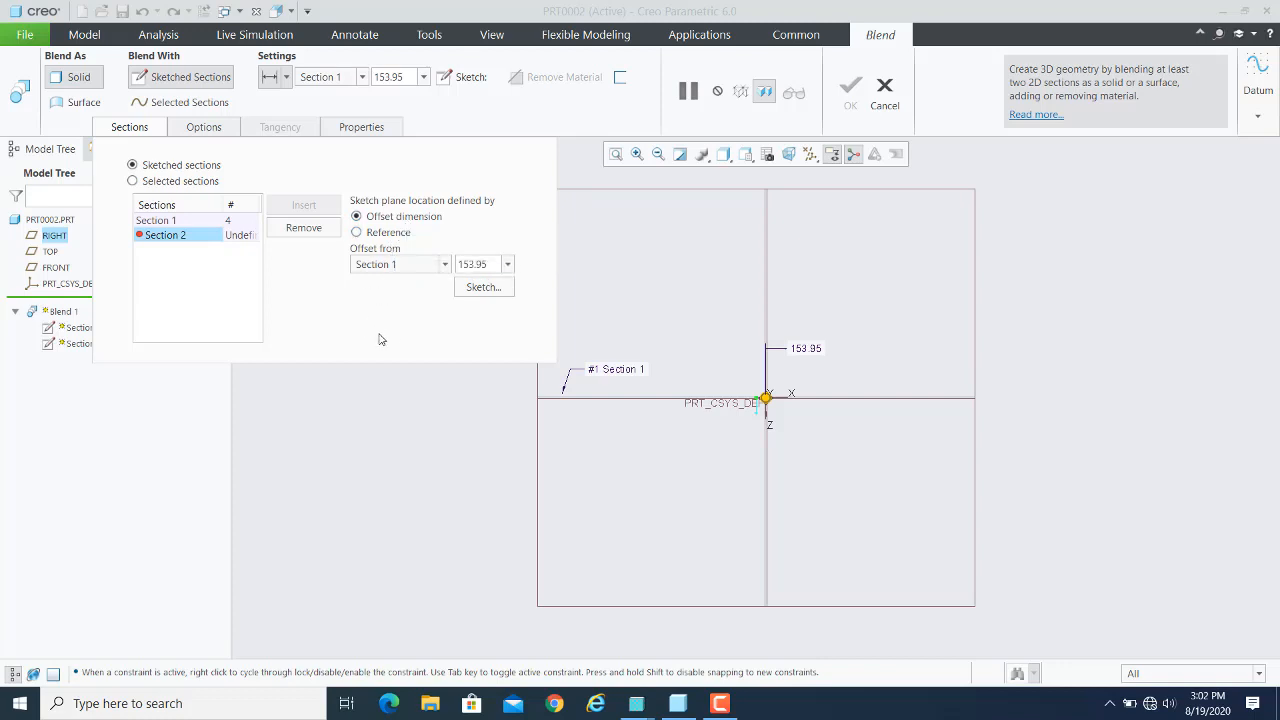
double_click(484, 263)
text(2)
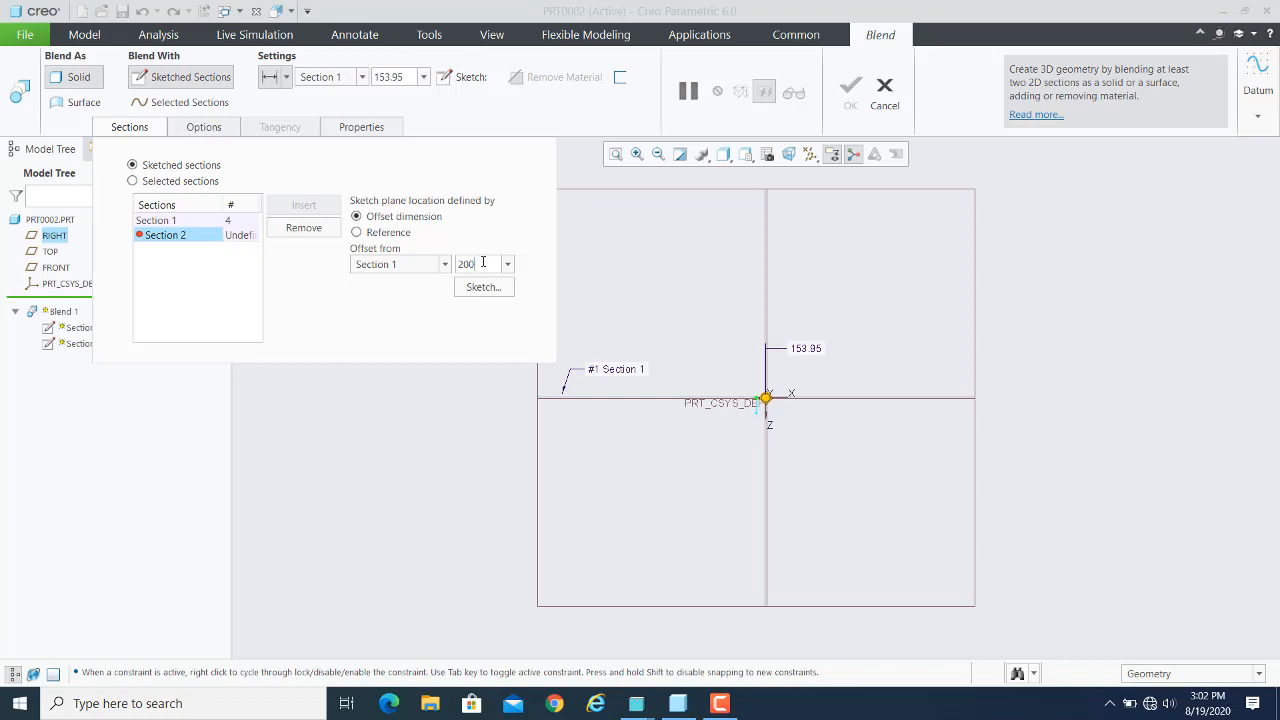
text(00)
key(Return)
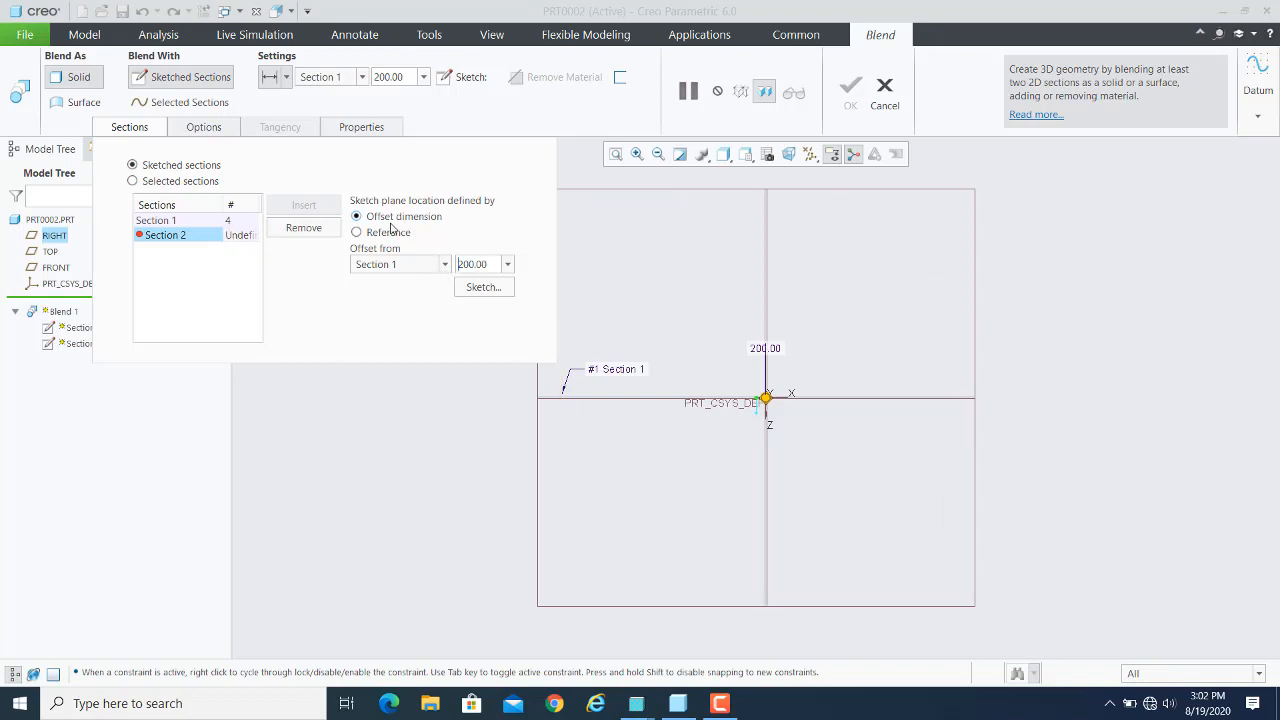
- Sketch a rectangle for Section 2, about 203 wide by 121 high, inside the circle and symmetric about the horizontal axis
click(446, 265)
click(484, 287)
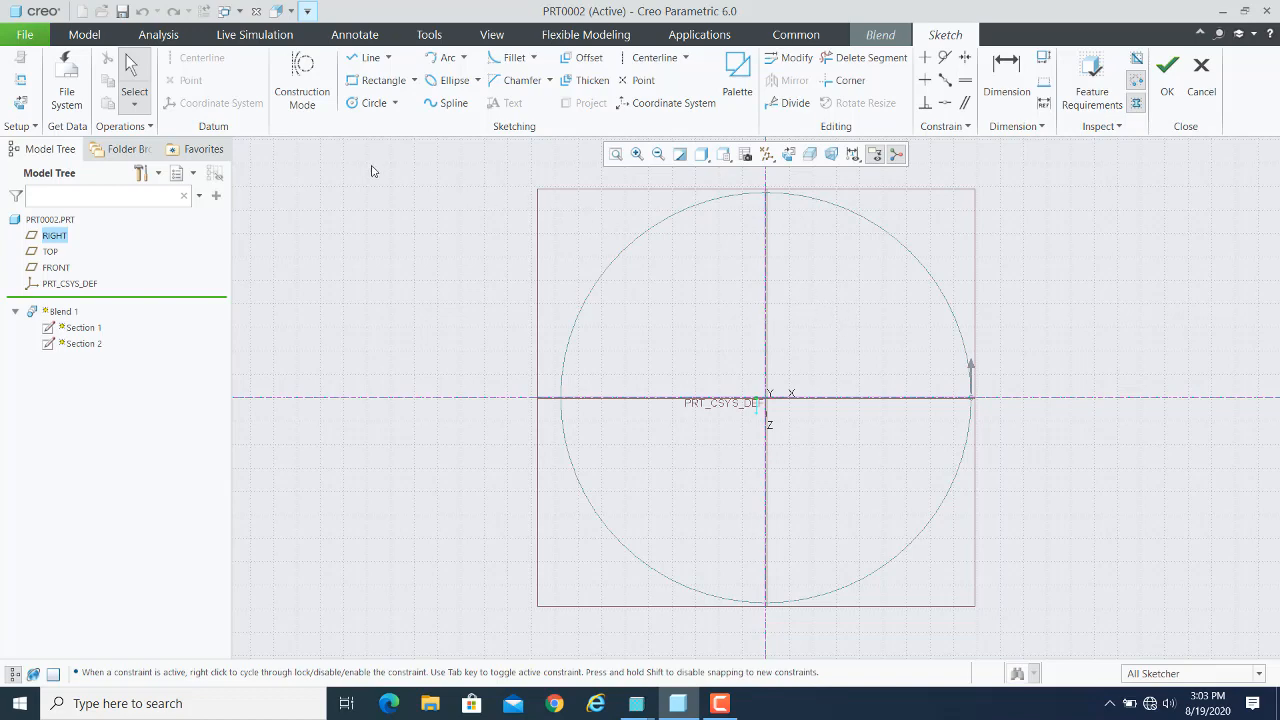
click(379, 82)
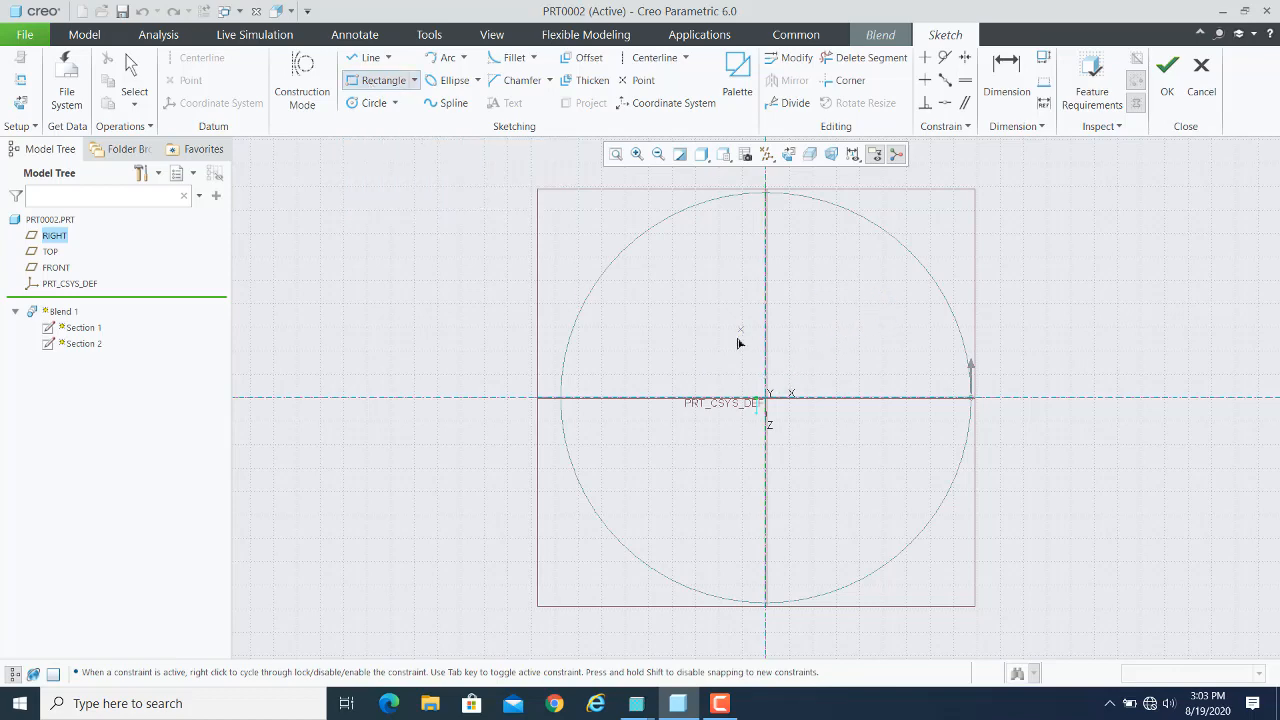
click(666, 468)
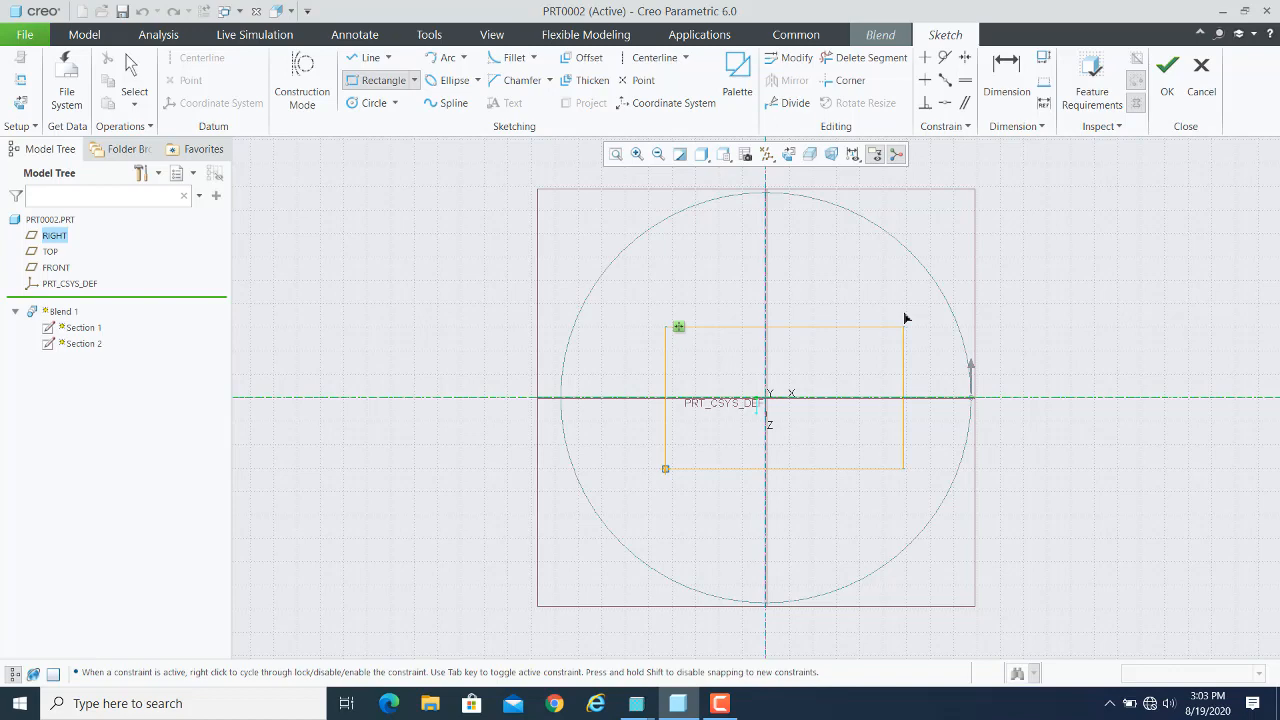
click(905, 320)
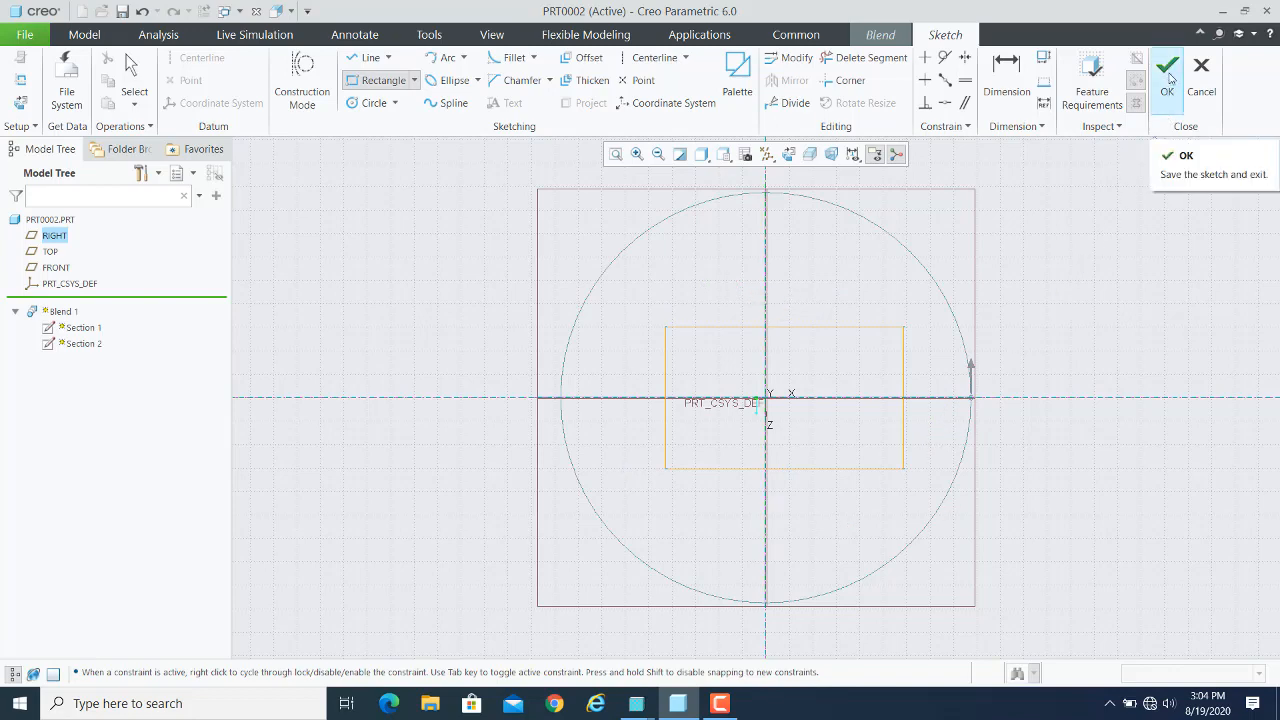
click(131, 66)
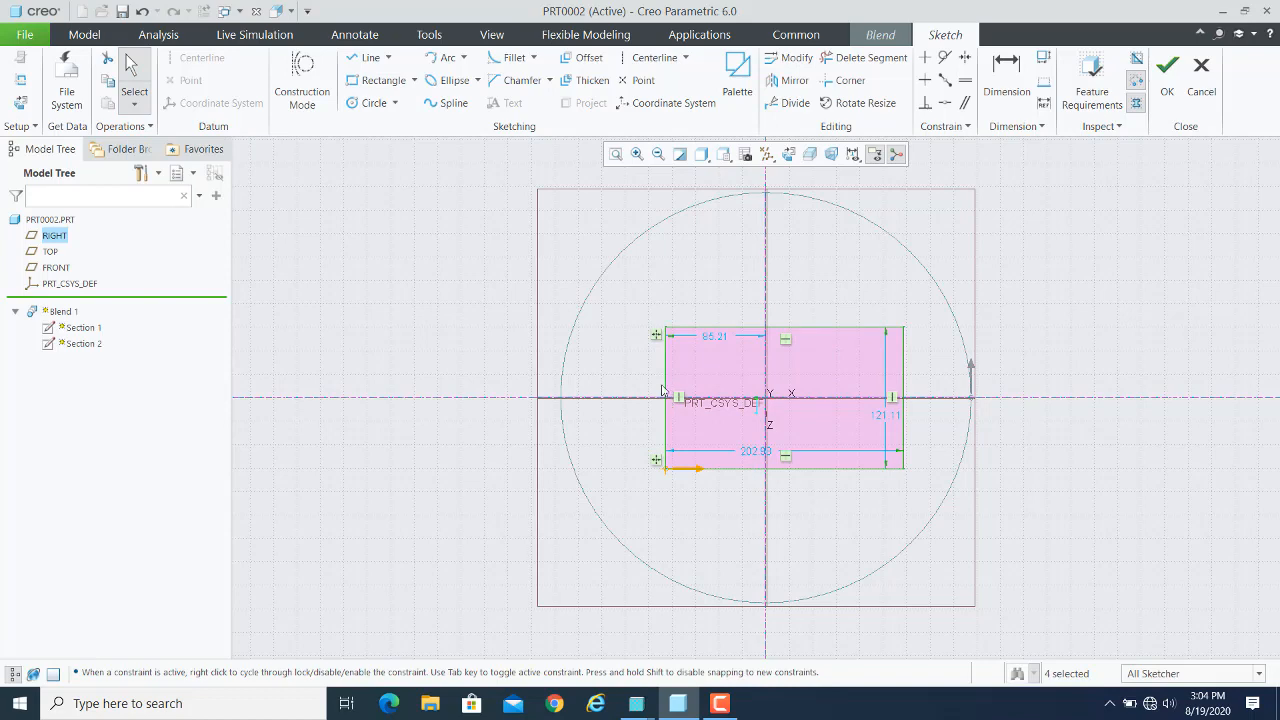
- Shift the rectangle horizontally to centre it on the vertical axis, with its left edge about 101 from the axis
drag(666, 369, 634, 357)
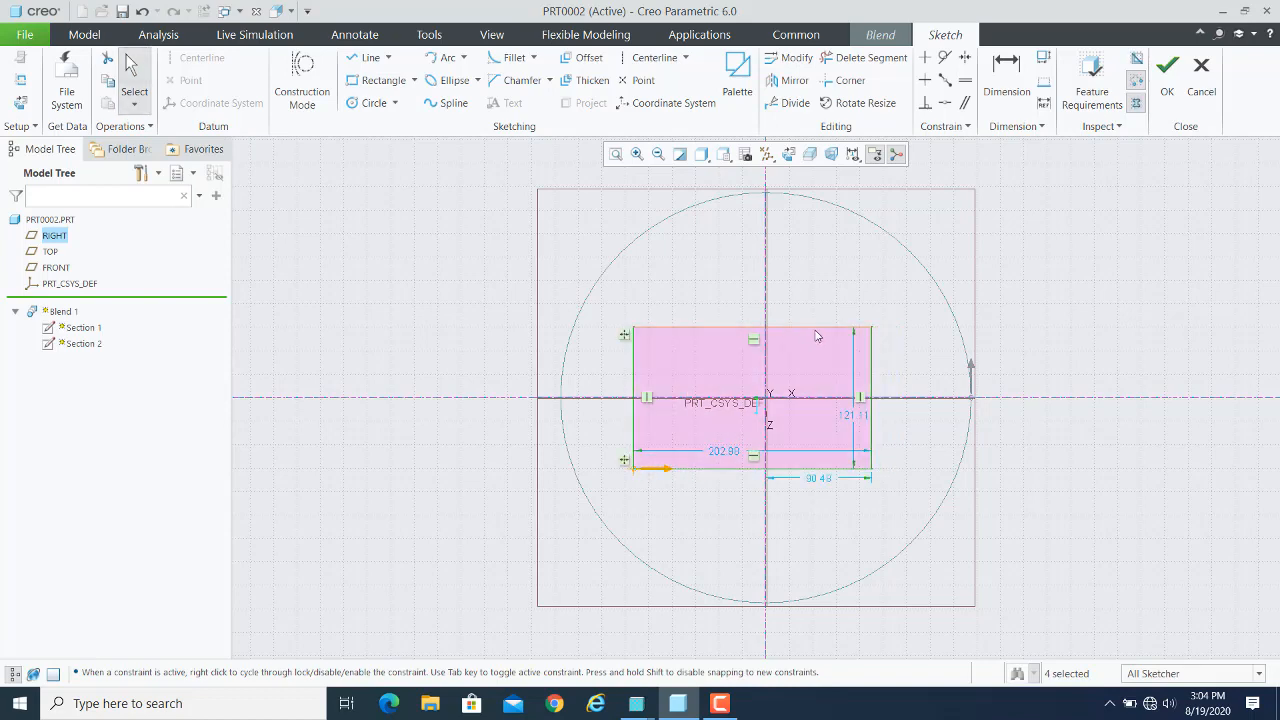
drag(815, 328, 817, 295)
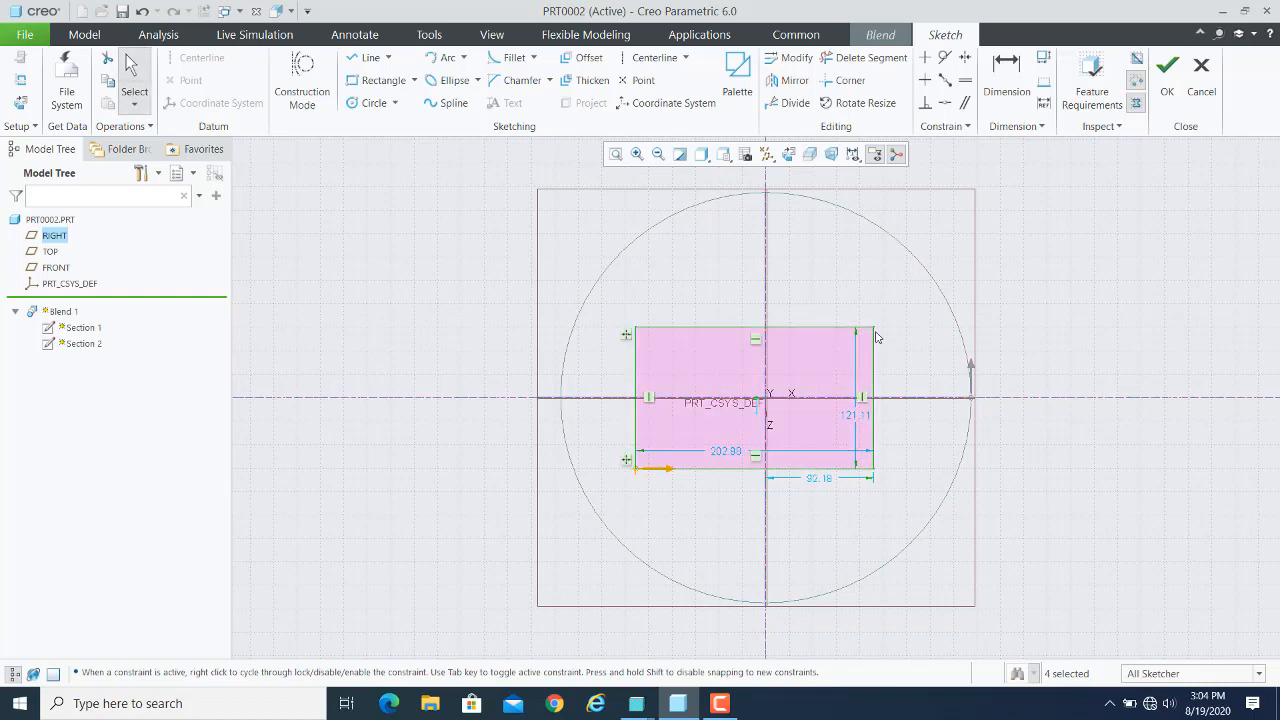
mouse_move(878, 330)
mouse_down()
mouse_move(903, 314)
mouse_move(831, 323)
mouse_move(869, 328)
mouse_move(846, 331)
mouse_up()
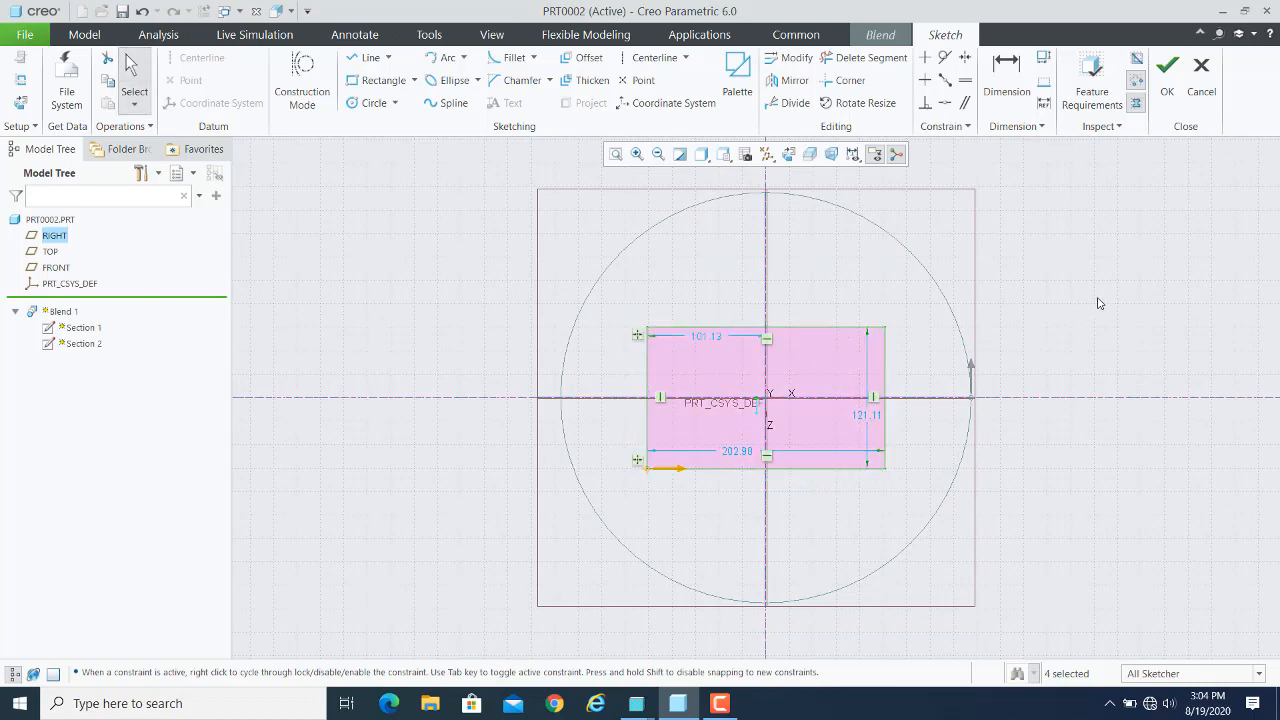
- Accept the Section 2 rectangle sketch and open the Section 1 circle sketch for editing
click(1172, 78)
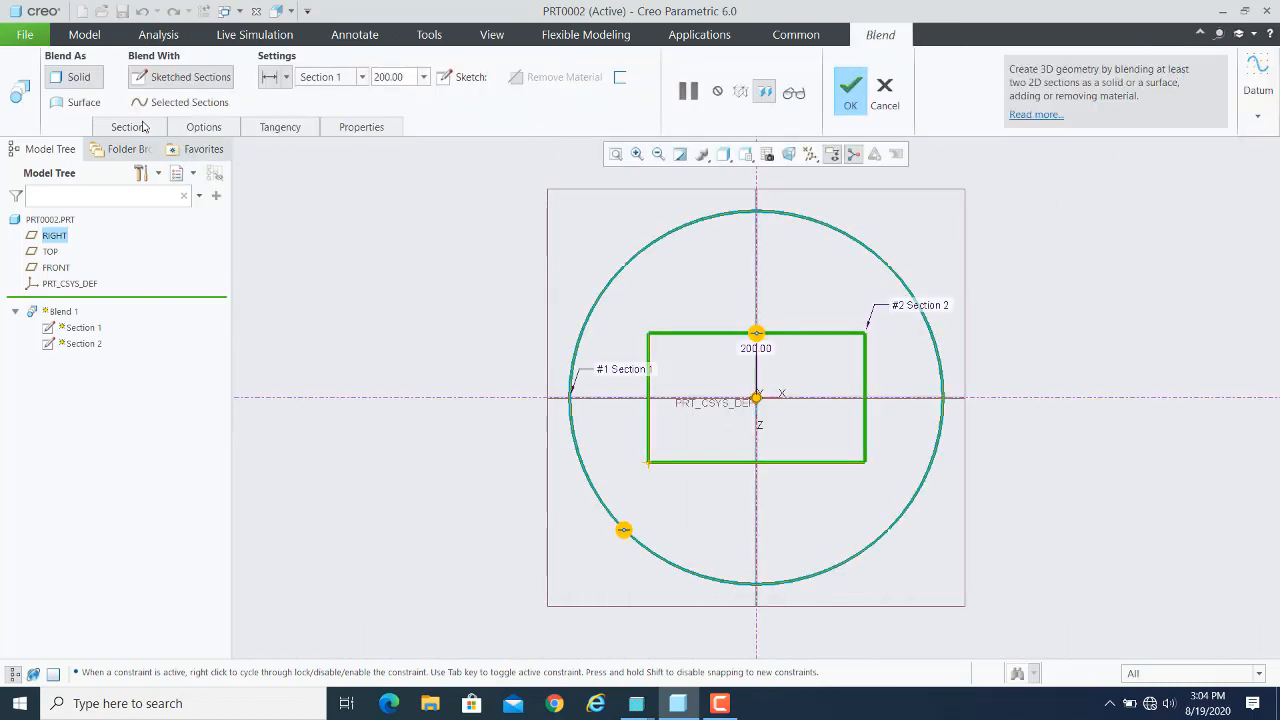
click(145, 125)
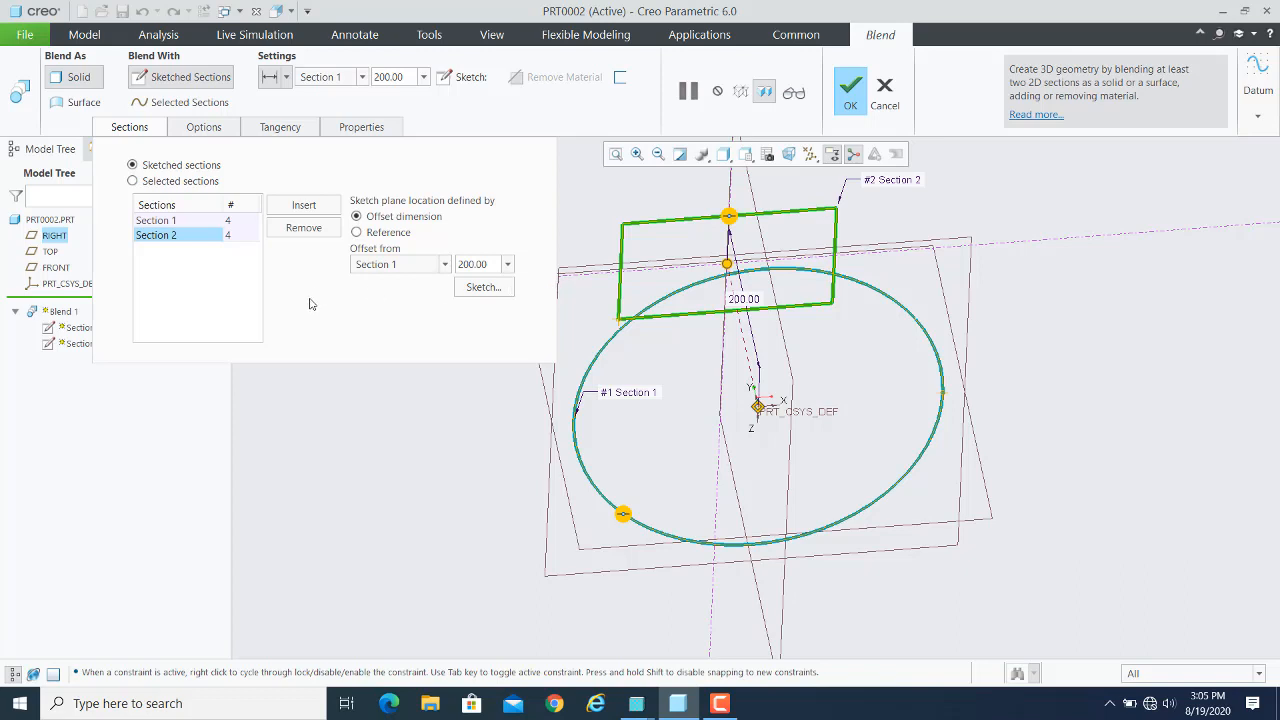
click(155, 221)
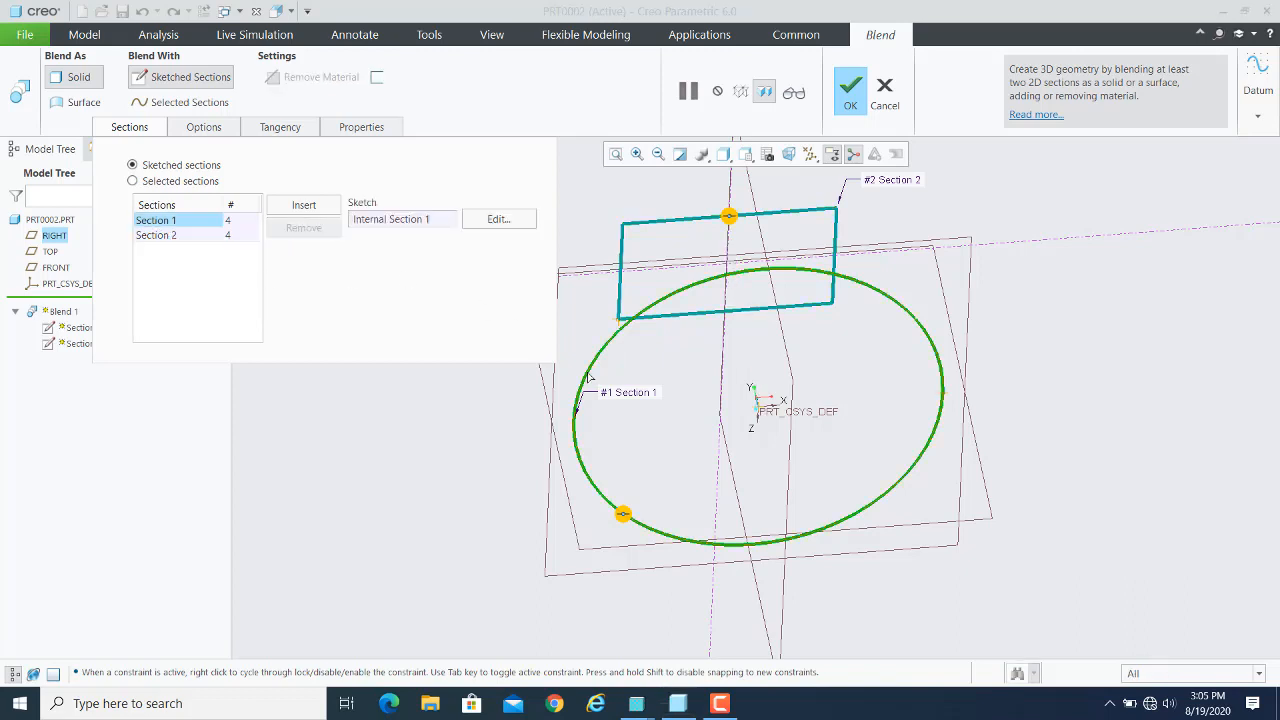
click(497, 219)
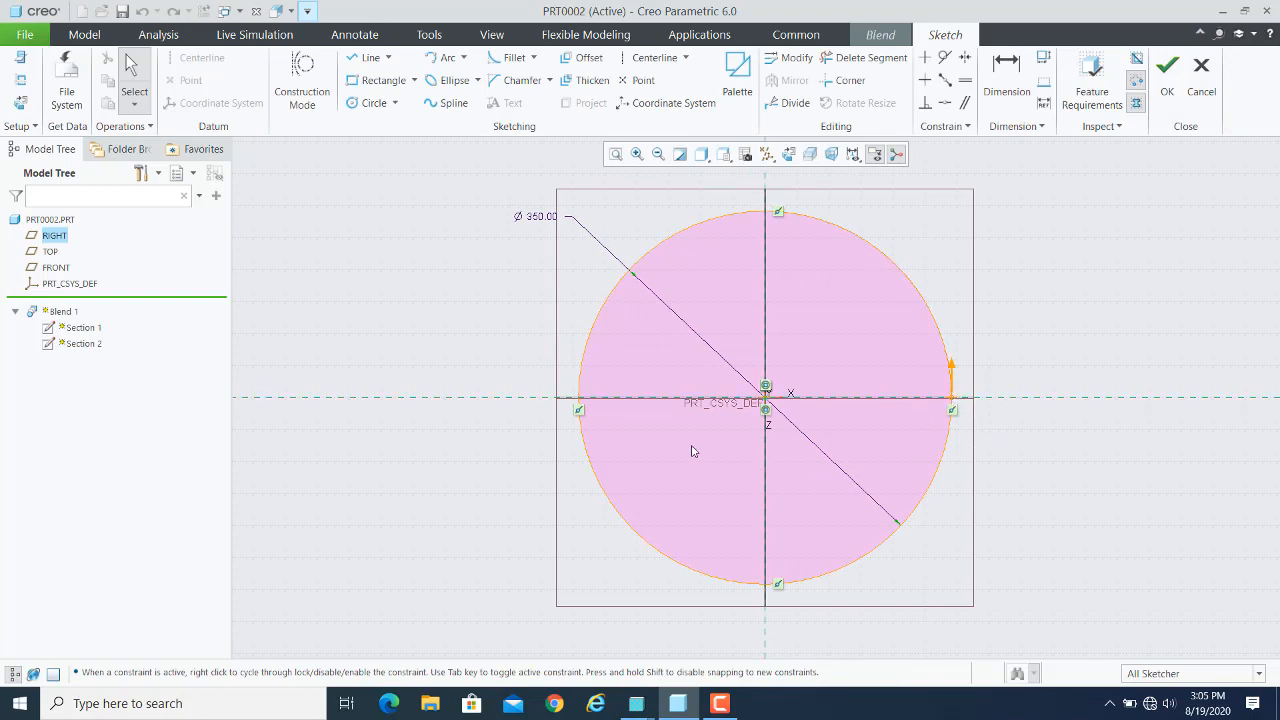
- Make the vertex at the left end of the circle's horizontal axis the Section 1 start point, and accept the sketch
click(577, 400)
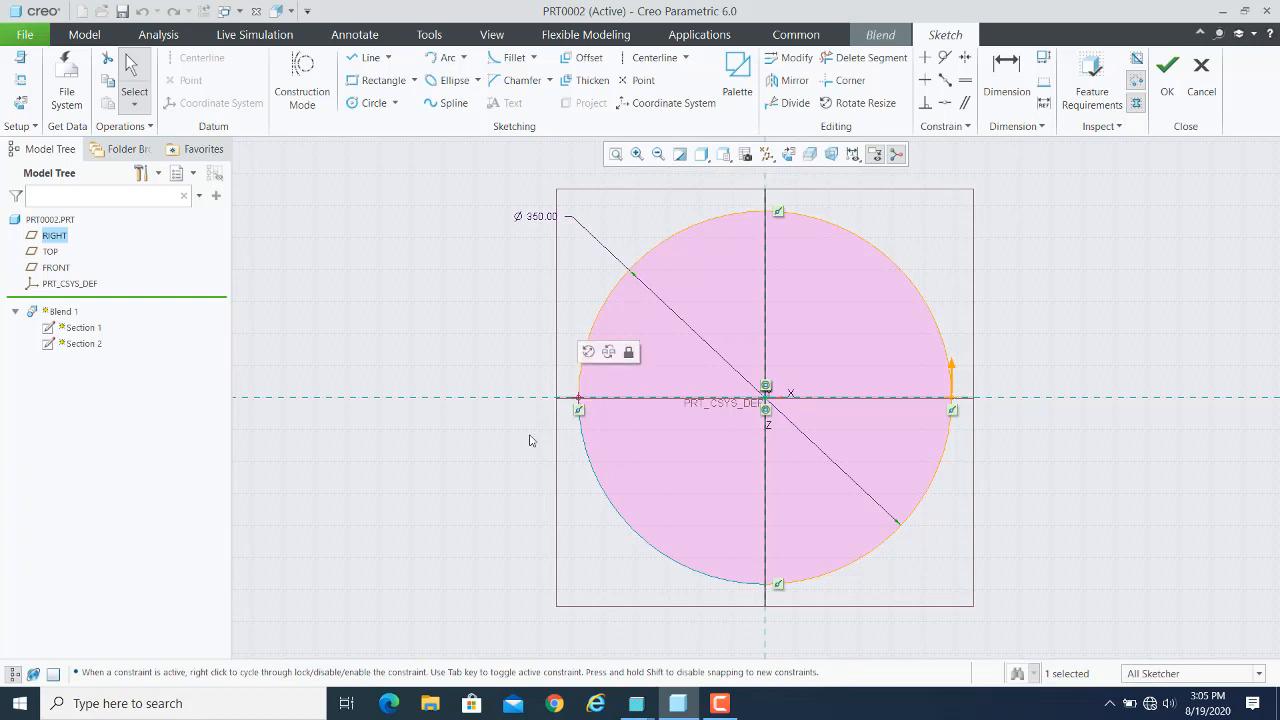
right_click(578, 400)
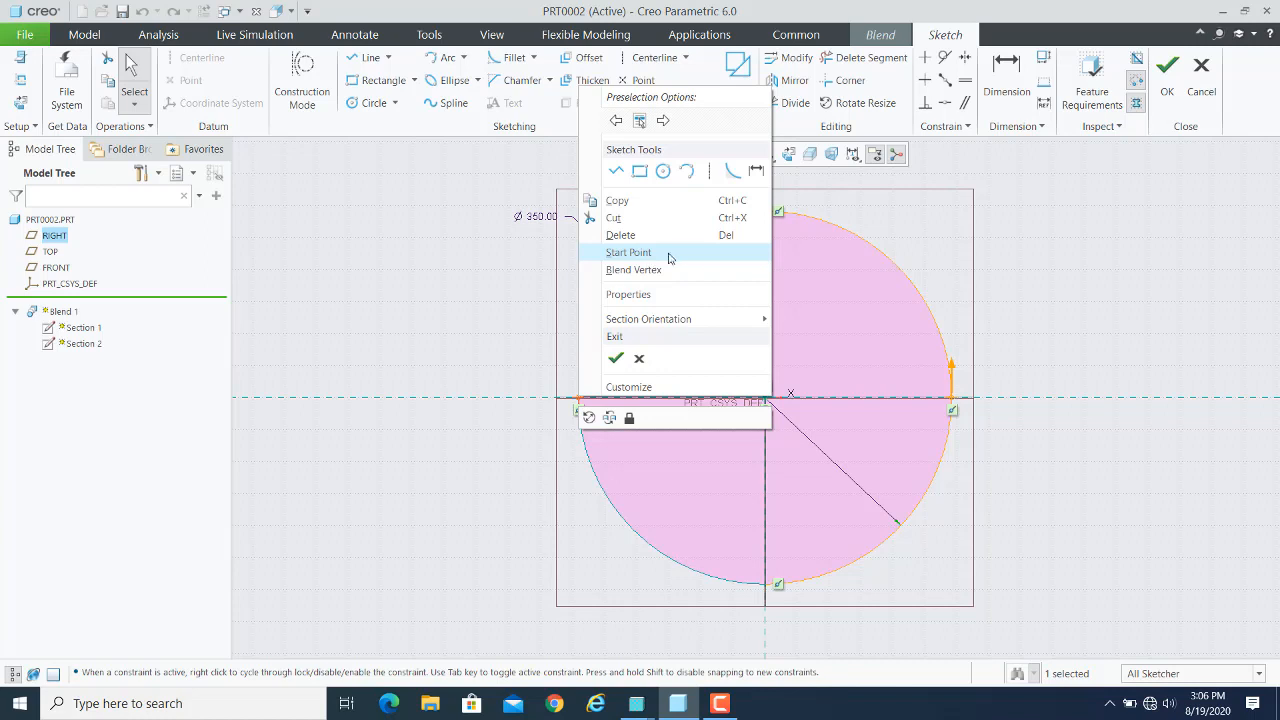
click(620, 256)
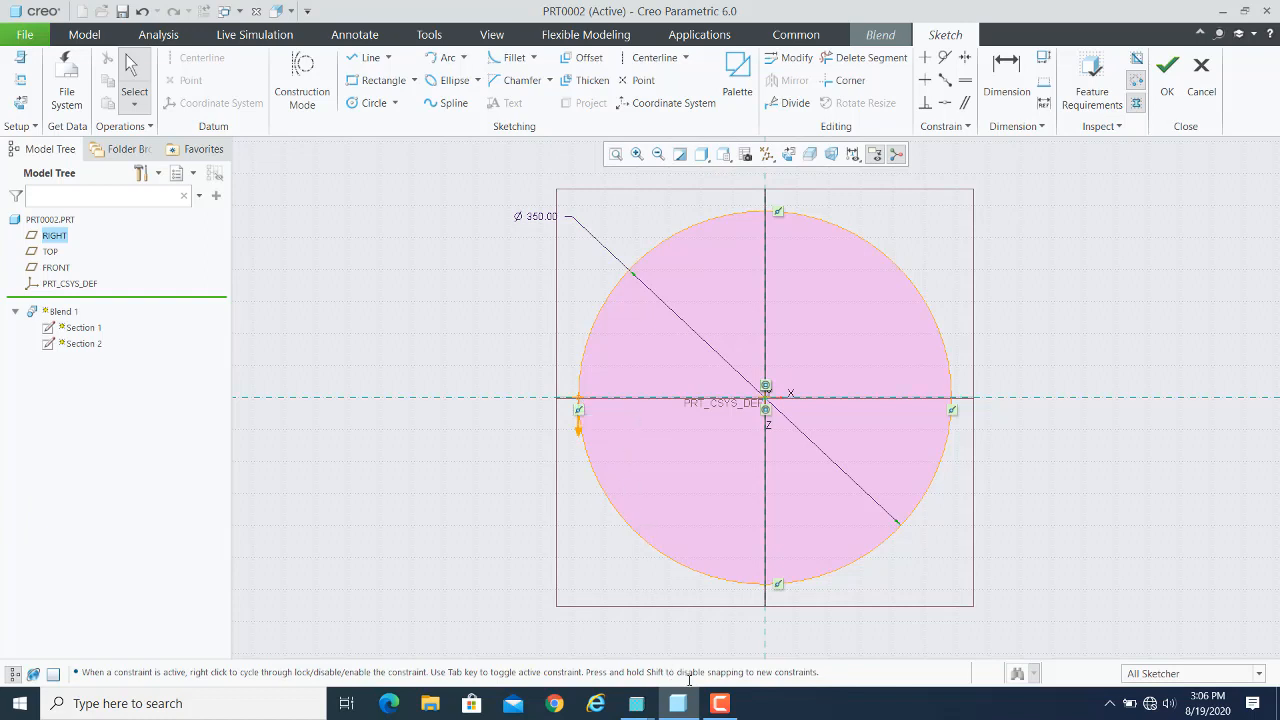
click(712, 703)
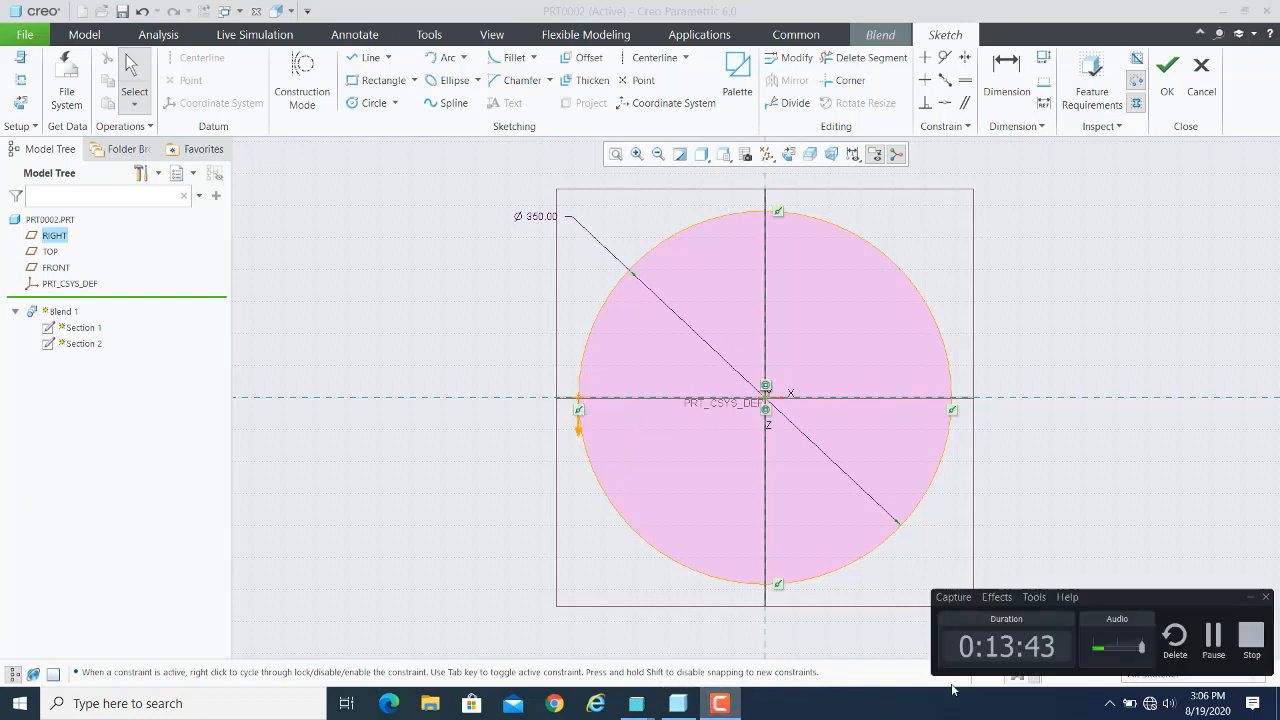
click(1248, 600)
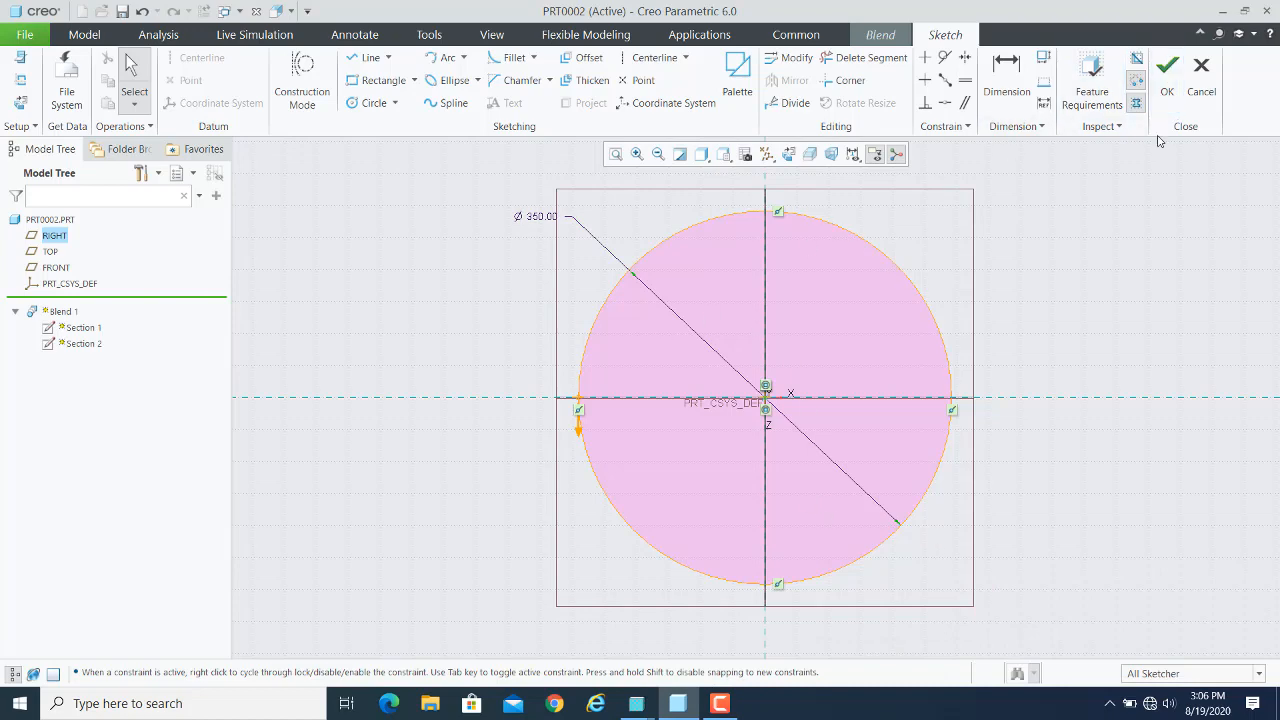
click(1168, 72)
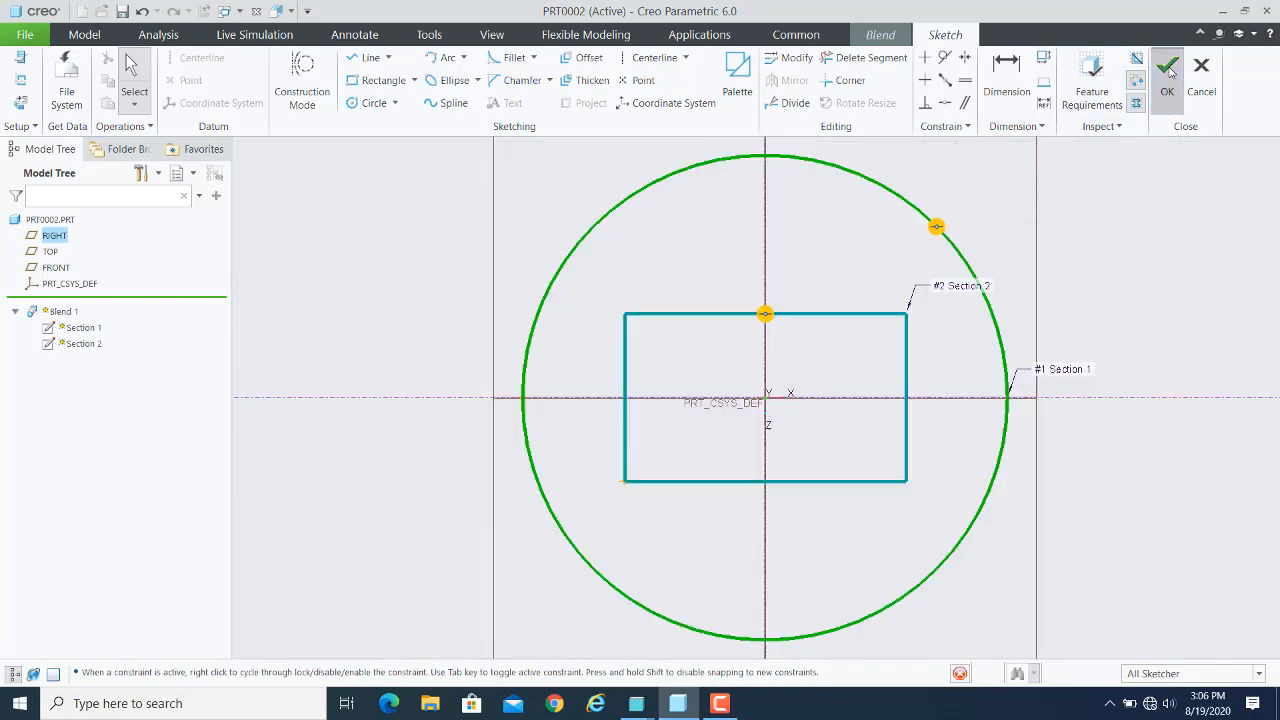
key(ctrl+d)
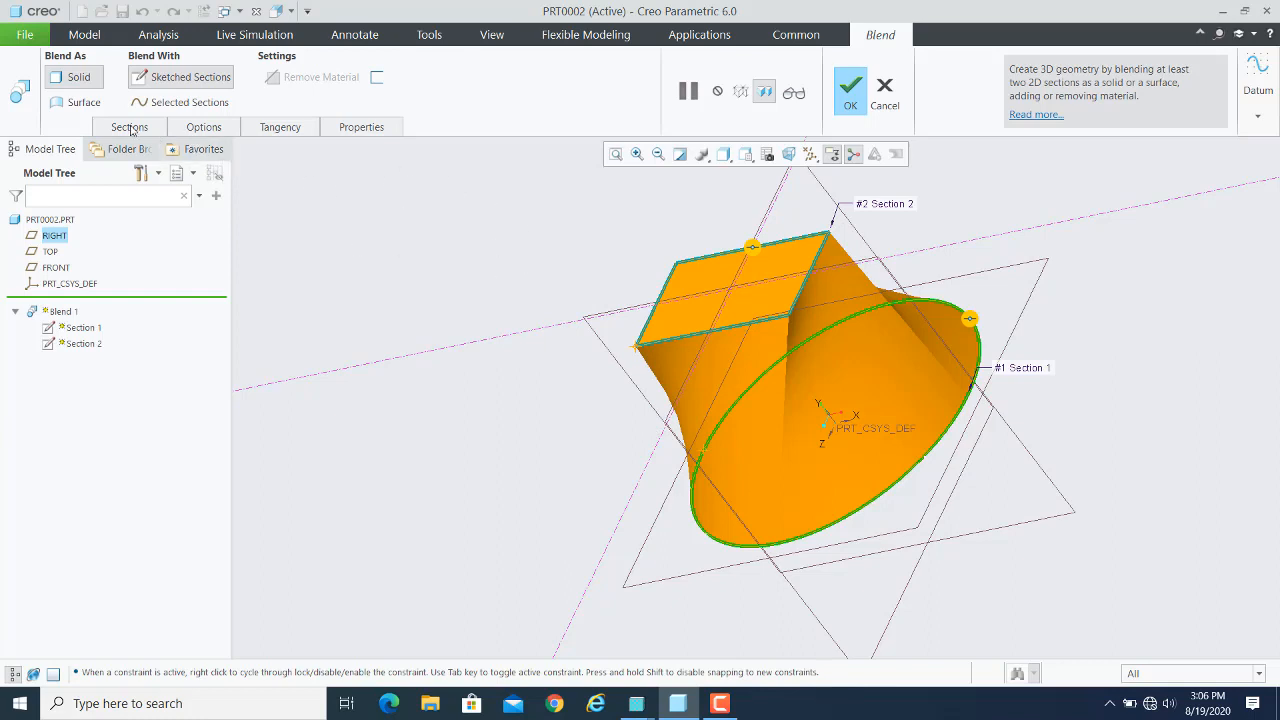
- Try Straight blended surfaces between the circle and rectangle, and switch back to Smooth
click(192, 130)
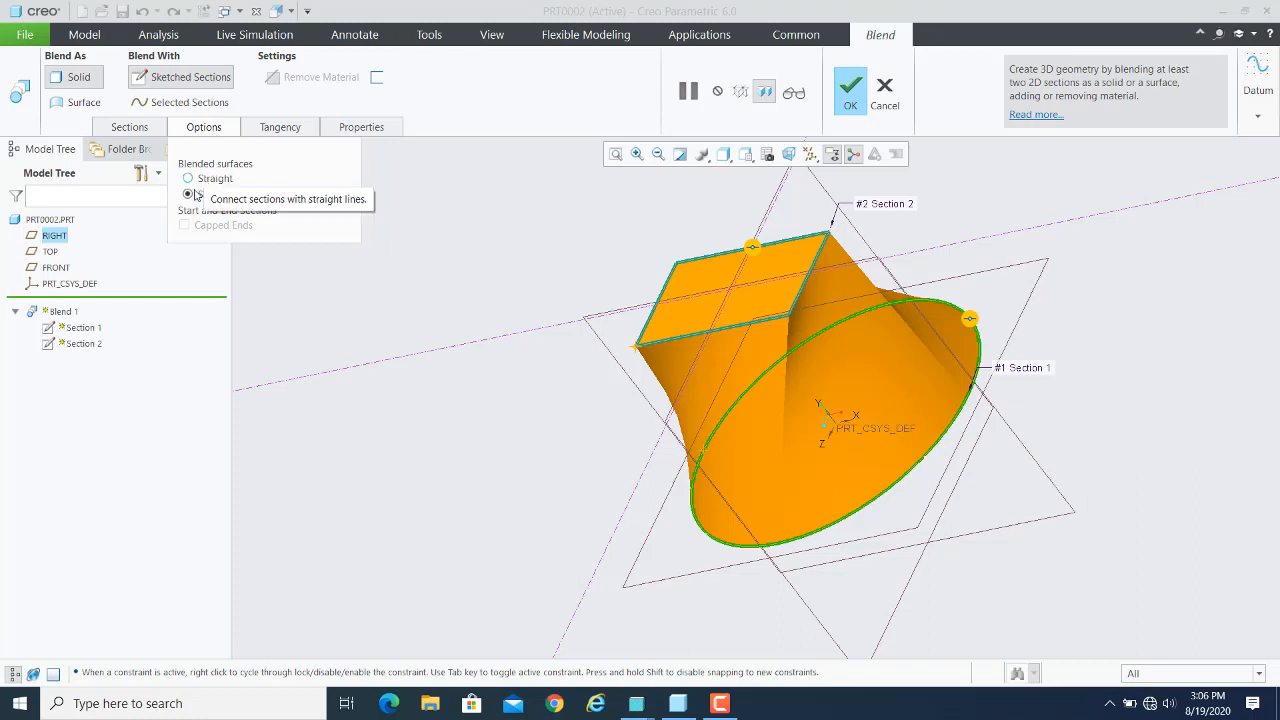
click(188, 179)
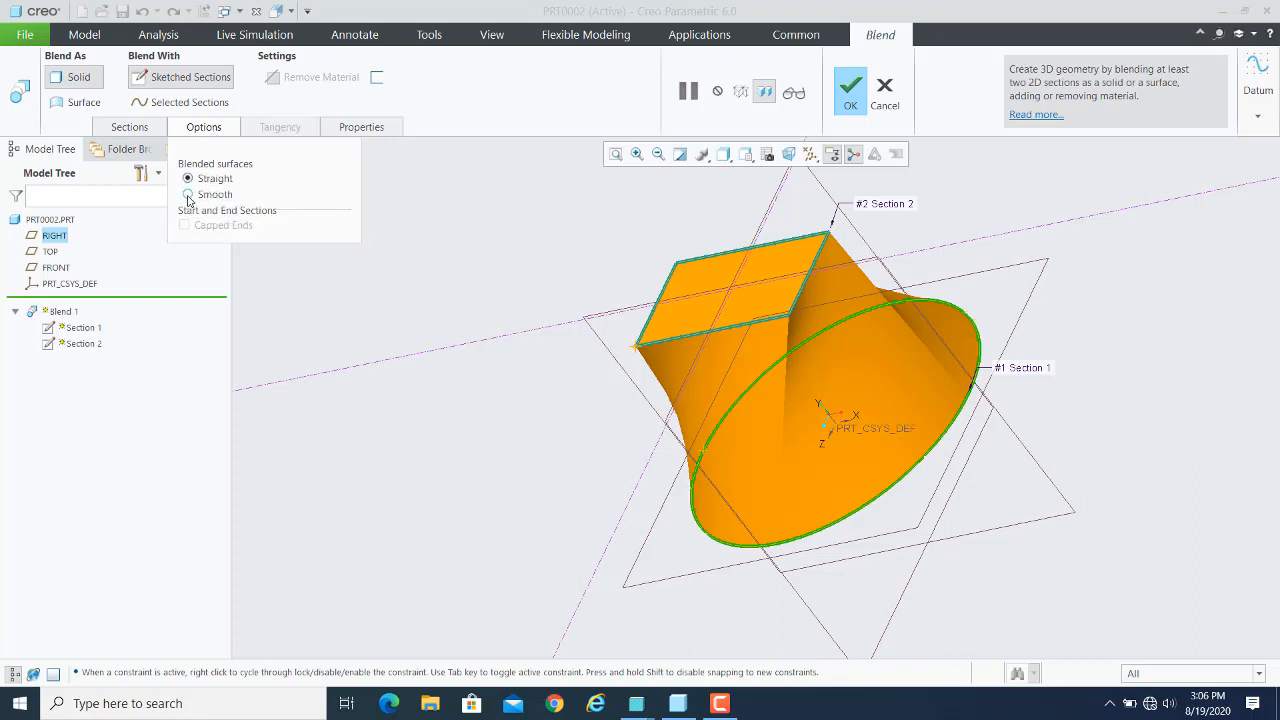
click(188, 195)
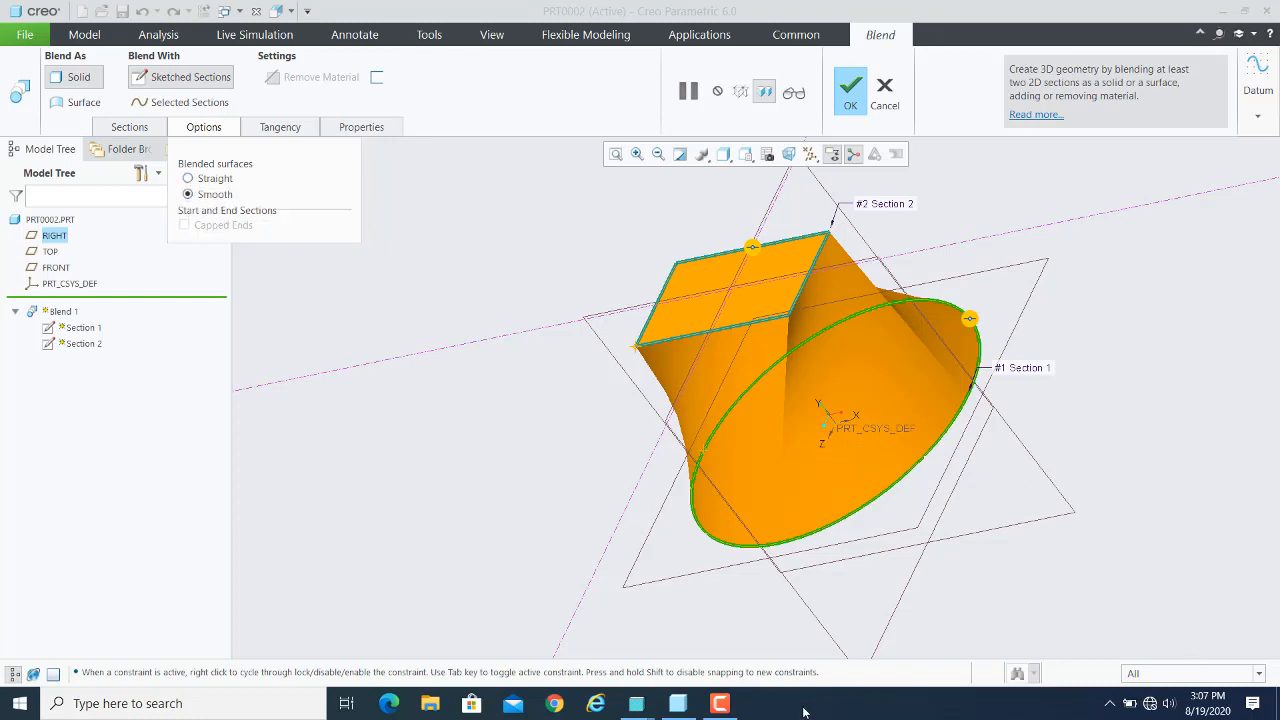
click(720, 703)
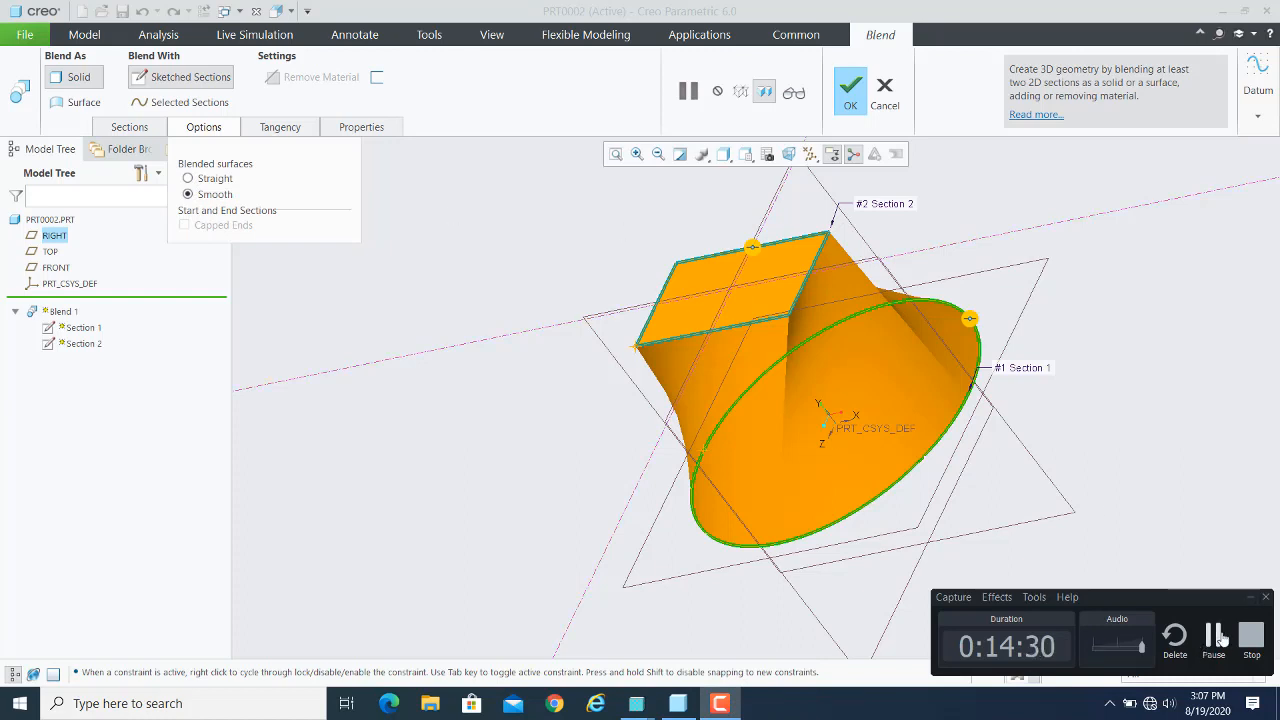
click(1256, 596)
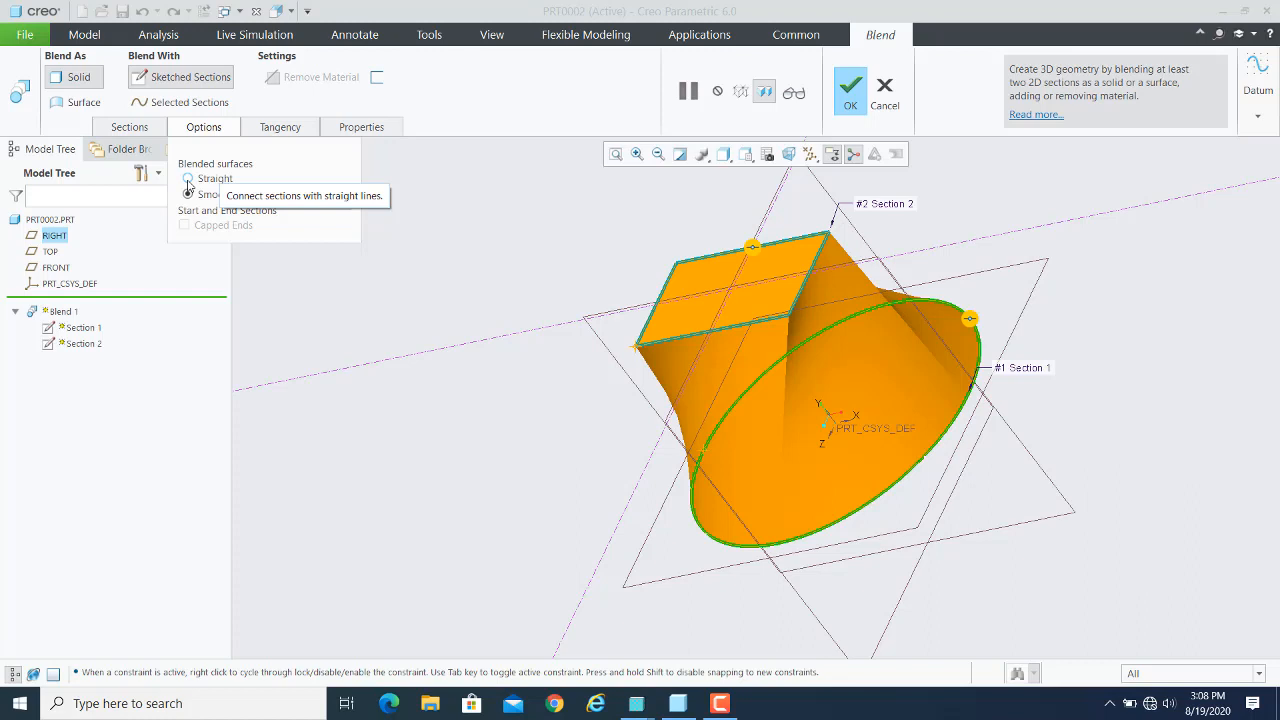
click(212, 128)
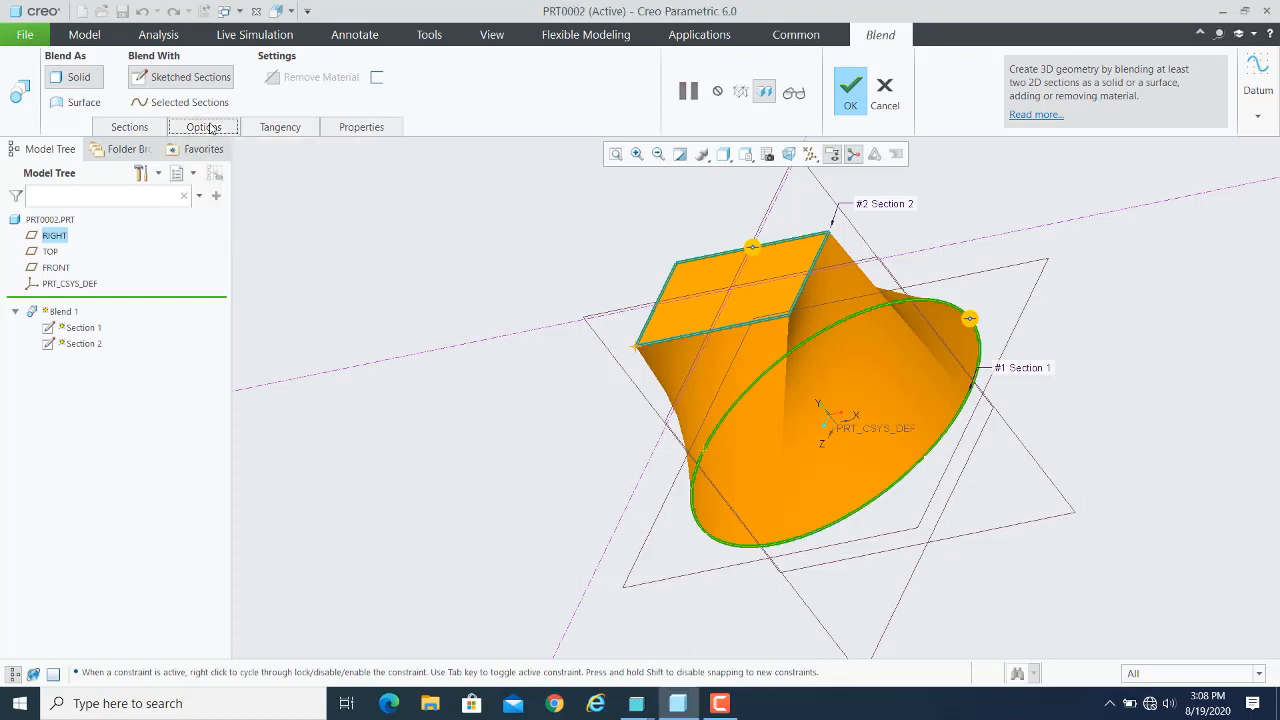
- Insert a third blend section with its sketch plane offset 200 from Section 2
click(150, 127)
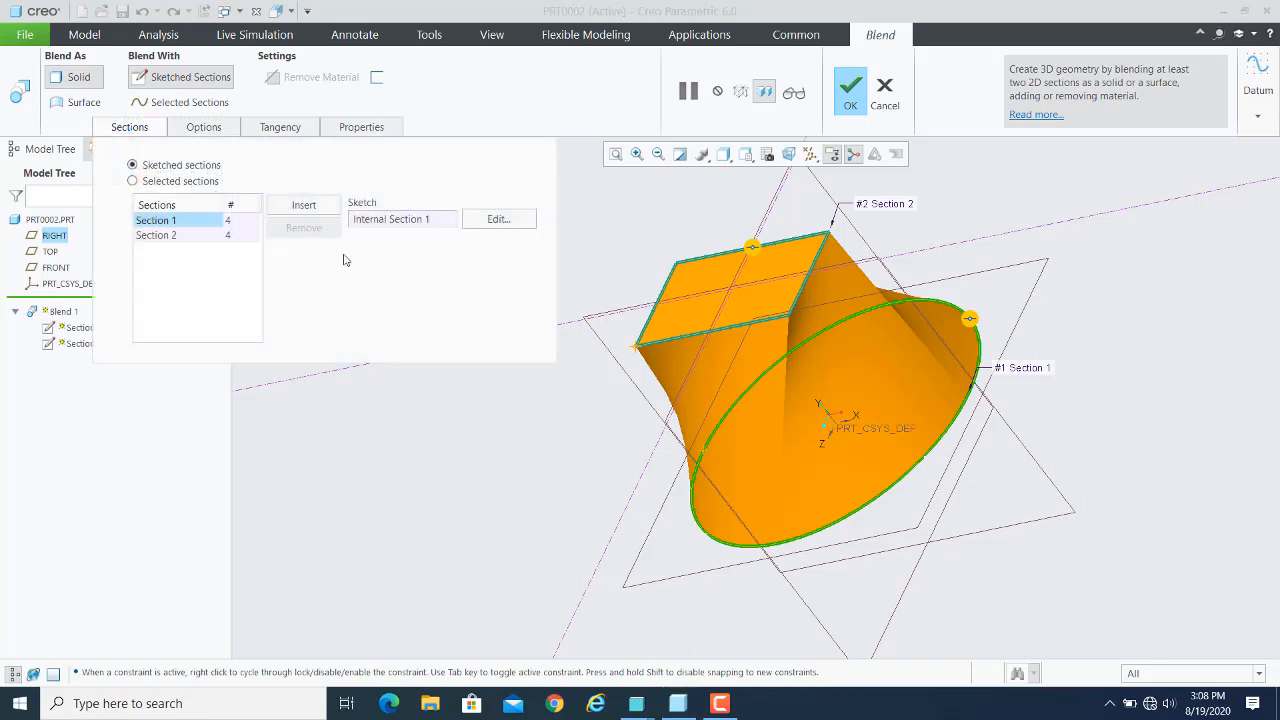
click(178, 236)
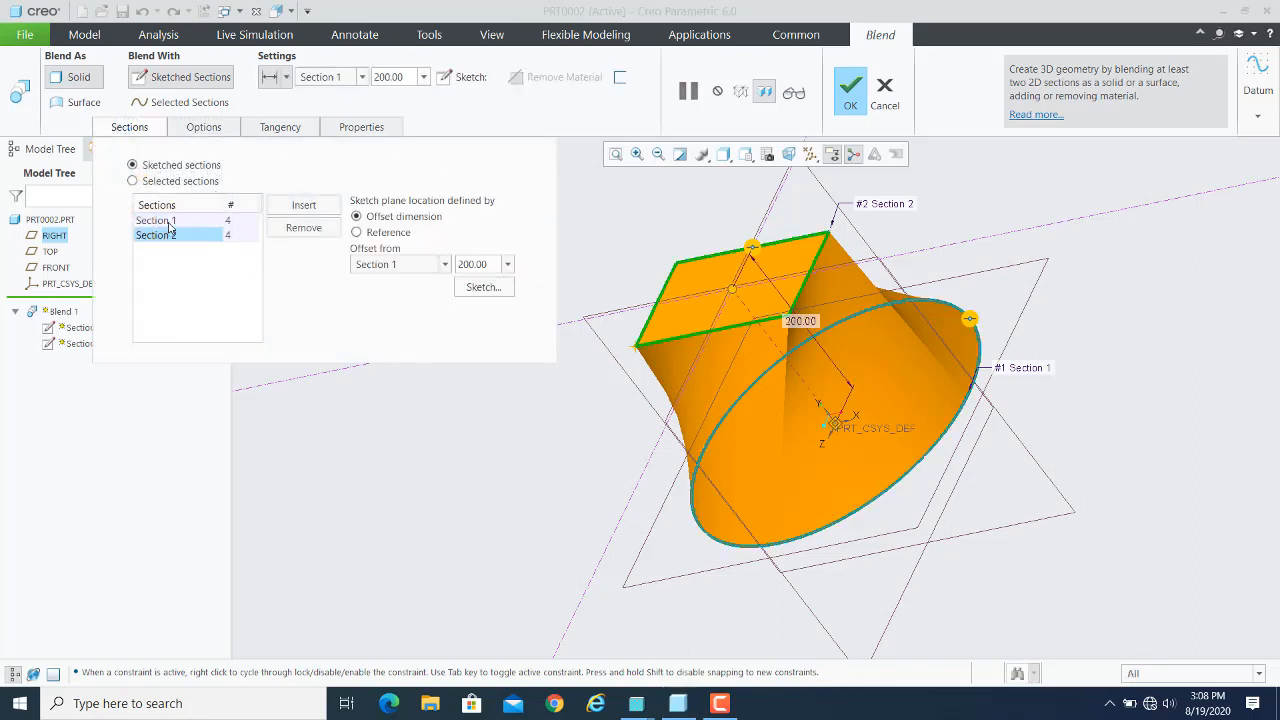
click(170, 226)
click(166, 237)
click(304, 206)
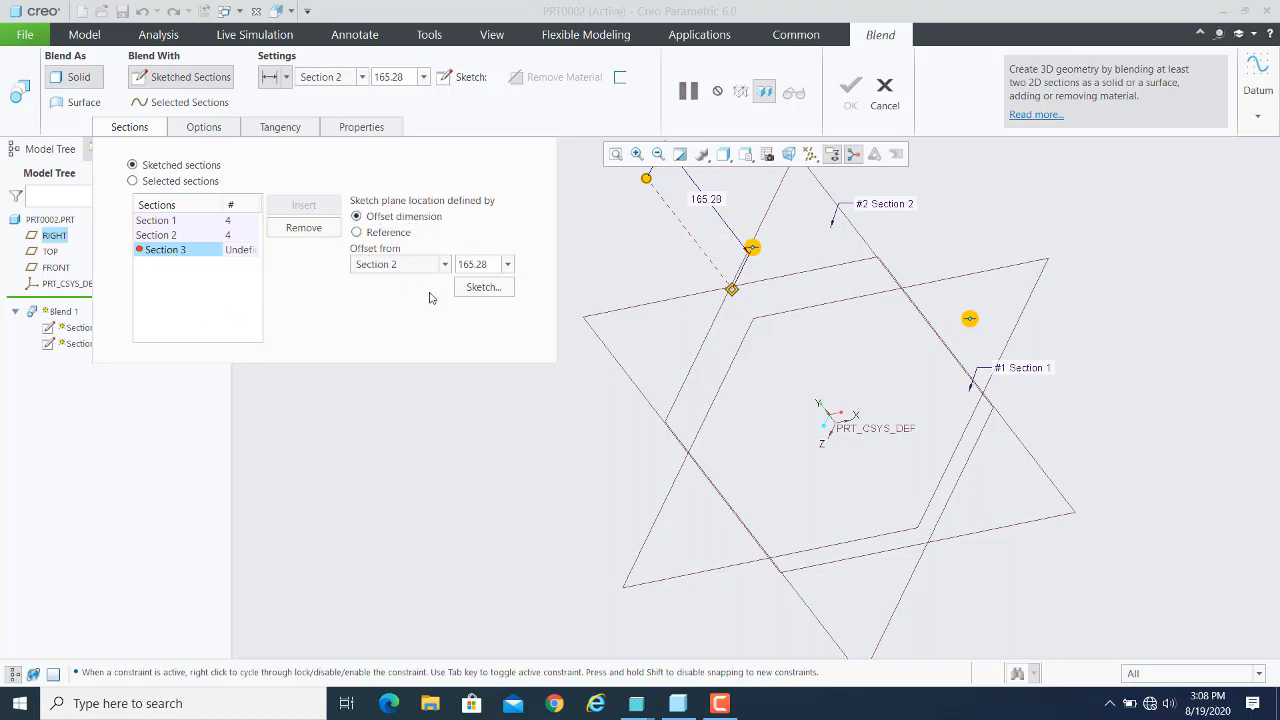
double_click(485, 263)
text(2)
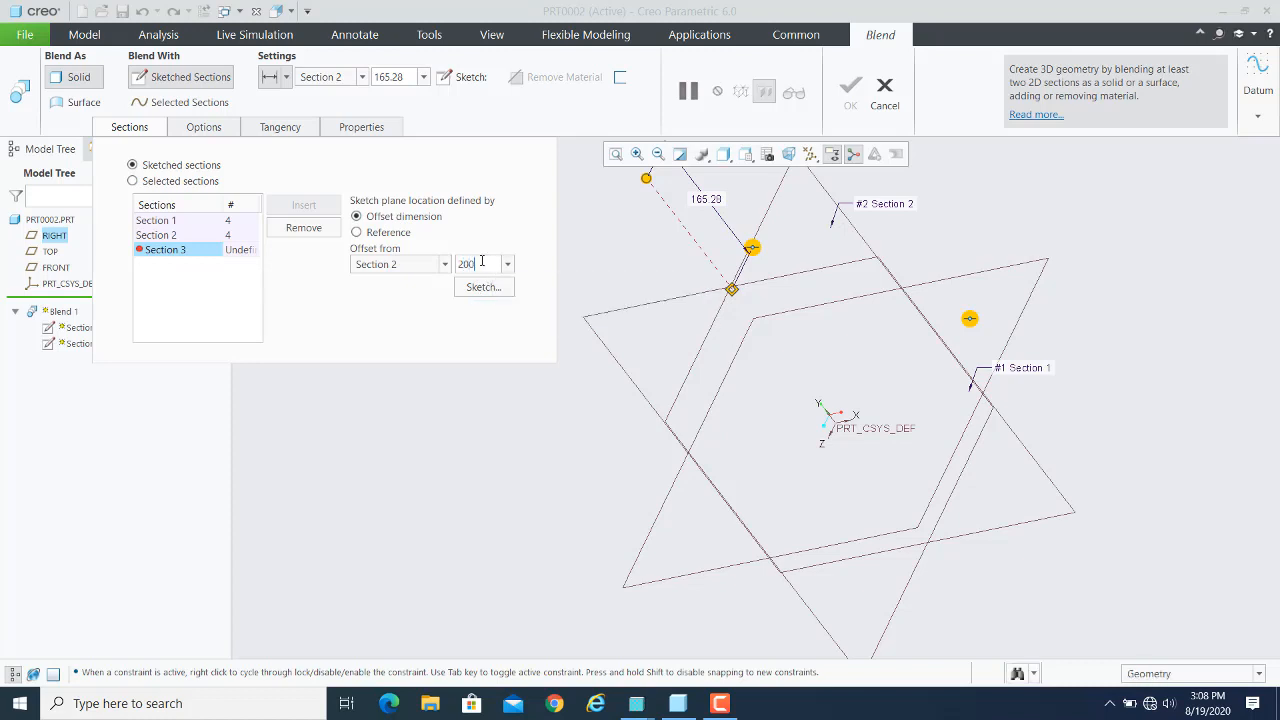
text(00)
key(Return)
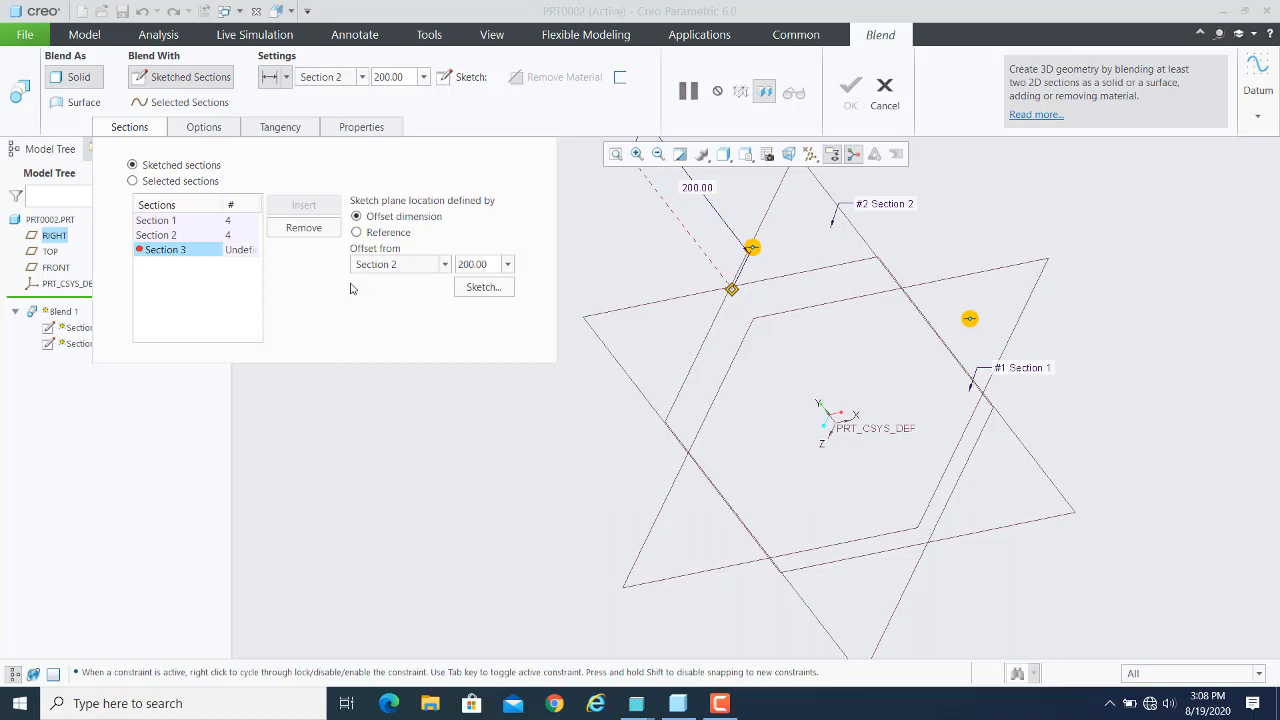
click(445, 264)
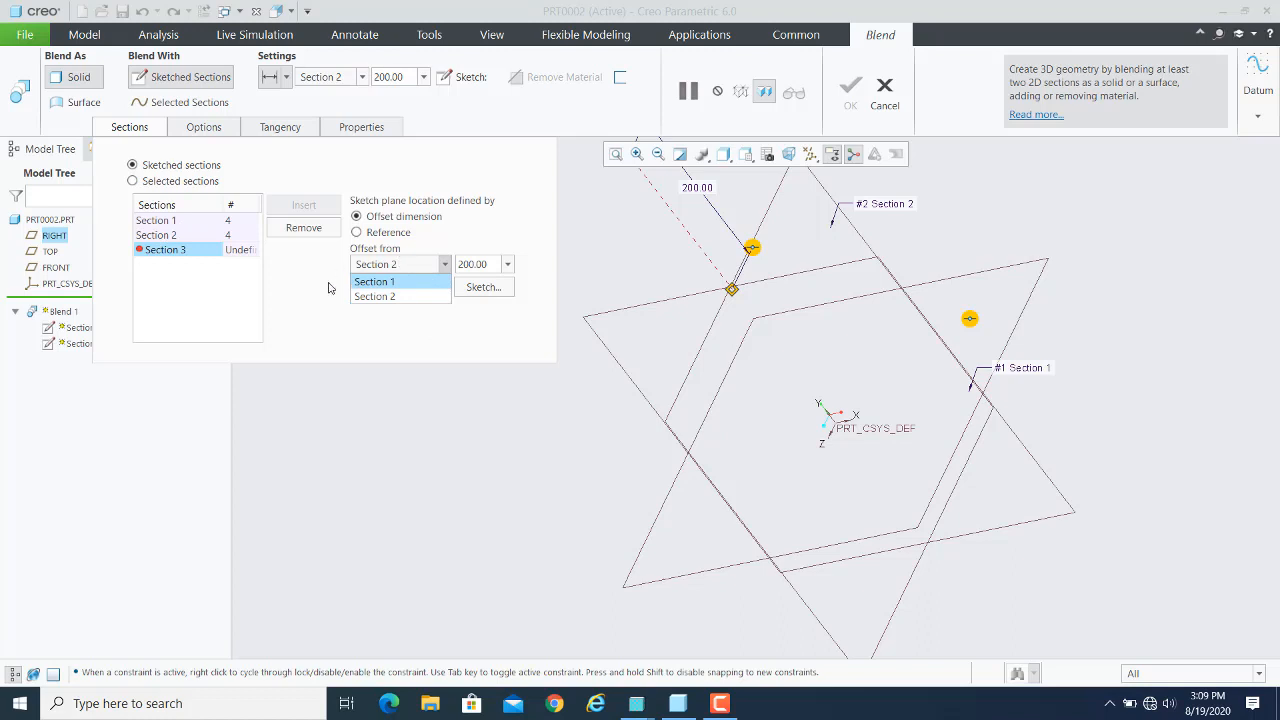
click(396, 296)
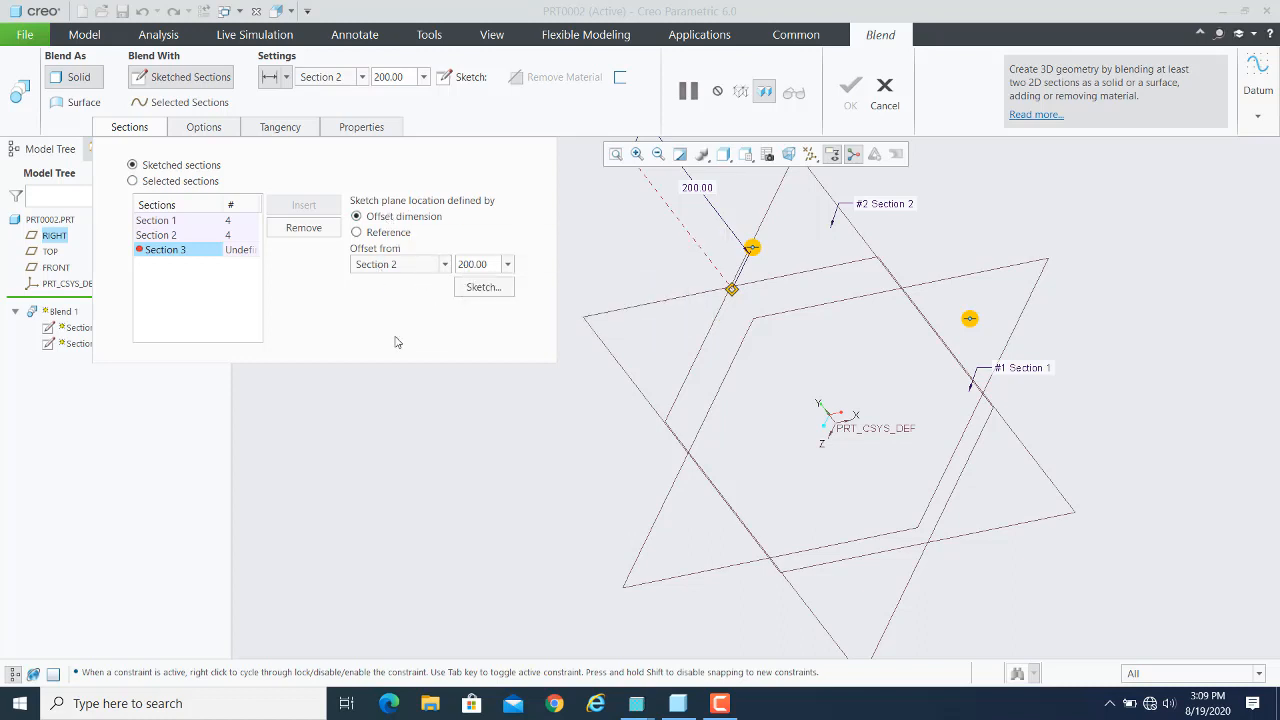
- Sketch a Section 3 rectangle about 114 wide by 62 high inside the Section 2 rectangle, symmetric about the horizontal axis, and accept it
click(485, 288)
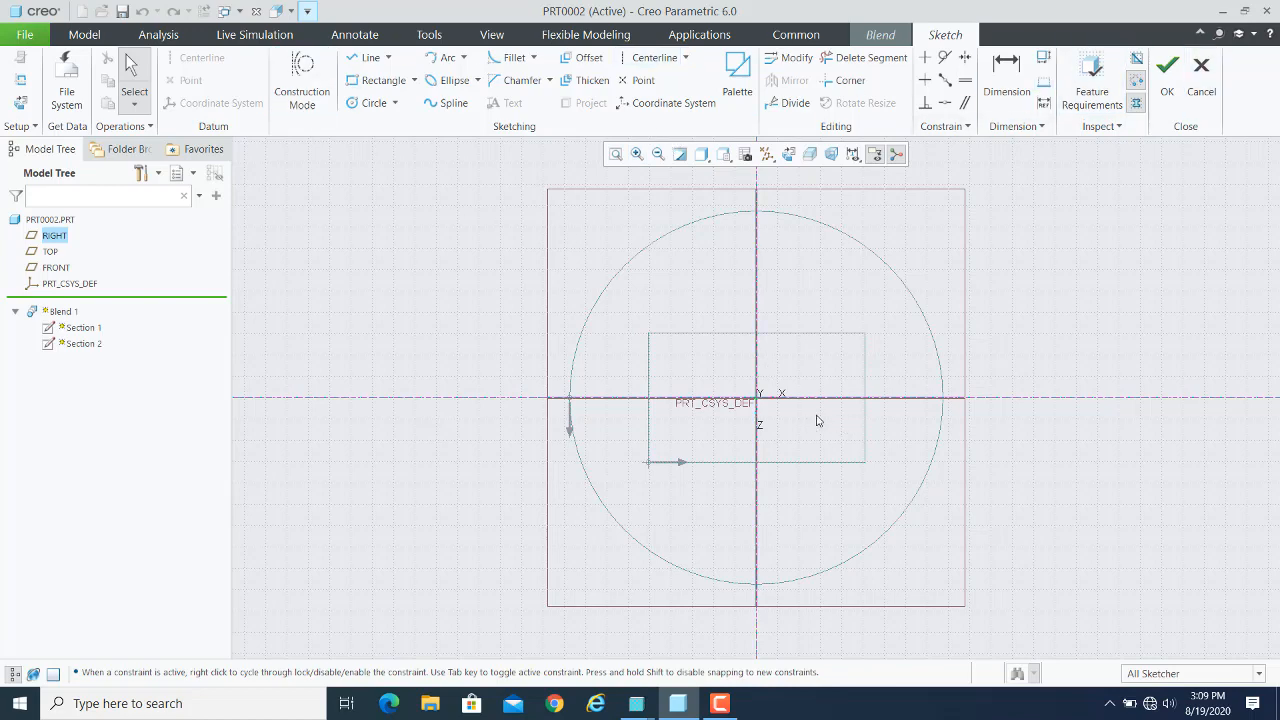
click(381, 81)
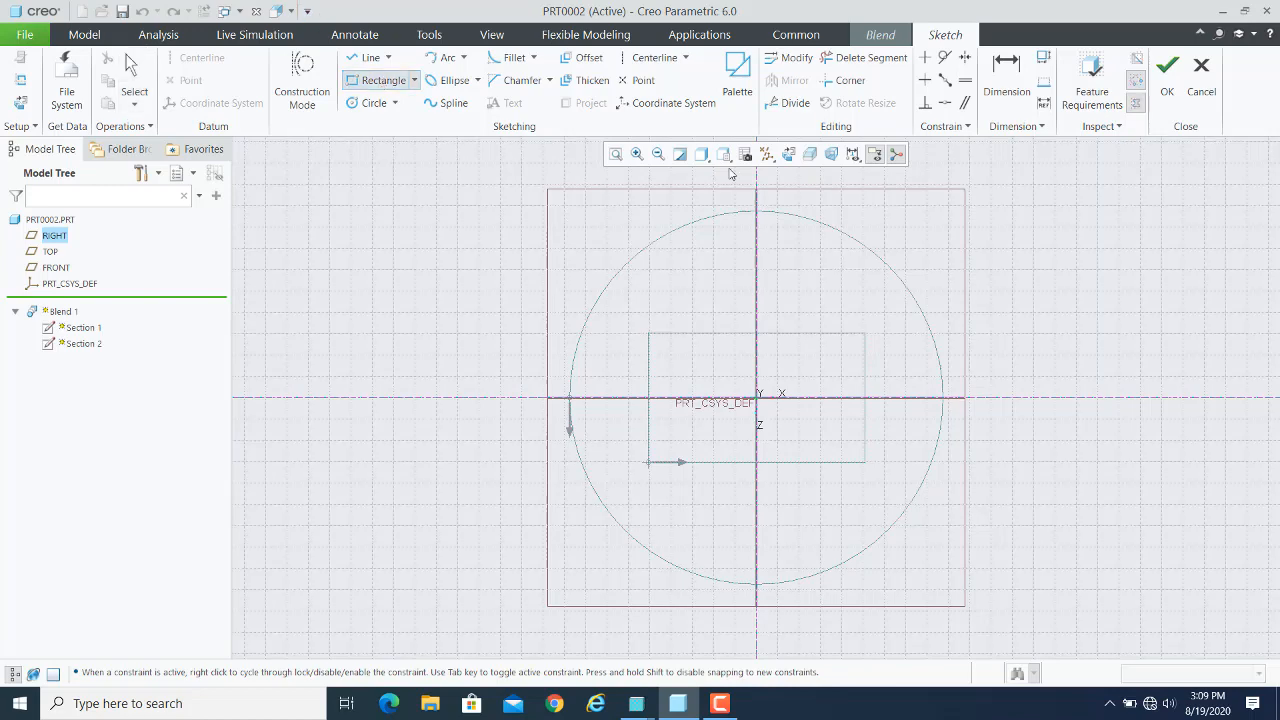
click(707, 433)
click(830, 372)
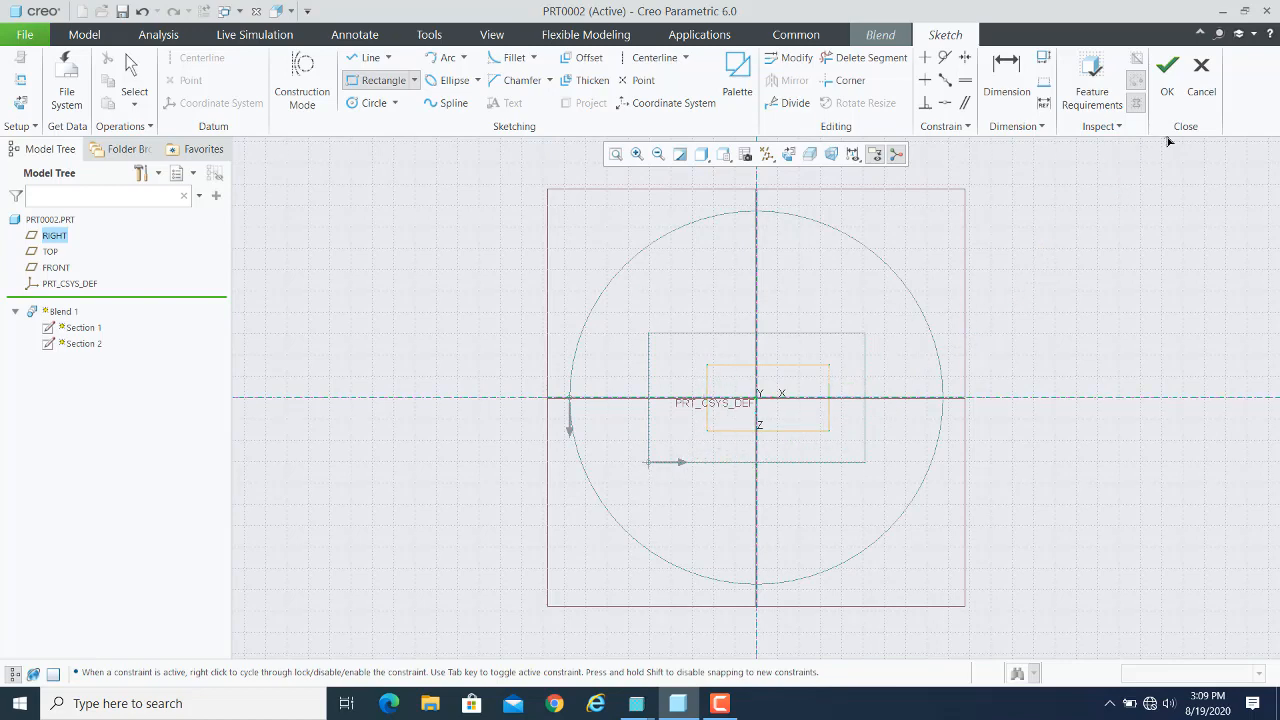
click(1167, 68)
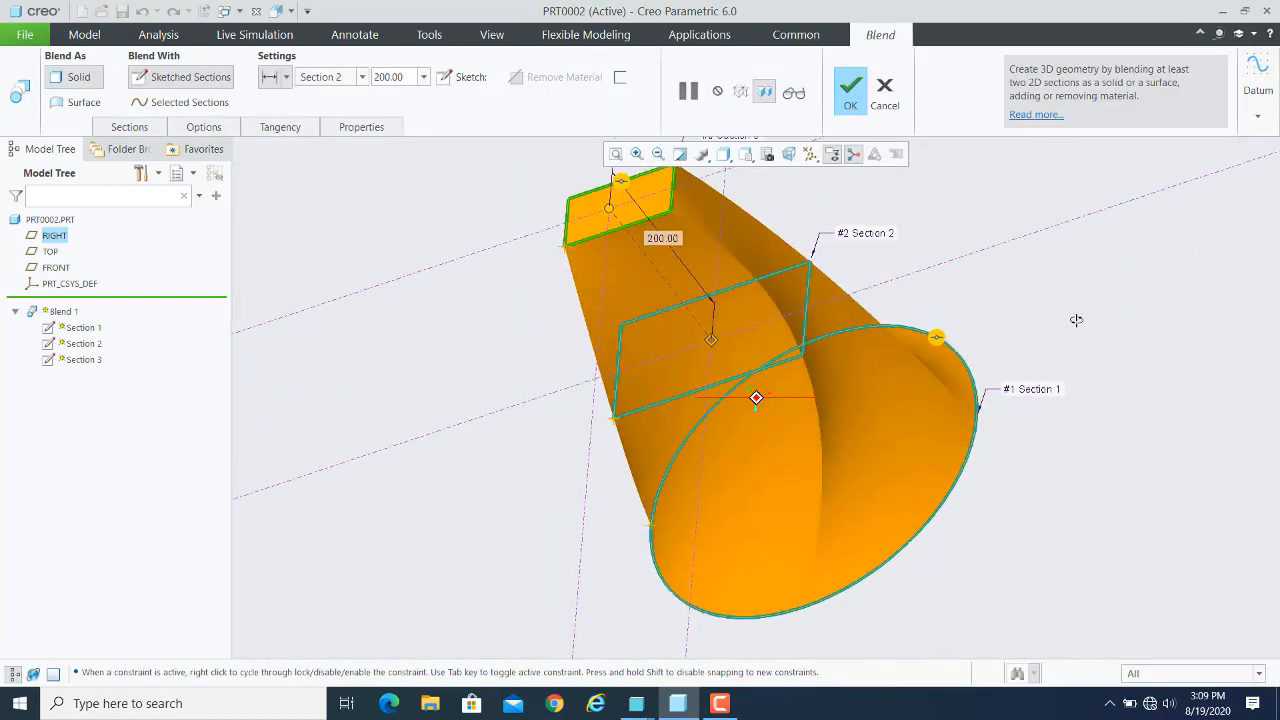
- Compare Straight and Smooth blended surfaces on the three-section blend, ending with Smooth
click(205, 128)
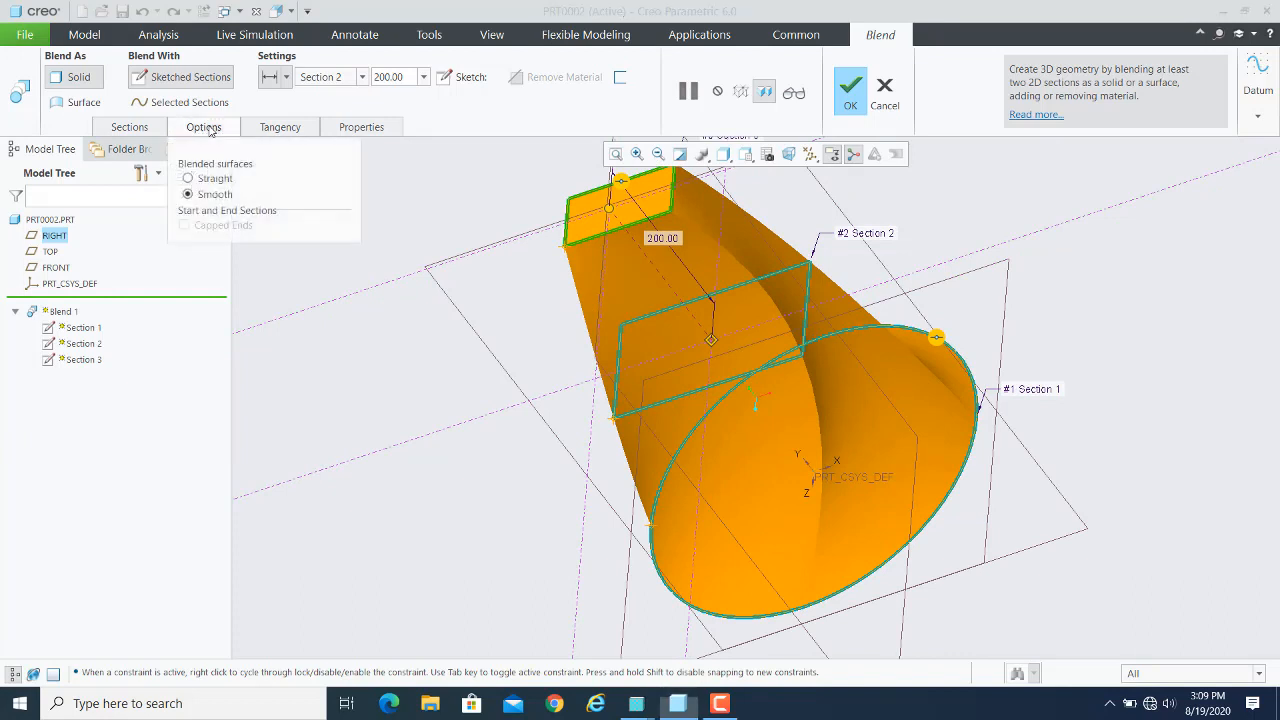
click(187, 178)
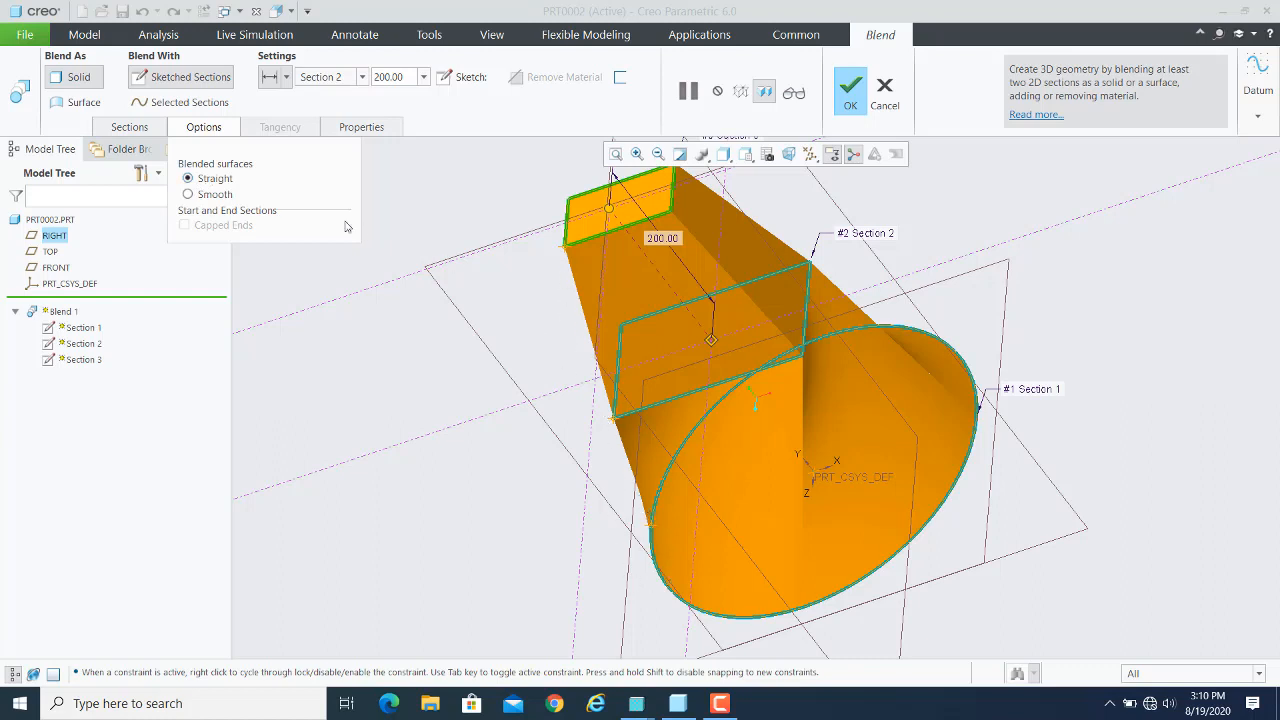
click(189, 194)
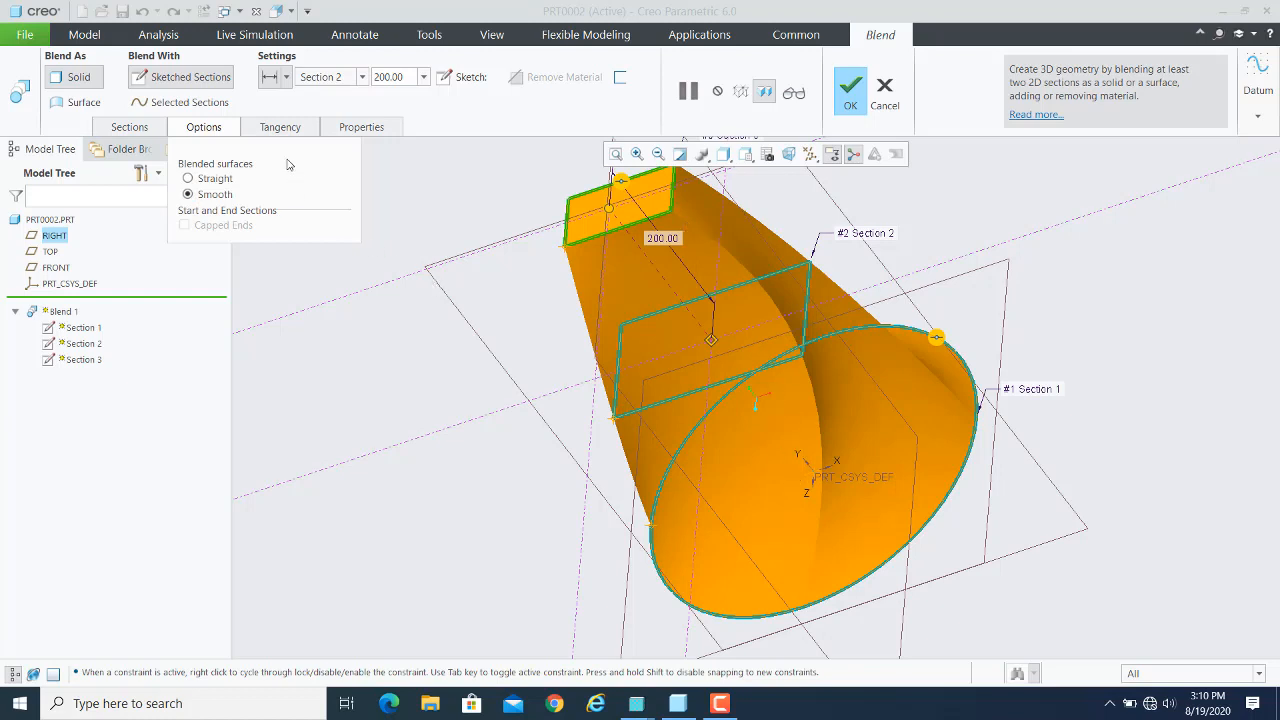
- Move the start point of the Section 3 rectangle to its lower-right corner and accept the sketch
click(130, 128)
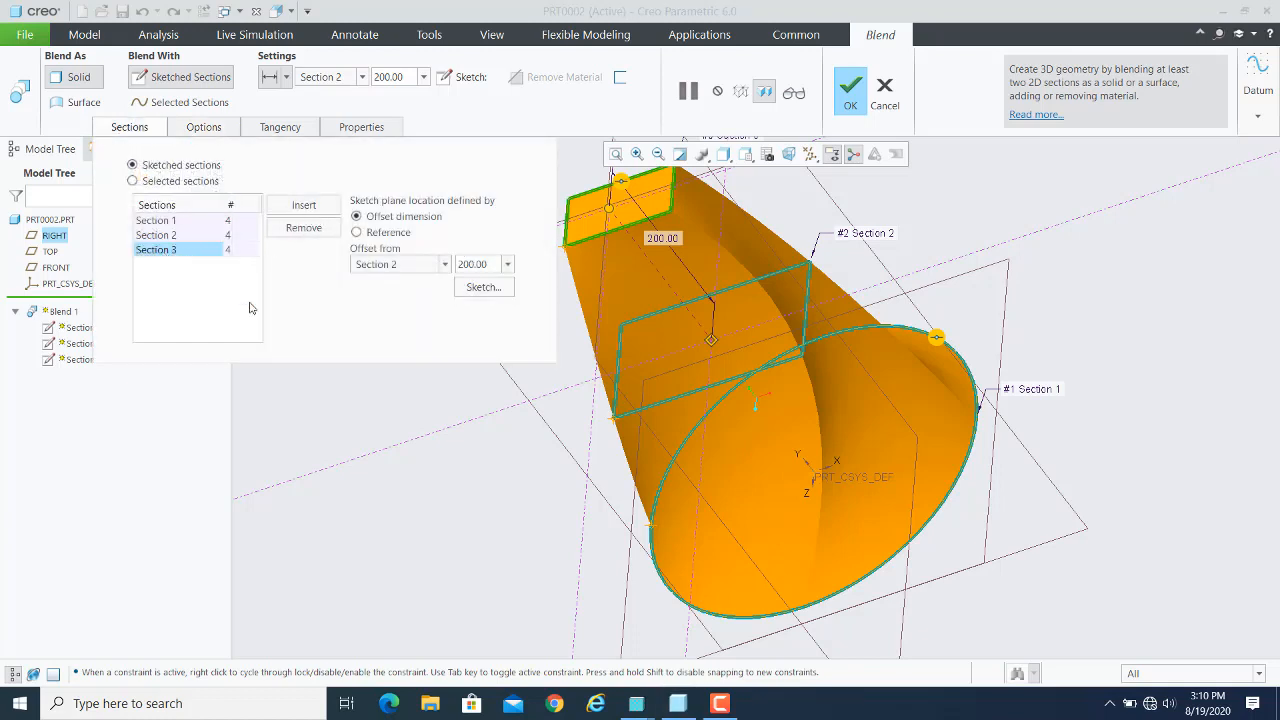
click(162, 235)
click(163, 250)
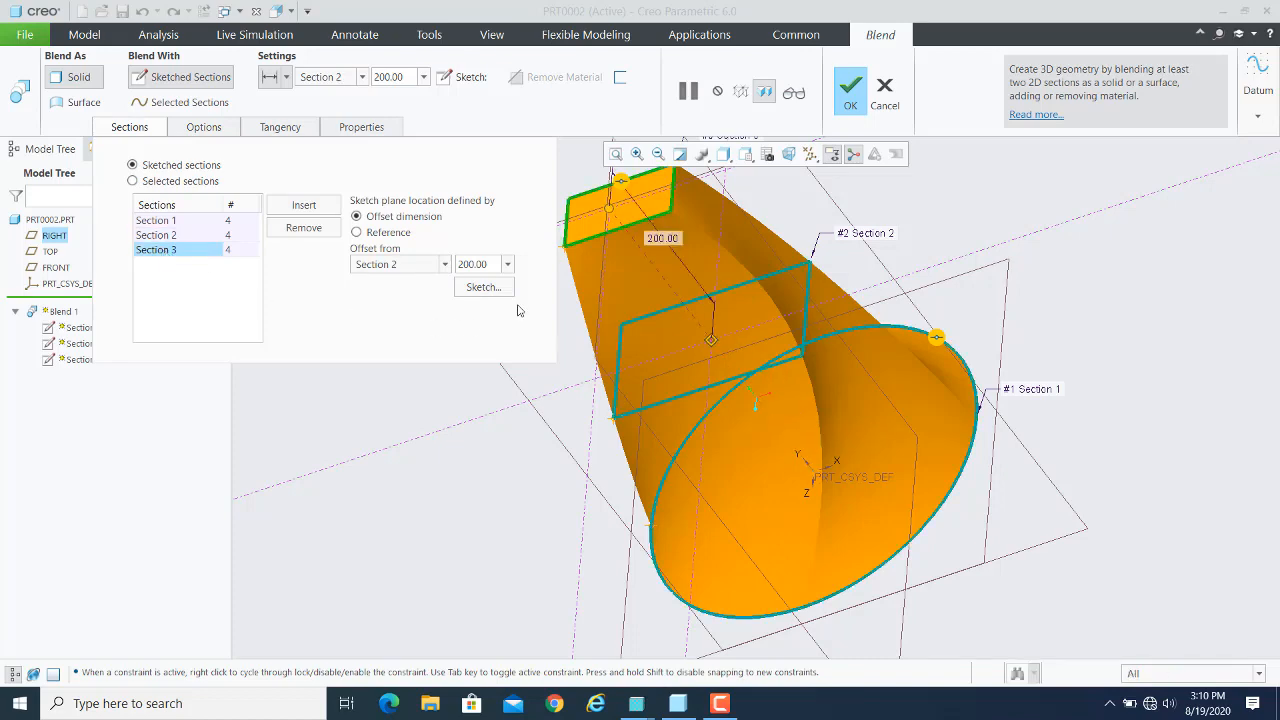
click(482, 287)
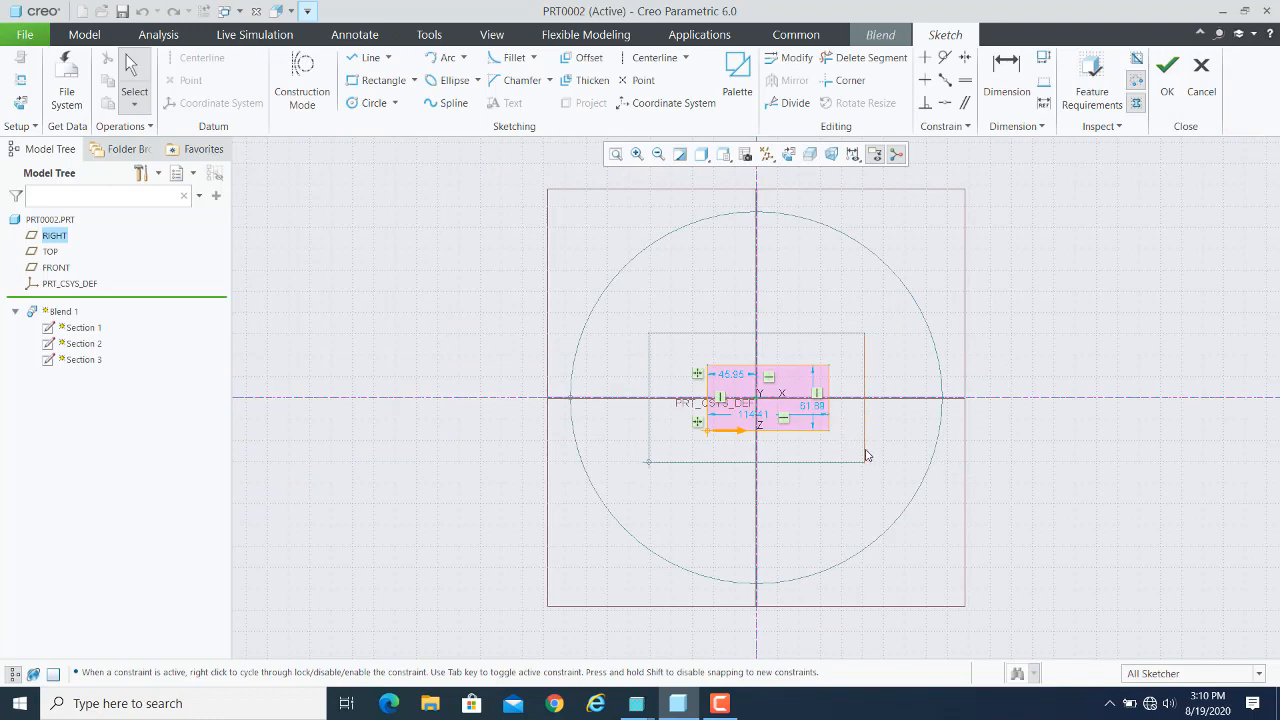
click(831, 432)
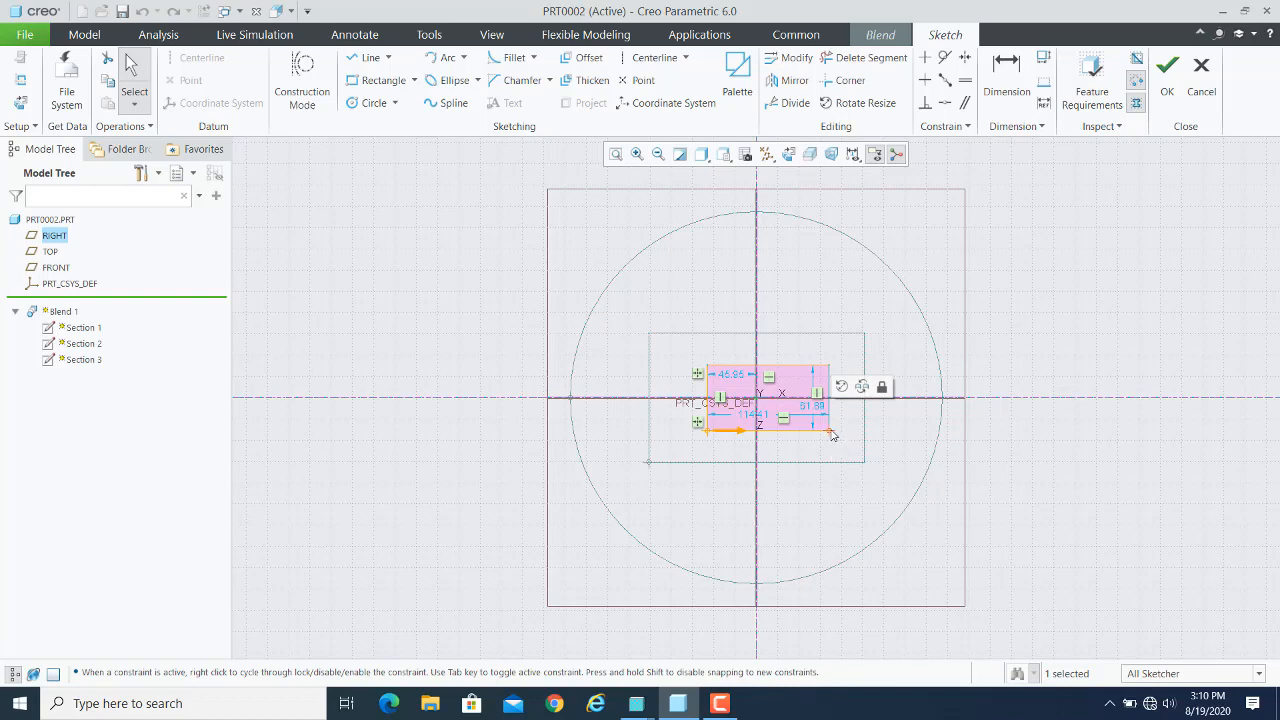
right_click(832, 435)
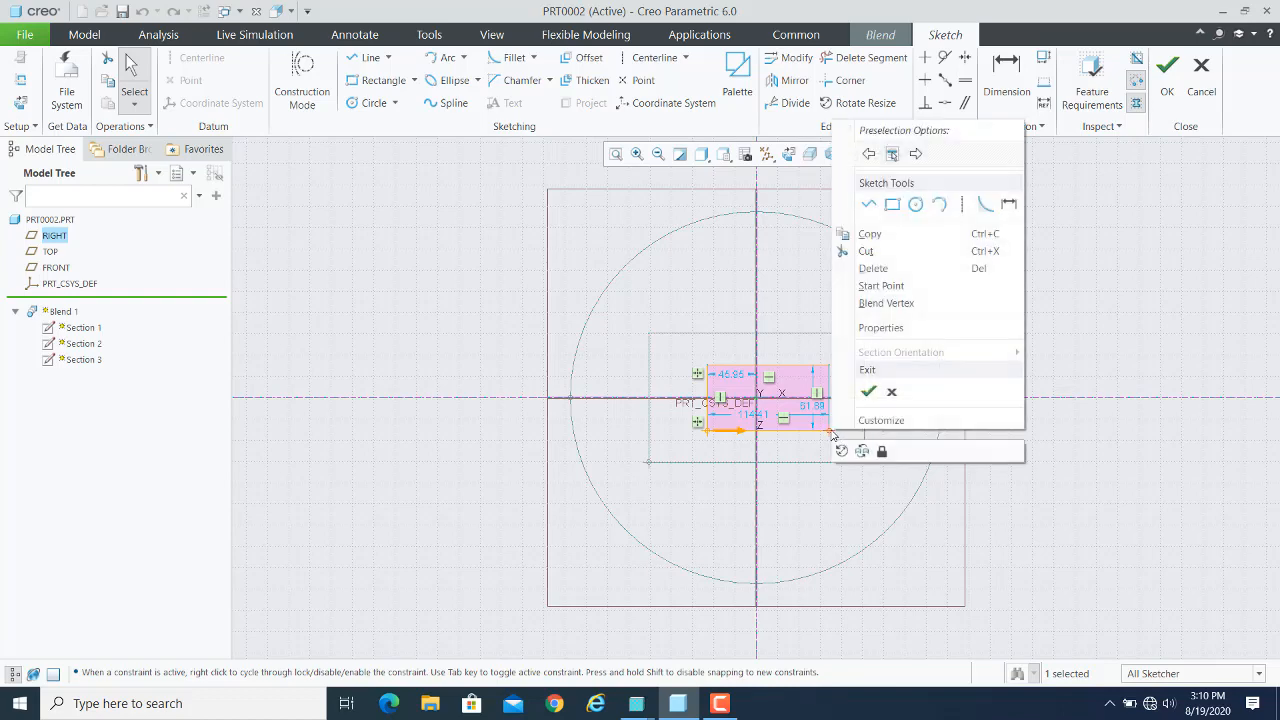
click(884, 286)
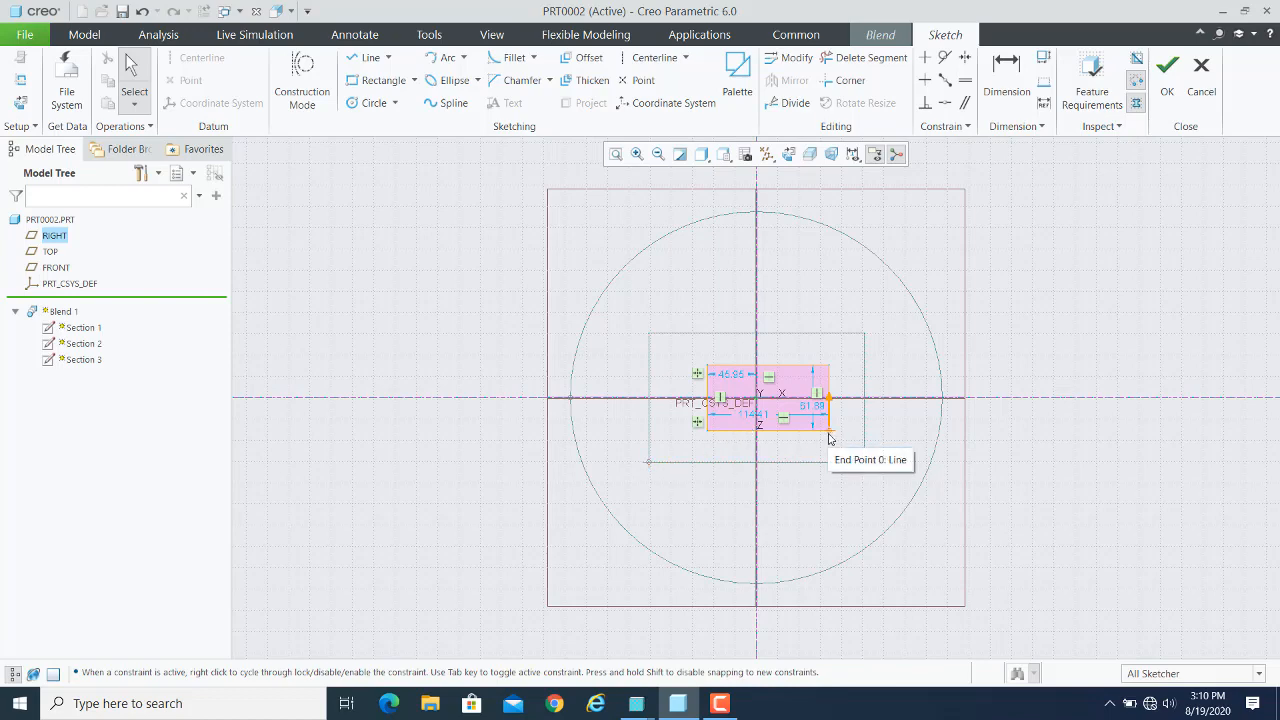
click(1168, 70)
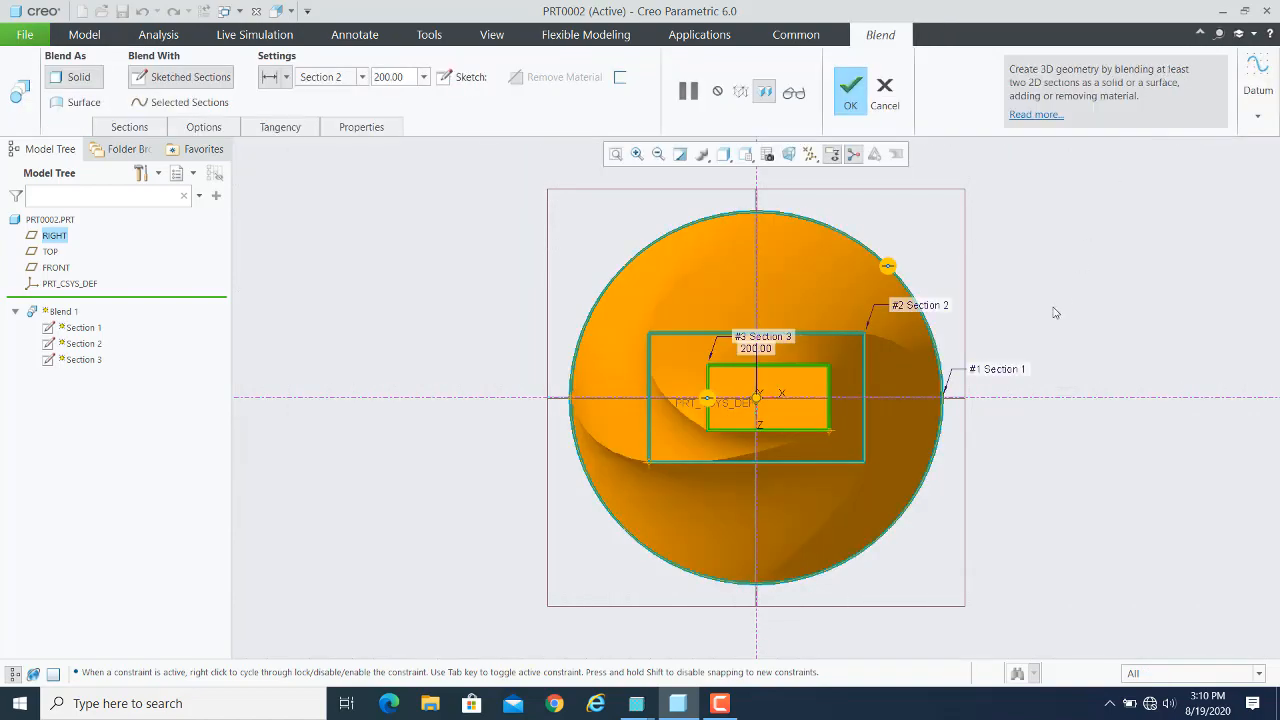
- Try Straight blended surfaces on the twisted three-section blend, and switch back to Smooth
mouse_move(1057, 420)
middle_down()
mouse_move(1058, 369)
mouse_move(1068, 380)
middle_up()
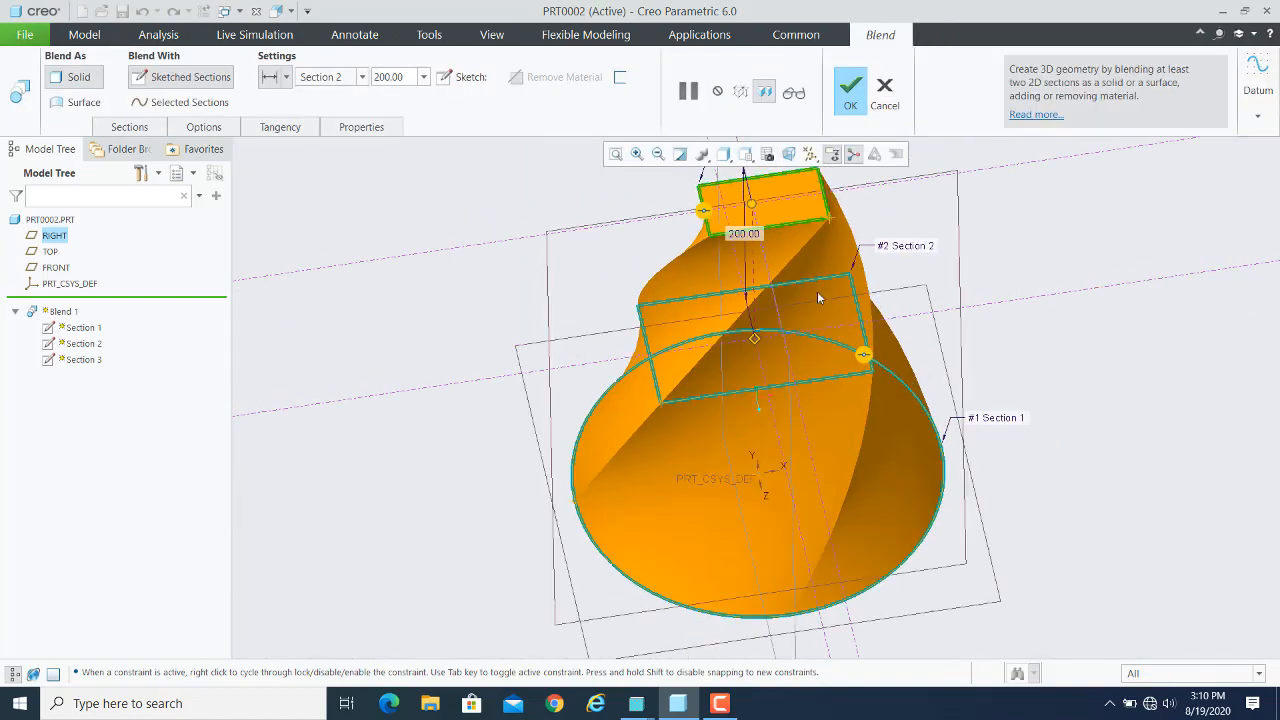
click(203, 127)
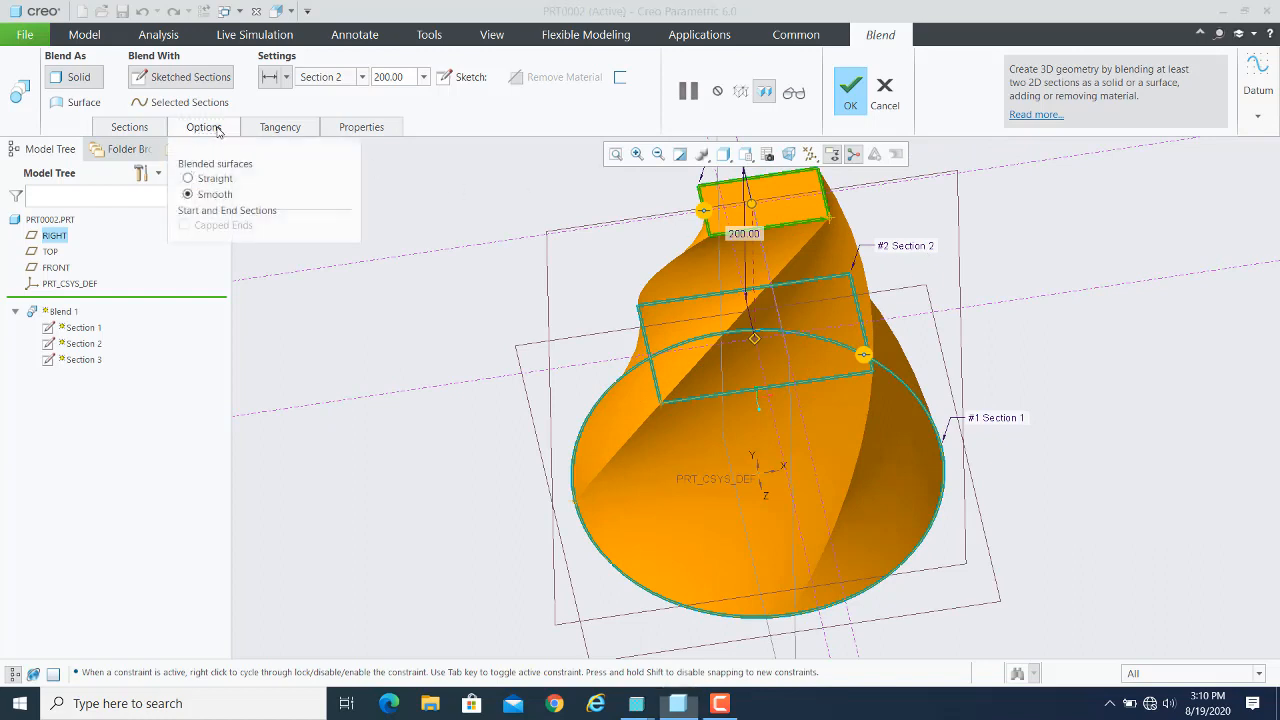
click(189, 179)
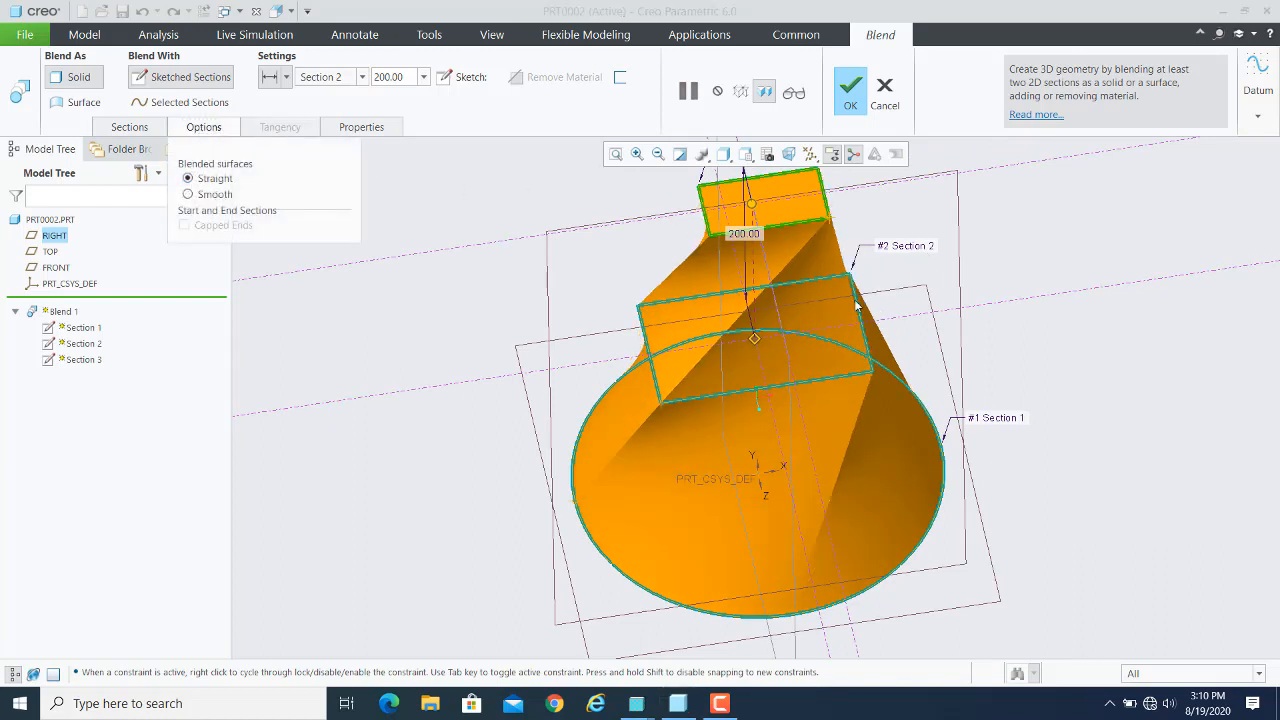
middle_drag(1116, 349, 740, 363)
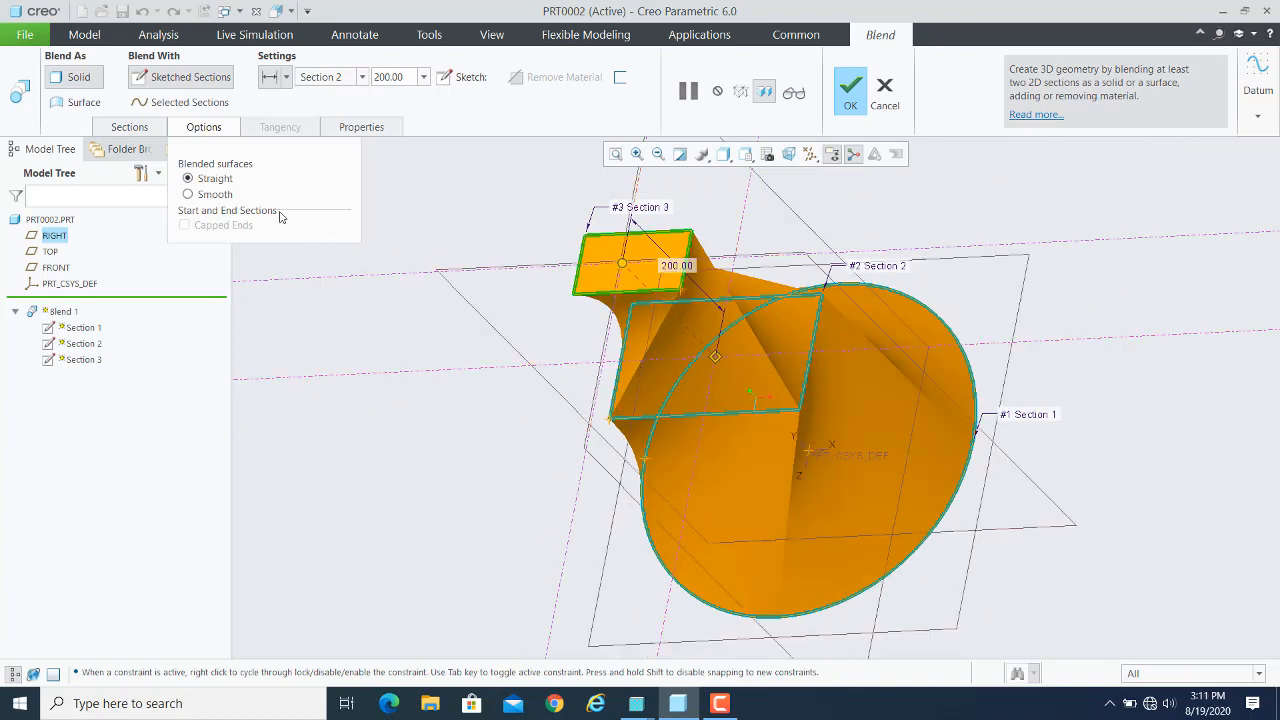
click(190, 195)
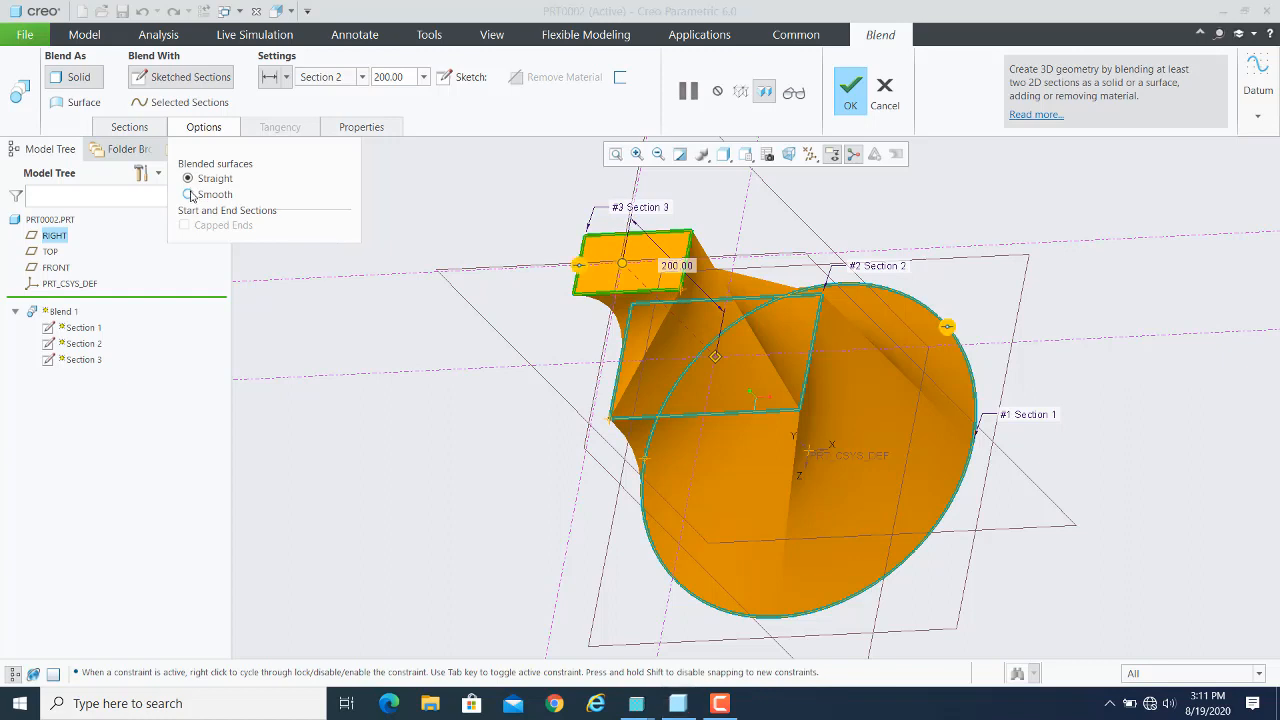
click(203, 127)
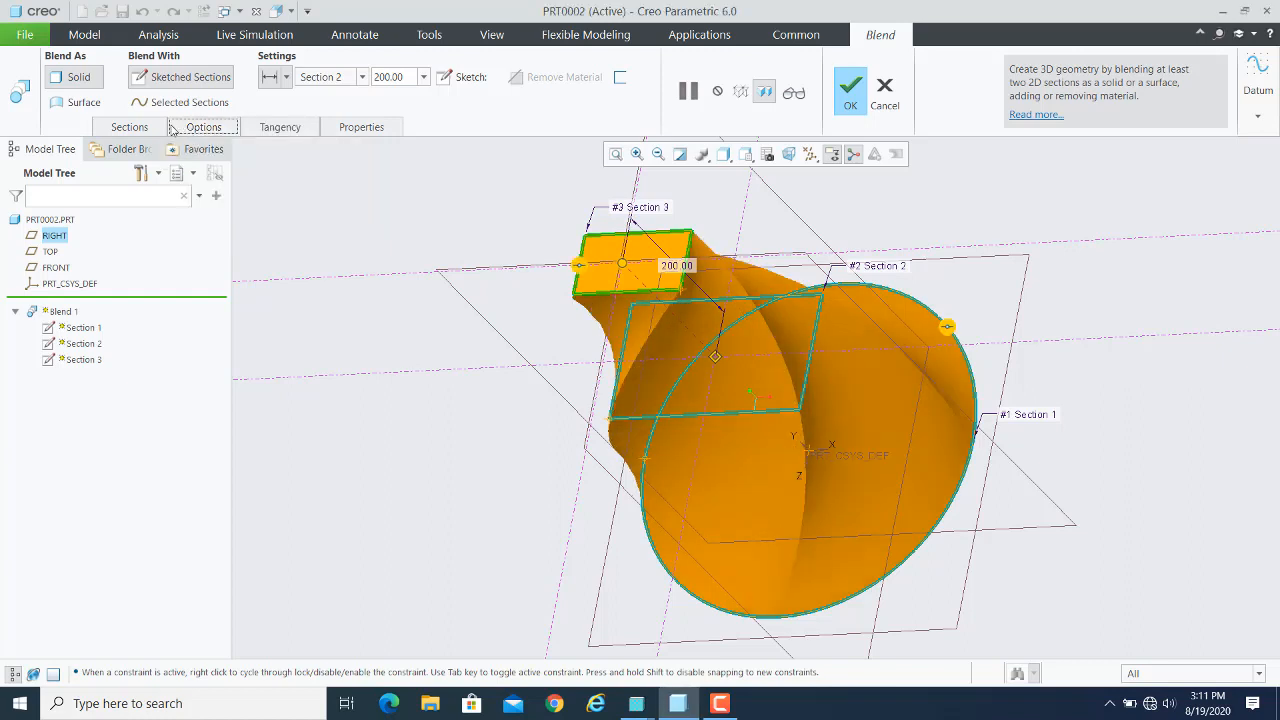
- Try creating the three-section blend as a surface, and switch back to a solid
click(66, 103)
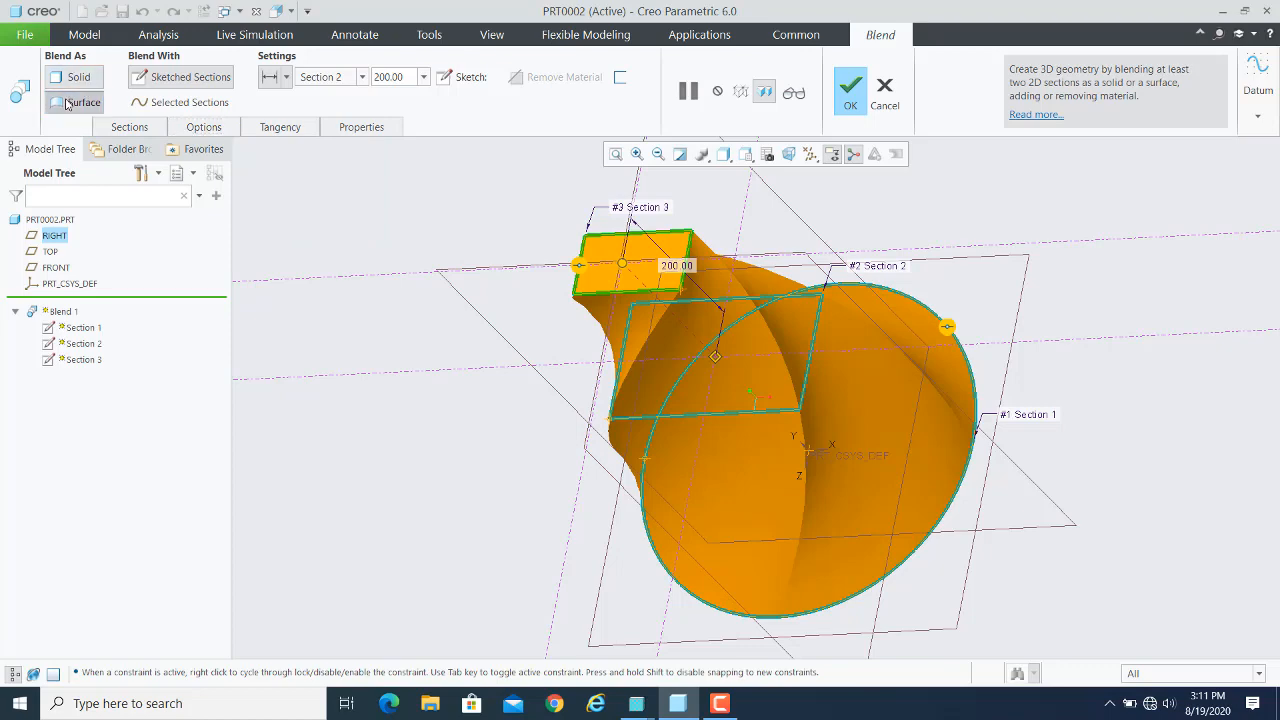
middle_drag(920, 388, 917, 466)
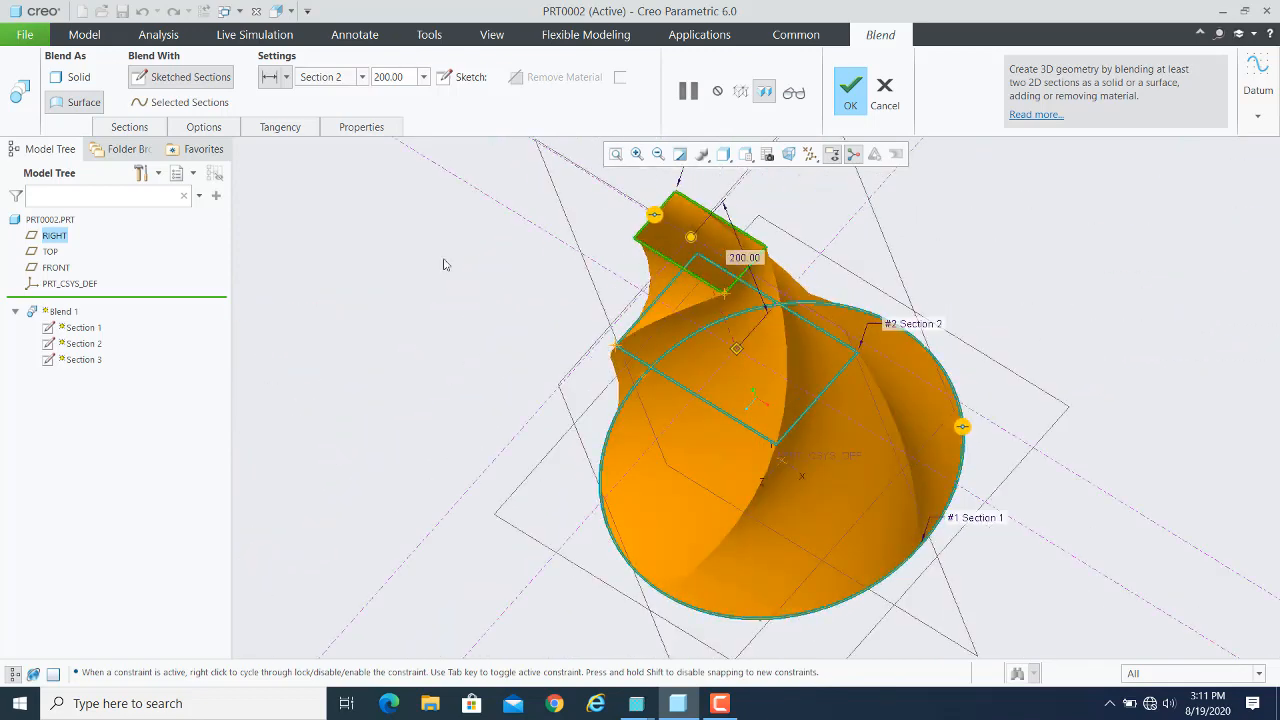
click(78, 84)
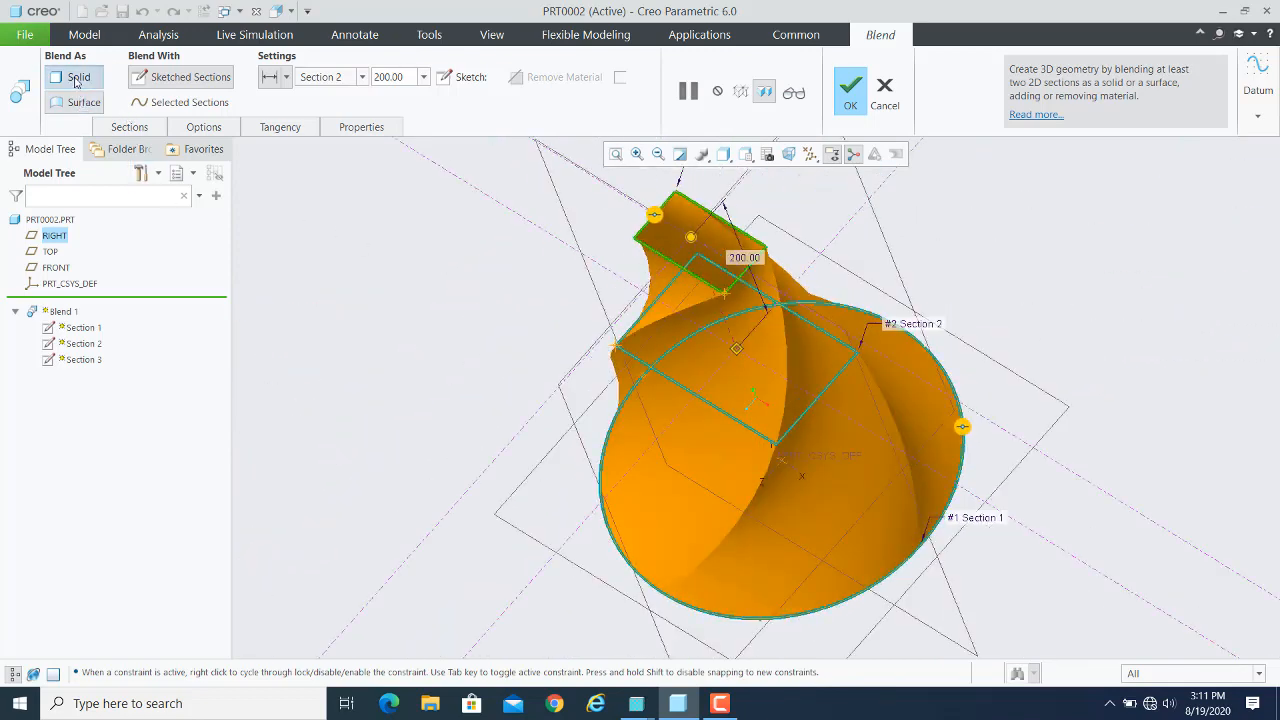
- Turn the solid blend into a thin-walled feature with a thickness of 5
click(619, 78)
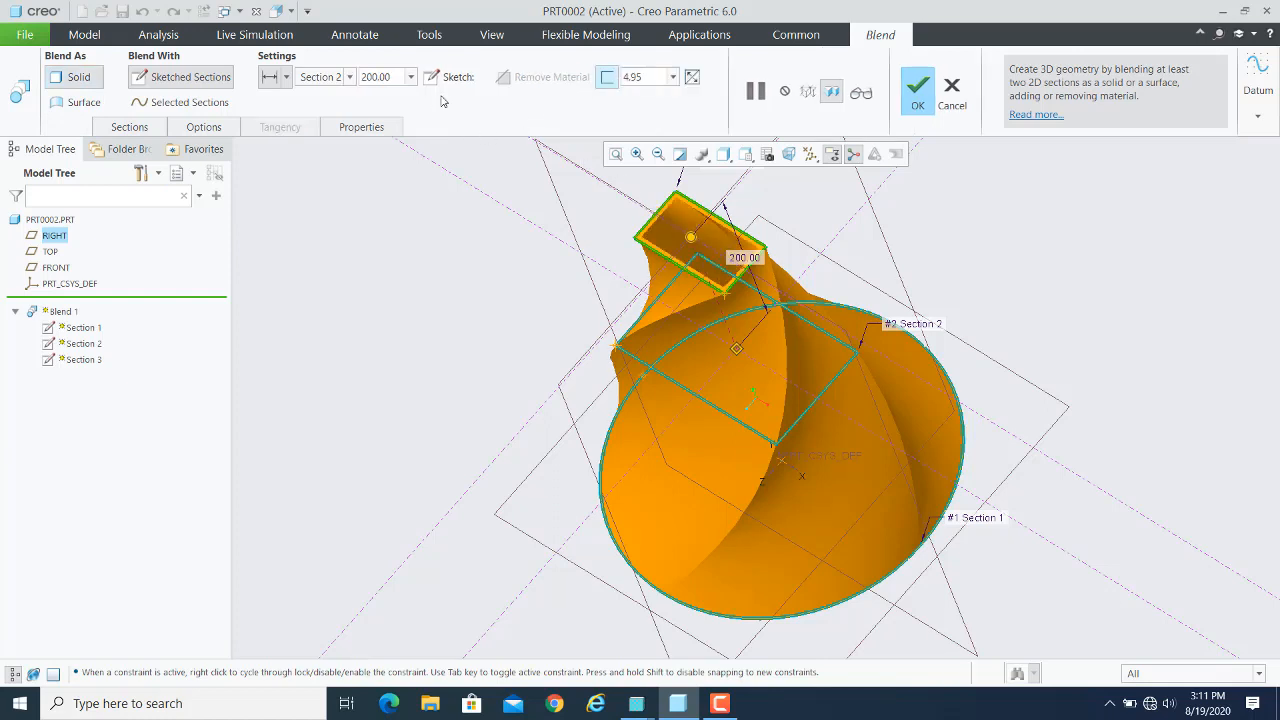
double_click(646, 77)
text(5)
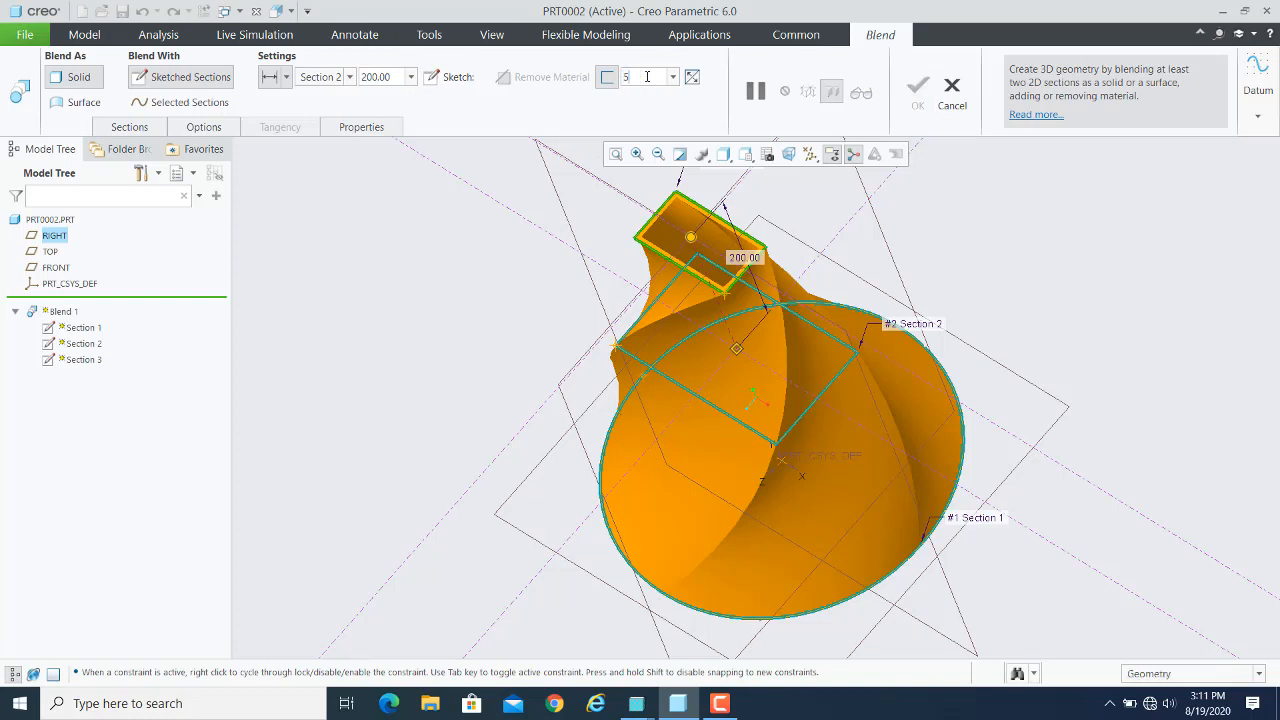
key(Return)
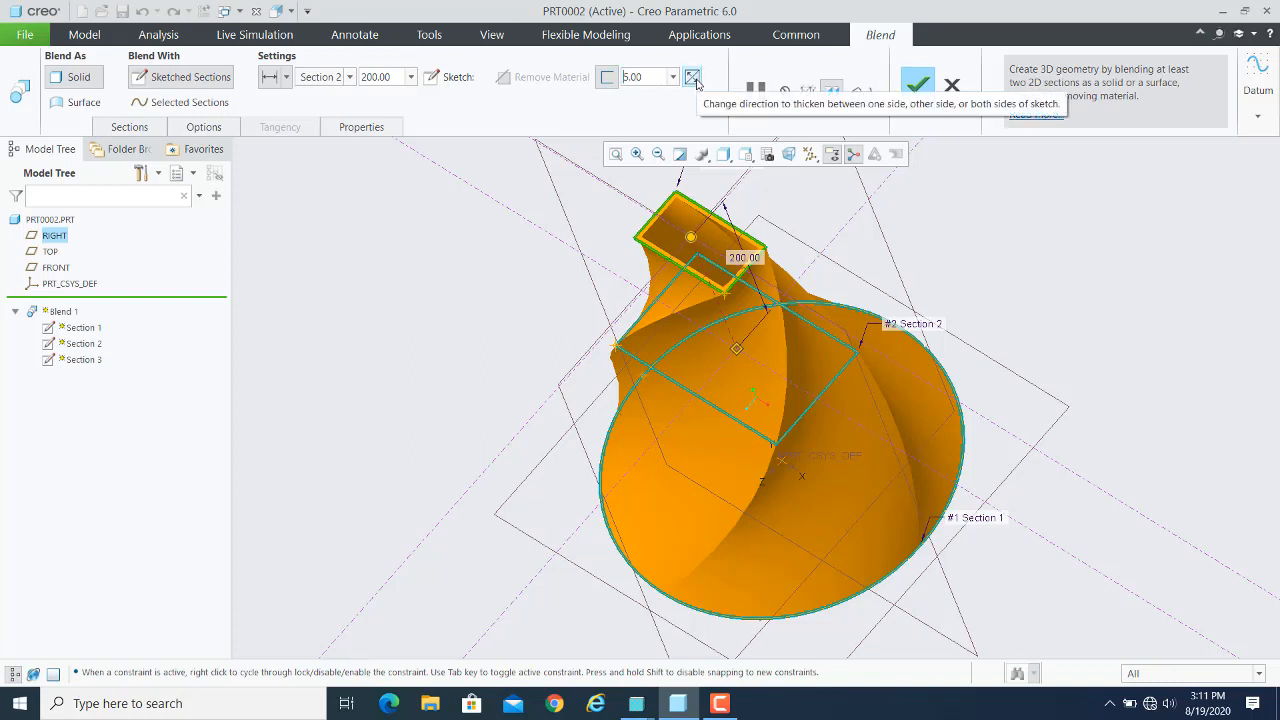
- Cycle the wall's thickening direction through outside, both sides and inside of the section outlines, ending on both sides
click(693, 79)
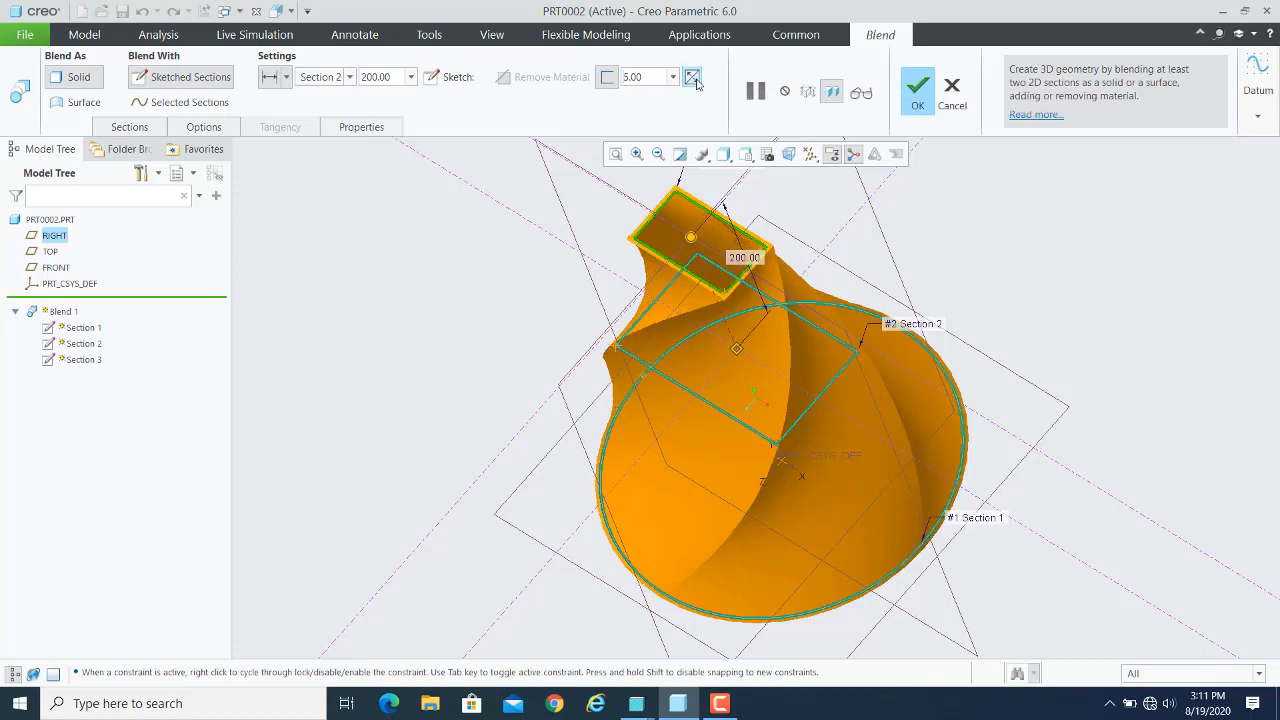
click(697, 84)
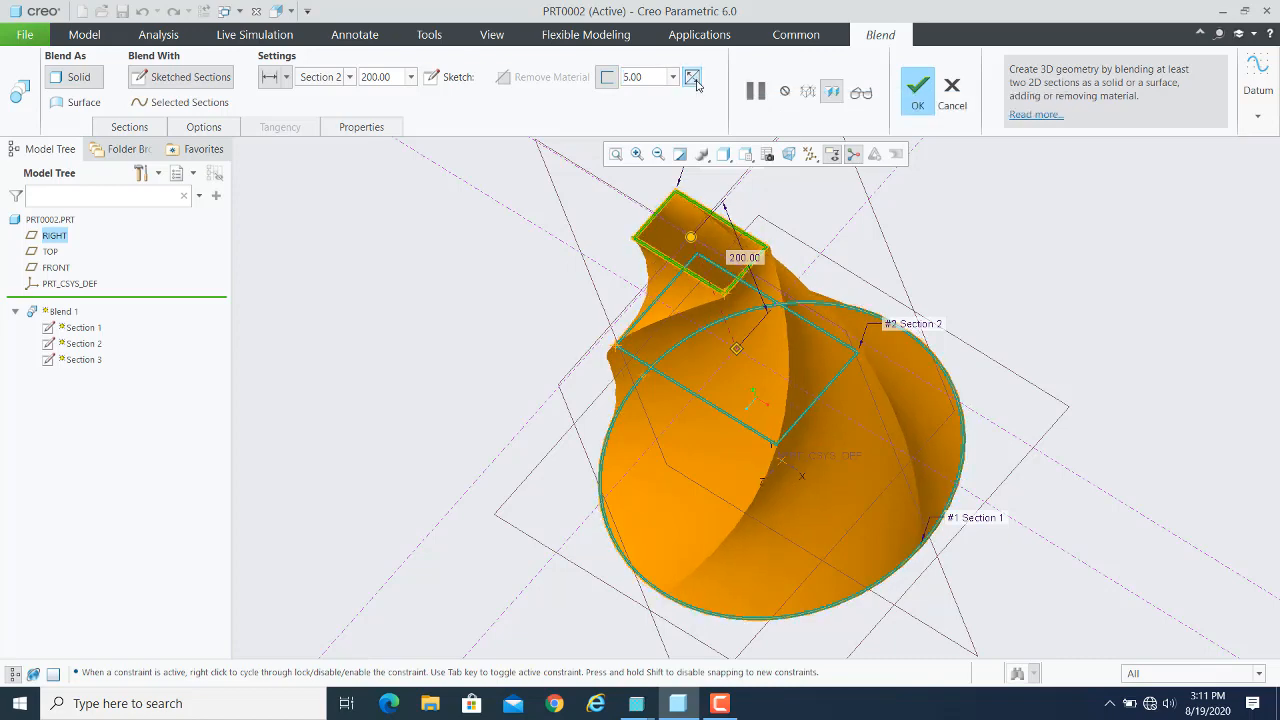
scroll(685, 222, down, 5)
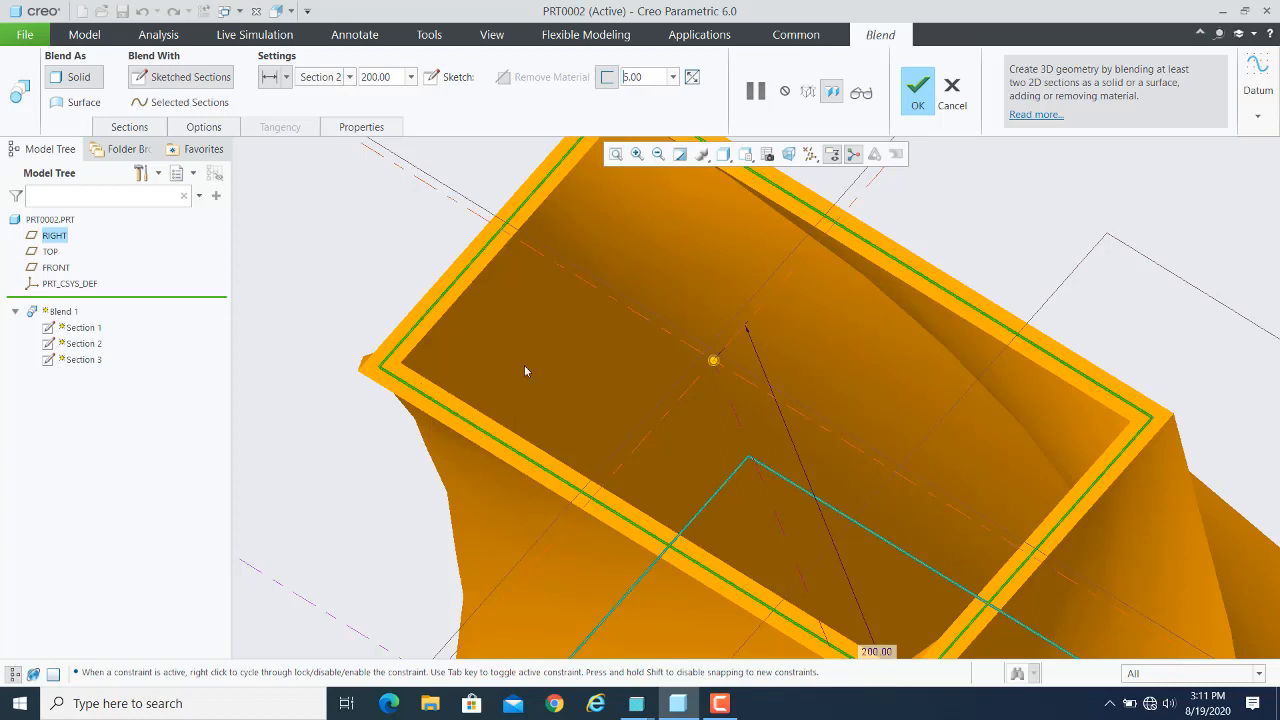
click(692, 77)
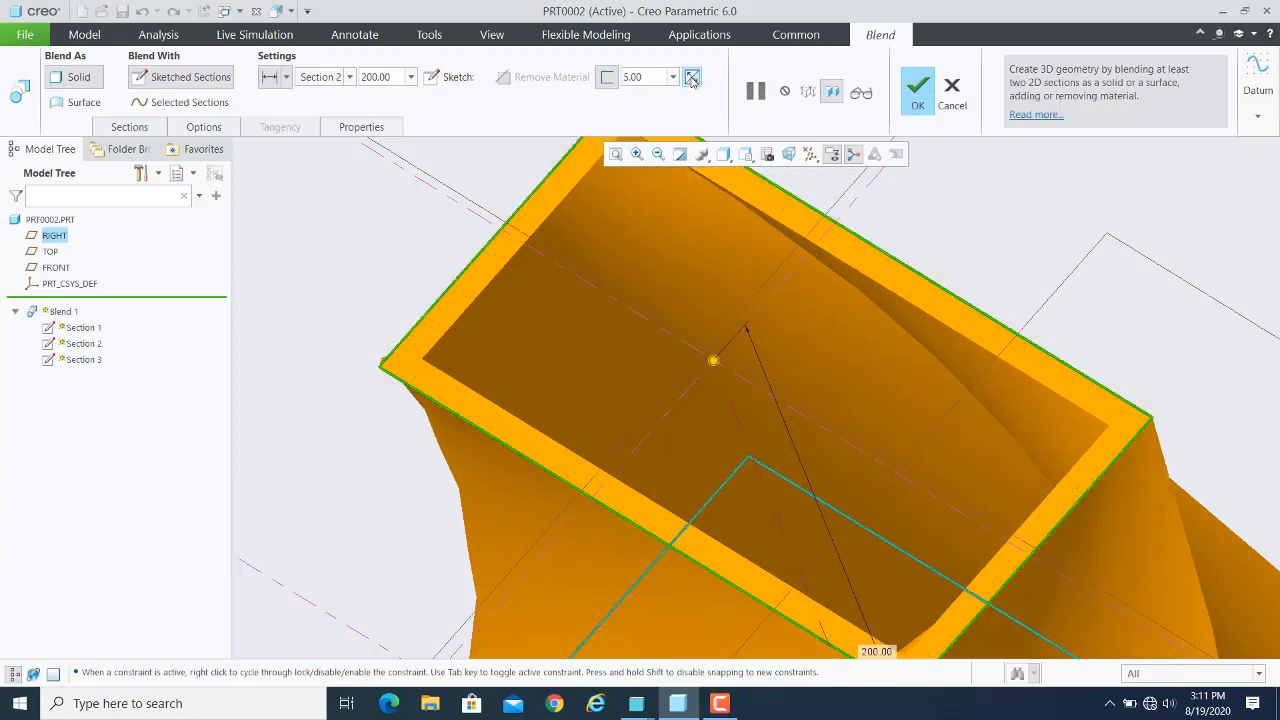
click(692, 77)
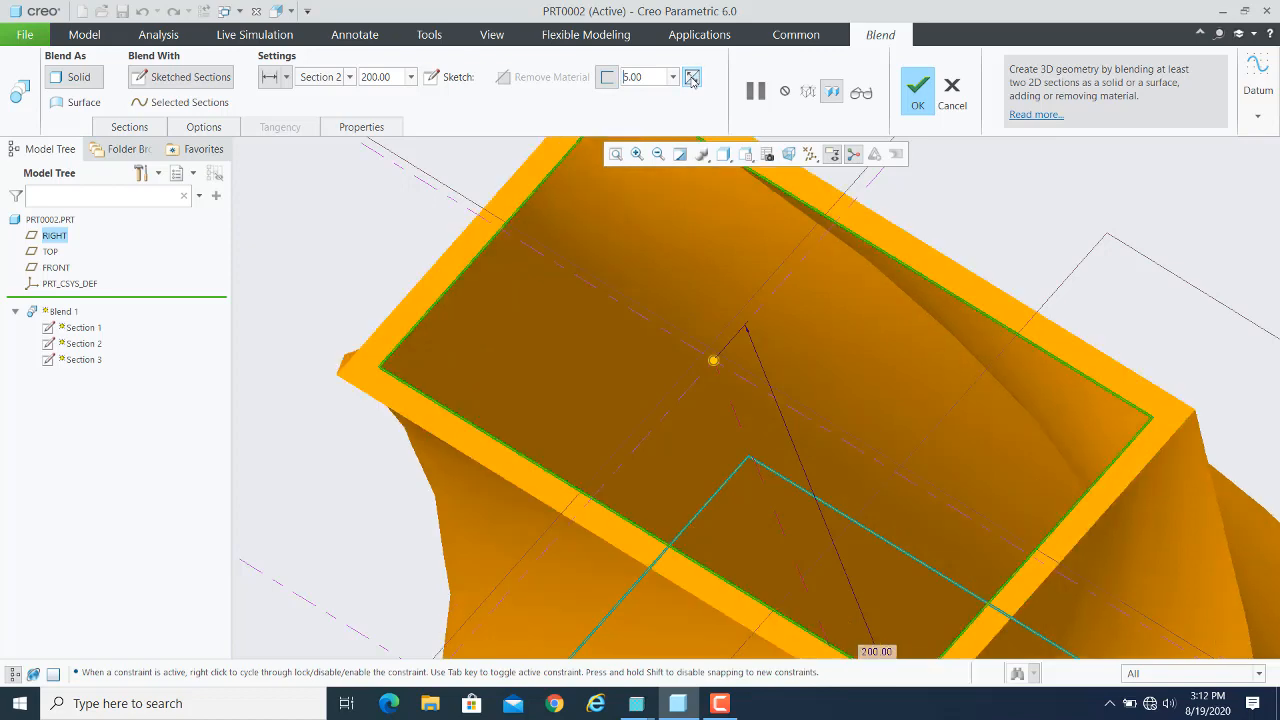
scroll(544, 350, up, 4)
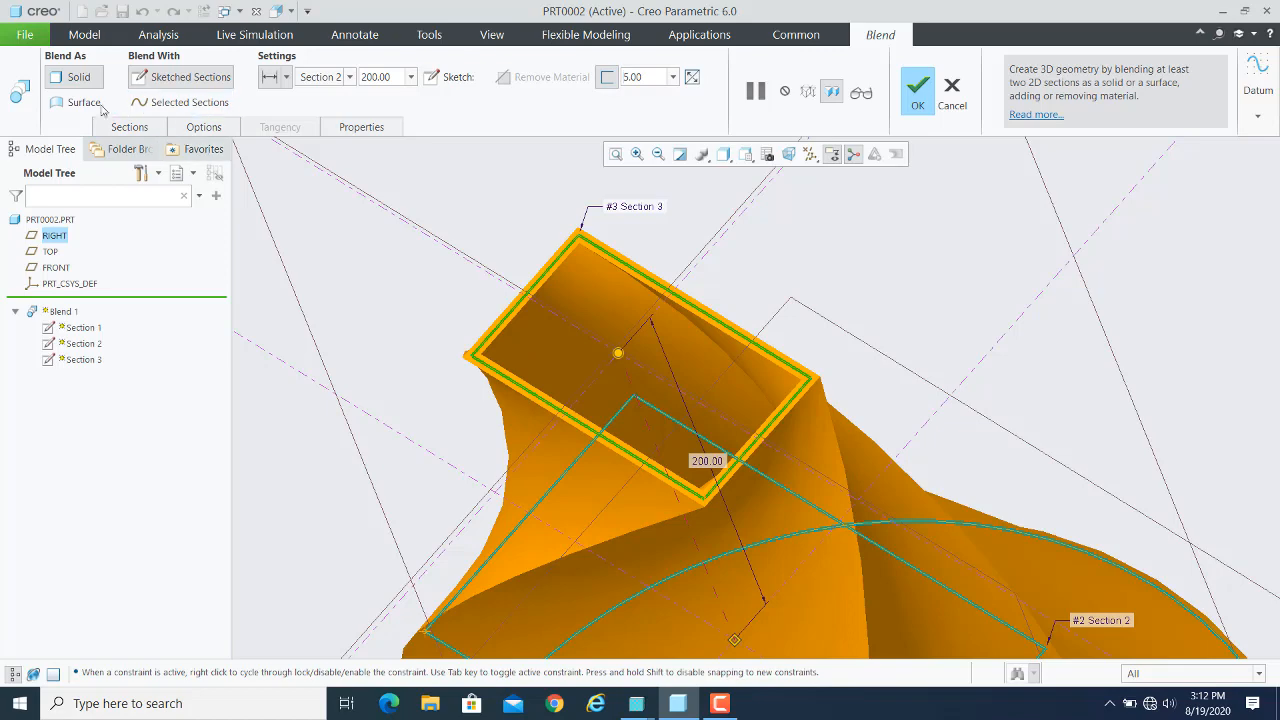
- Switch the thin-walled blend to a surface and examine its open end at Section 3
click(69, 104)
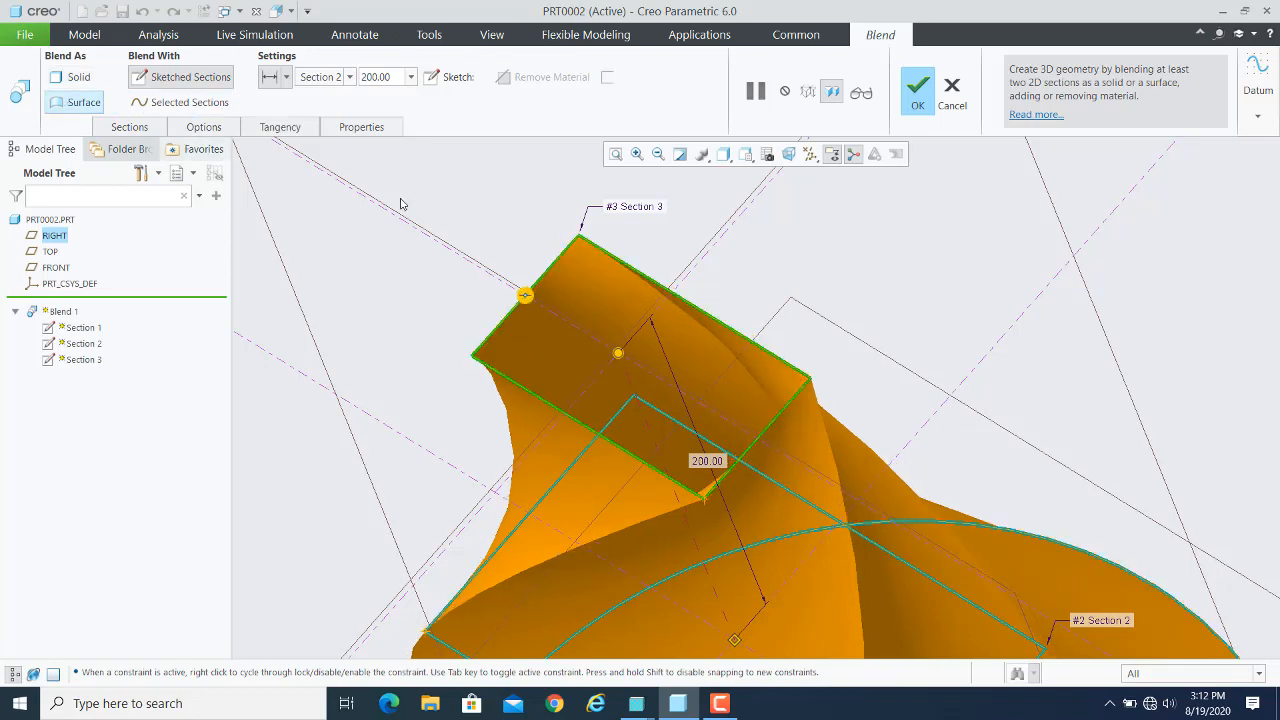
scroll(702, 340, up, 3)
scroll(703, 343, up, 2)
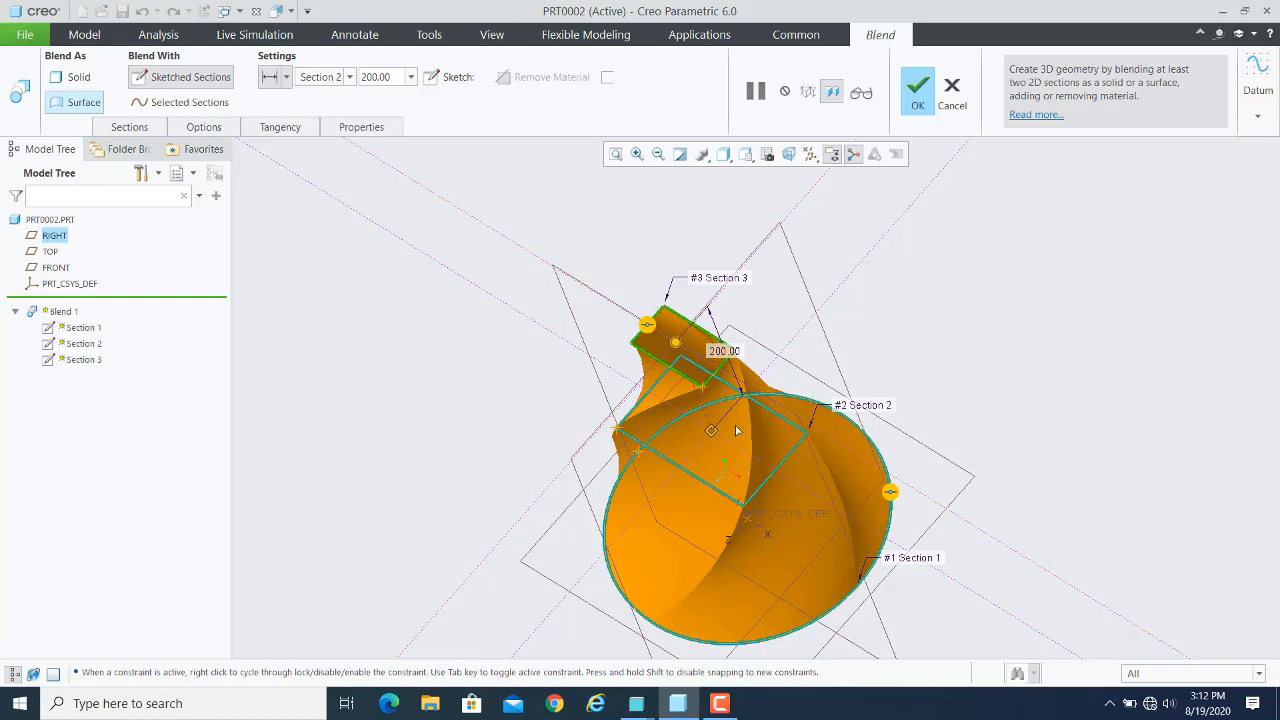
middle_drag(891, 491, 817, 424)
scroll(668, 395, down, 1)
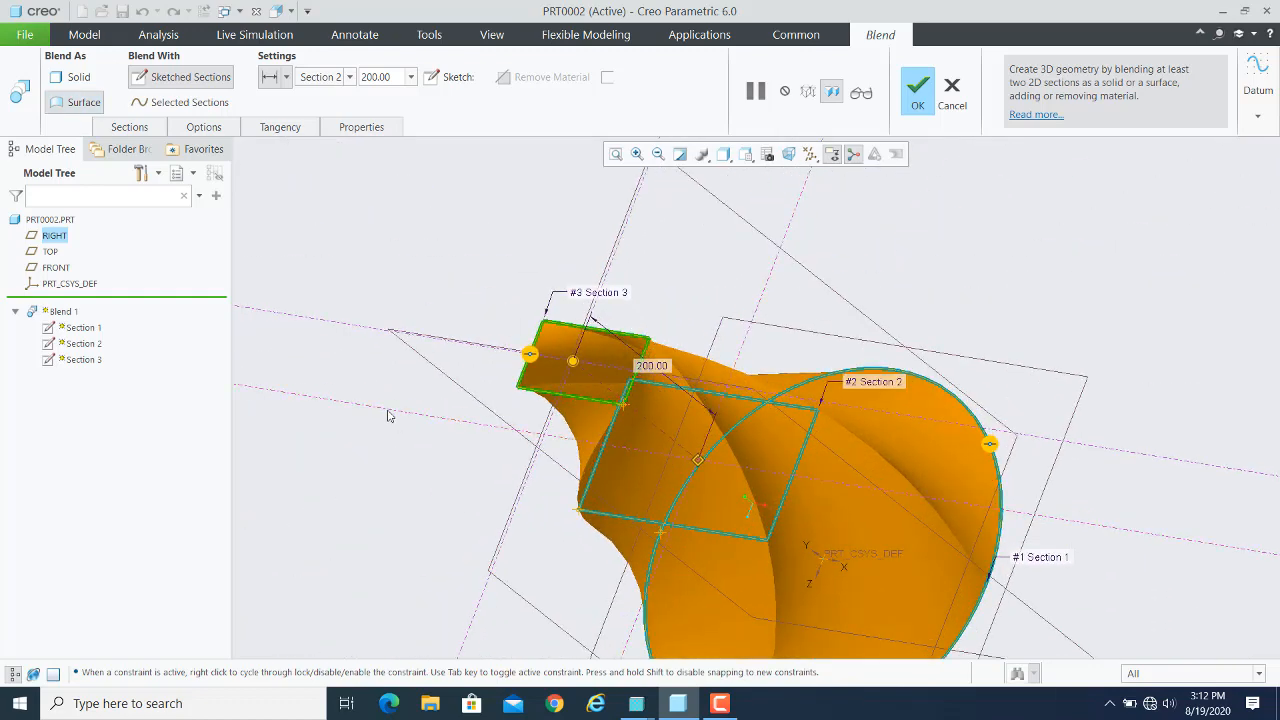
scroll(400, 410, down, 1)
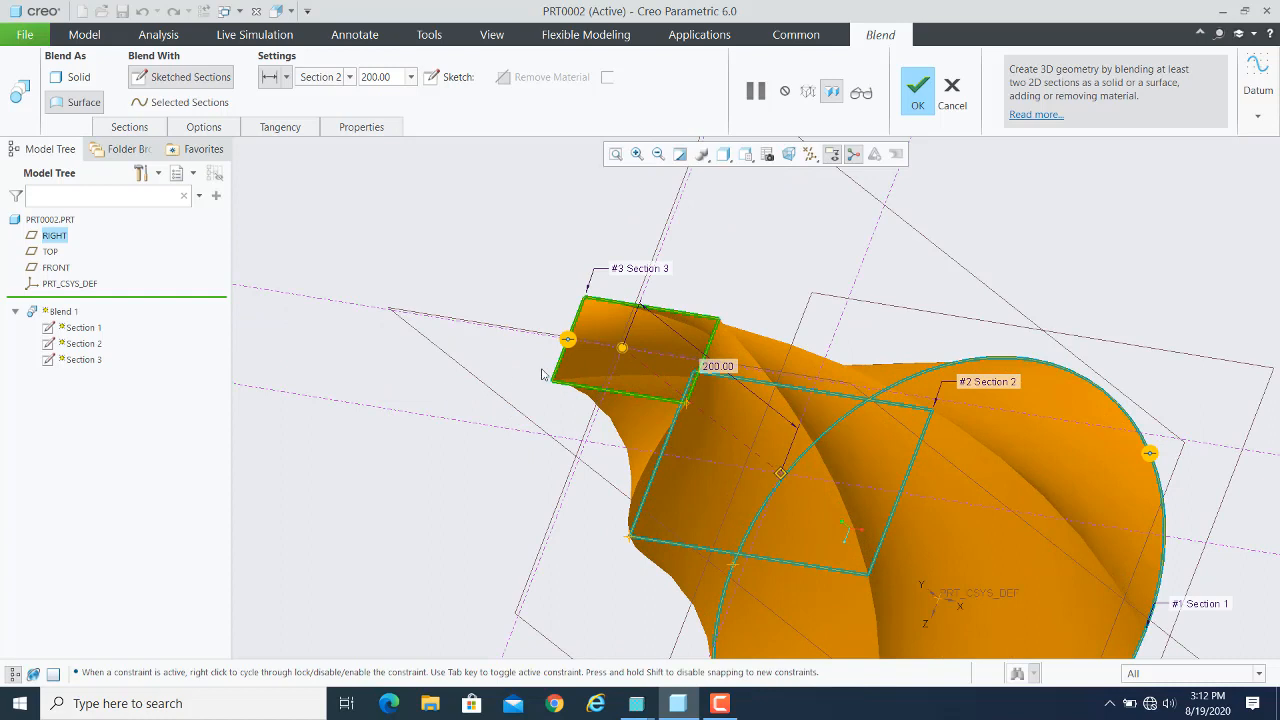
- Try Capped Ends on the surface blend, clear the option and switch the blend back to a solid
click(205, 129)
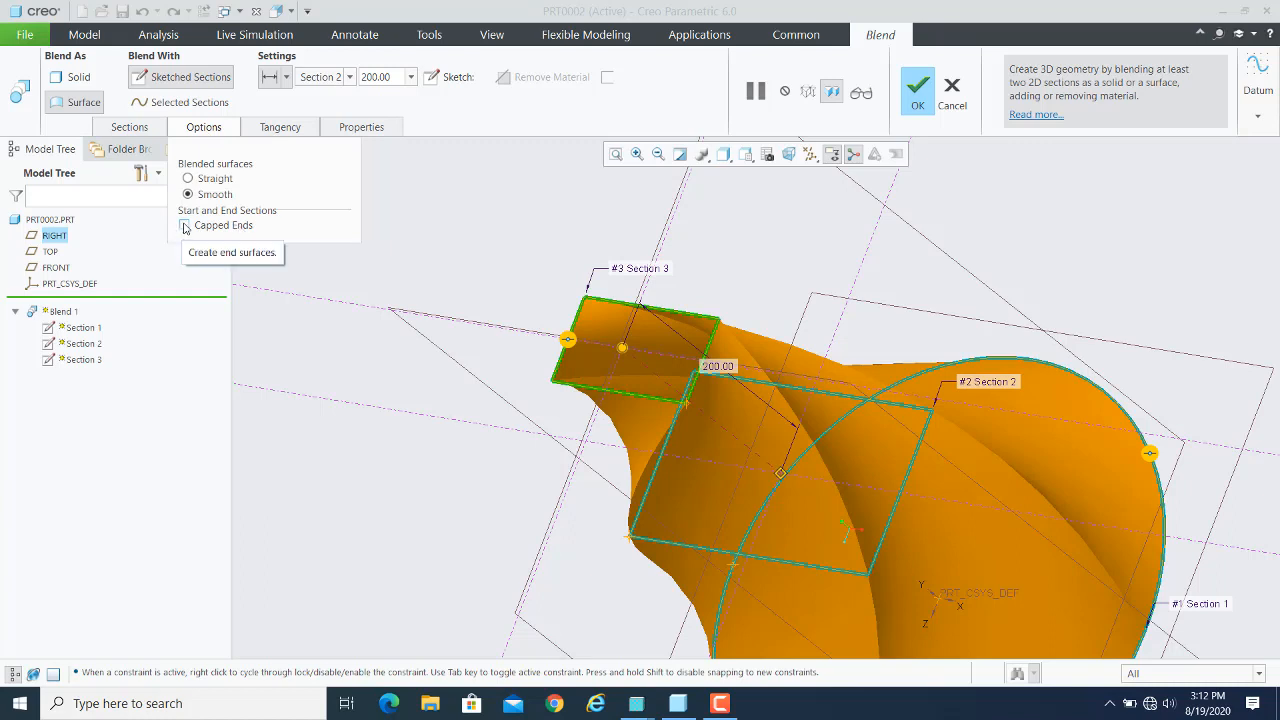
click(184, 227)
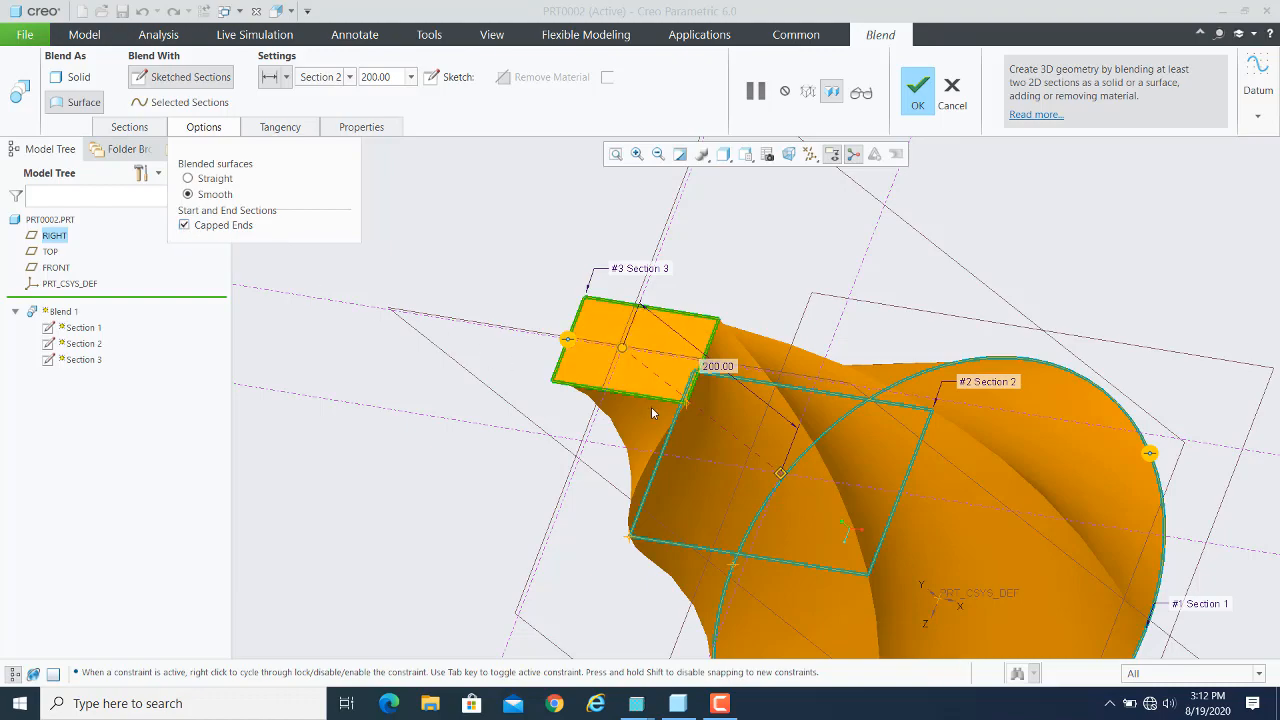
middle_drag(654, 410, 571, 274)
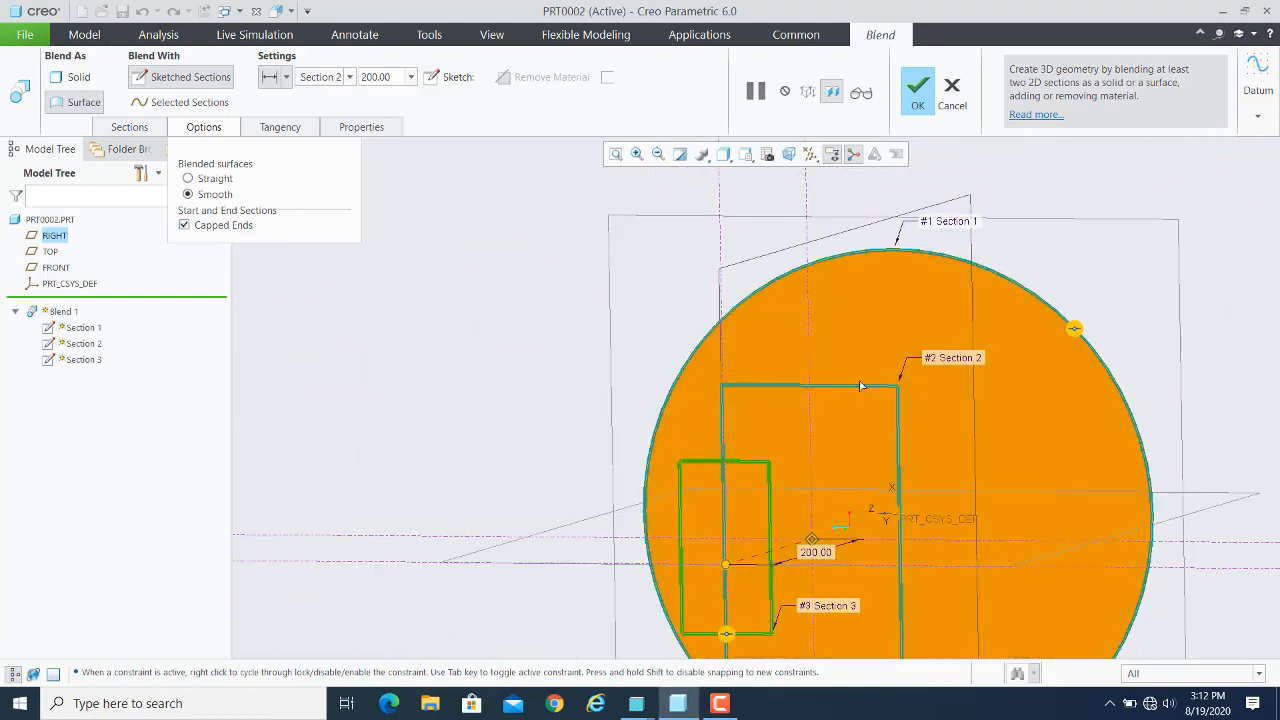
scroll(858, 386, down, 1)
scroll(858, 386, up, 2)
middle_drag(1062, 306, 1168, 411)
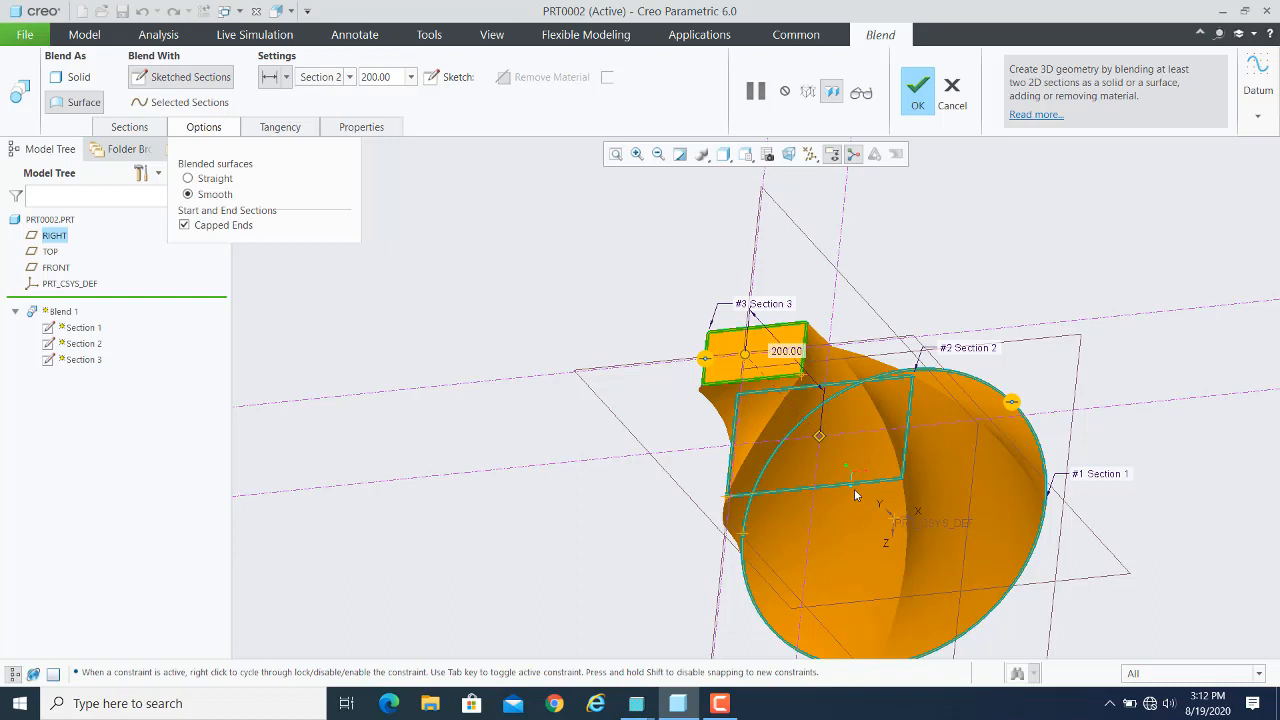
click(185, 226)
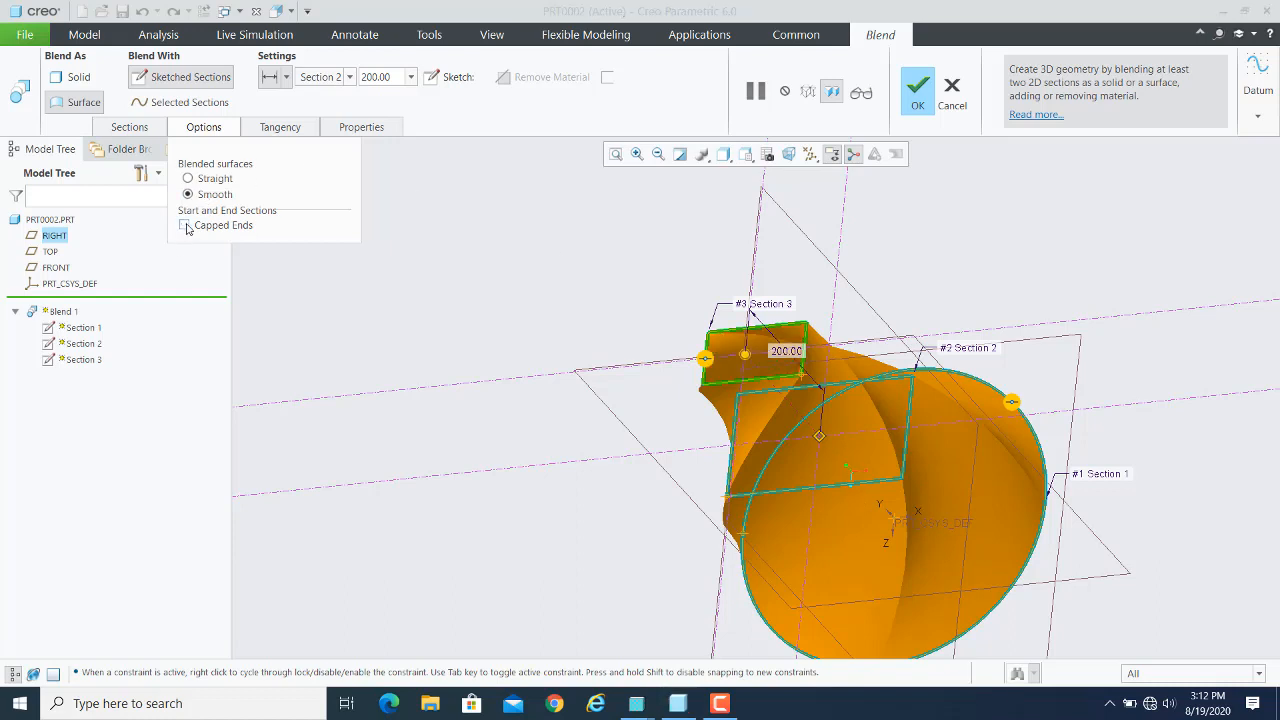
click(71, 80)
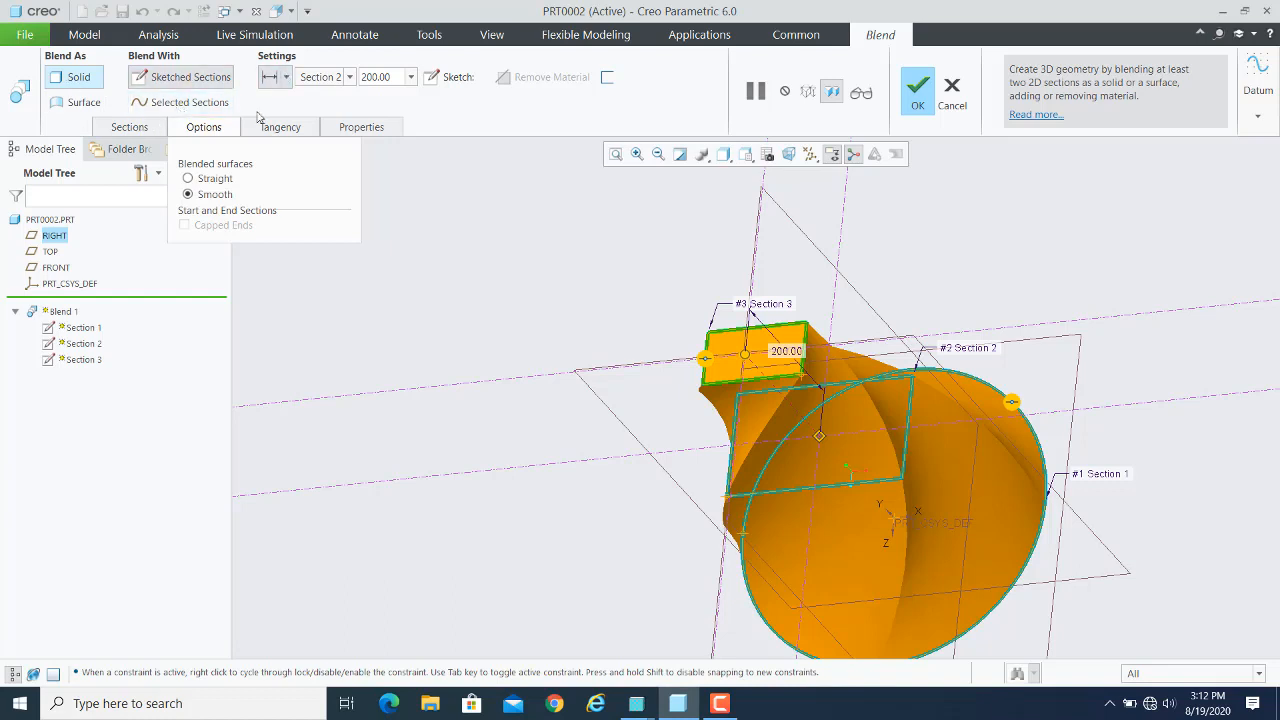
- Review the blend's section settings, complete the solid blend and inspect the finished twisted body
click(144, 129)
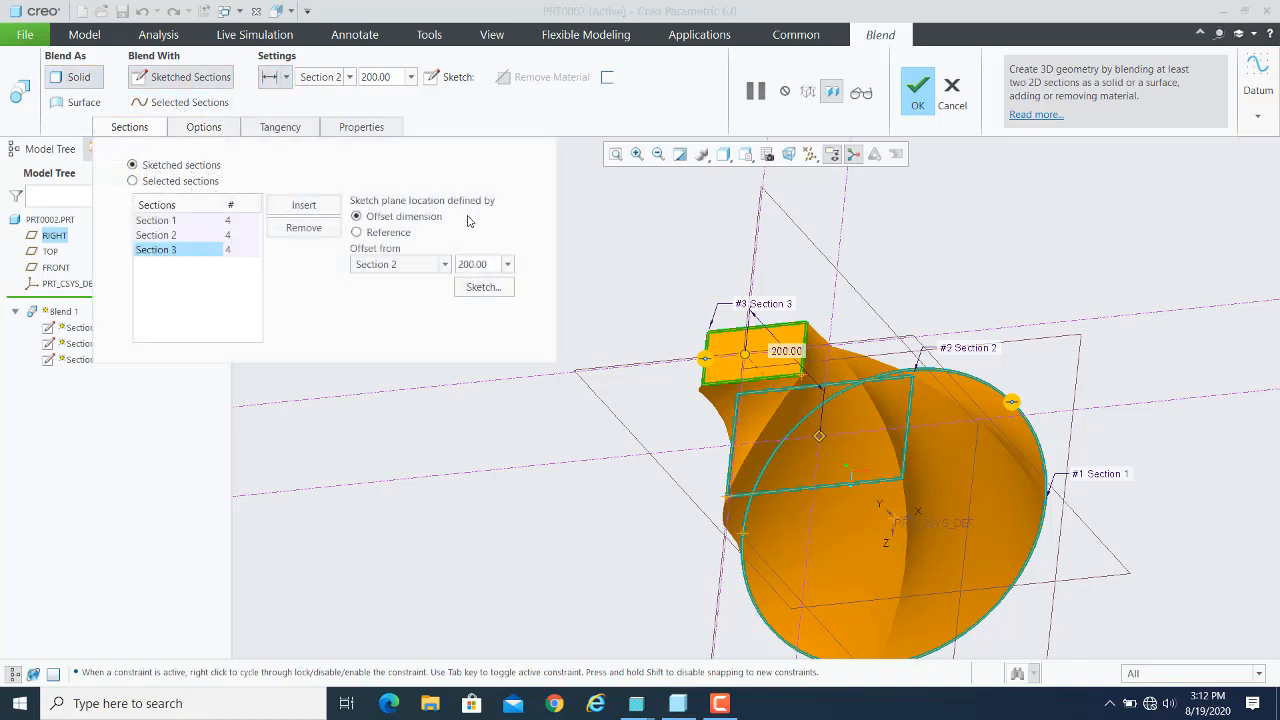
click(522, 122)
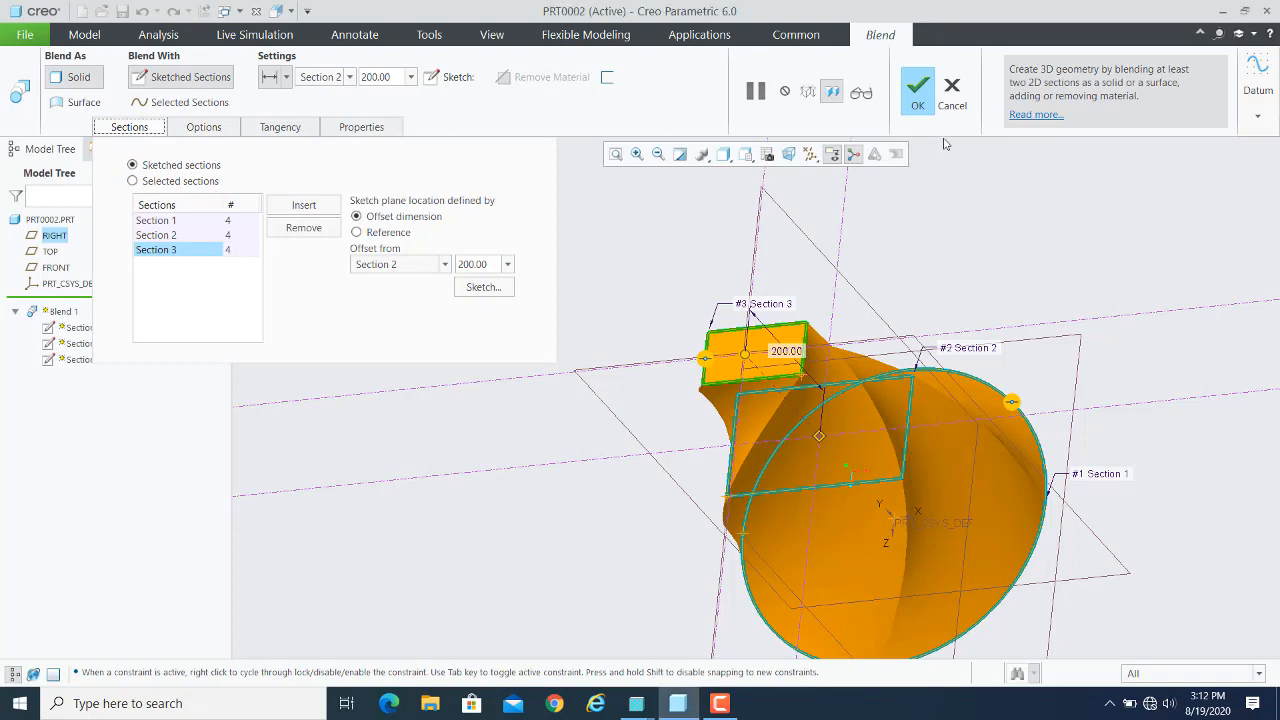
click(918, 90)
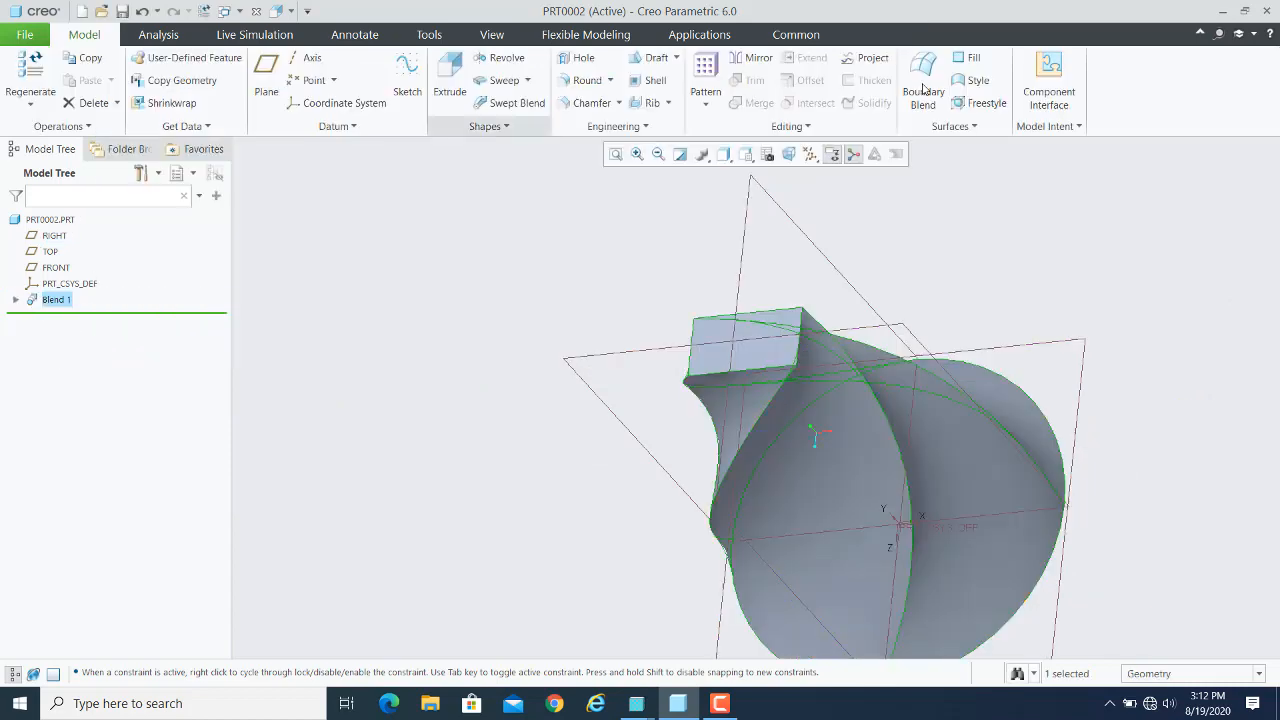
middle_drag(1015, 363, 966, 323)
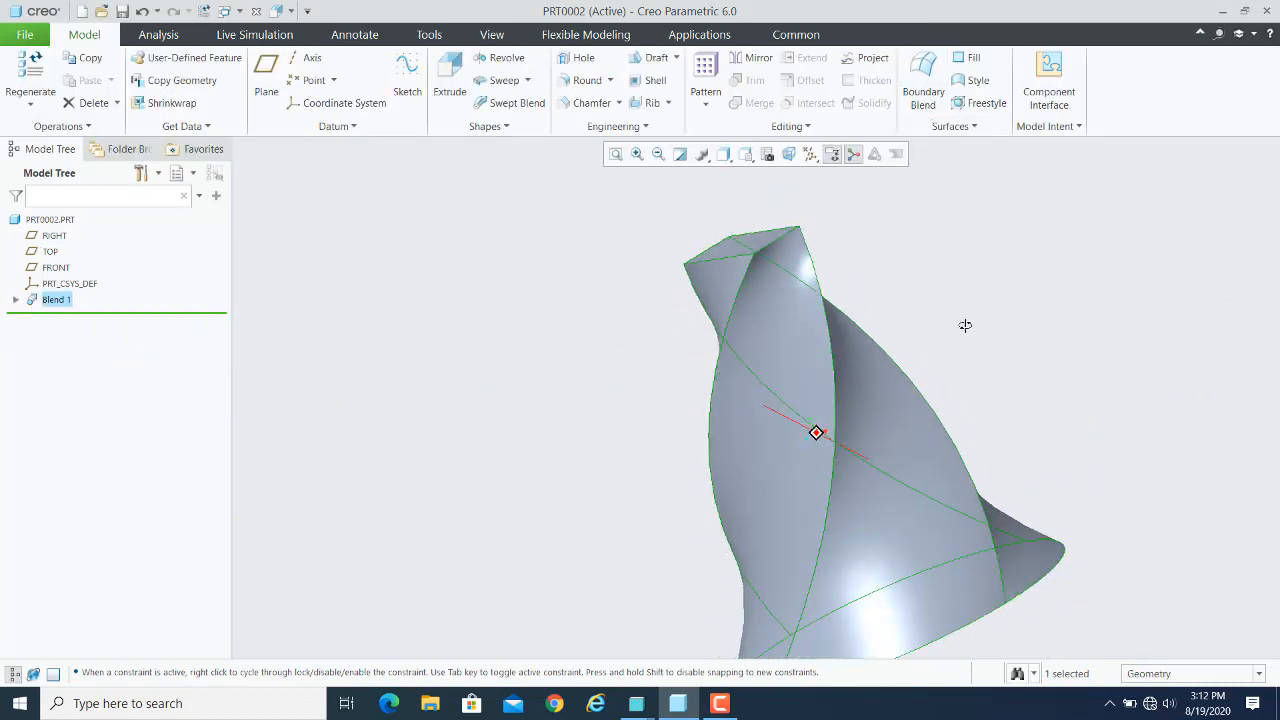
scroll(997, 332, up, 3)
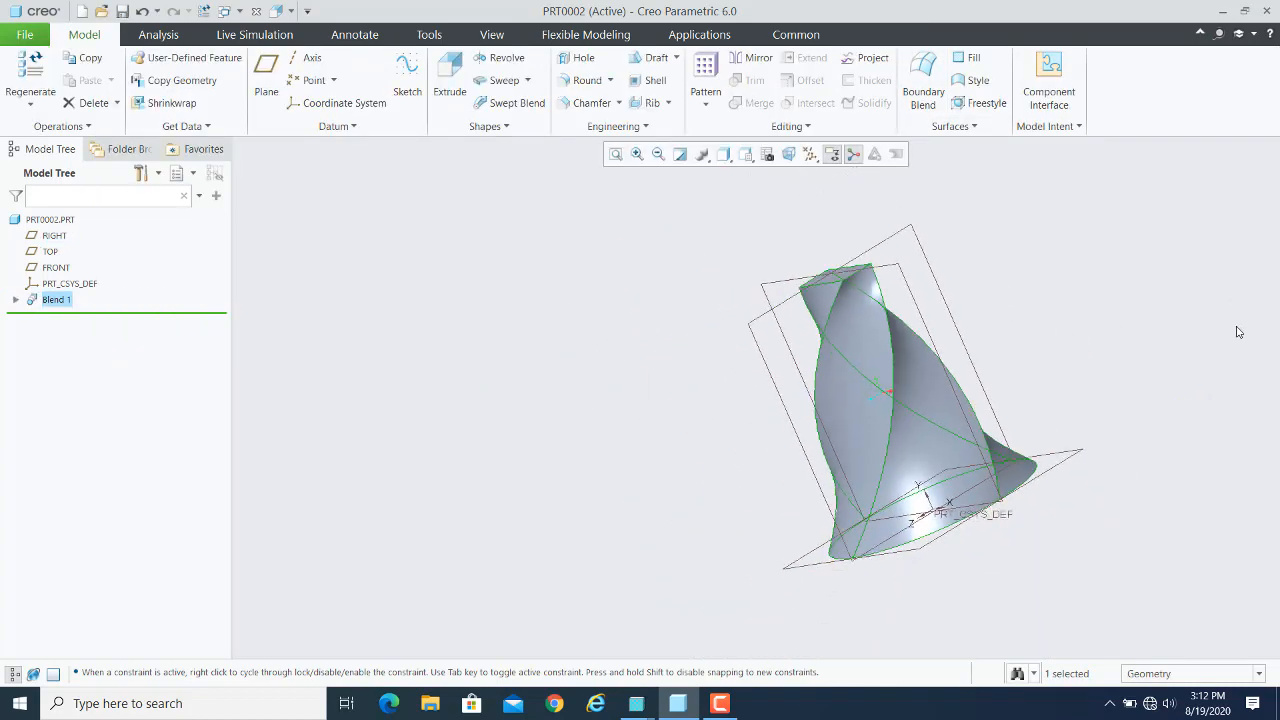
scroll(1215, 343, down, 4)
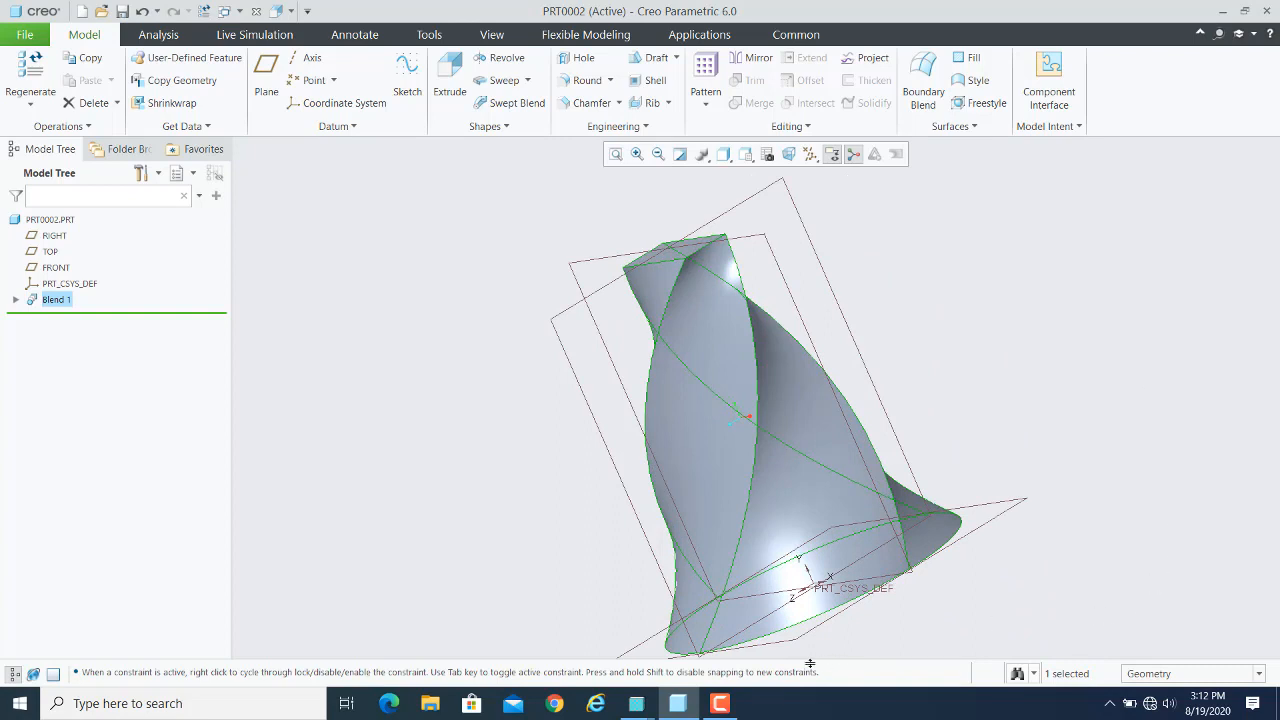
mouse_move(719, 706)
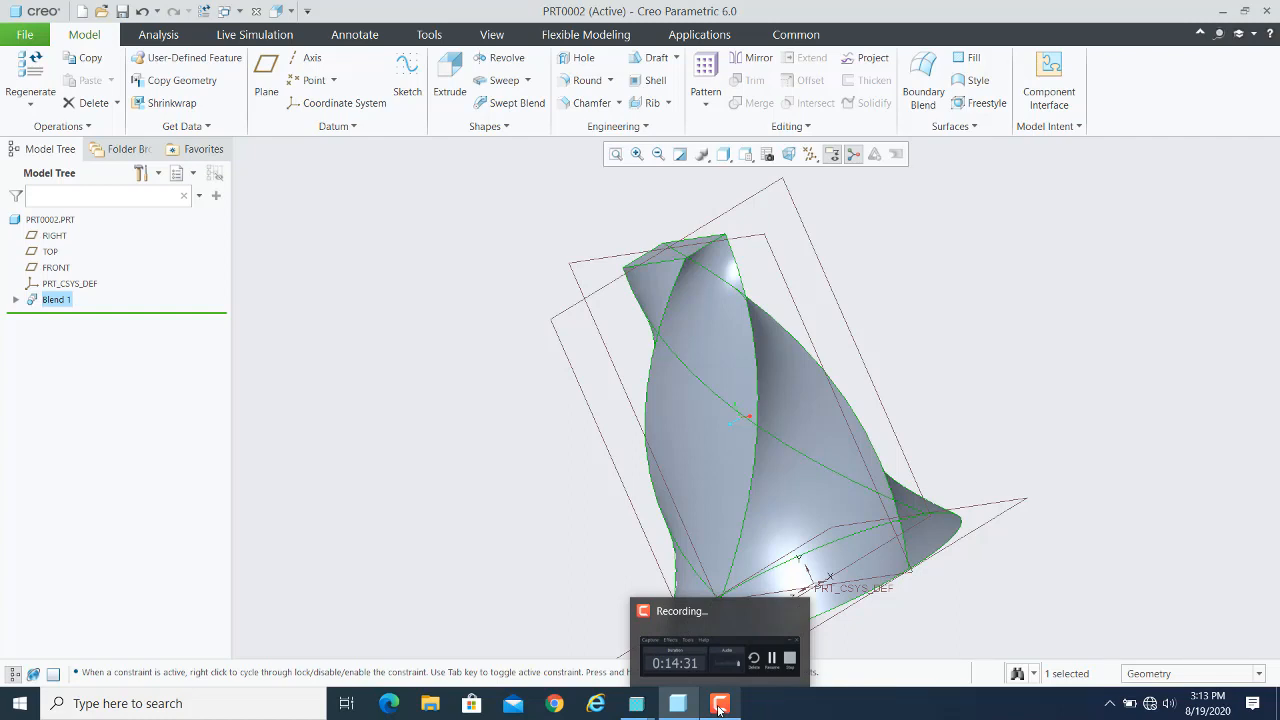
click(719, 706)
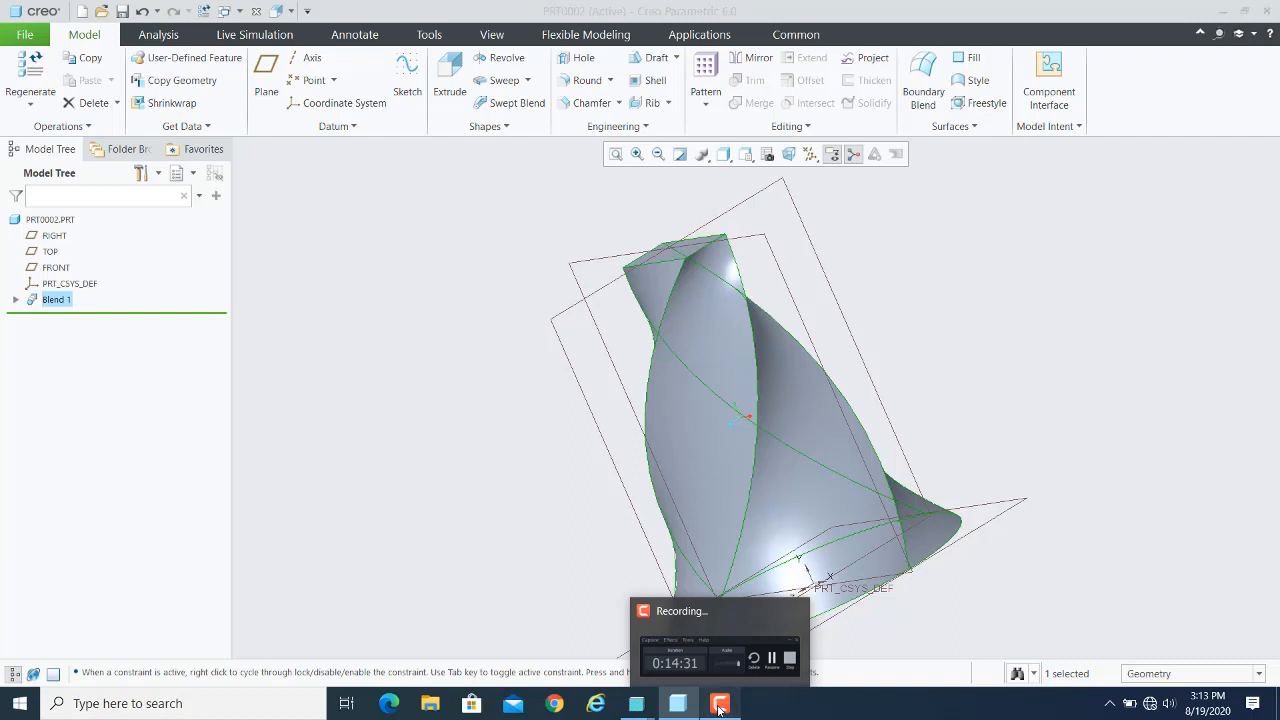
click(1215, 636)
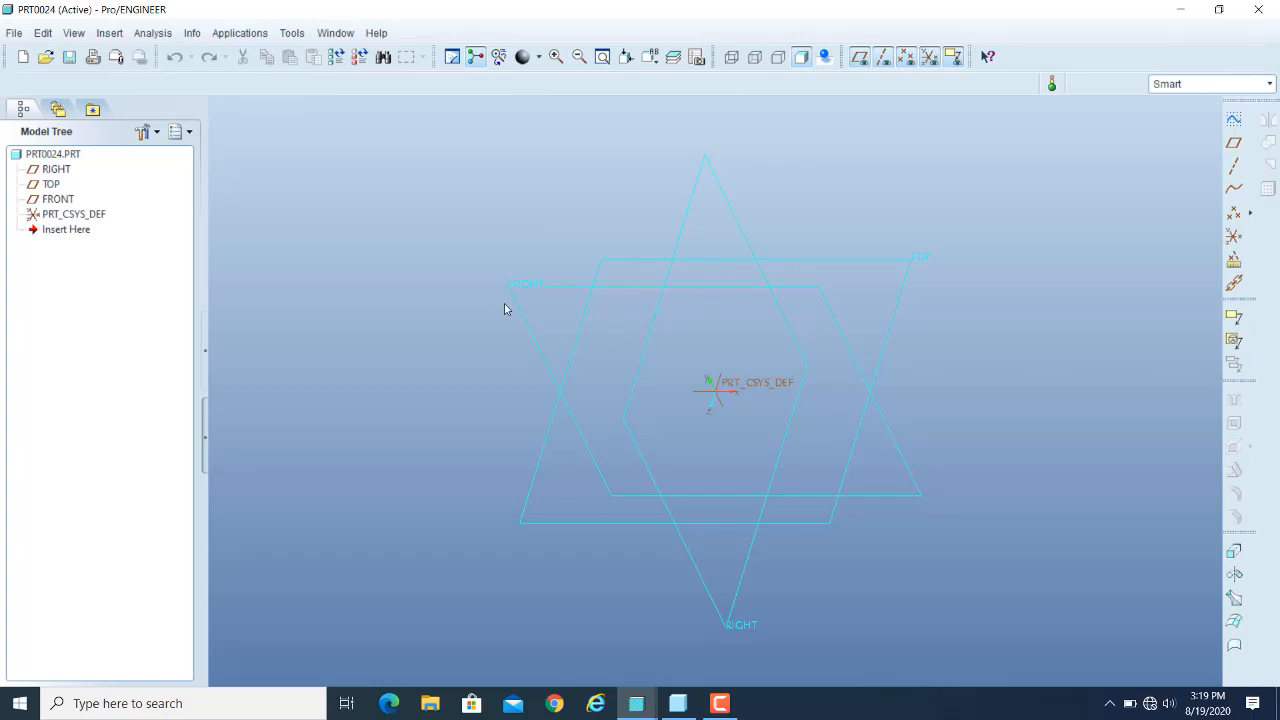
- In Pro/ENGINEER, start a blend protrusion with the Rotational, Regular Sec and Sketch Sec options
click(108, 34)
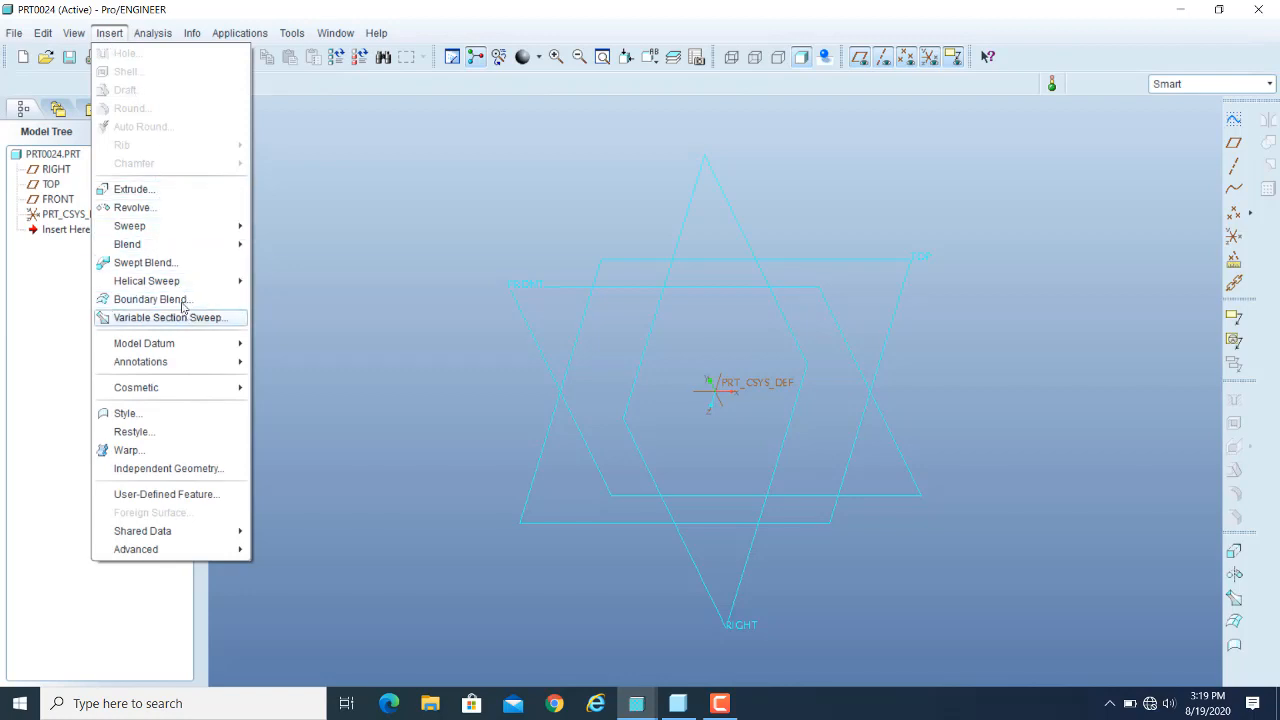
mouse_move(182, 252)
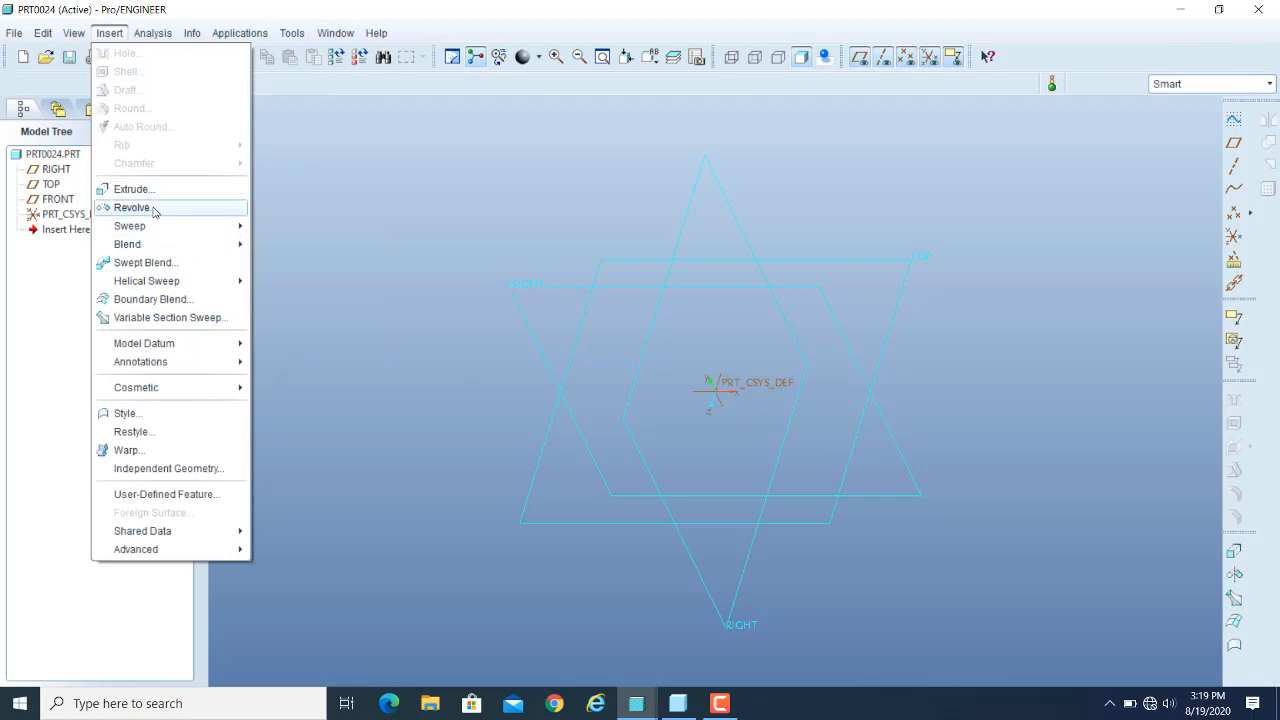
mouse_move(181, 229)
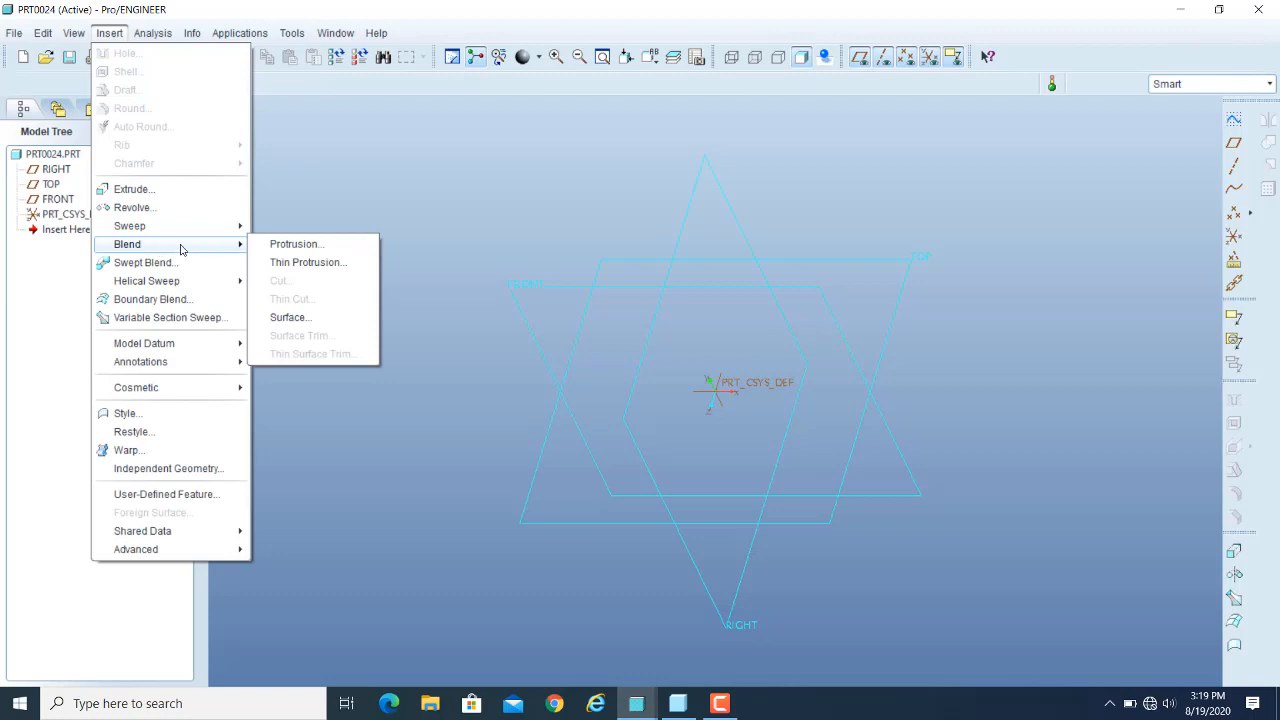
click(322, 249)
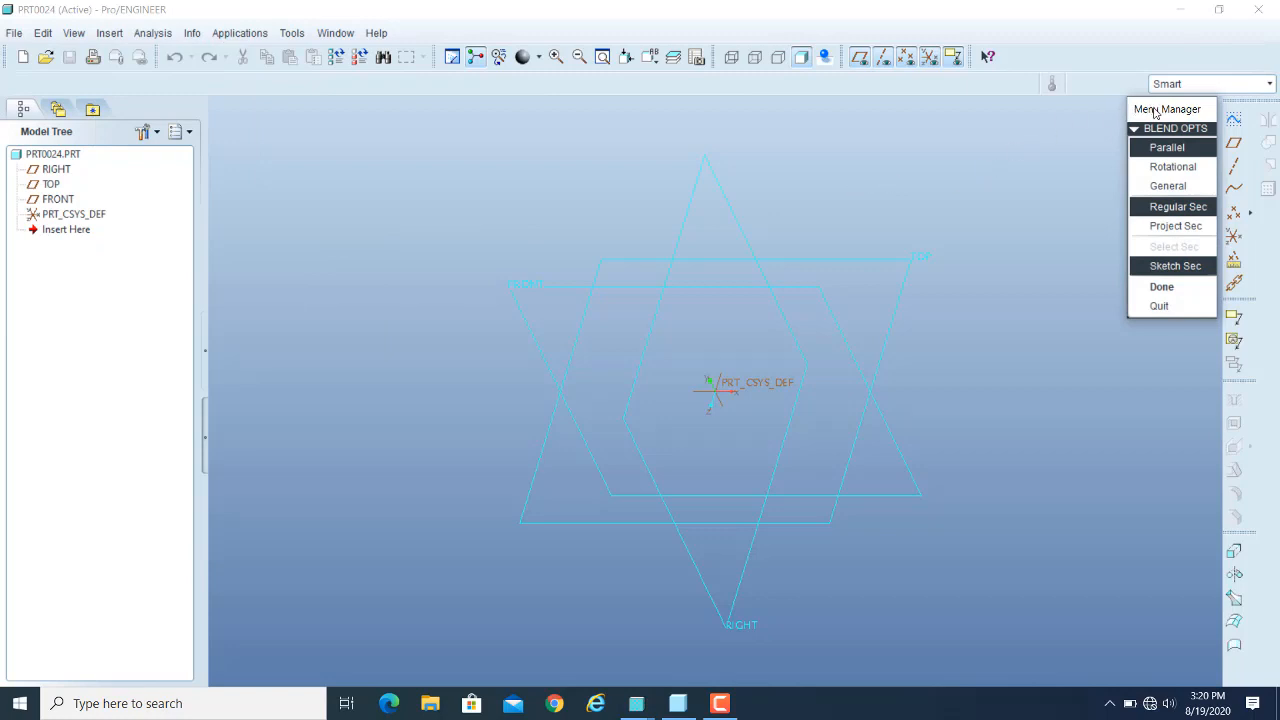
drag(1137, 108, 263, 121)
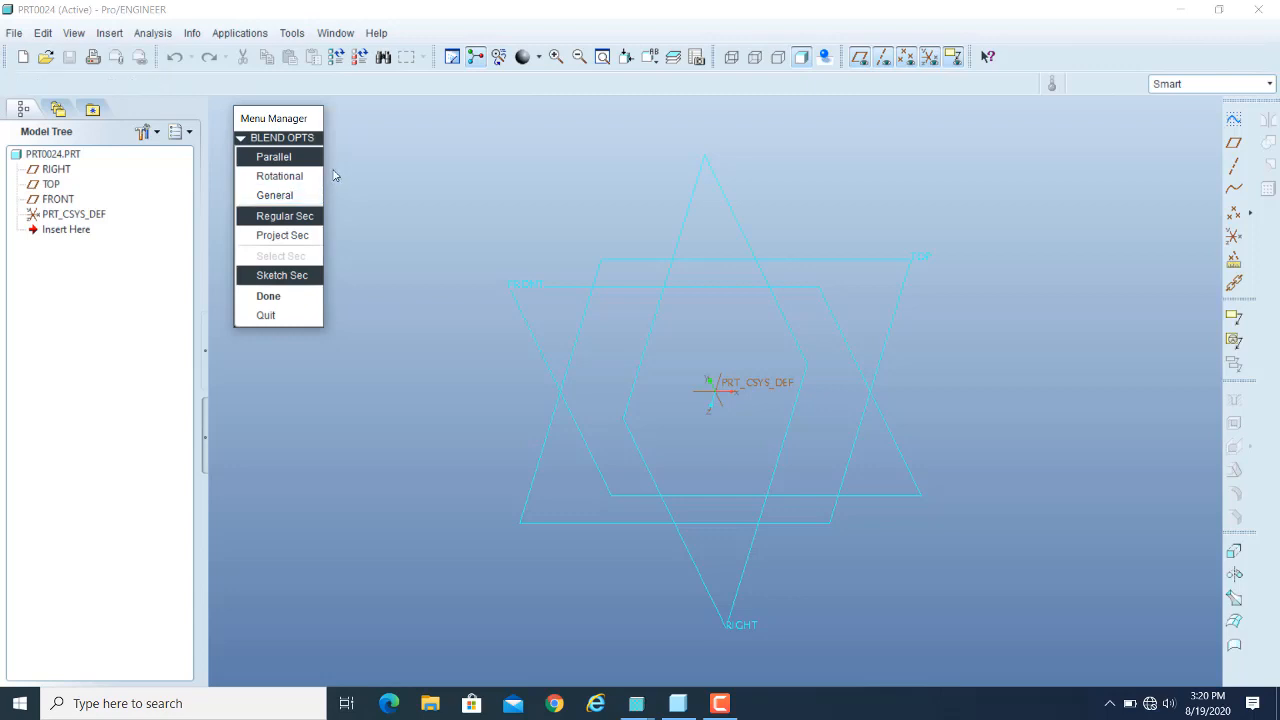
click(271, 179)
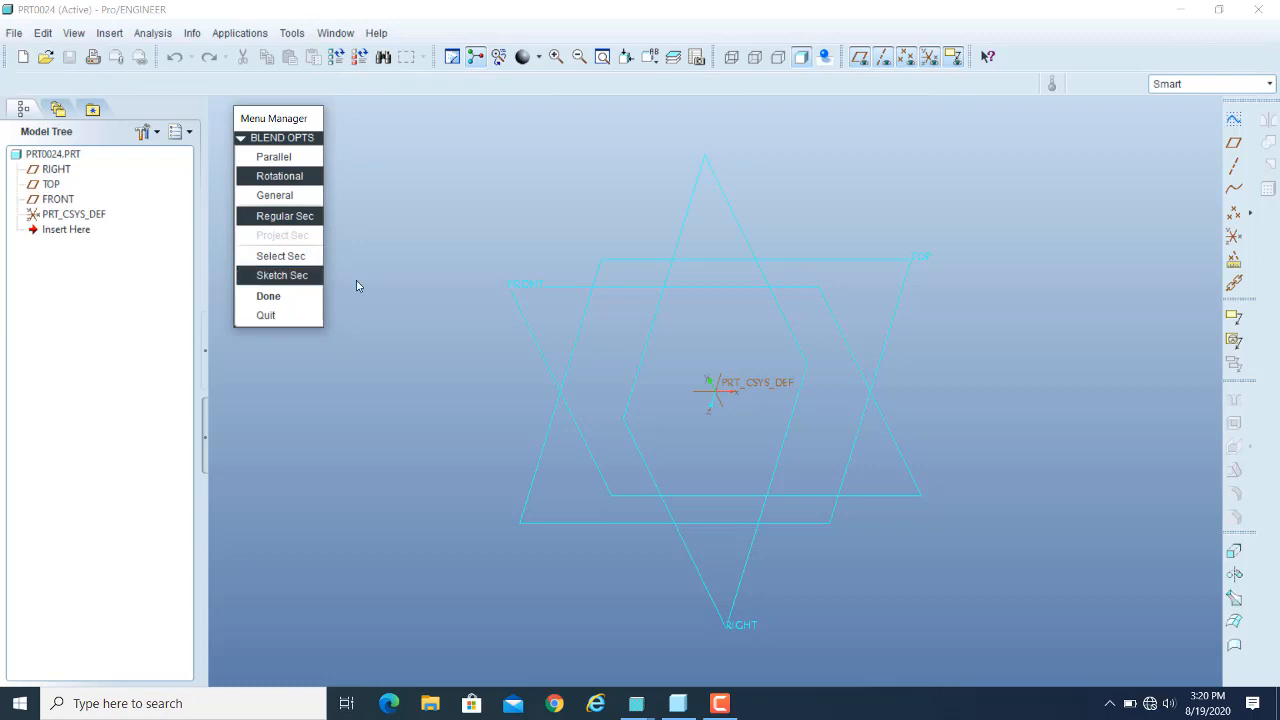
click(300, 278)
click(295, 222)
click(268, 296)
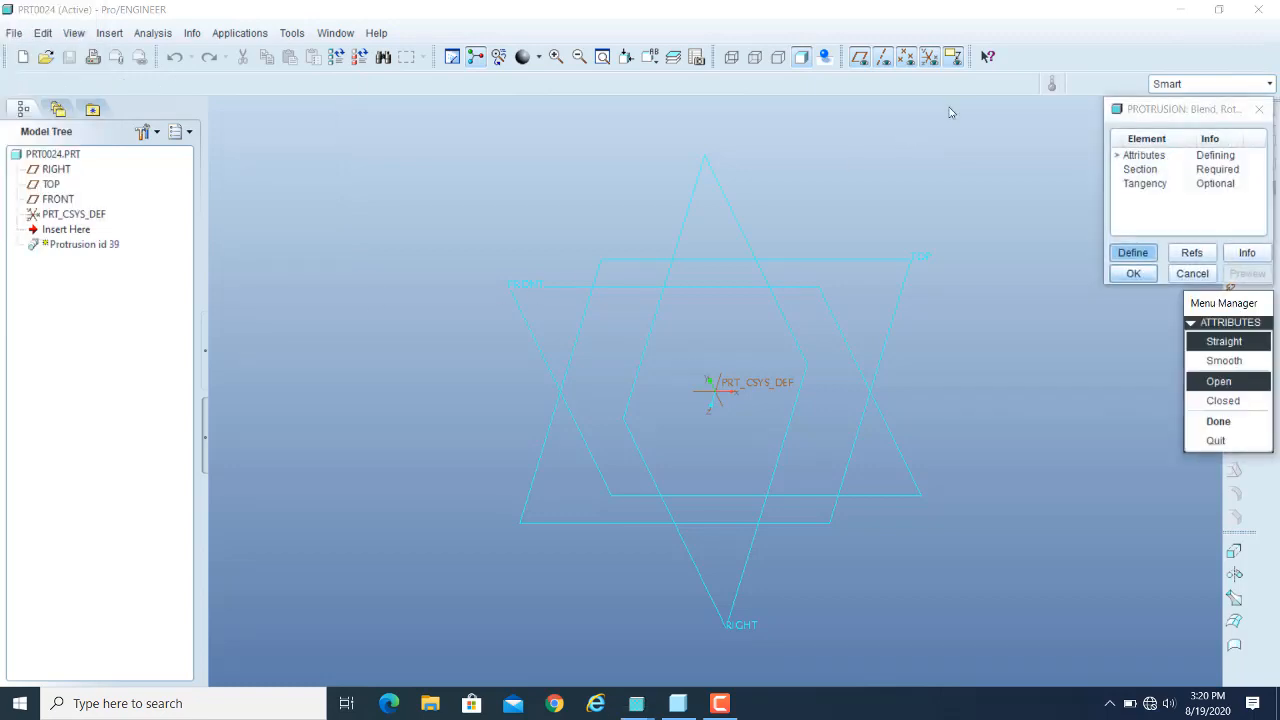
- Group the protrusion's dialogs beside the model tree and accept the Straight and Open attributes
drag(1150, 110, 430, 180)
drag(352, 162, 284, 124)
drag(1234, 300, 451, 120)
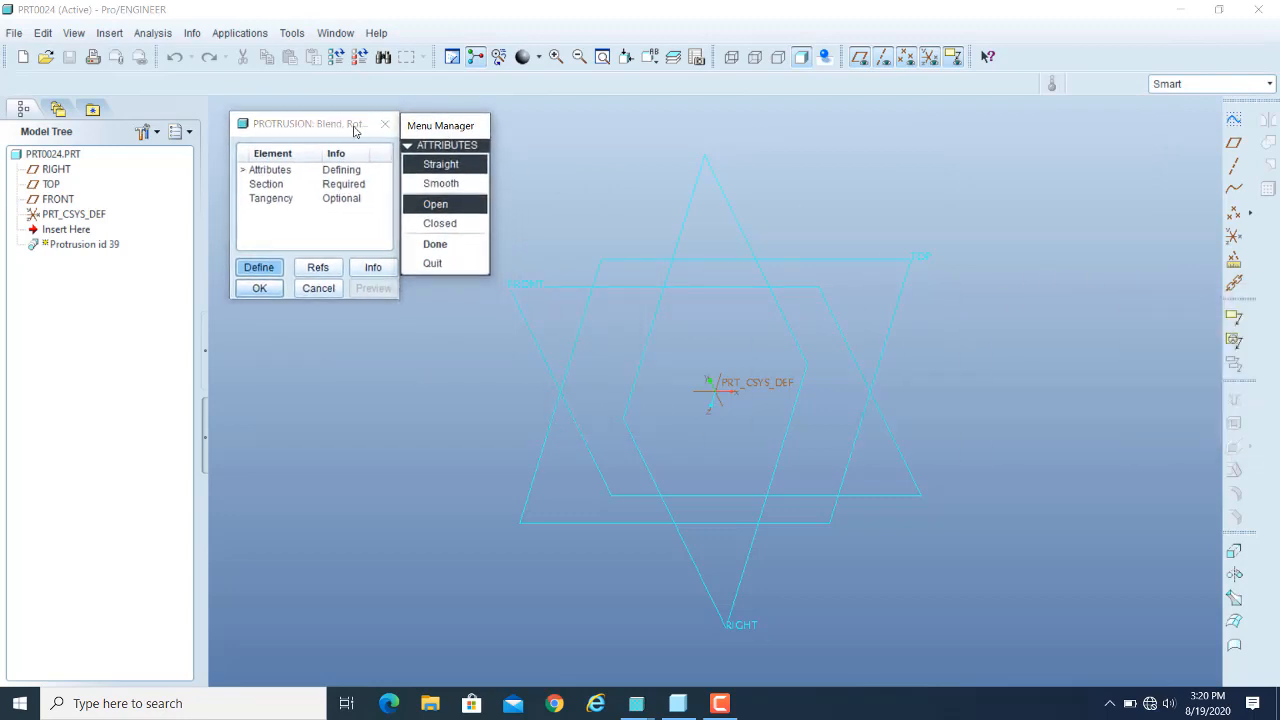
drag(314, 123, 291, 113)
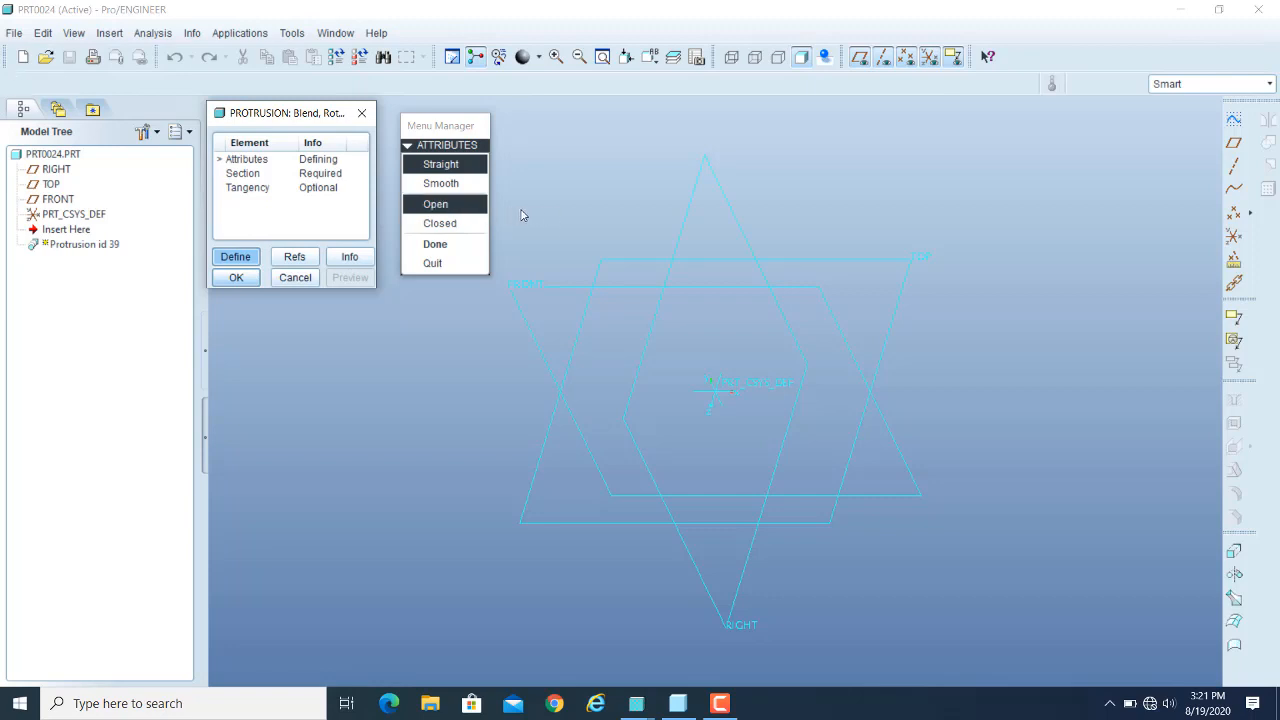
click(436, 244)
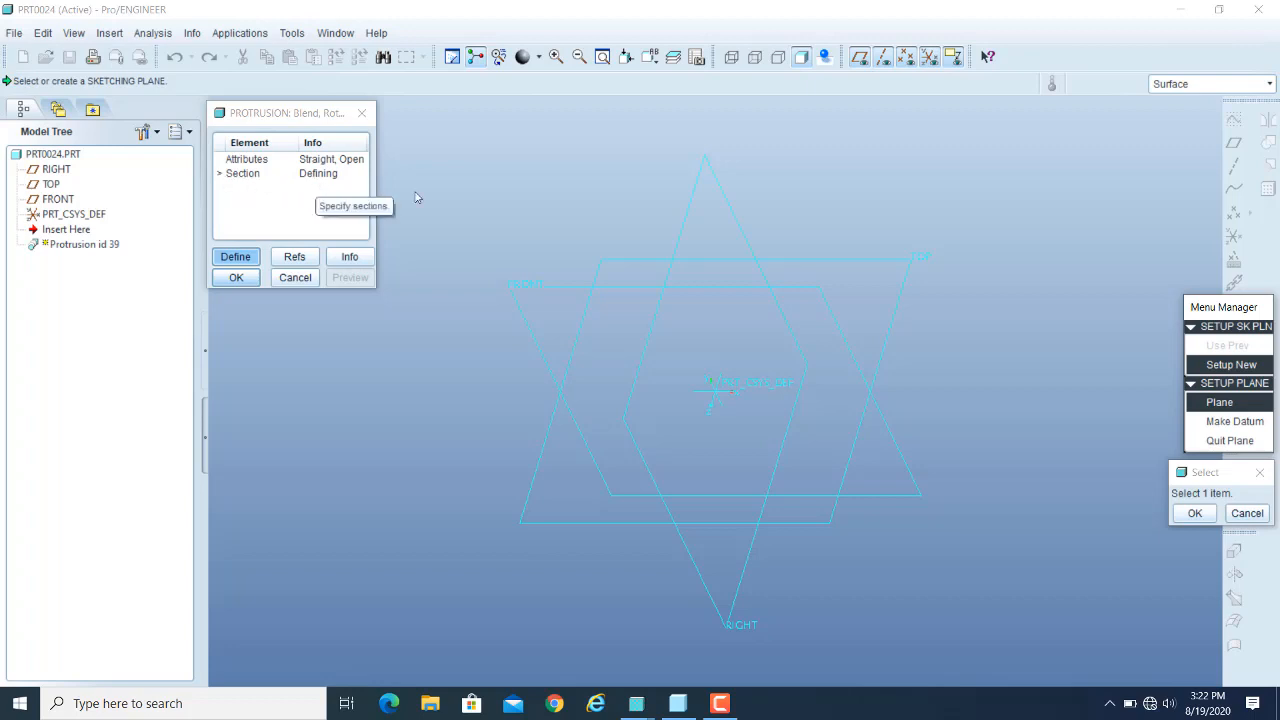
- Set the FRONT plane as the section's sketching plane with the given viewing direction and default orientation
drag(1224, 308, 441, 131)
drag(1222, 471, 552, 140)
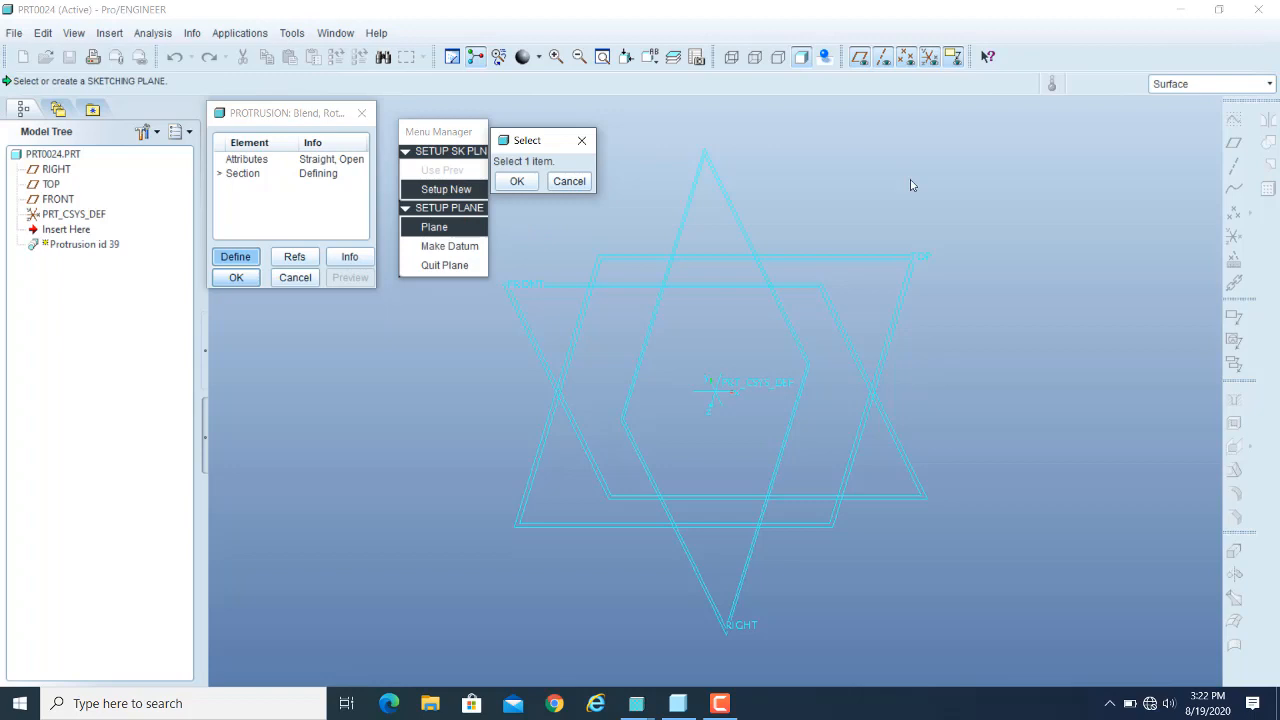
click(533, 285)
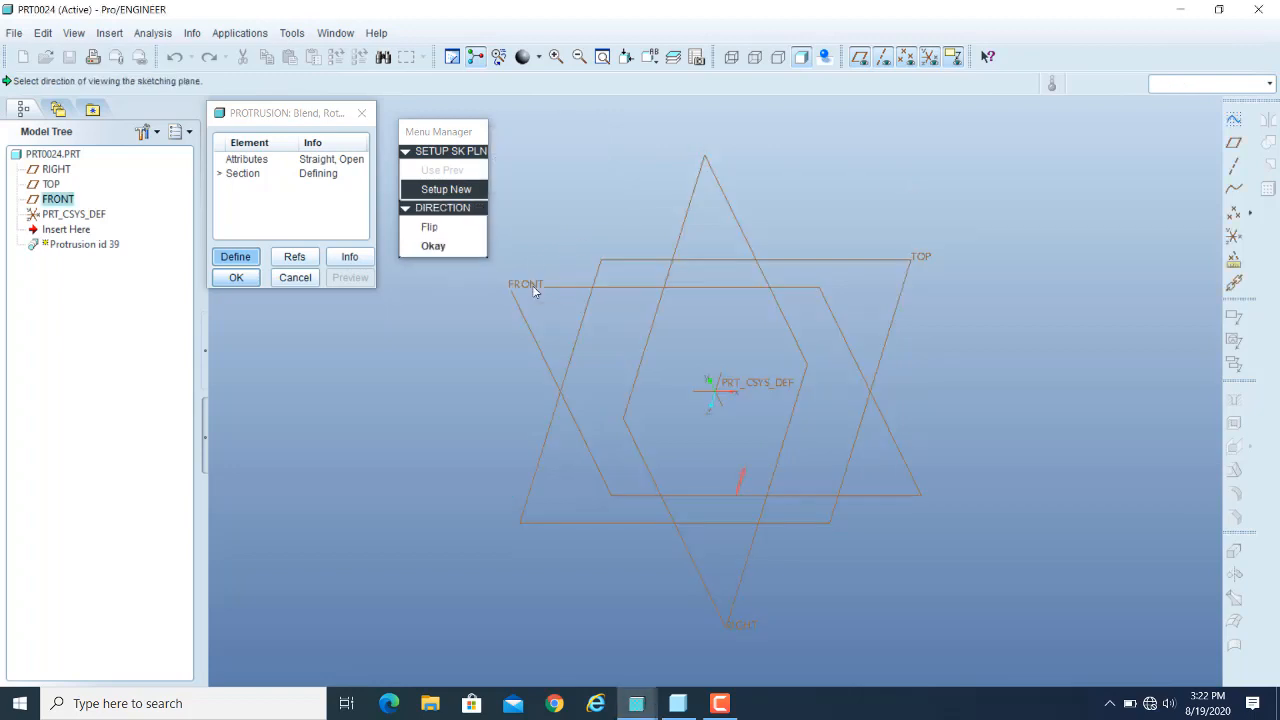
click(432, 246)
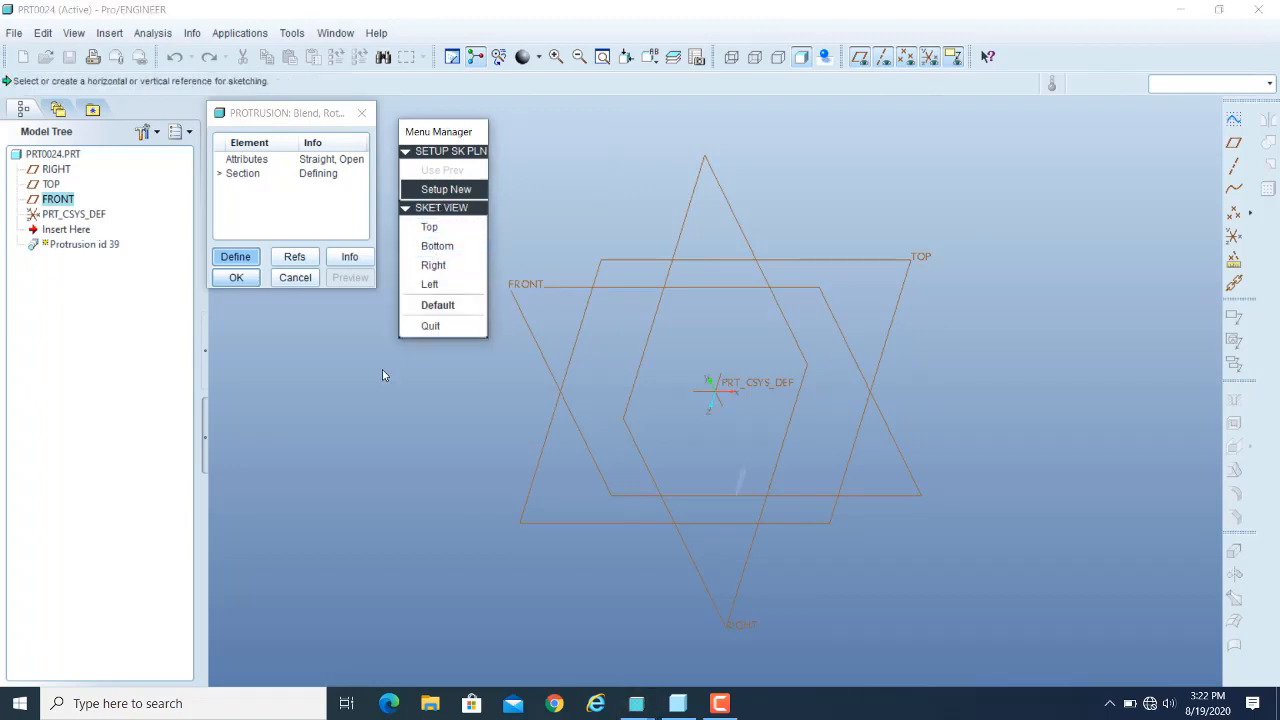
click(446, 306)
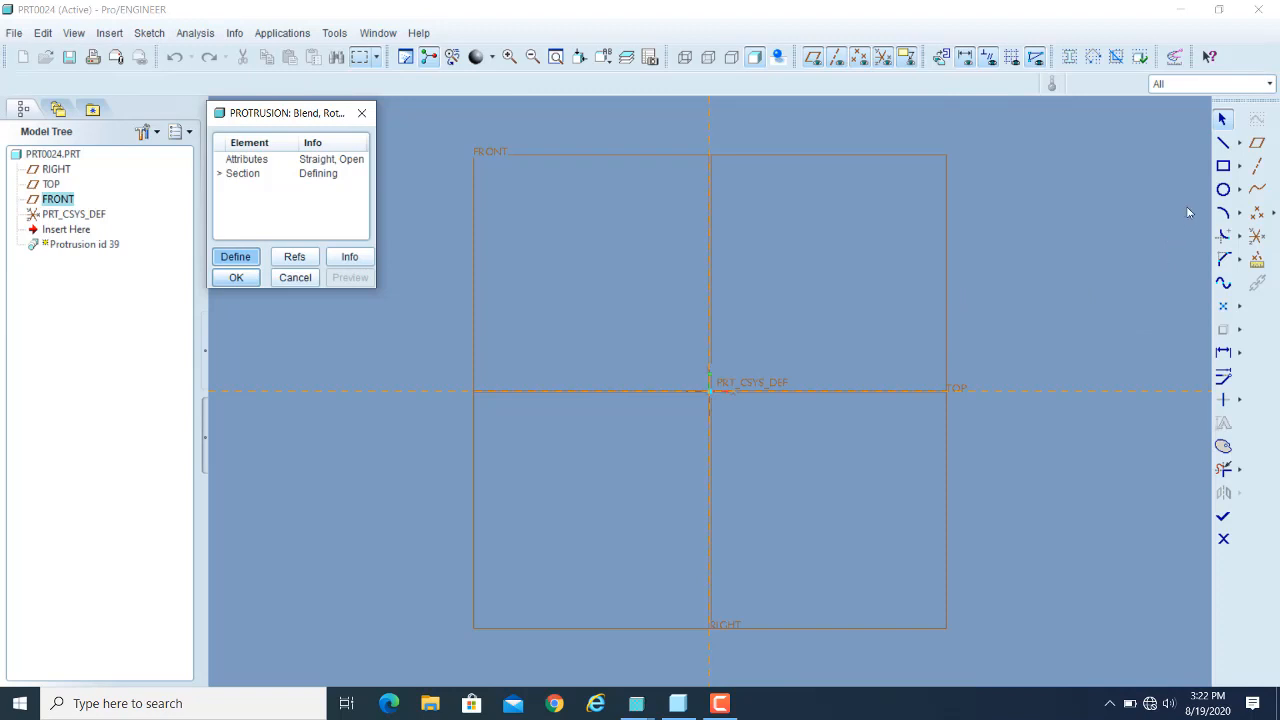
- Sketch a closed eight-line stepped profile from the origin, with a base line about 148 long and a vertical far end about 44 high
click(1223, 144)
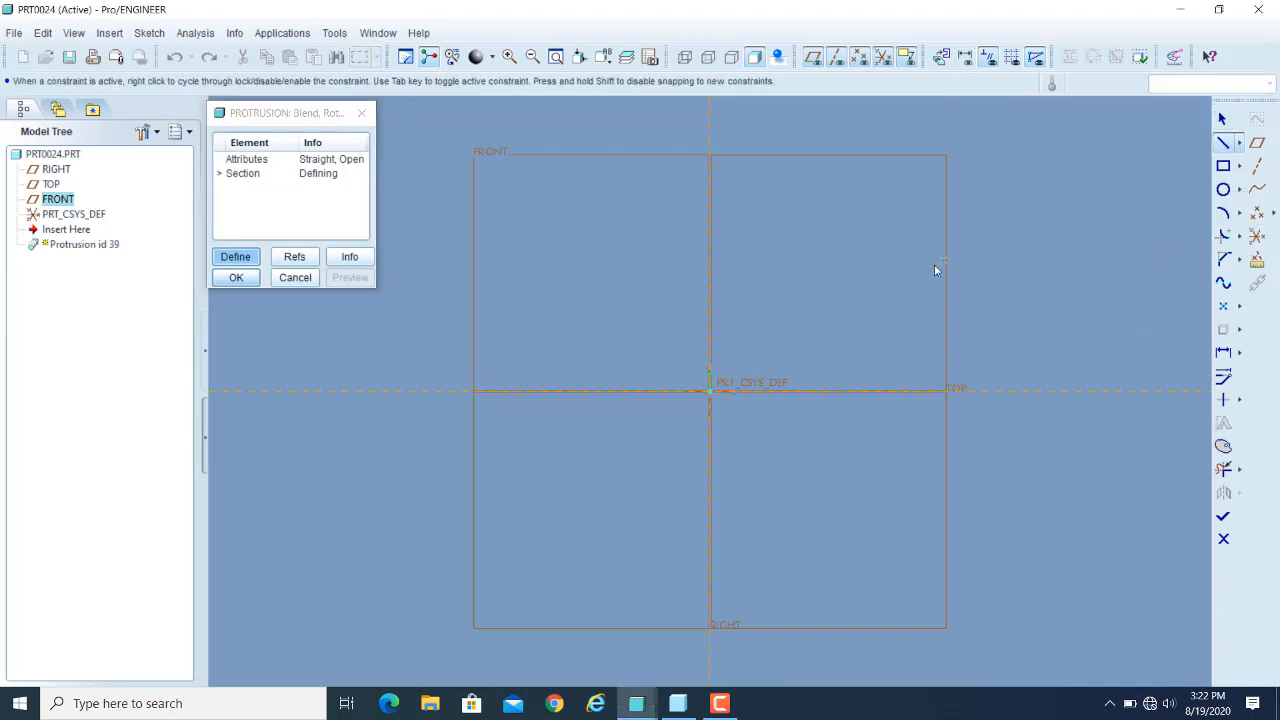
click(713, 392)
click(916, 343)
middle_click(964, 344)
click(1002, 342)
click(1000, 300)
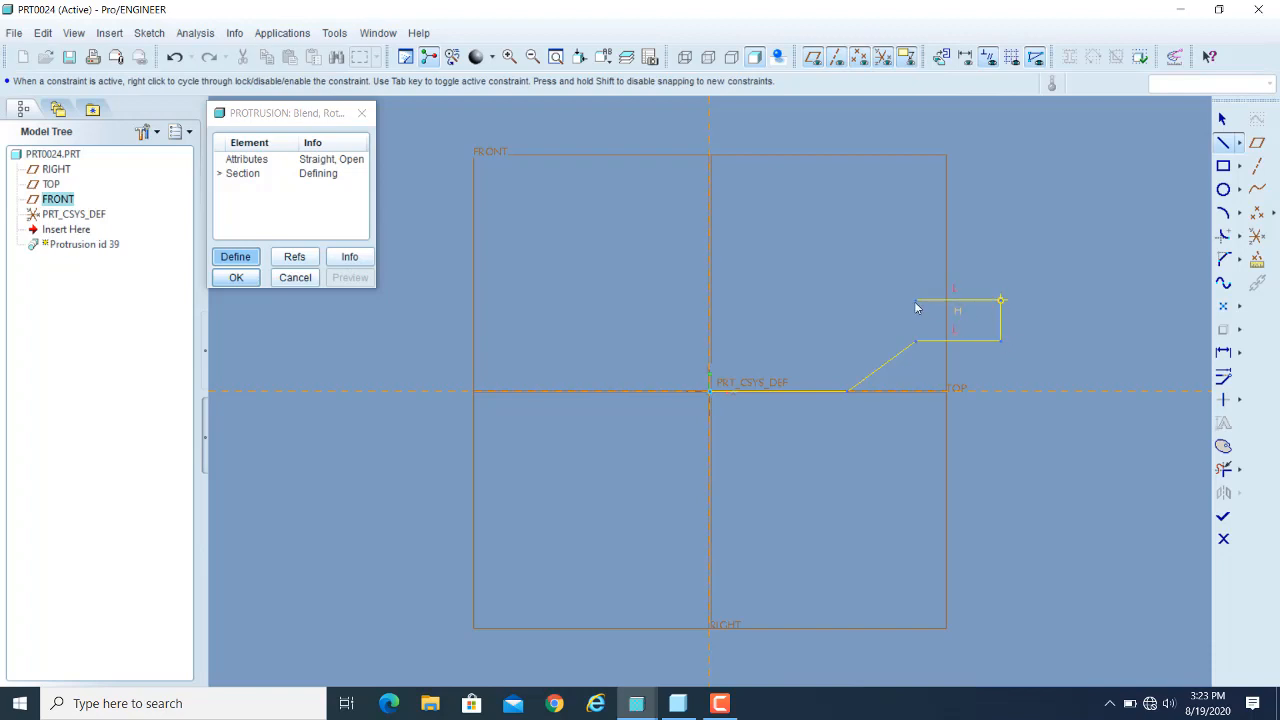
click(863, 300)
click(823, 354)
click(709, 354)
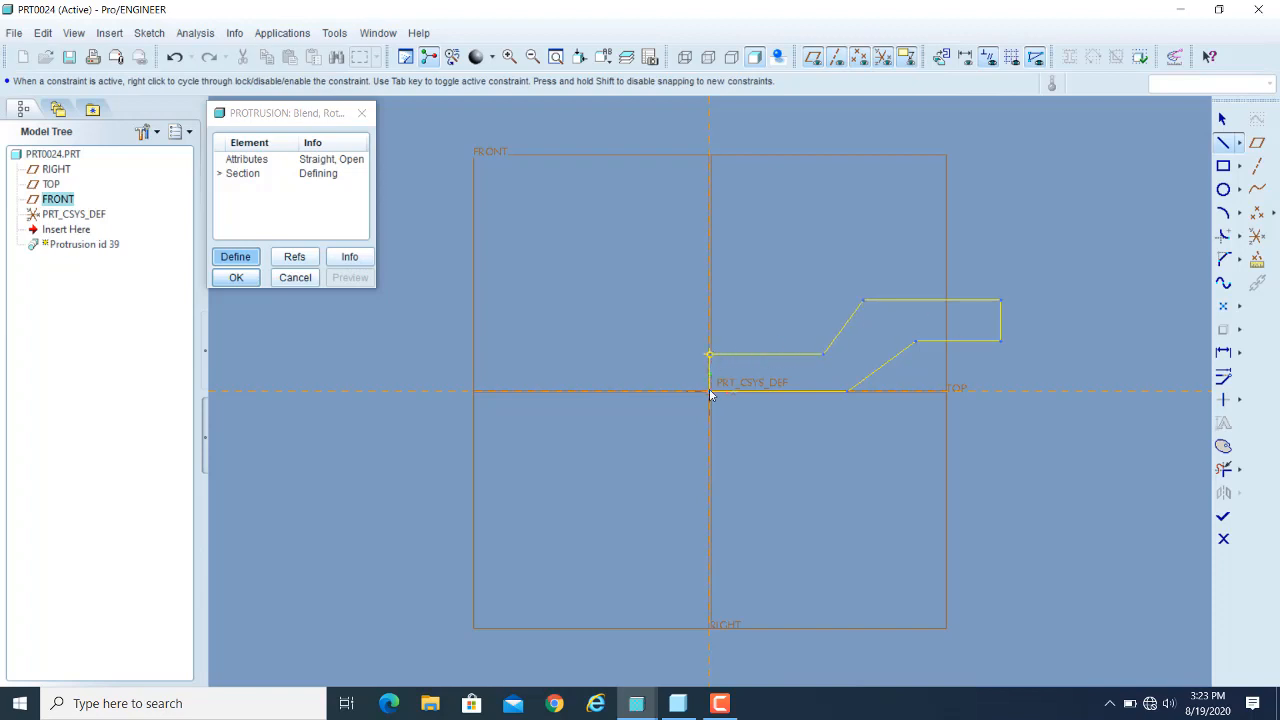
click(709, 390)
click(1222, 118)
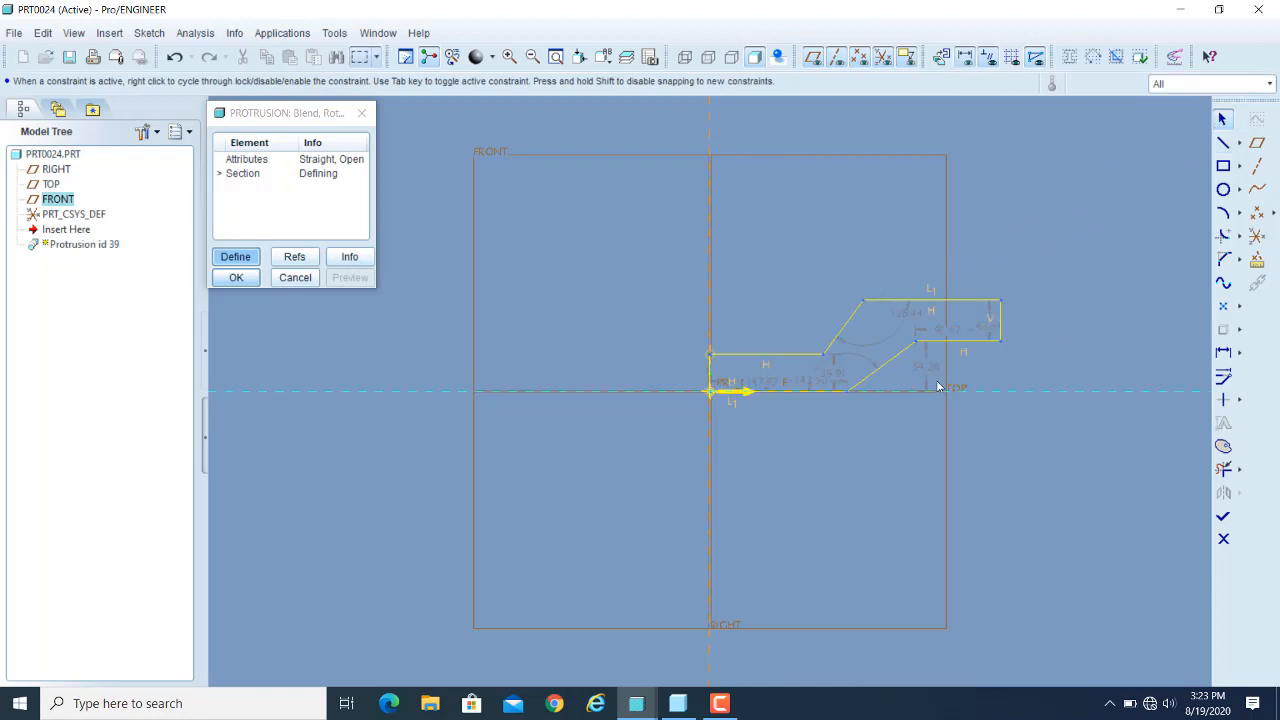
- Reshape the profile's upper outline to about 42 high at the origin end and about 27 high at the far end
scroll(925, 385, up, 3)
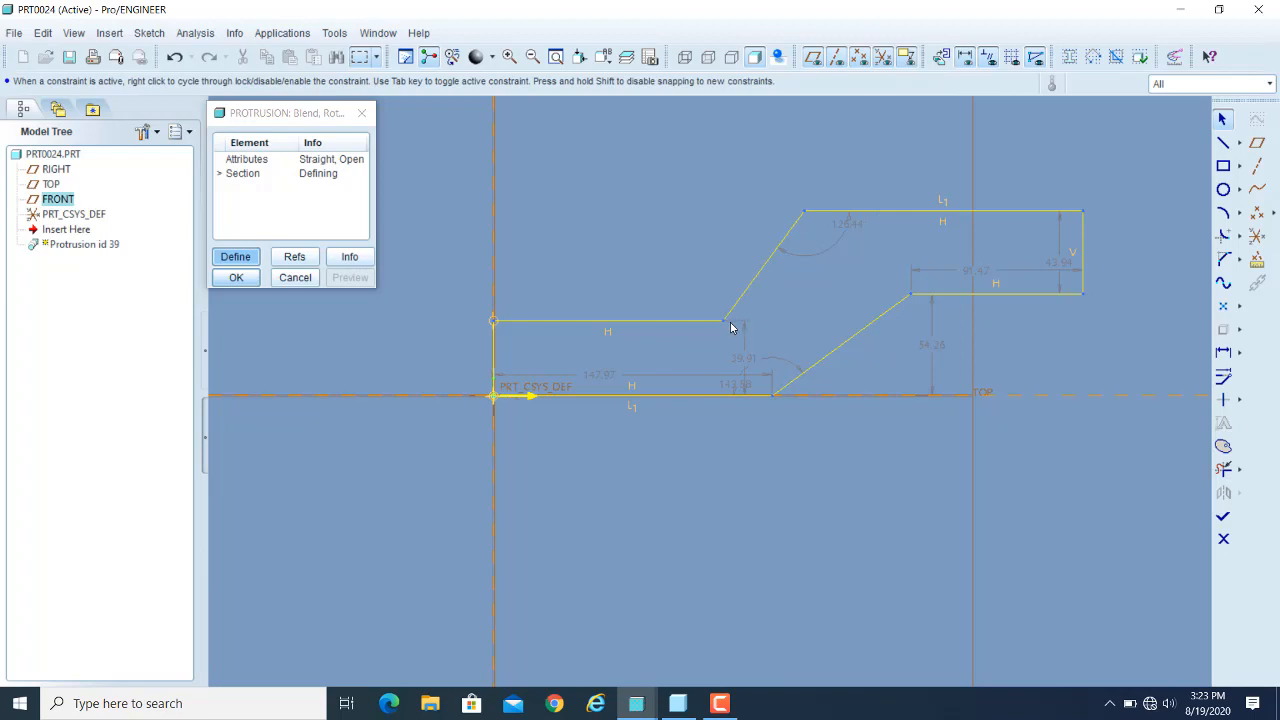
drag(725, 330, 660, 317)
mouse_move(751, 259)
mouse_down()
mouse_move(771, 277)
mouse_move(745, 270)
mouse_up()
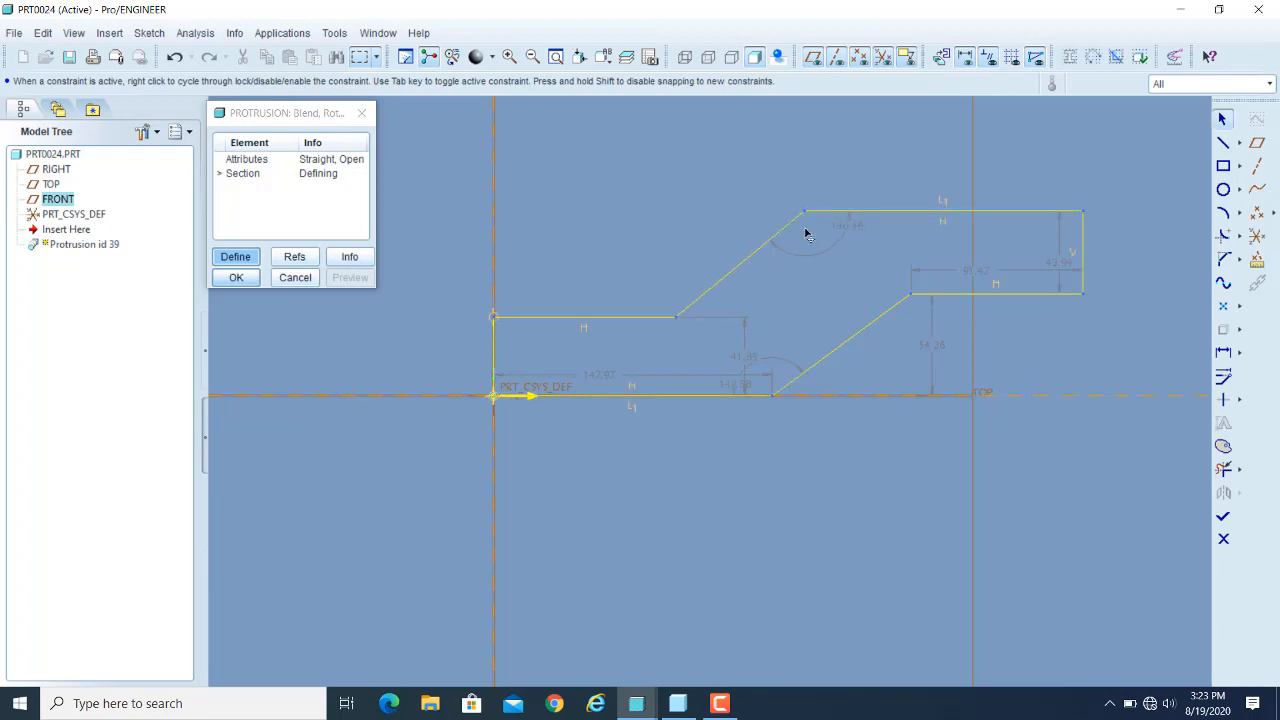
drag(805, 212, 806, 246)
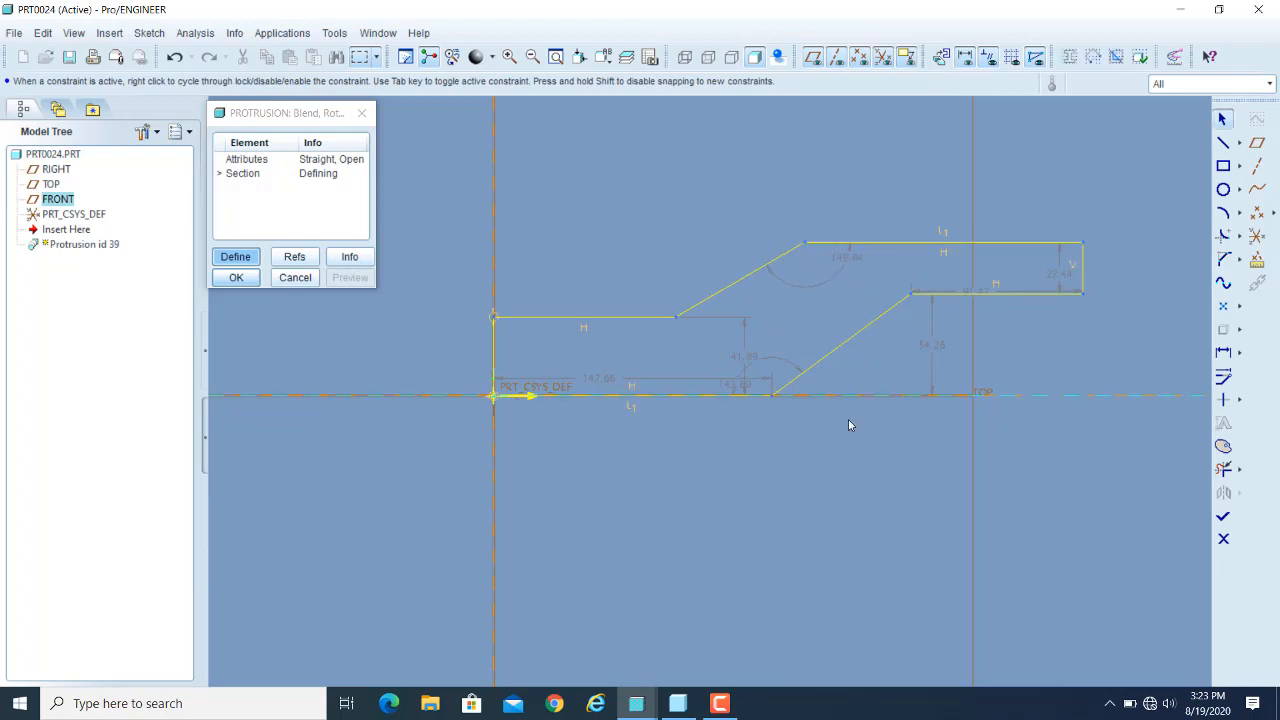
click(720, 703)
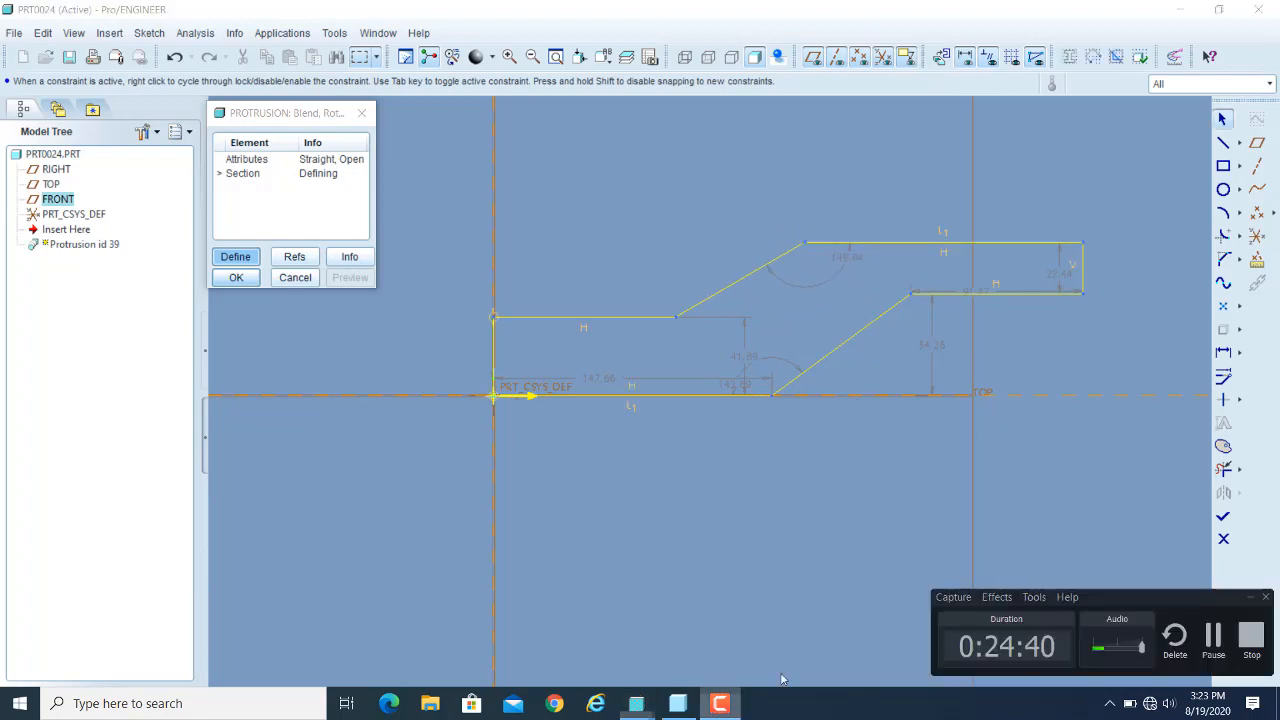
click(1205, 648)
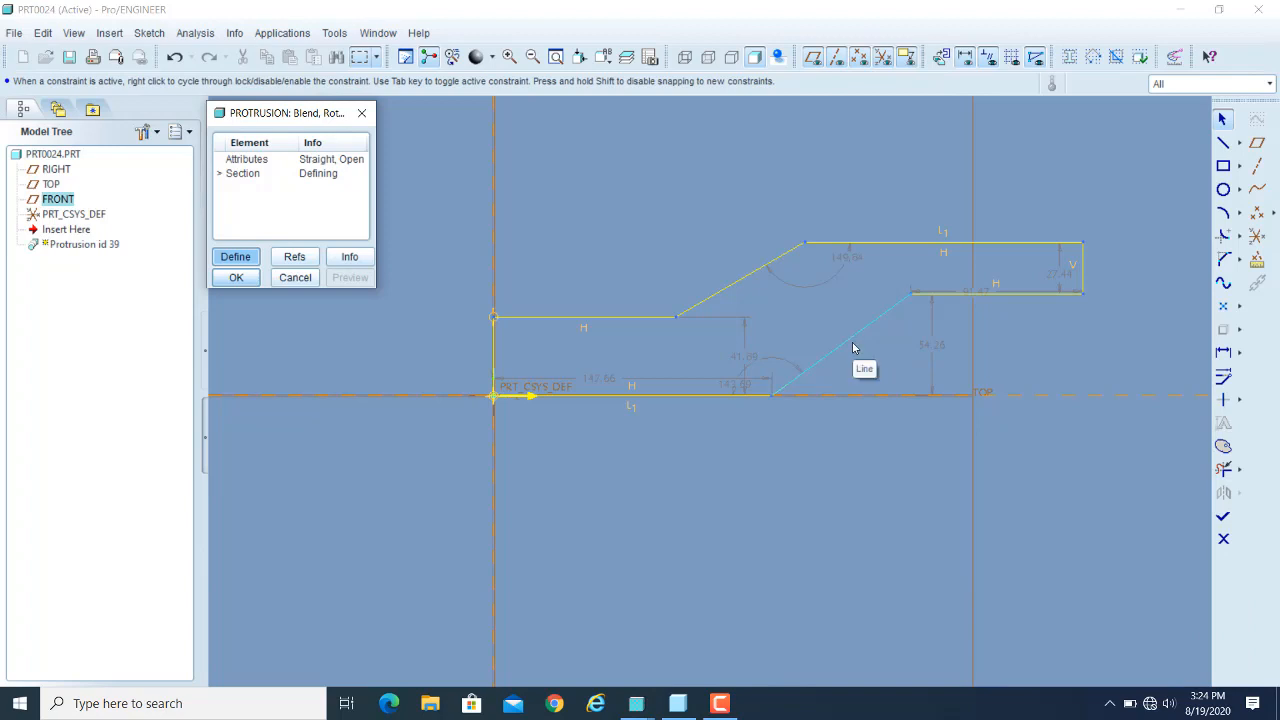
- Shift the profile's lower sloped line slightly and try to finish the section, choosing not to exit the sketcher
drag(852, 348, 837, 326)
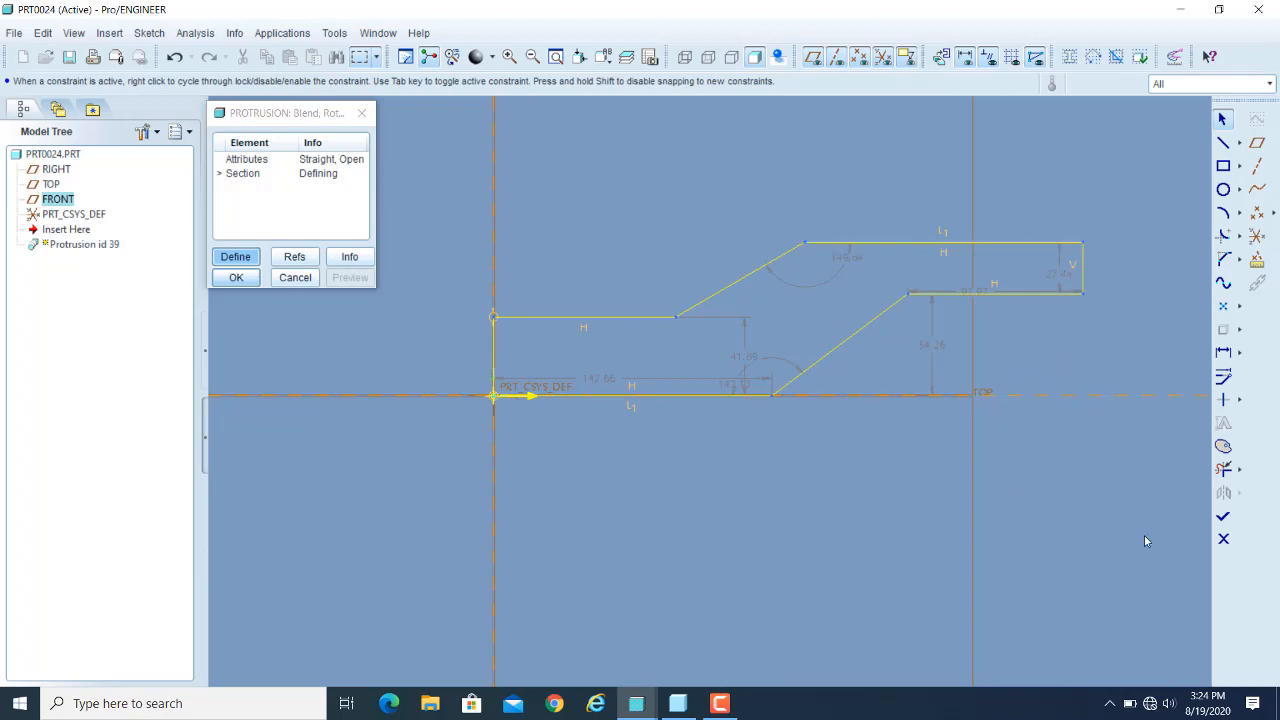
click(1224, 518)
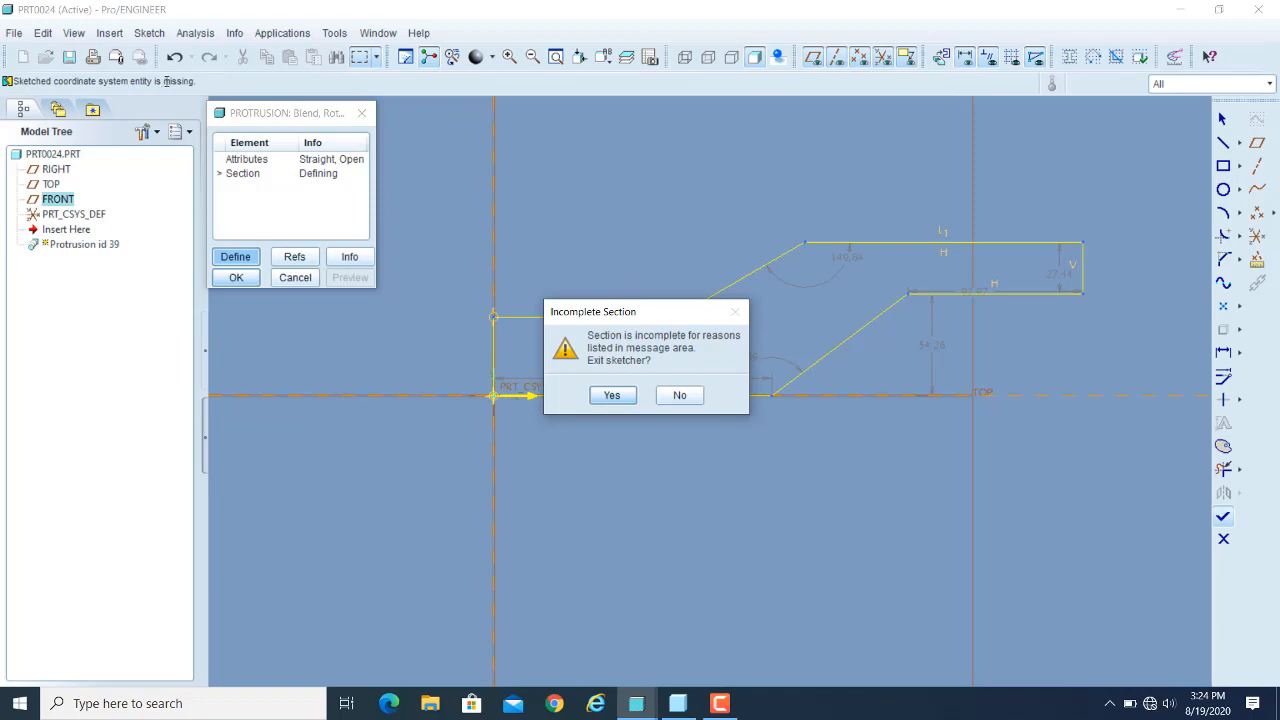
click(680, 396)
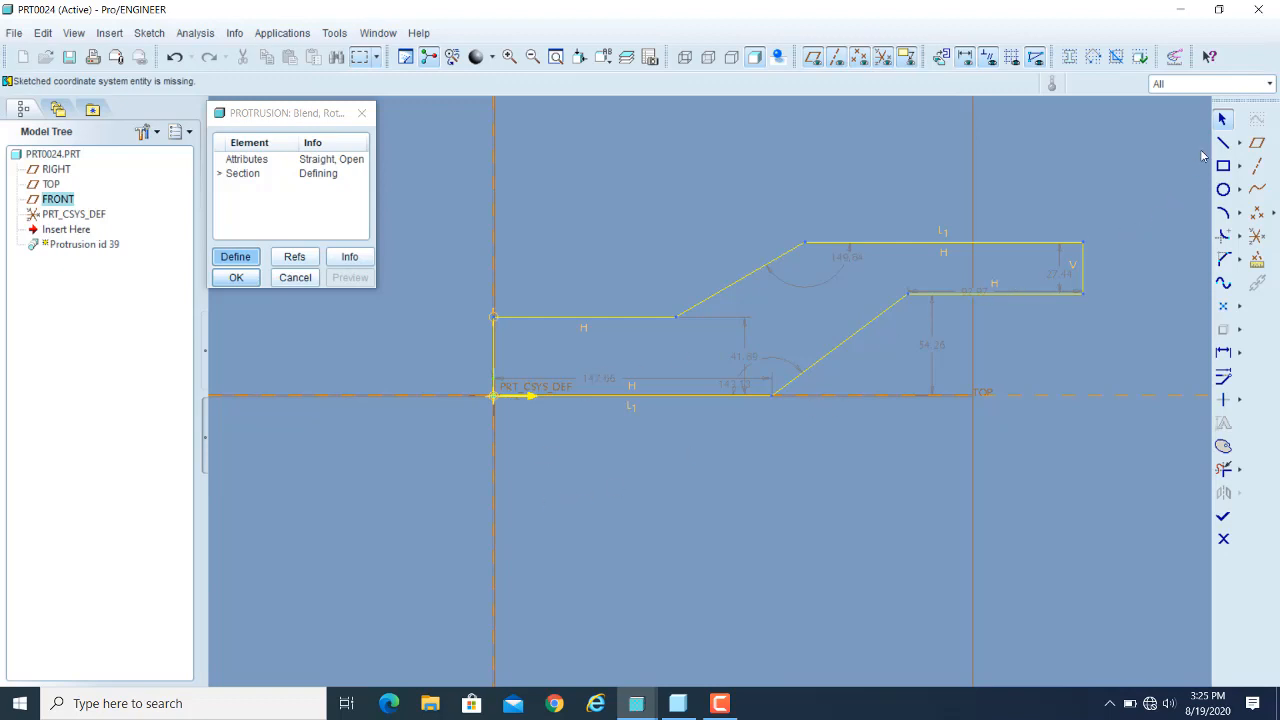
- Place a sketched coordinate system on the TOP reference line, about 45 from the origin on the side opposite the profile
click(1239, 143)
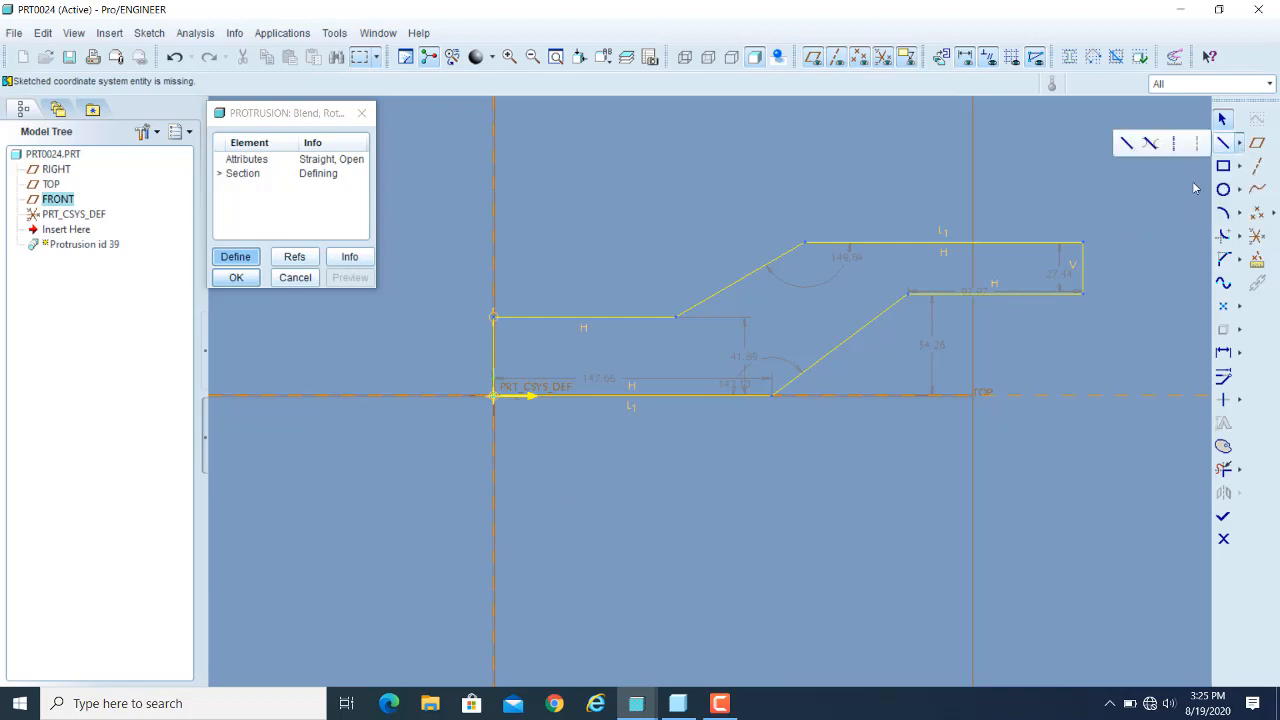
click(1241, 147)
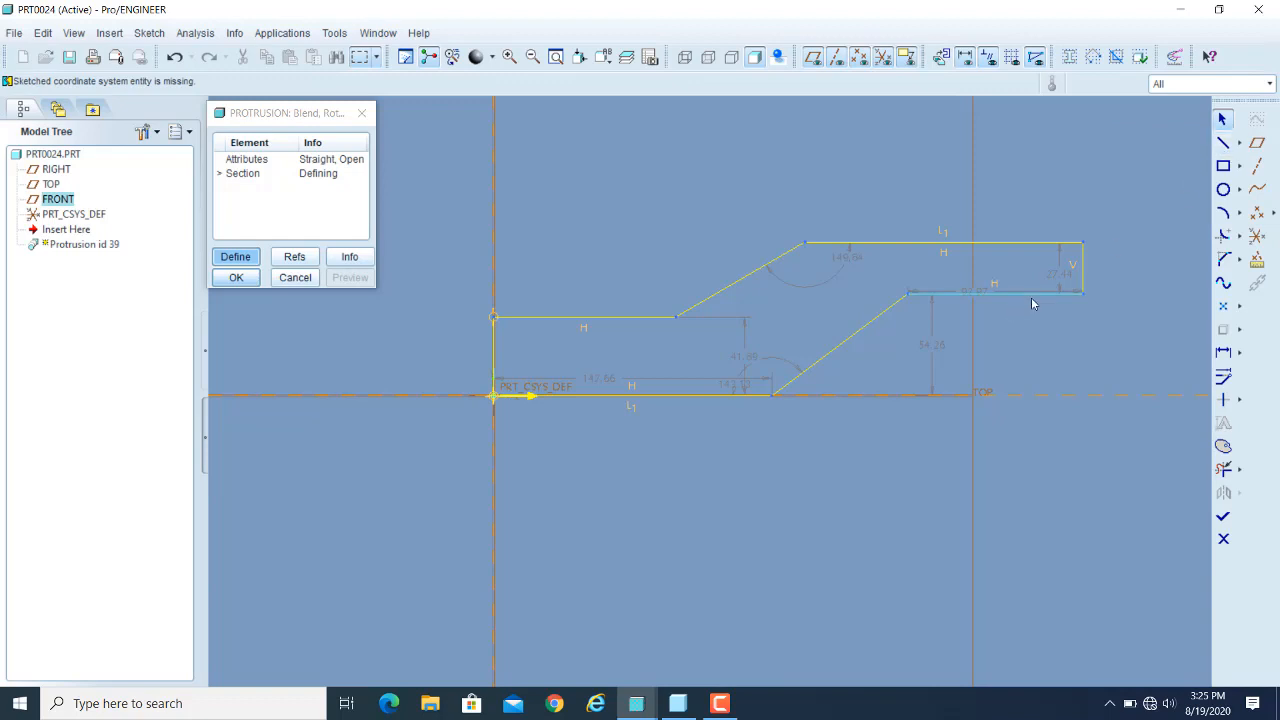
scroll(1031, 305, up, 2)
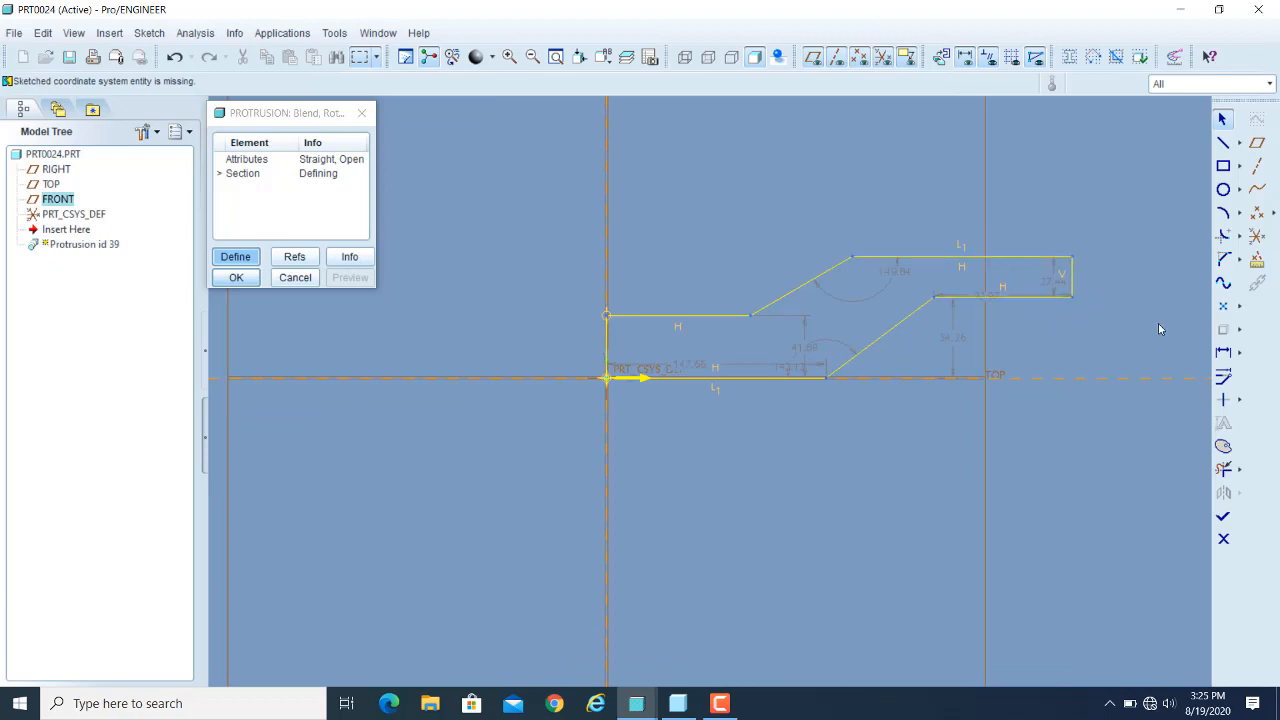
click(1240, 308)
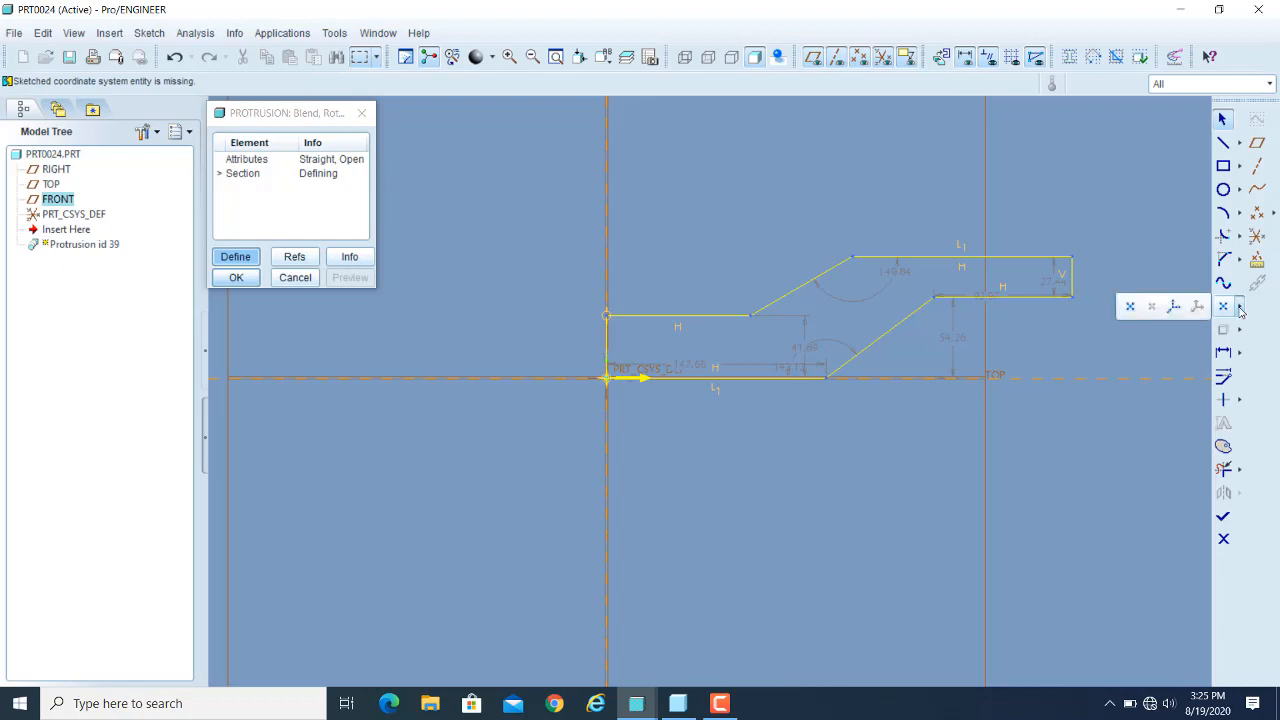
click(1173, 308)
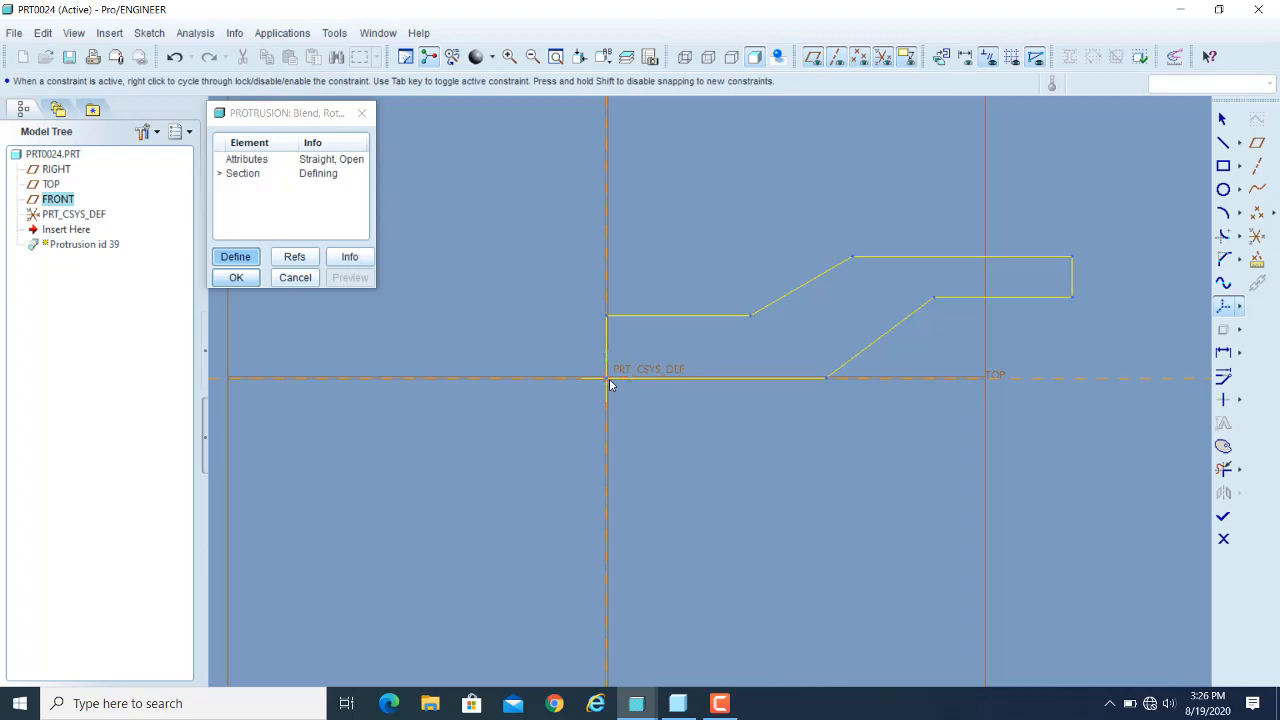
click(540, 378)
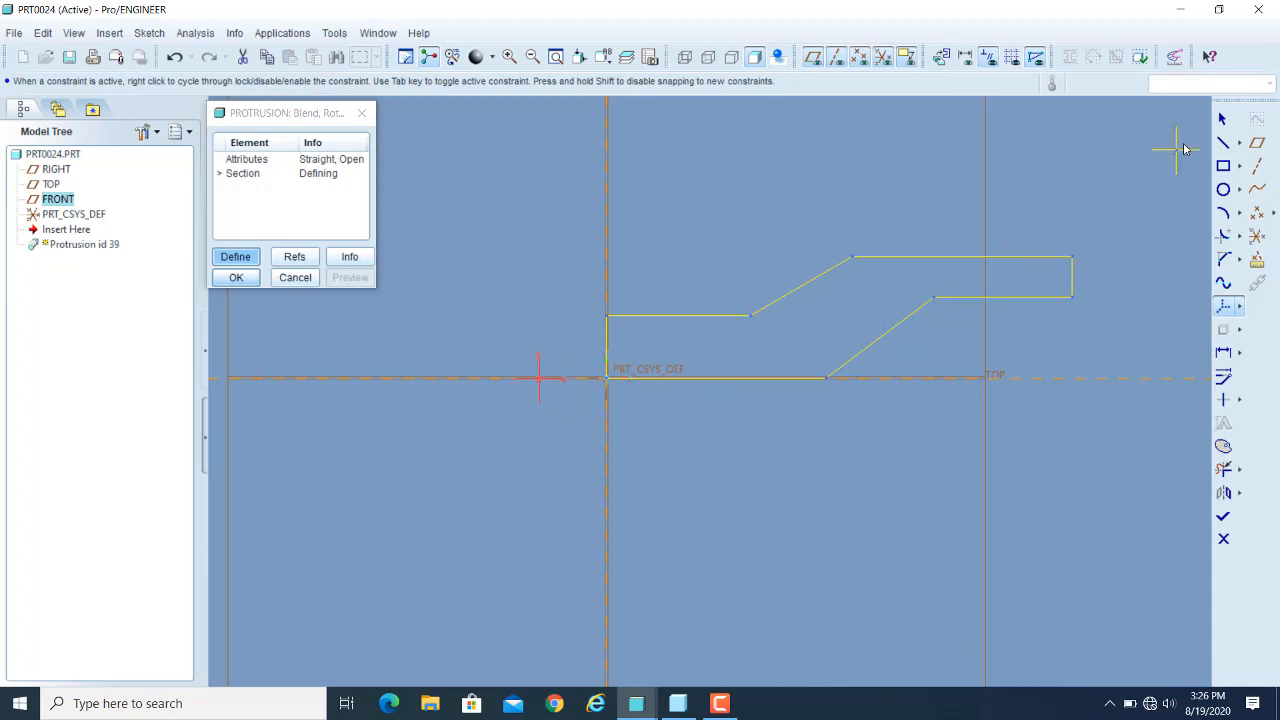
- Set the distance between the sketched coordinate system and the profile's origin to 50
scroll(556, 402, down, 3)
double_click(569, 370)
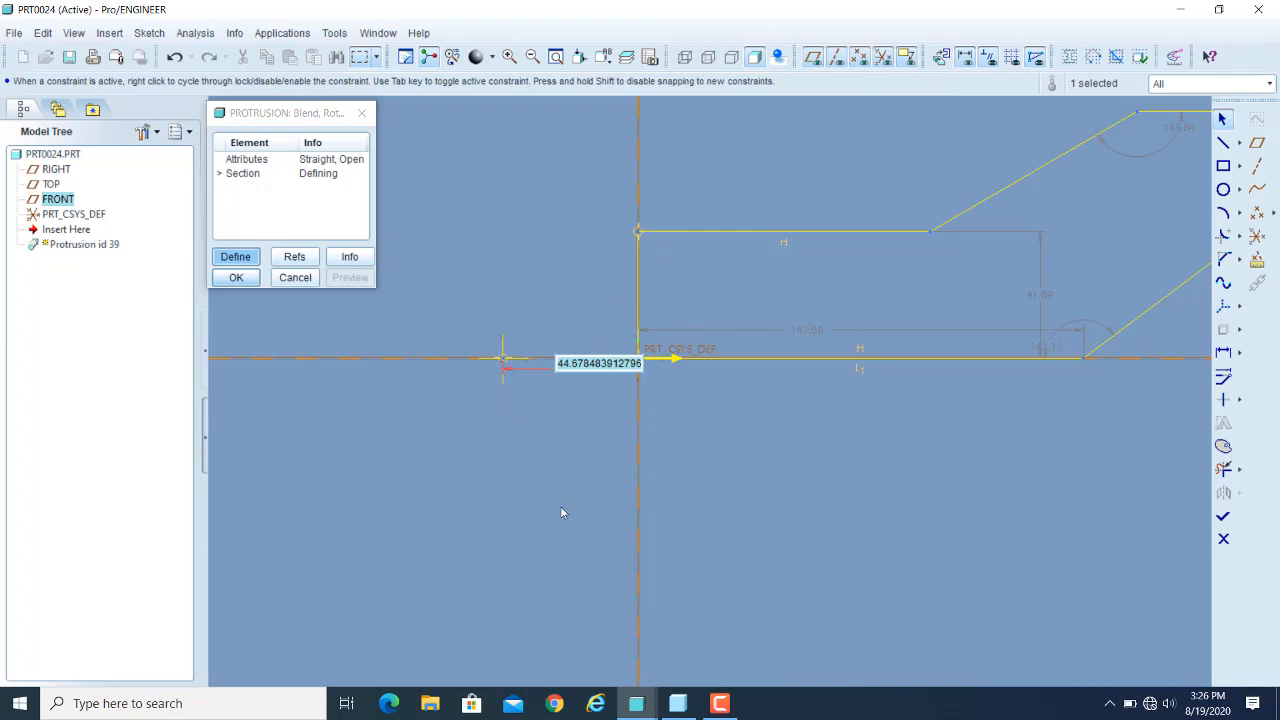
text(50)
key(Return)
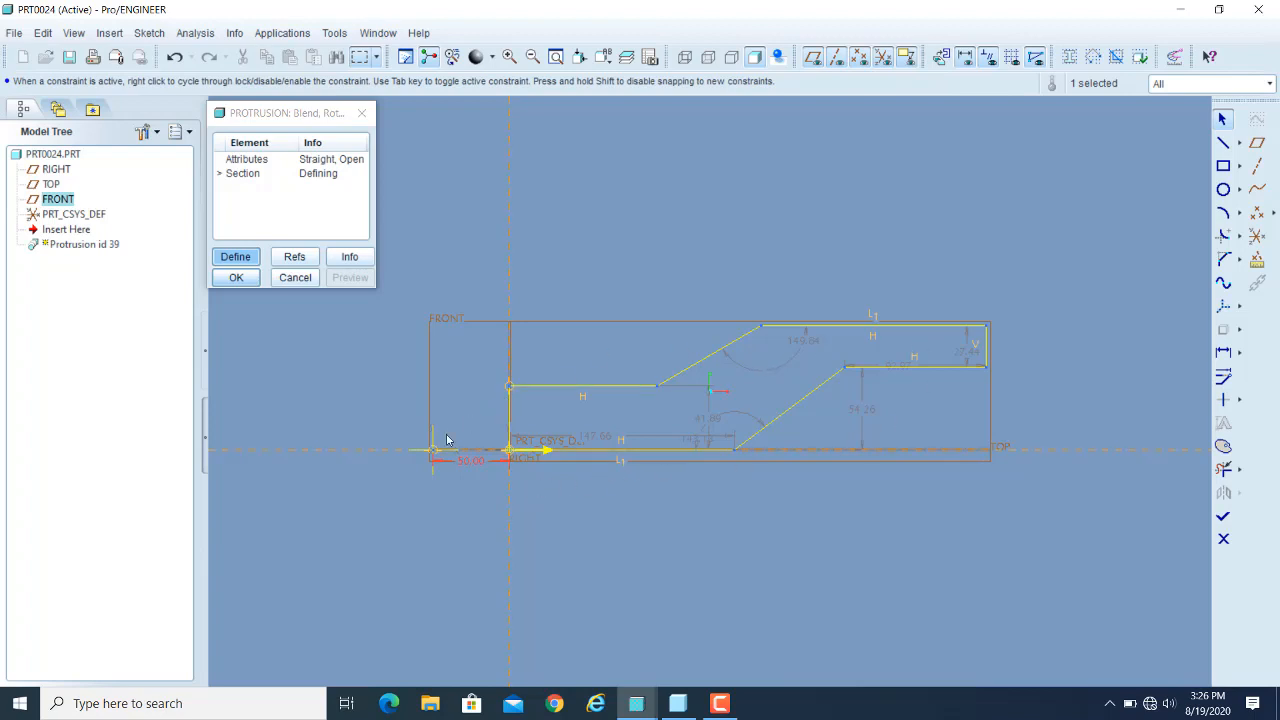
- Finish the first blend section and accept a 45-degree y-axis rotation angle for section 2
click(1224, 518)
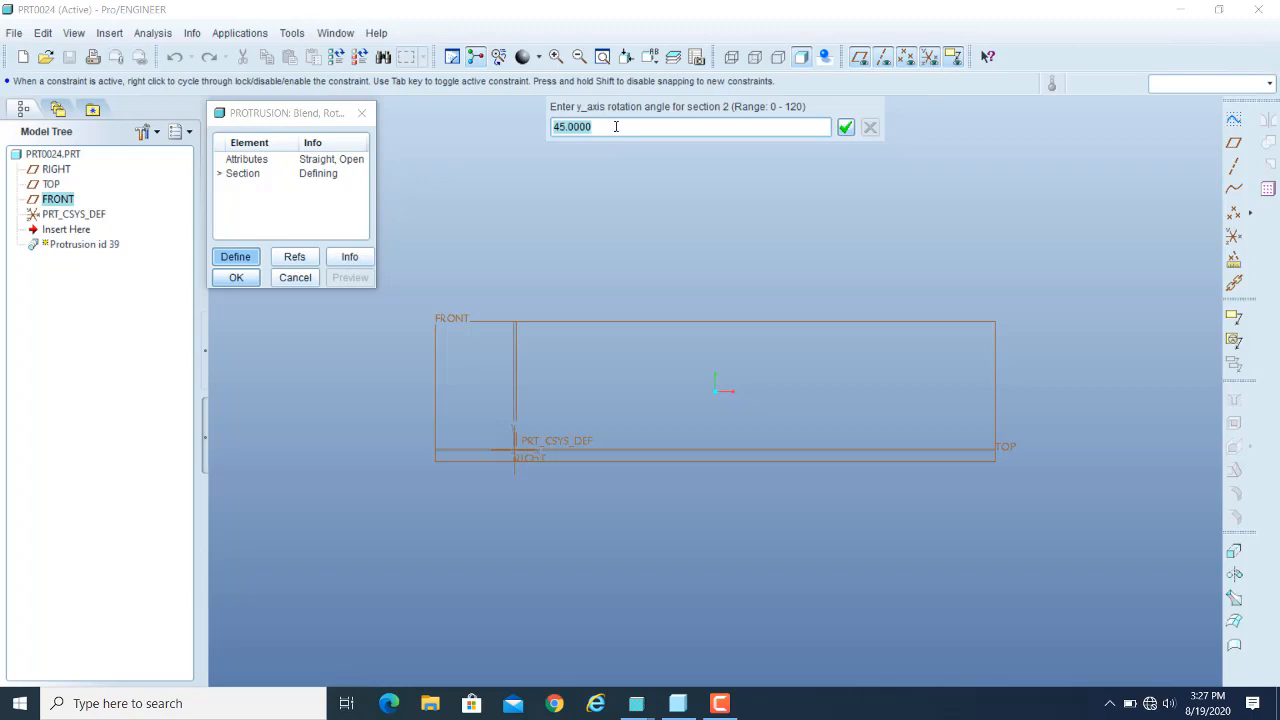
key(Return)
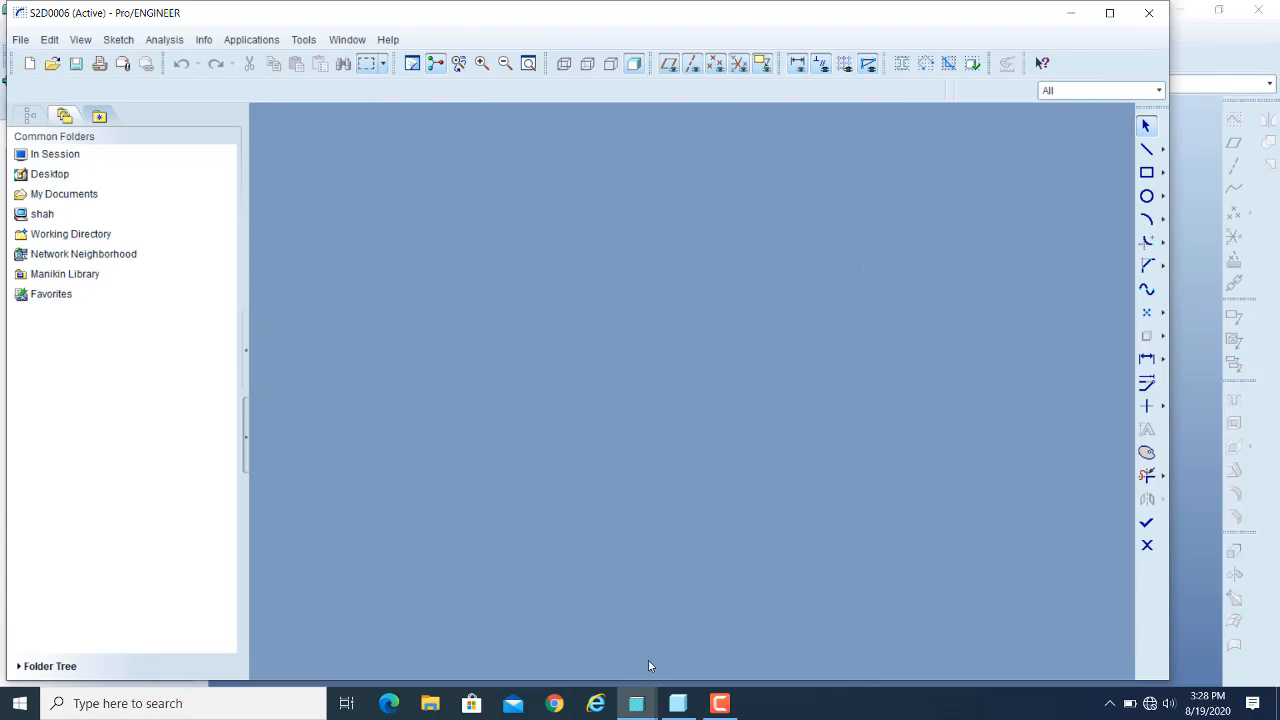
mouse_move(636, 704)
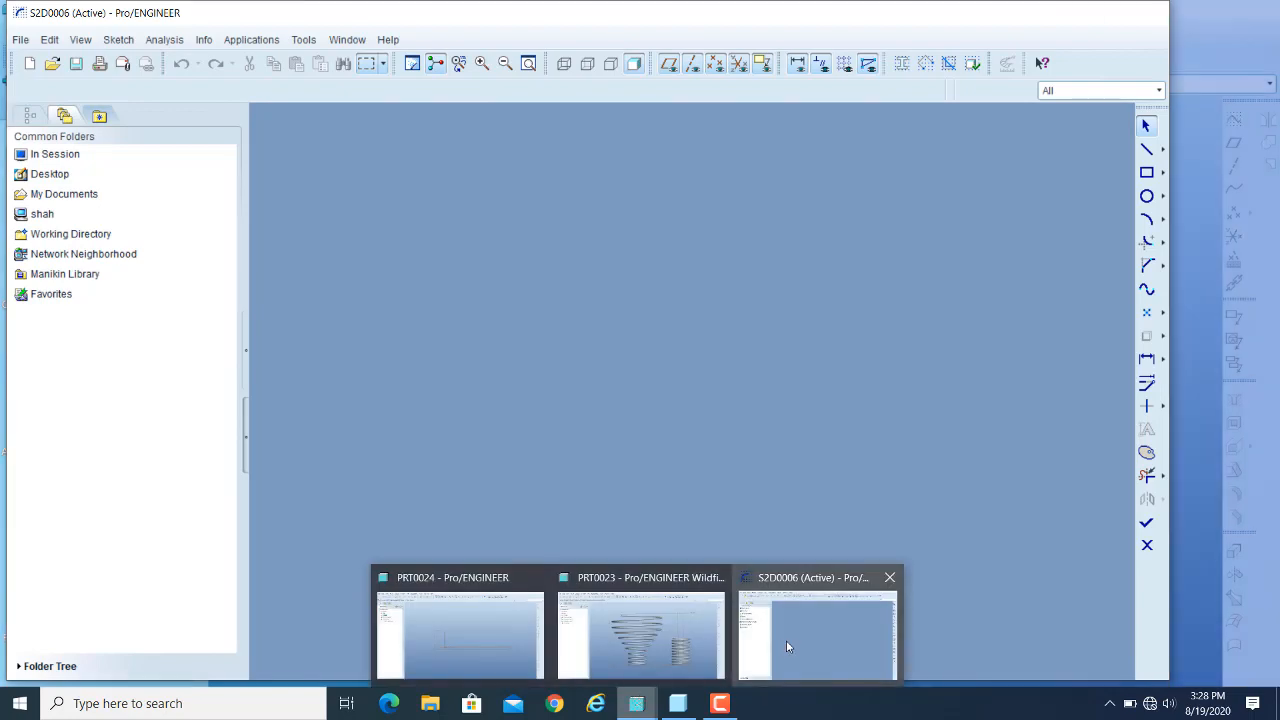
mouse_move(484, 635)
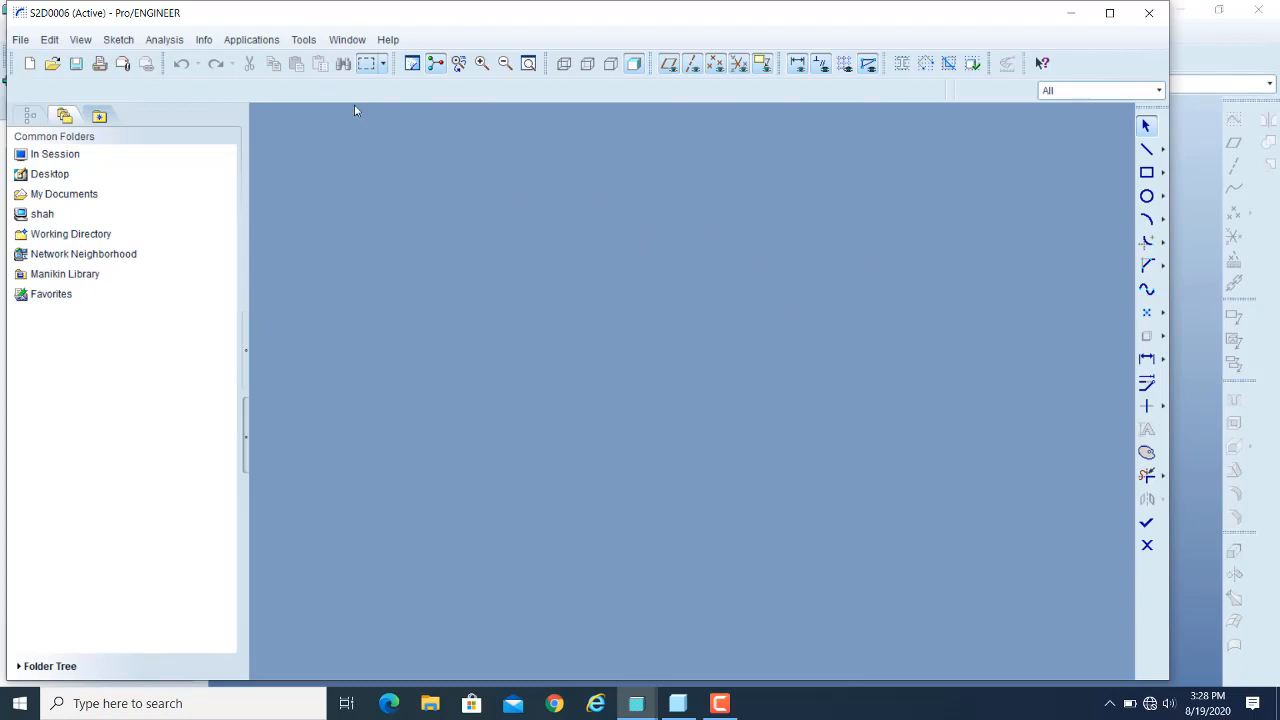
- Import the in-session section s2d0005.sec into the second section's sketch and place it near the middle of the drawing area
click(114, 41)
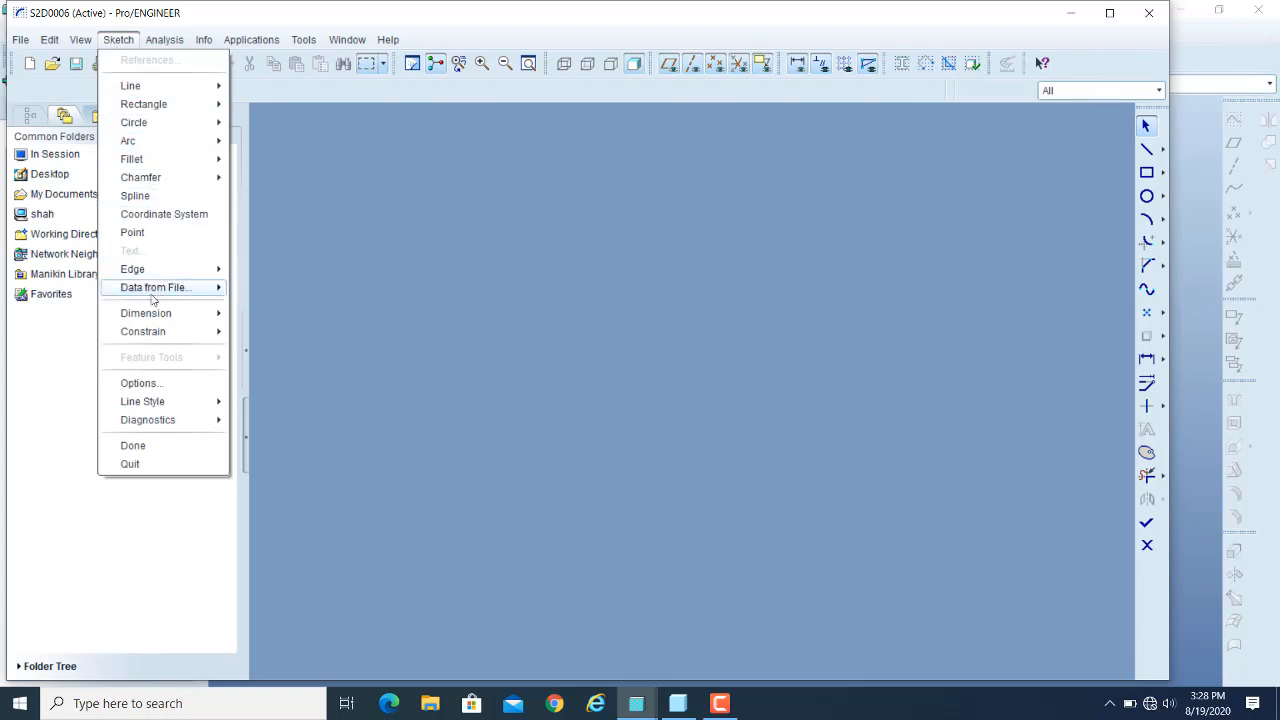
mouse_move(133, 294)
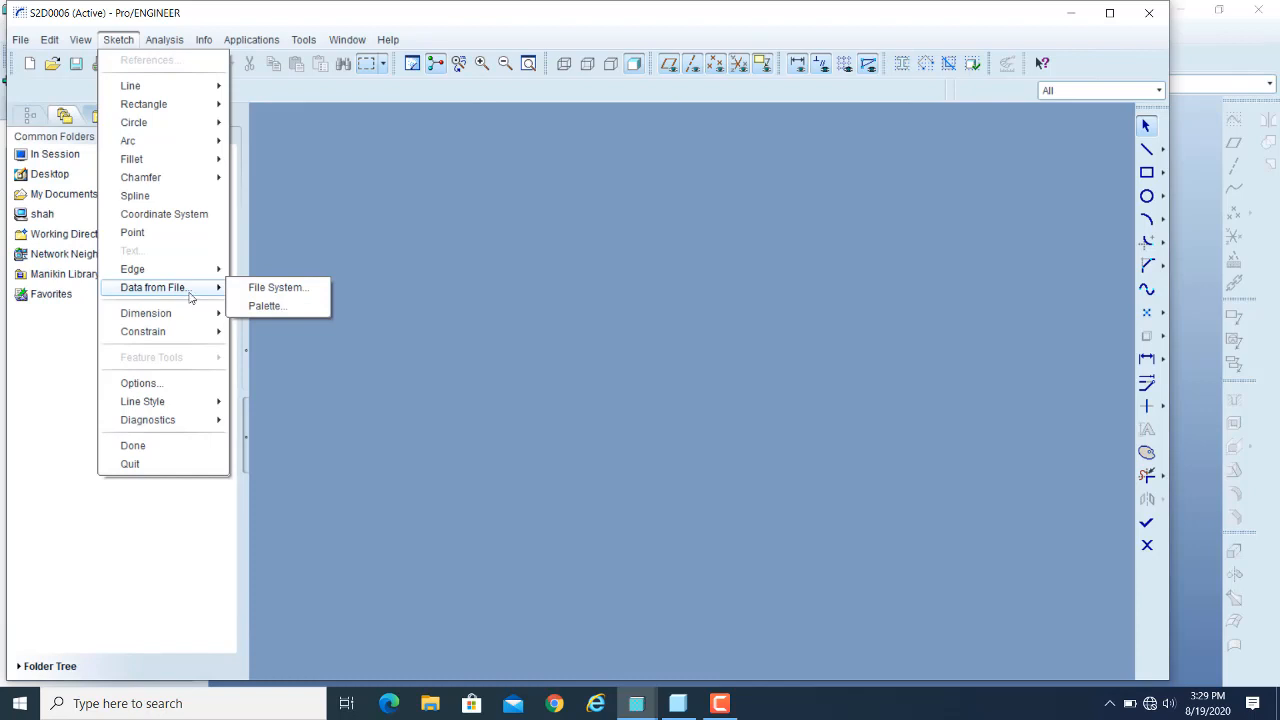
click(587, 20)
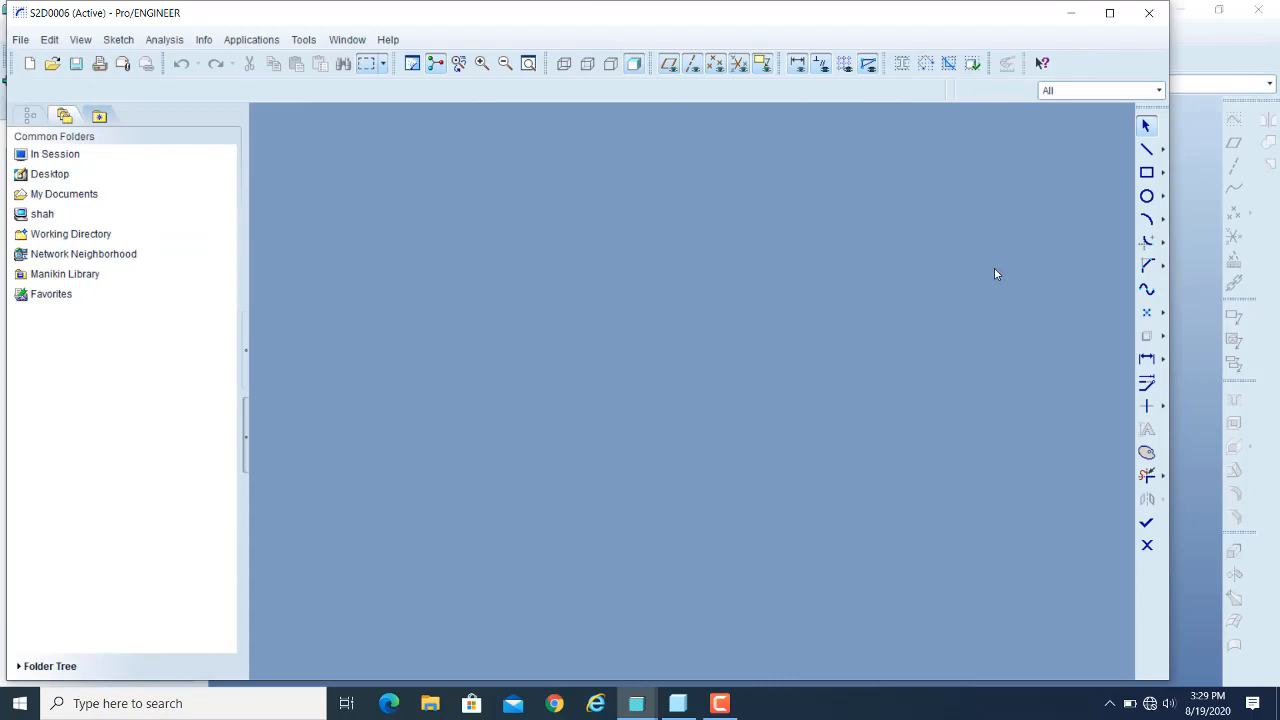
click(121, 41)
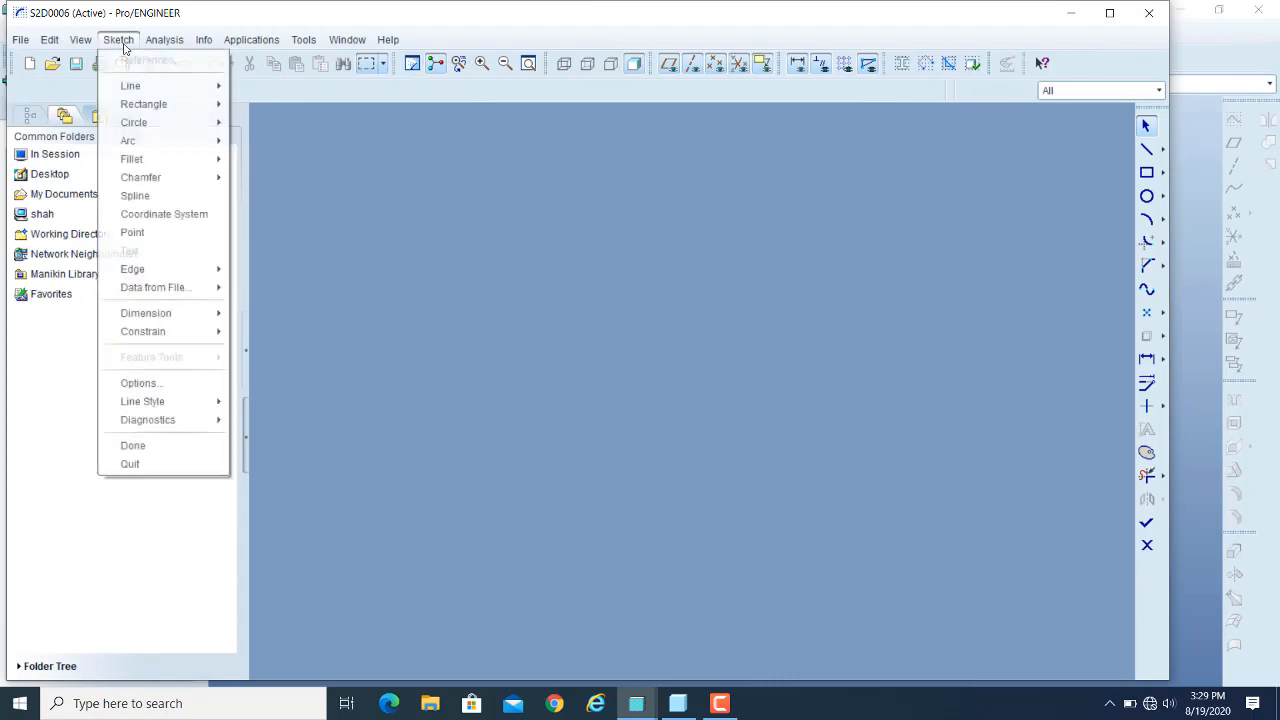
mouse_move(195, 290)
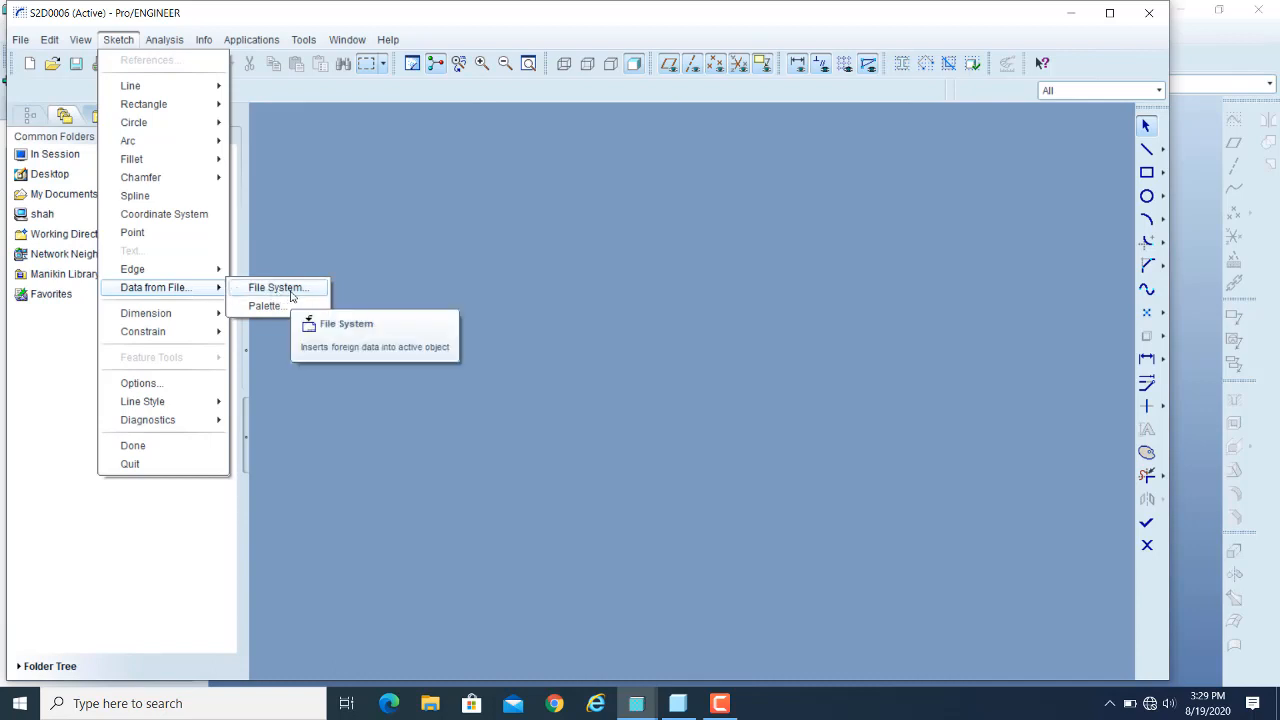
click(285, 288)
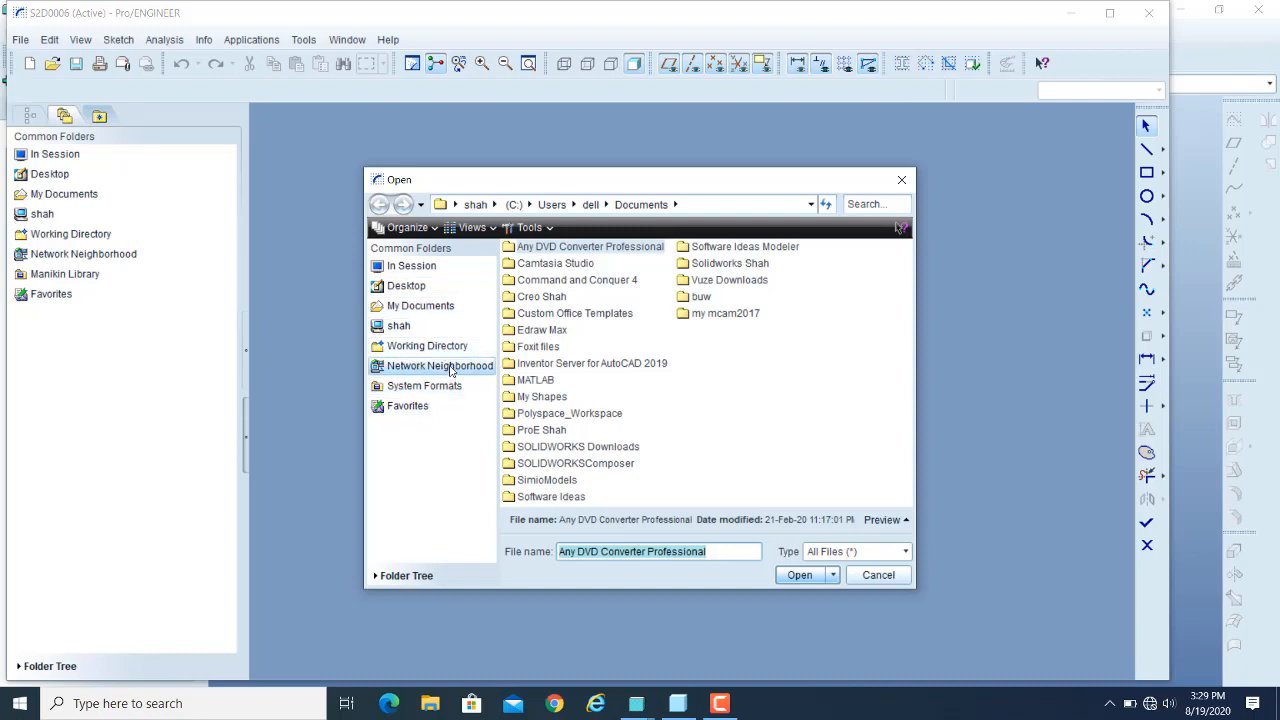
click(409, 350)
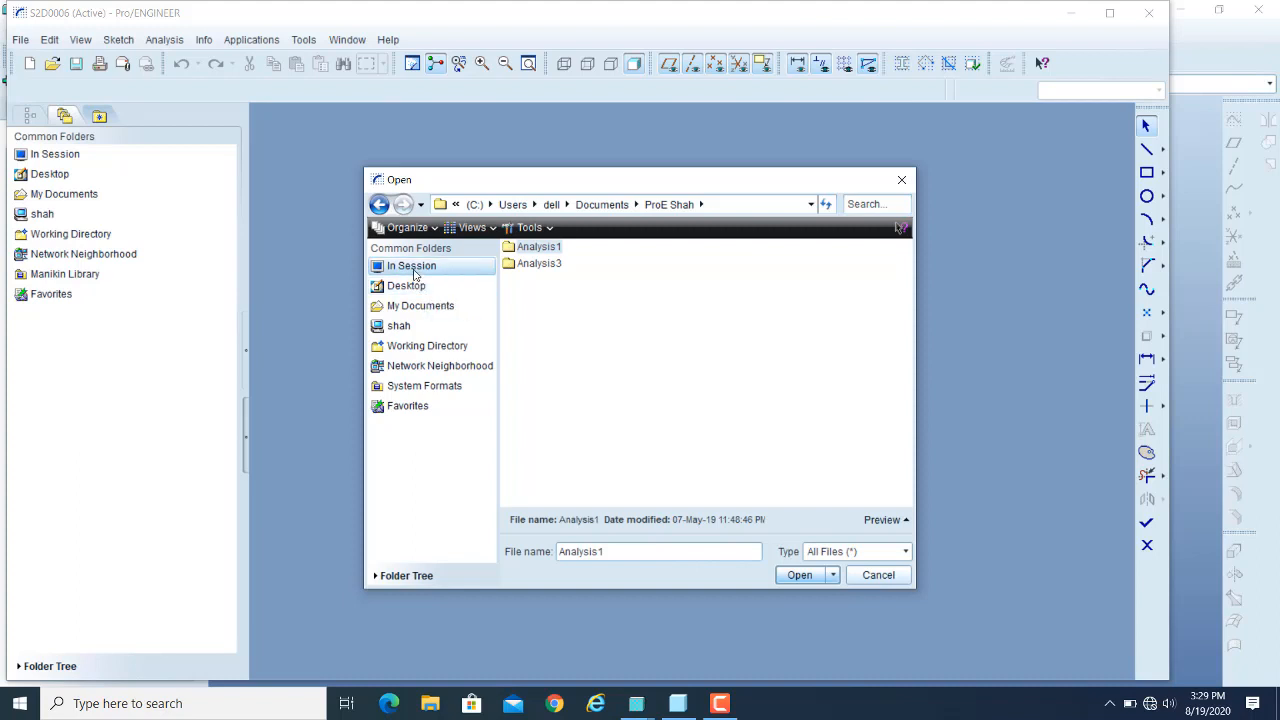
click(414, 270)
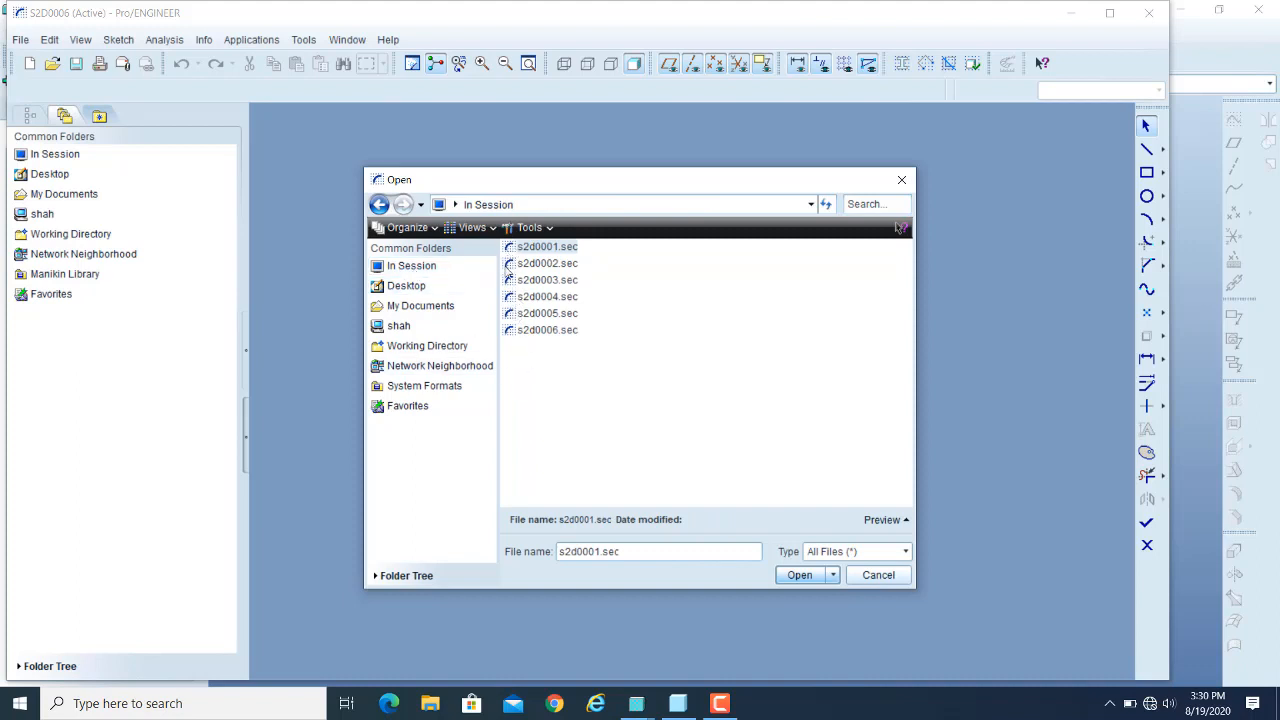
mouse_move(512, 318)
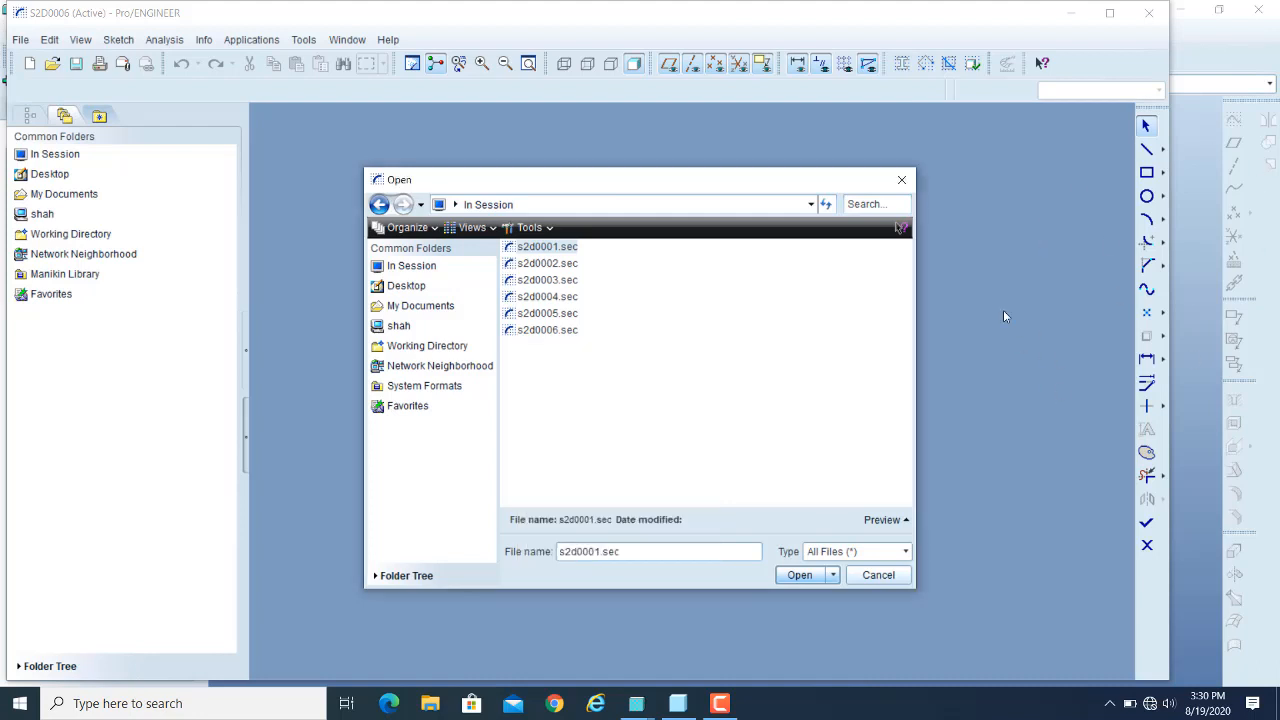
click(512, 318)
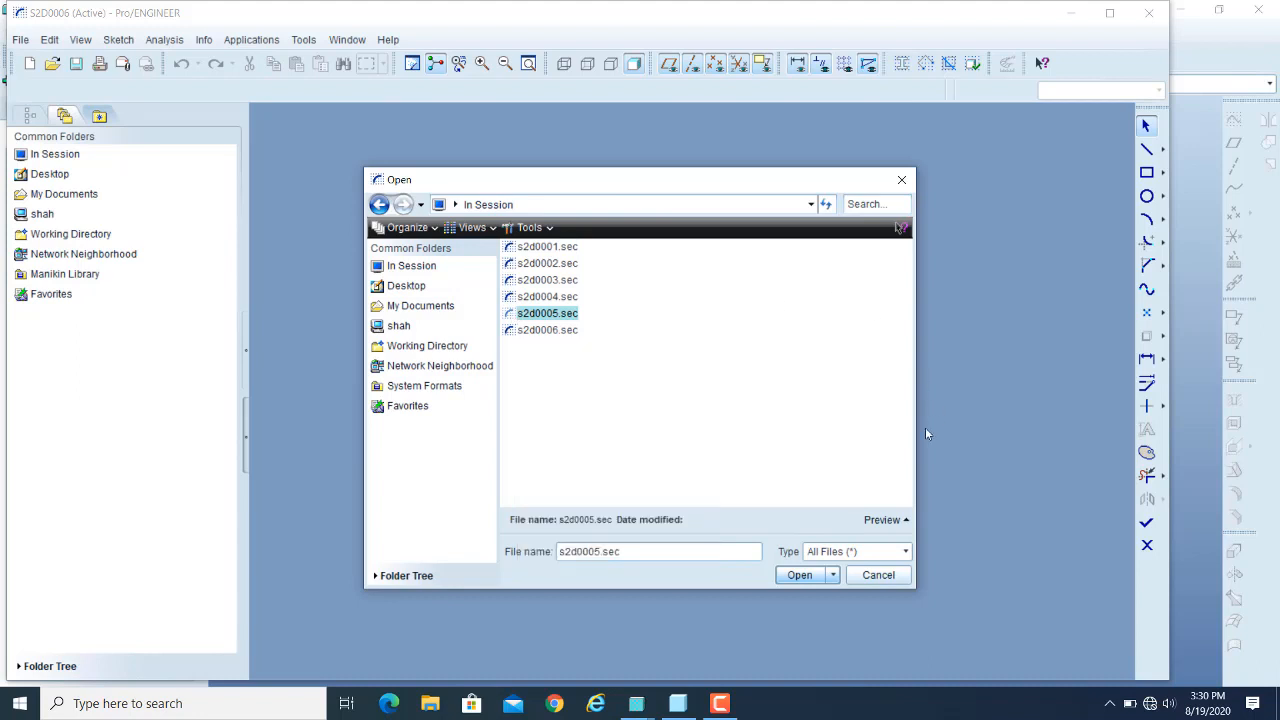
click(806, 575)
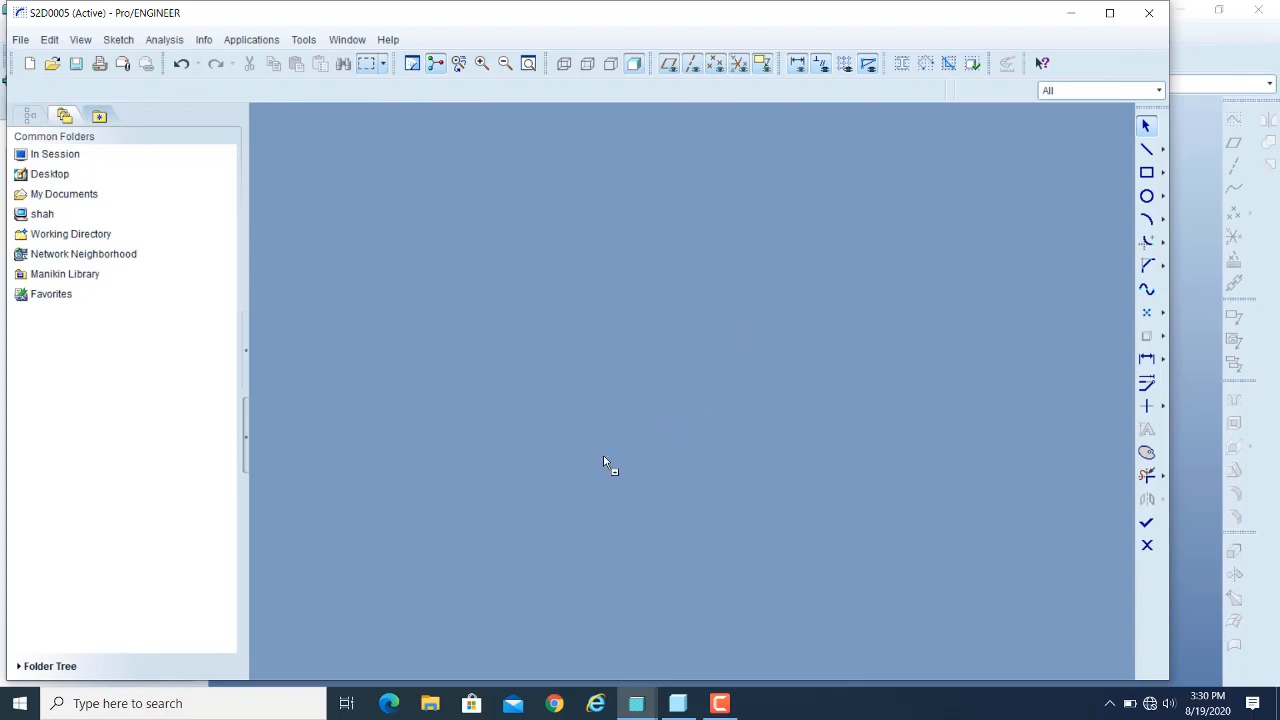
click(610, 405)
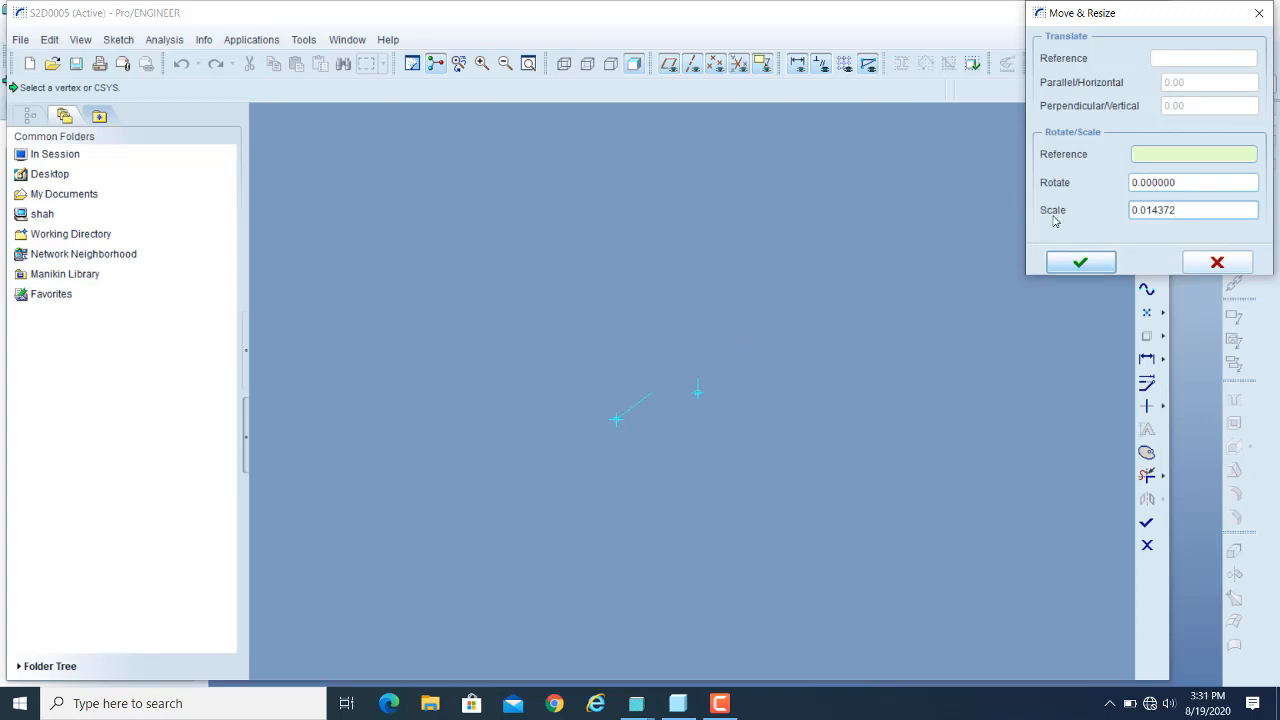
- Set the imported section's scale to 0.6 and accept the placement
drag(1182, 210, 1124, 210)
text(1)
key(BackSpace)
text(.6)
click(1079, 264)
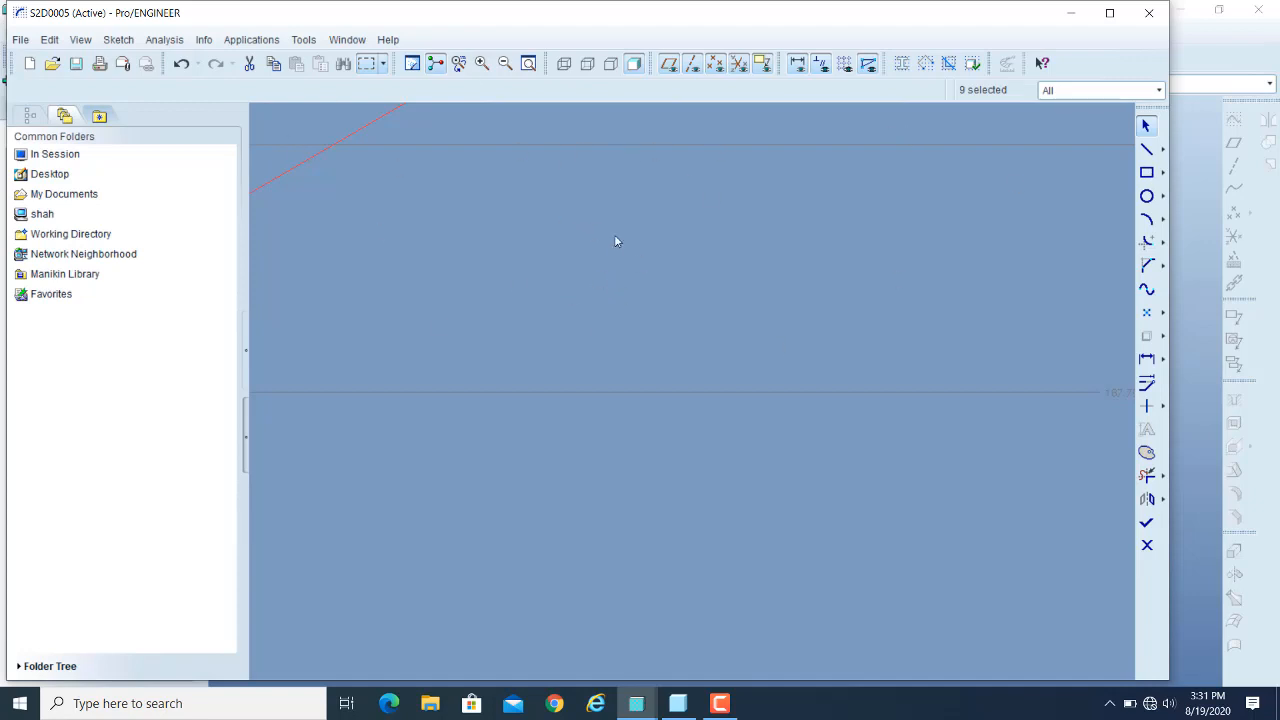
- Examine the scaled stepped profile, its dimensions and its position relative to the coordinate system
scroll(718, 317, down, 5)
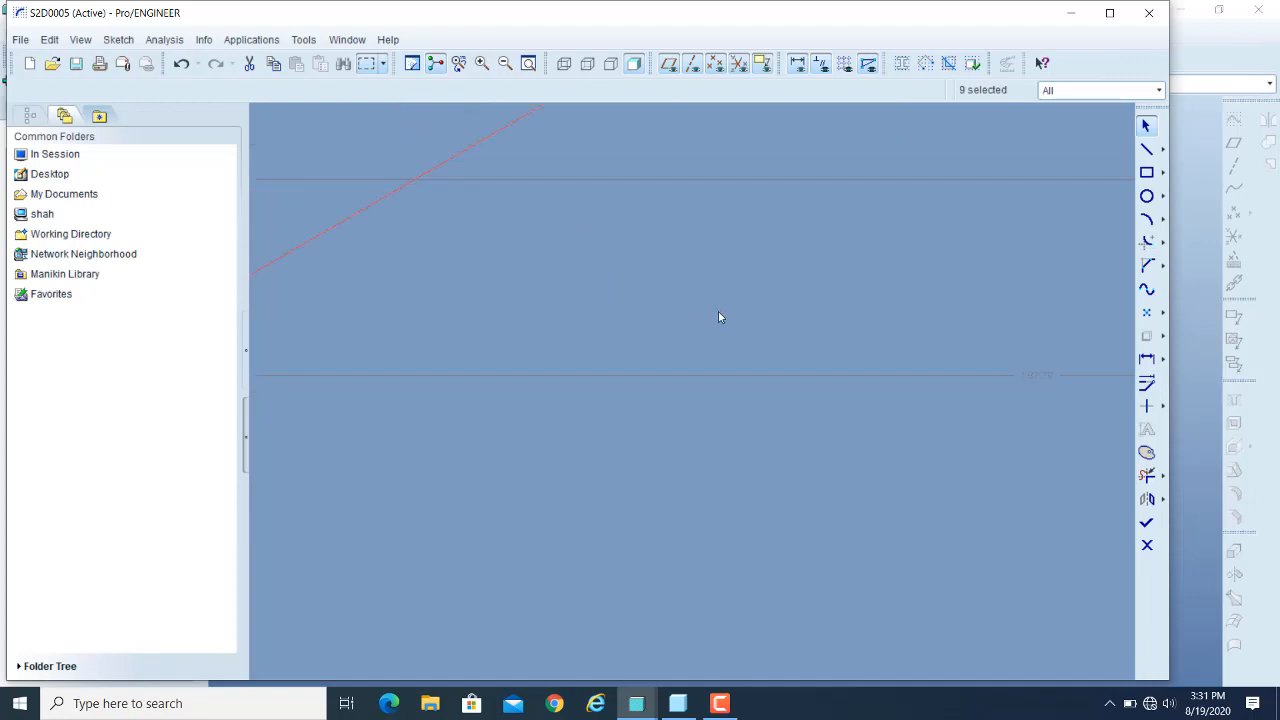
scroll(718, 317, down, 5)
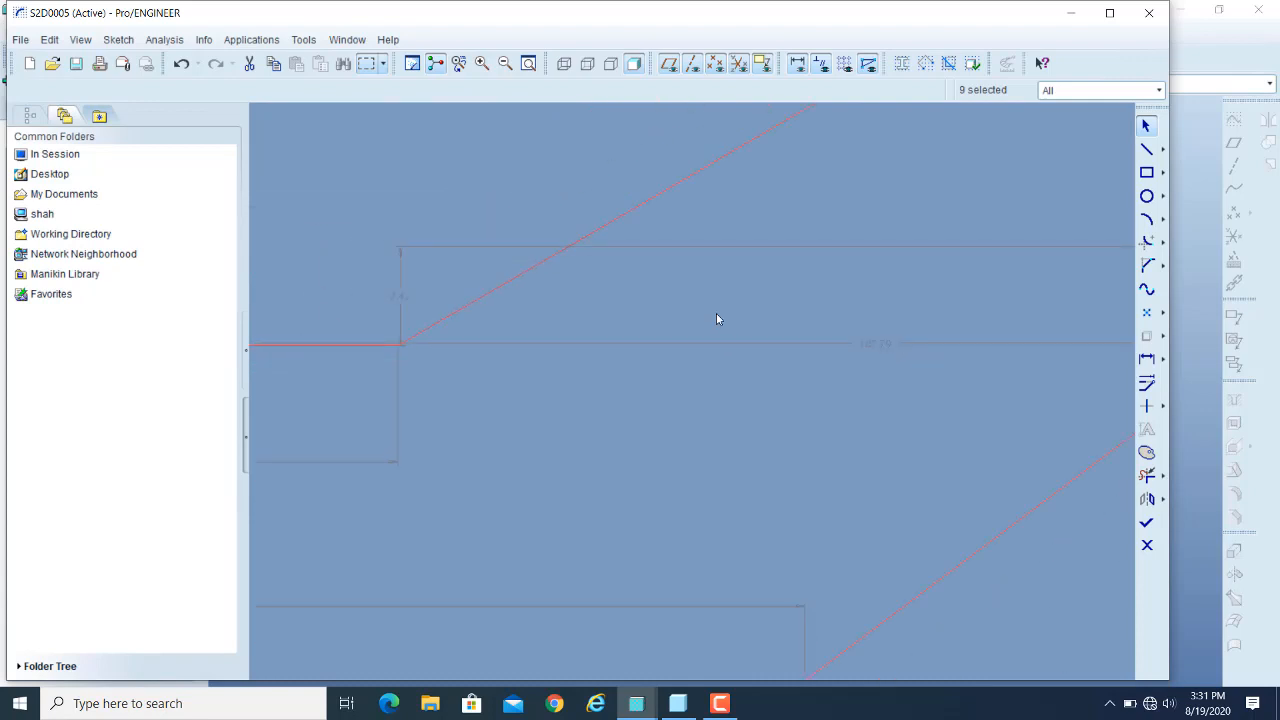
scroll(716, 319, down, 6)
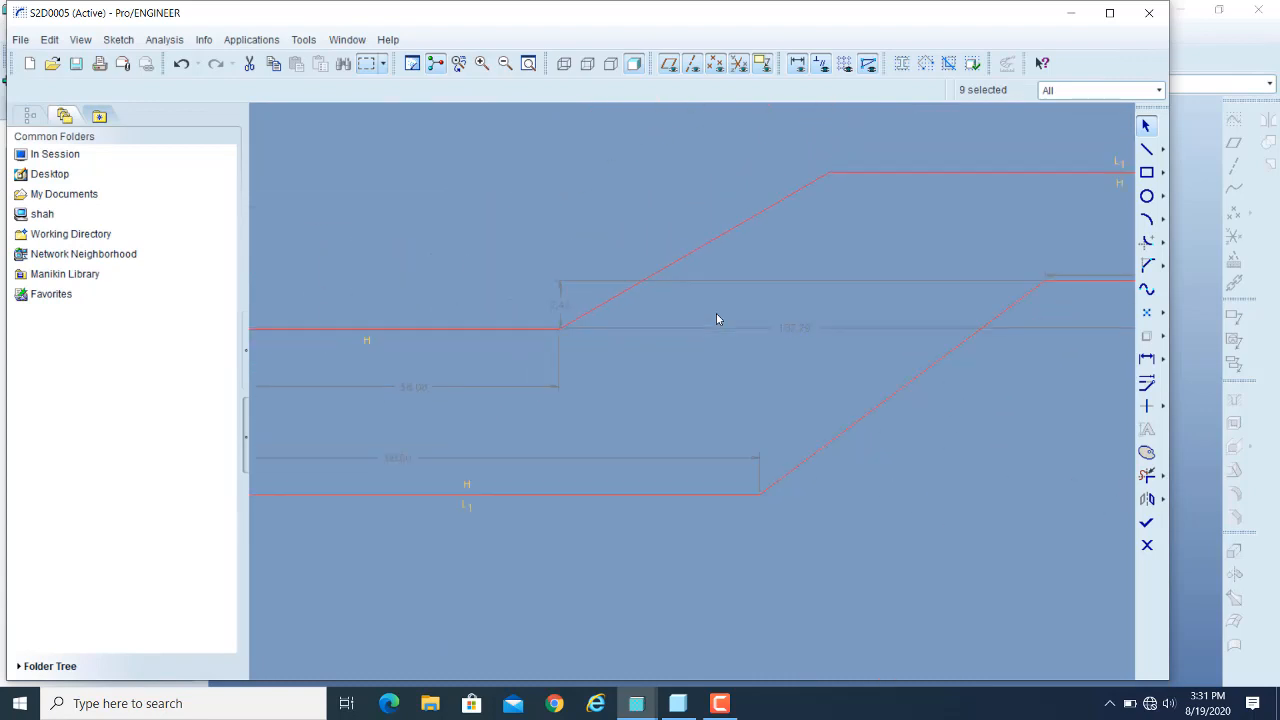
scroll(716, 313, down, 2)
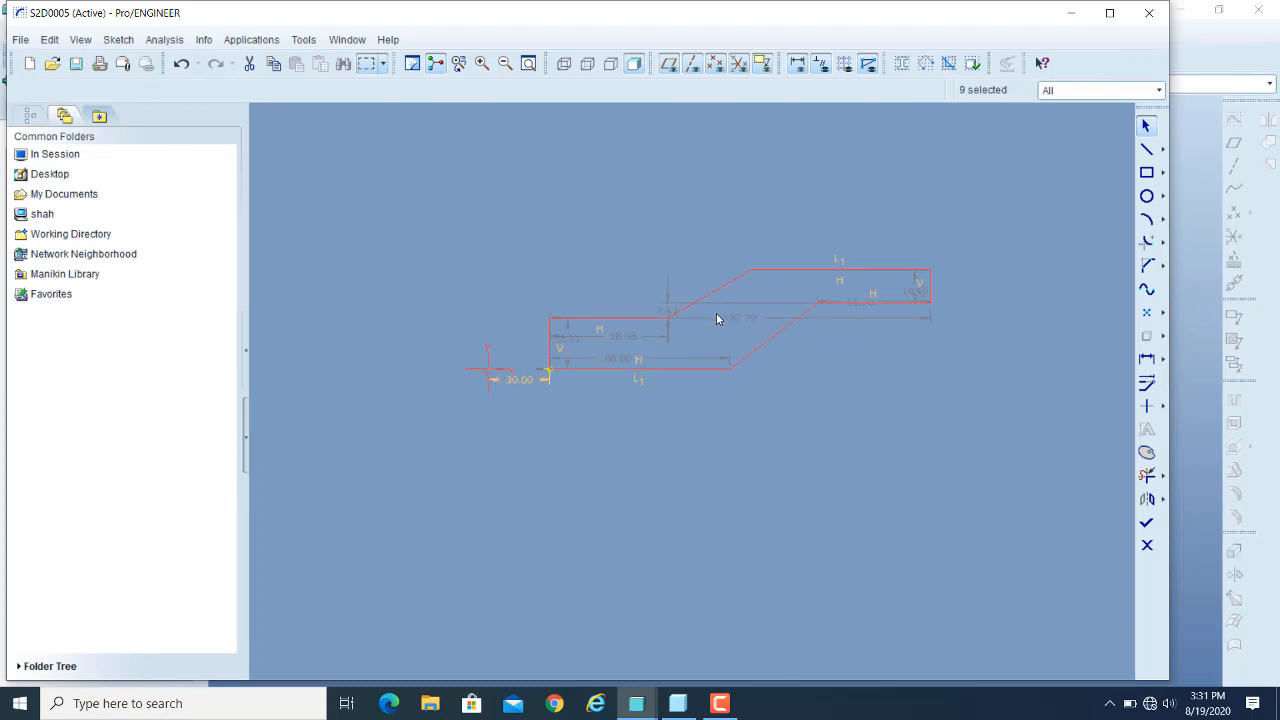
scroll(716, 313, up, 4)
scroll(720, 307, down, 4)
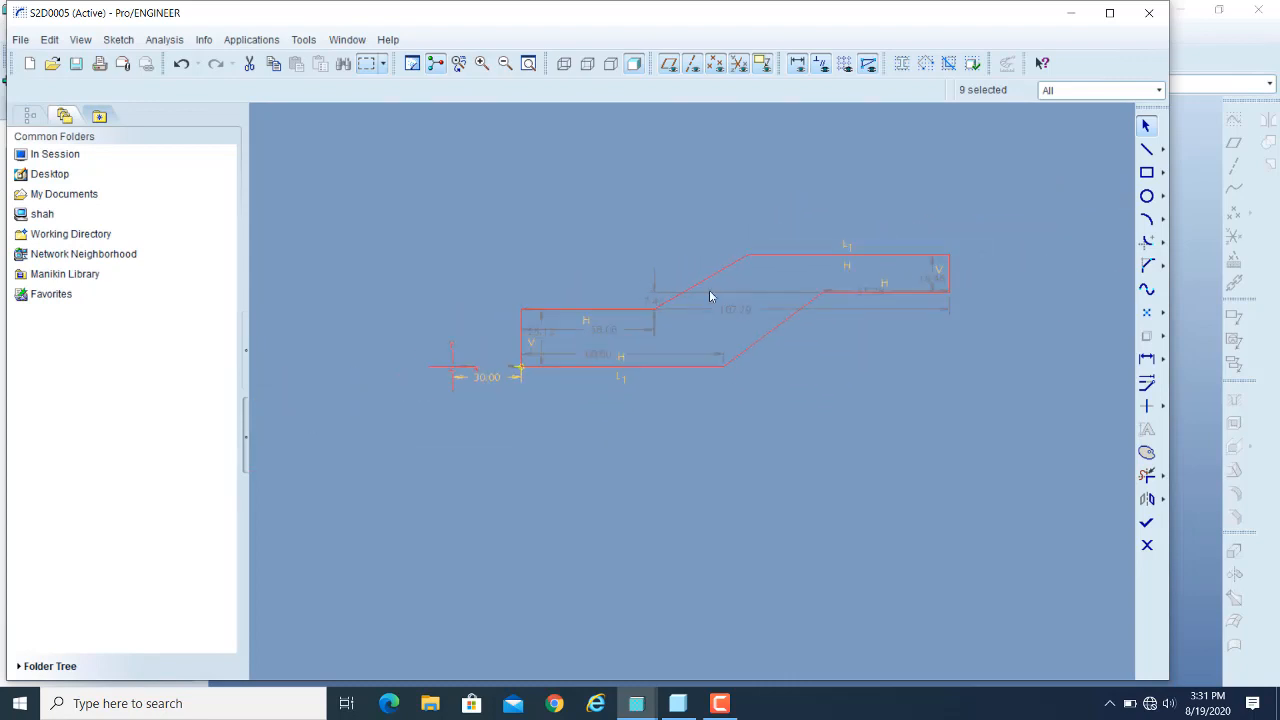
scroll(838, 252, up, 3)
scroll(648, 310, down, 2)
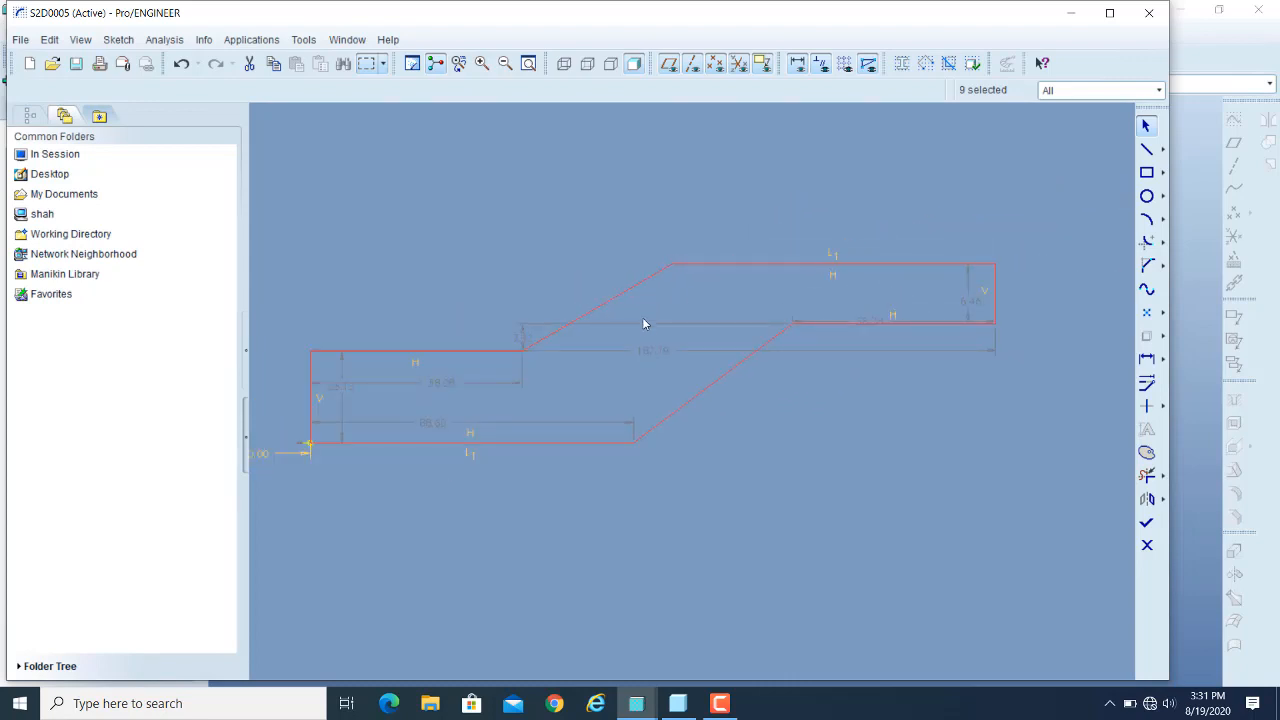
scroll(363, 323, up, 1)
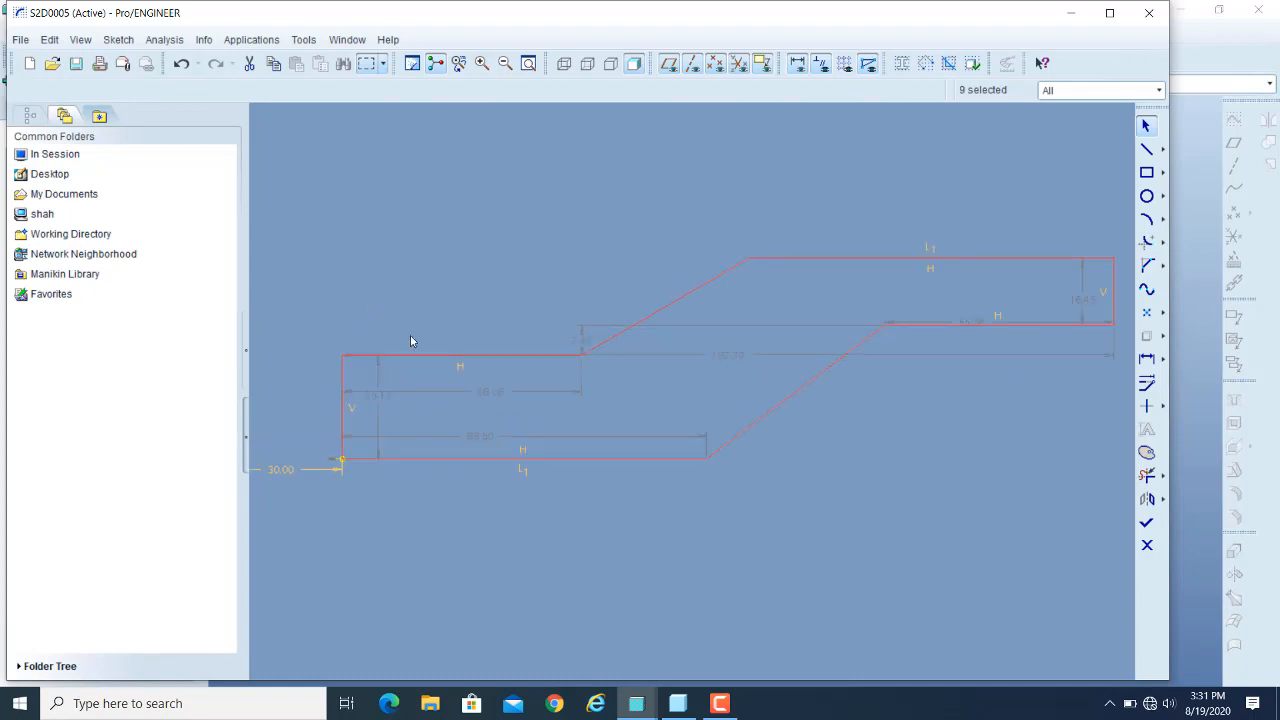
scroll(408, 310, down, 2)
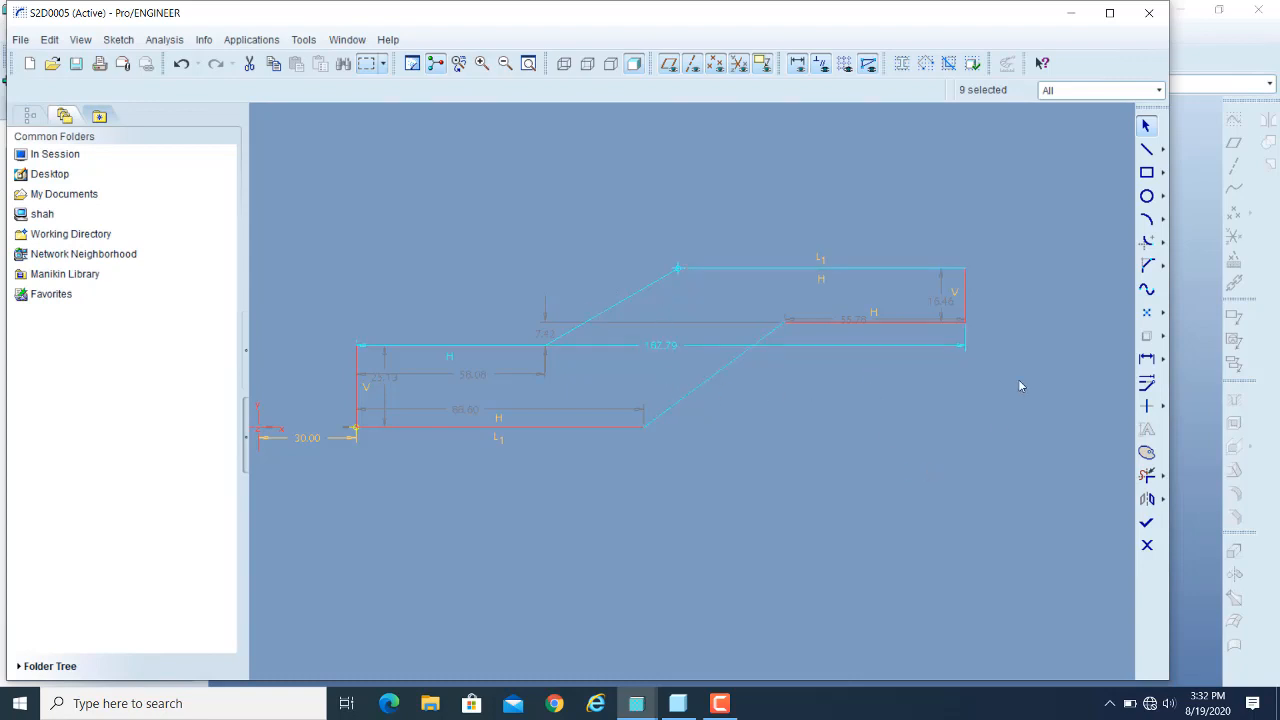
scroll(1024, 358, down, 1)
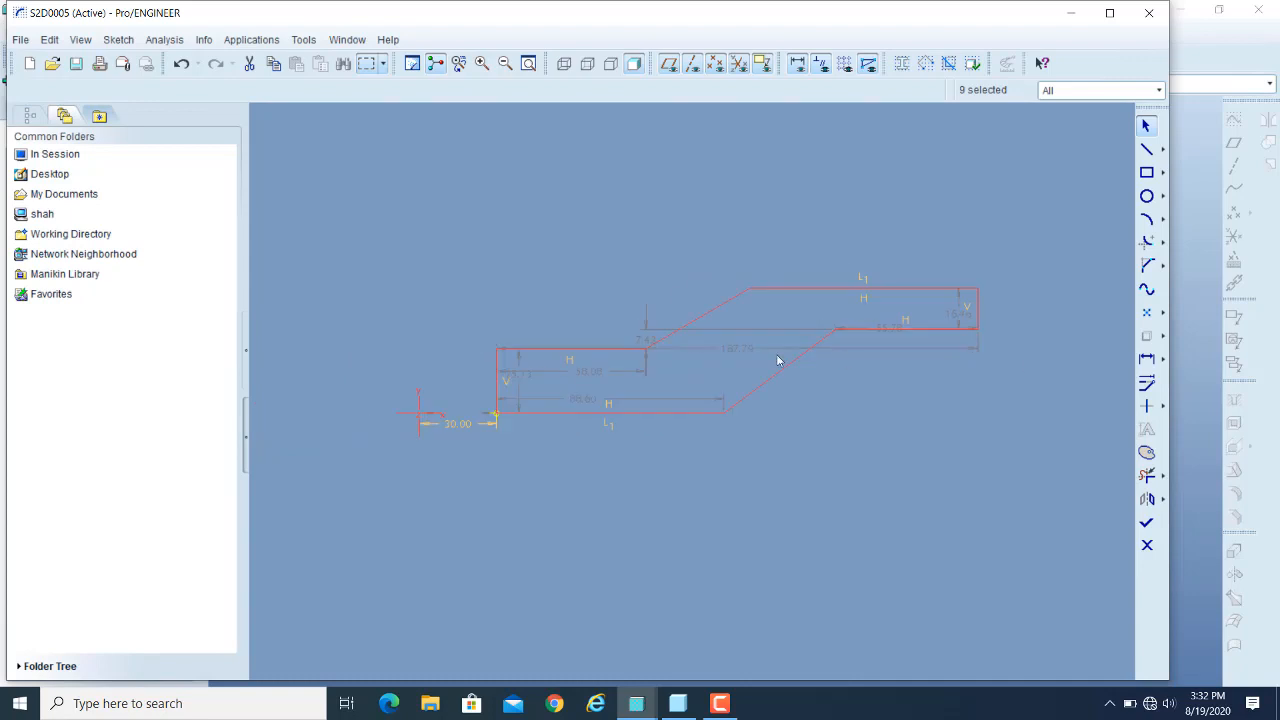
scroll(483, 420, up, 1)
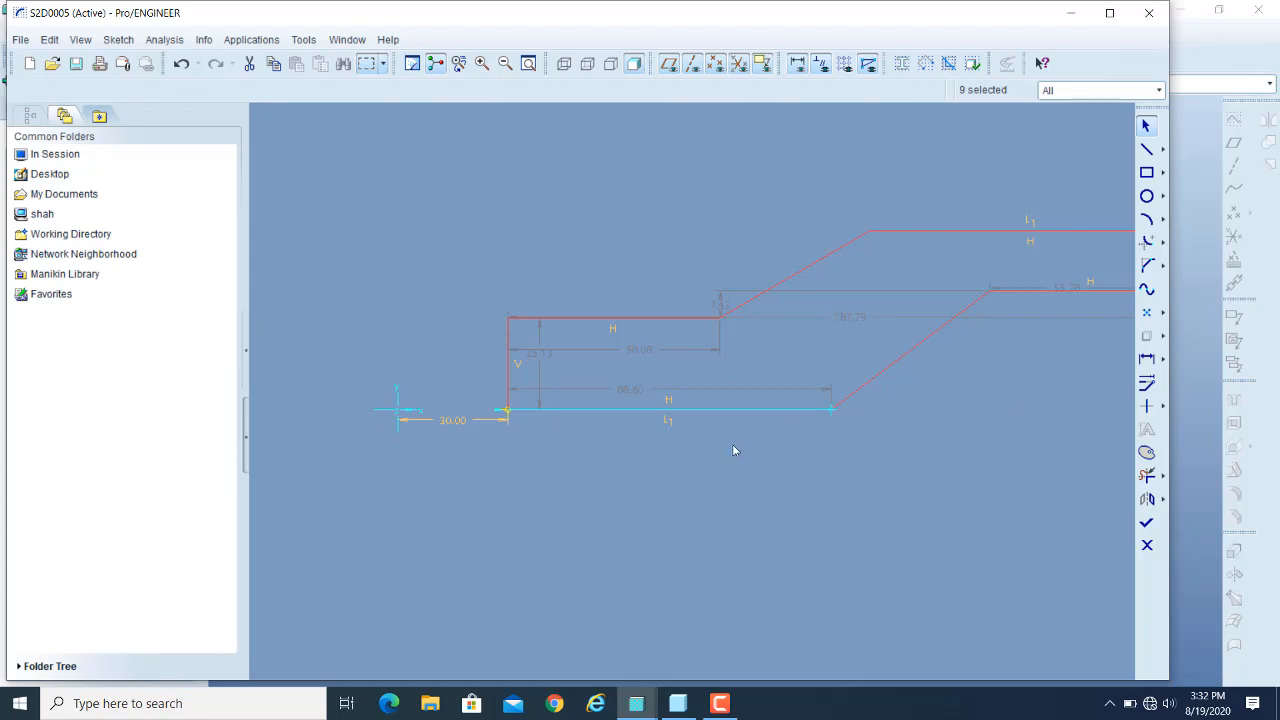
- Stretch the second section's upper arm to an overall length of about 231, with an end about 6 high and a lower edge about 23 long
scroll(586, 444, down, 2)
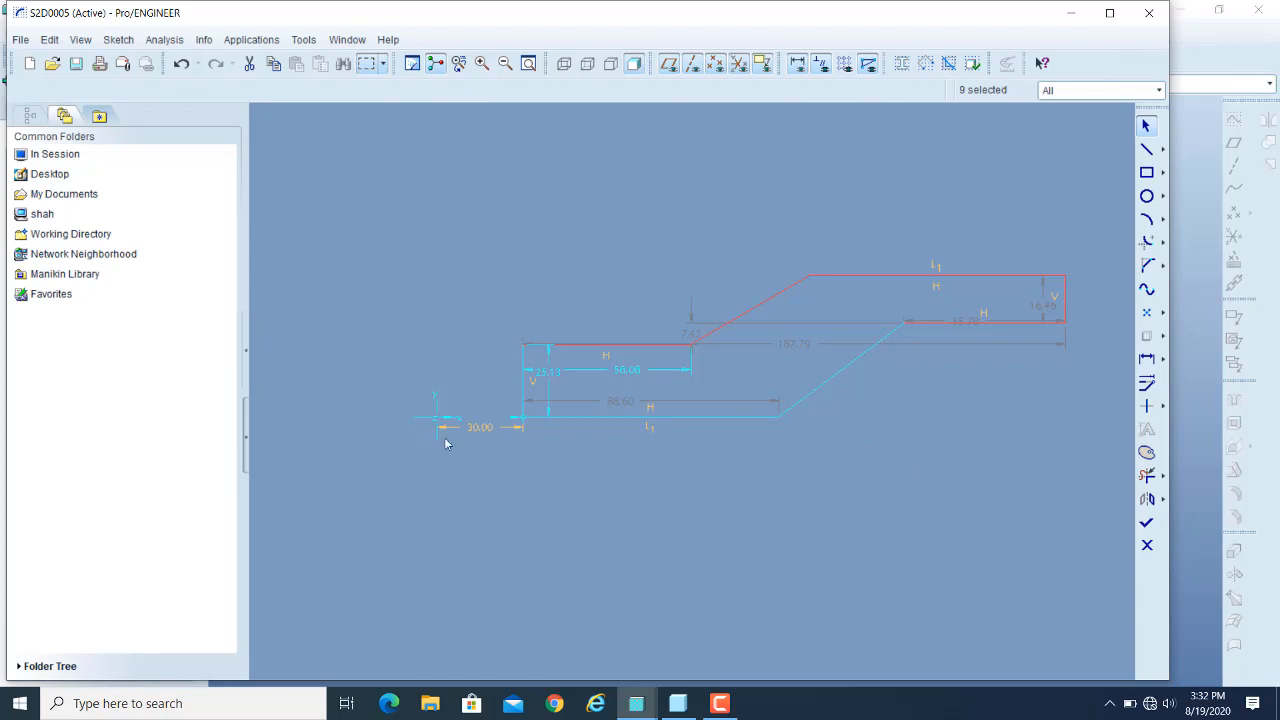
click(937, 430)
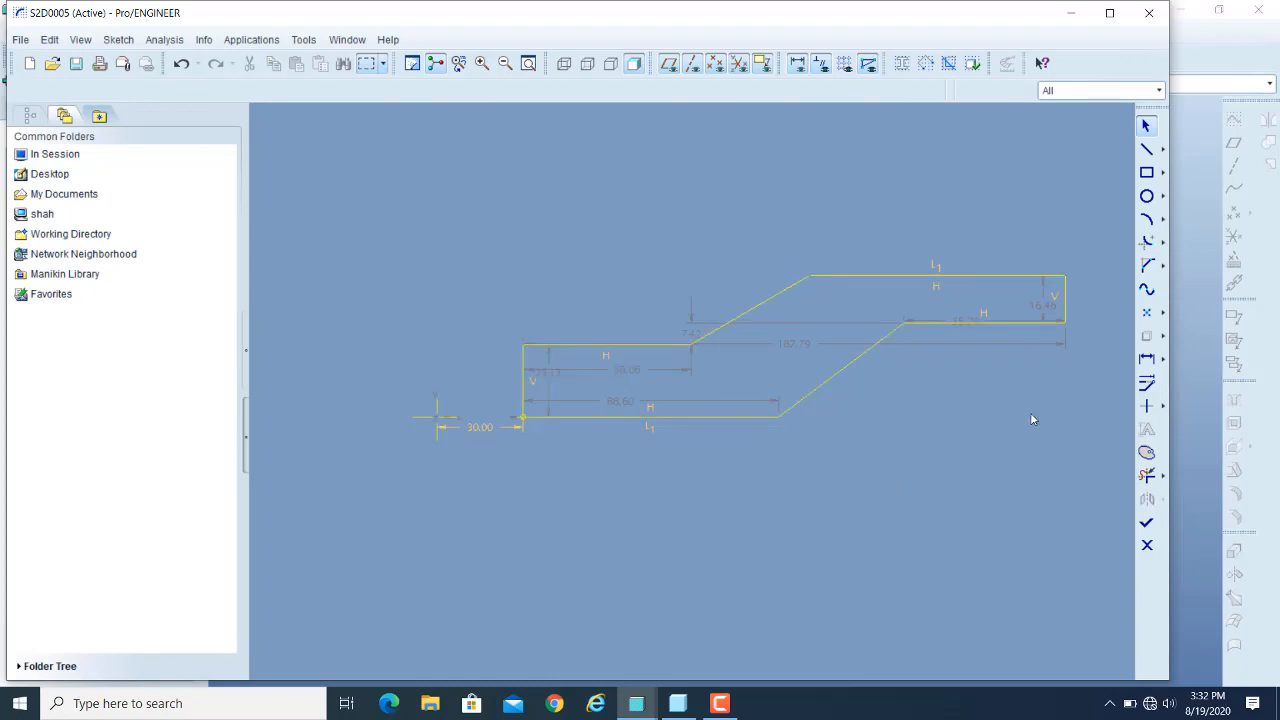
scroll(1090, 383, down, 1)
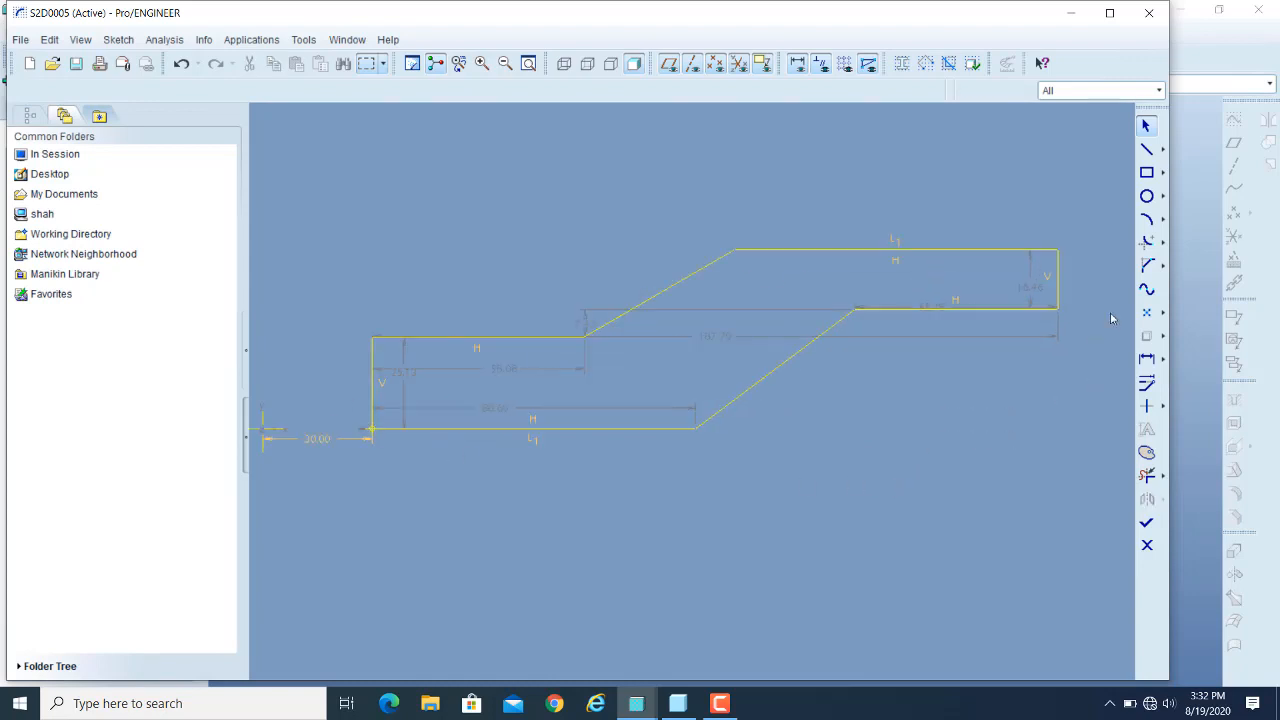
scroll(700, 432, up, 2)
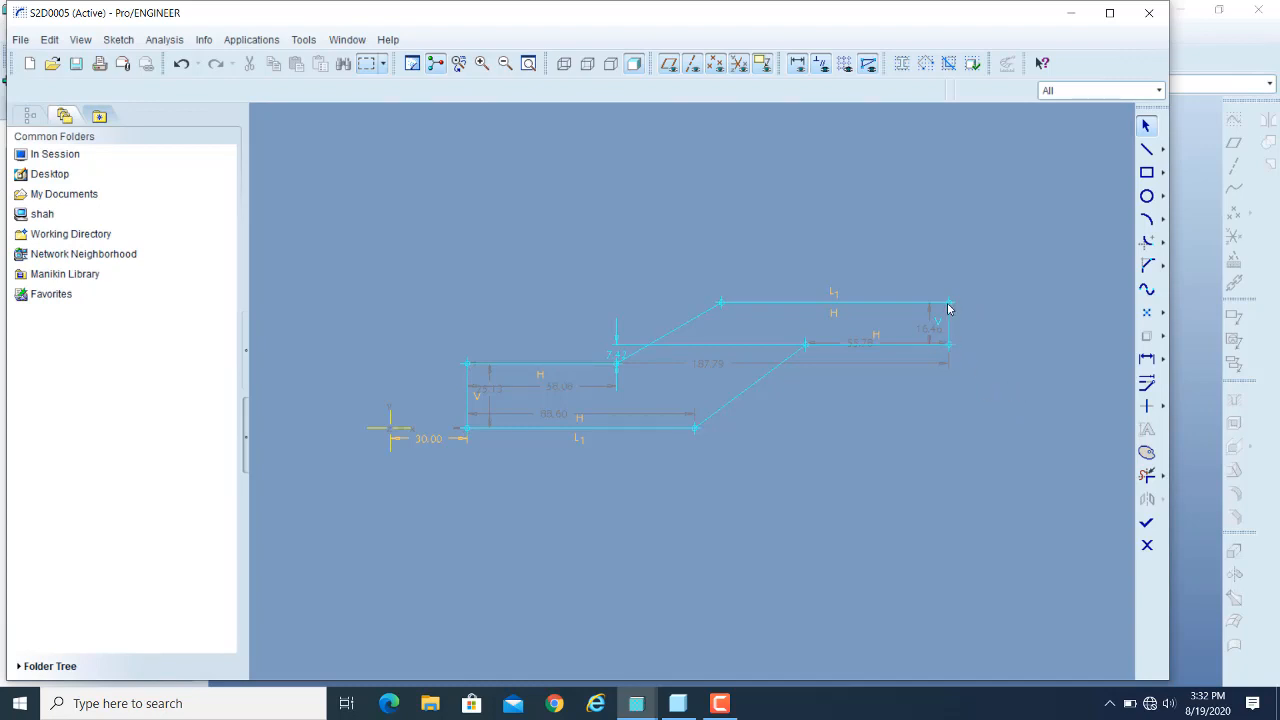
drag(949, 304, 1062, 301)
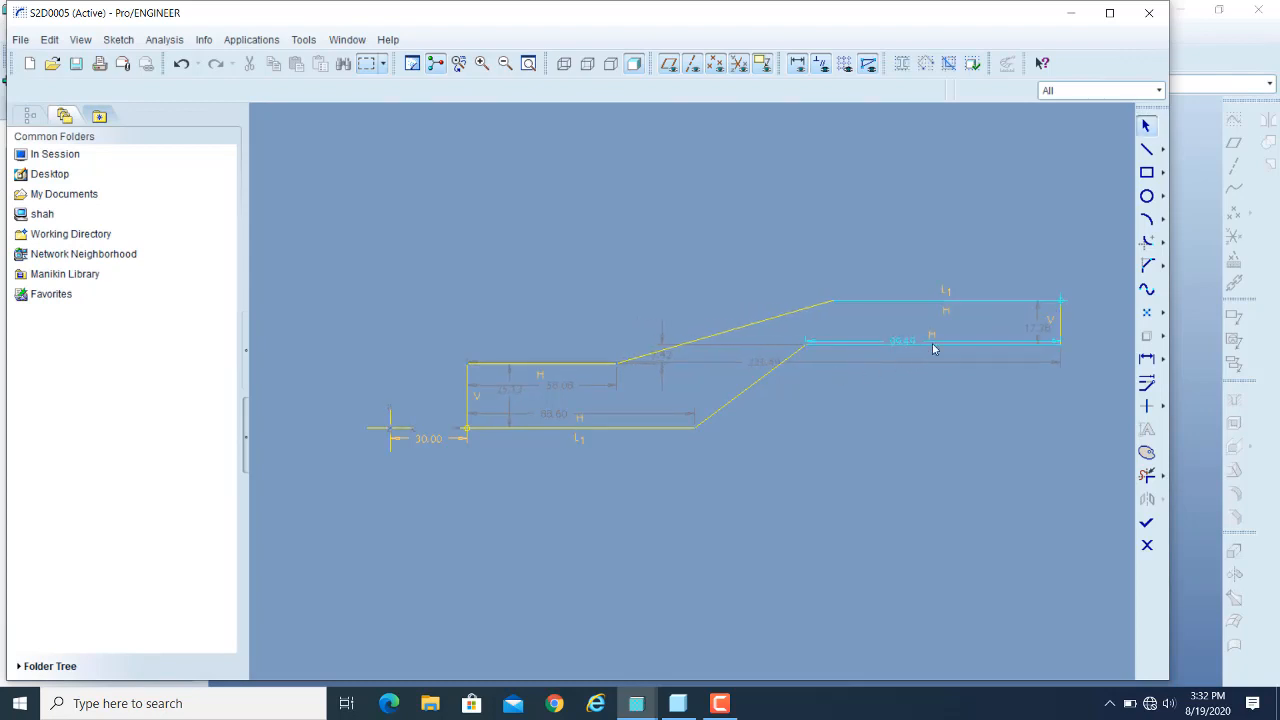
mouse_move(808, 353)
mouse_down()
mouse_move(866, 360)
mouse_move(897, 334)
mouse_move(1000, 317)
mouse_up()
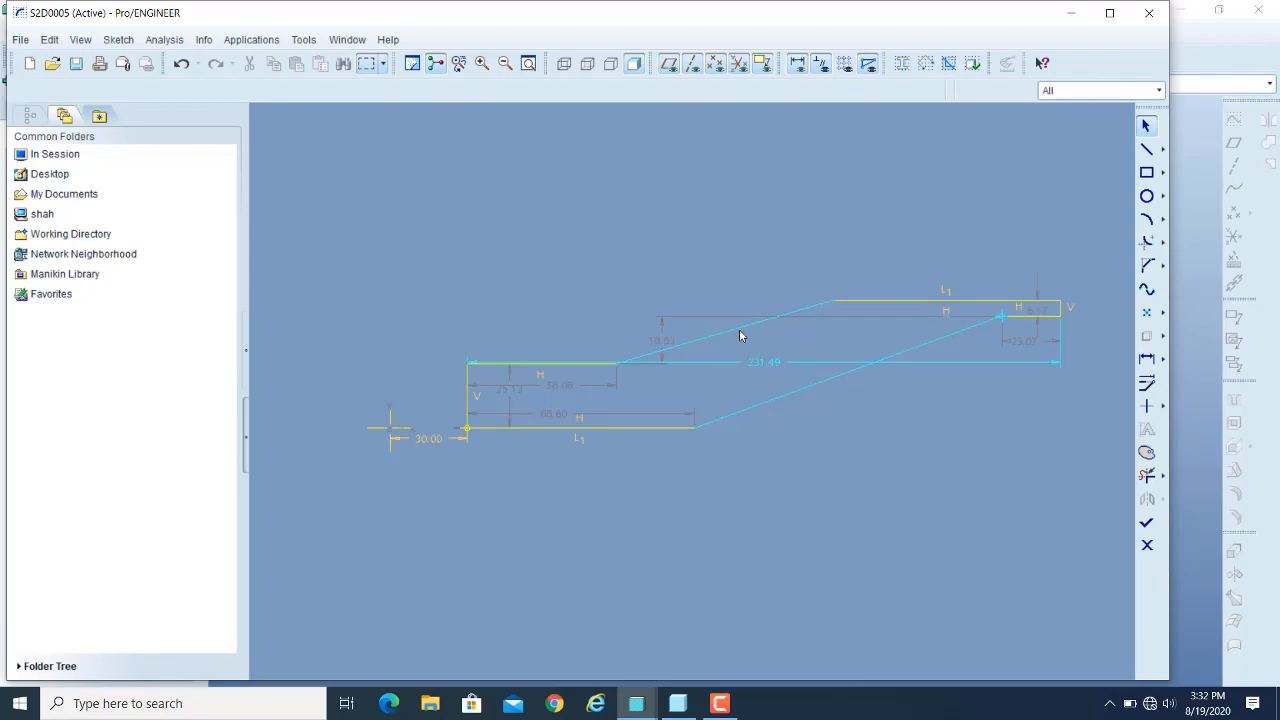
- Reshape the second section's lower arm to about 13 high, with an upper edge about 121 long and a bottom edge about 102 long
mouse_move(739, 329)
mouse_down()
mouse_move(756, 335)
mouse_move(752, 323)
mouse_up()
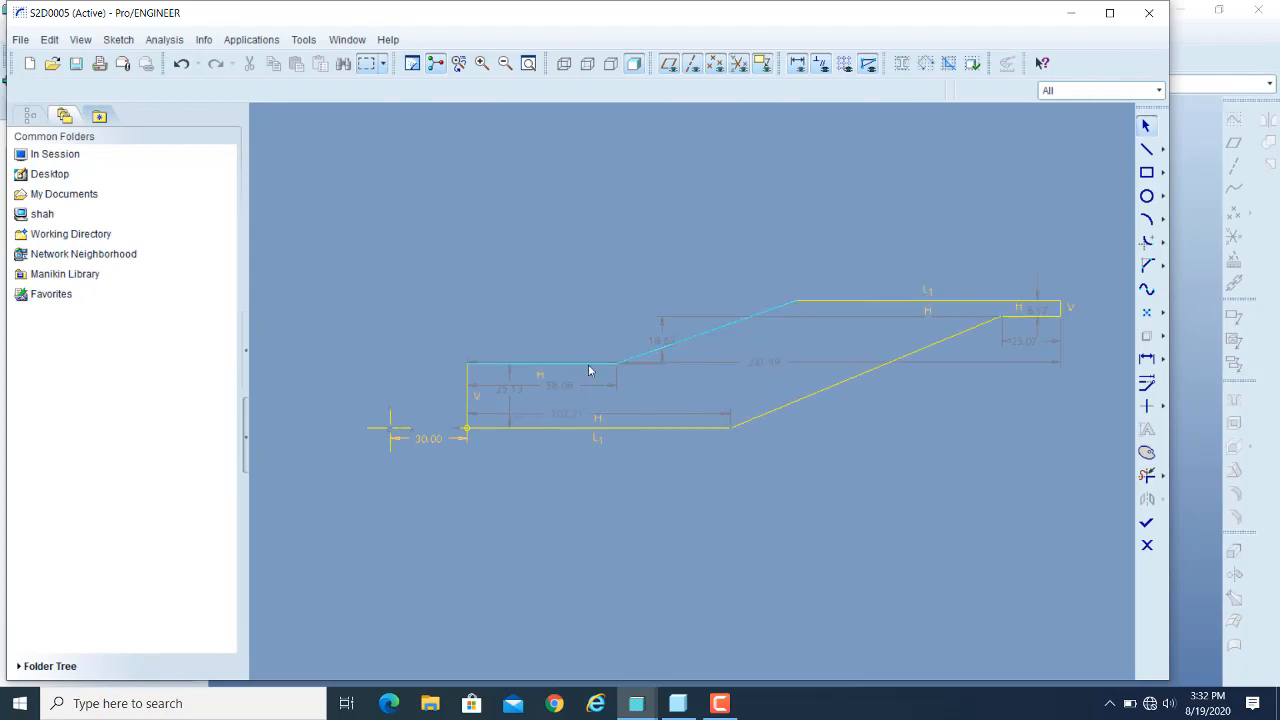
drag(589, 371, 777, 381)
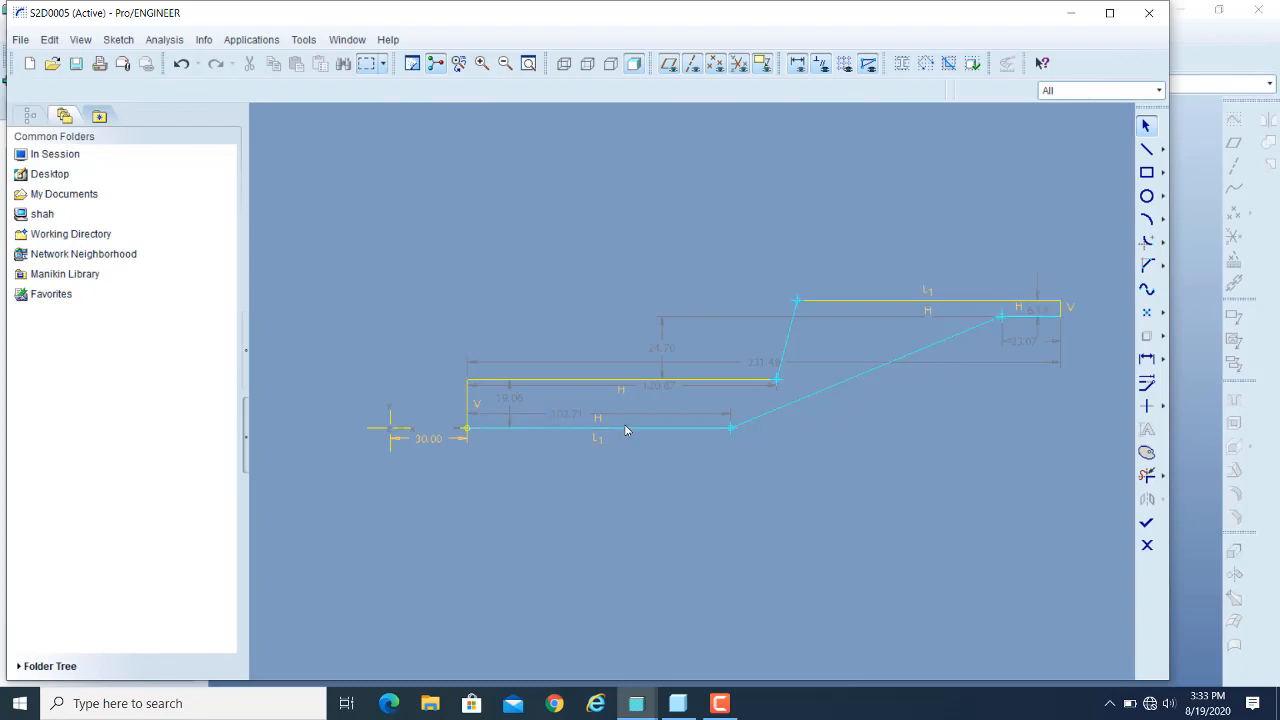
drag(626, 433, 631, 418)
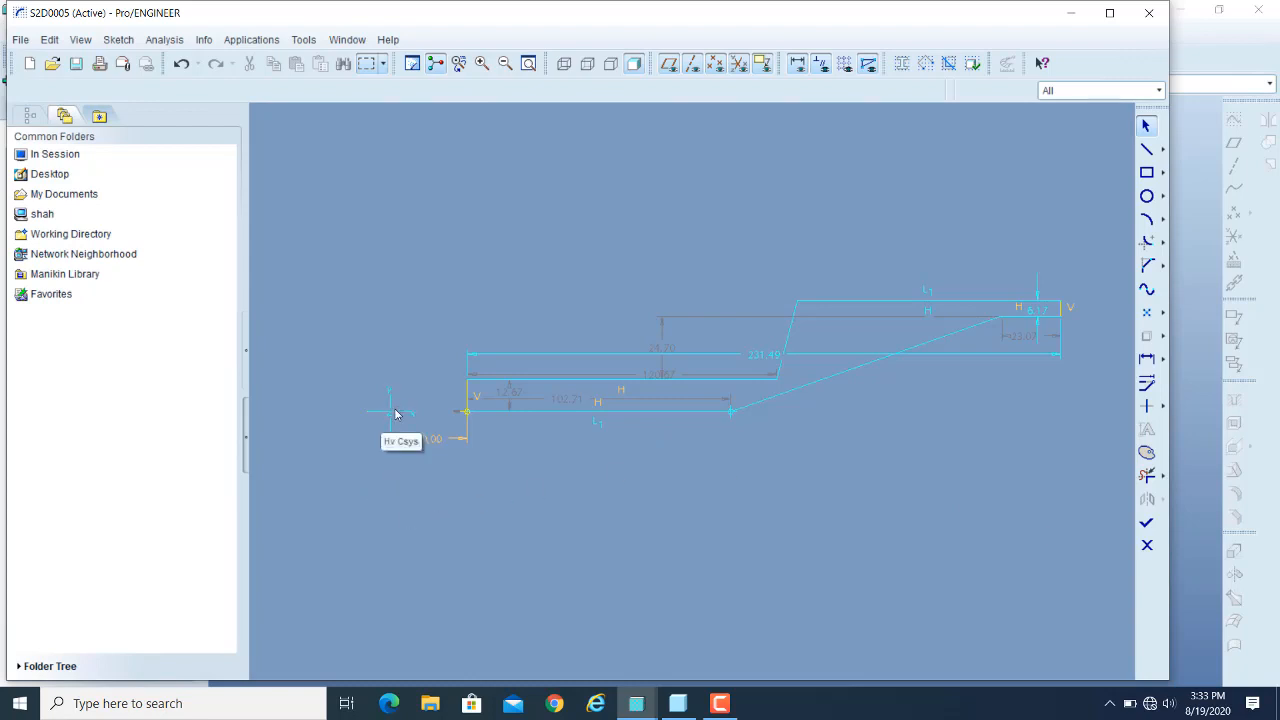
- Finish the second section and continue to section 3 with a y-axis rotation angle of 90 degrees
click(1147, 523)
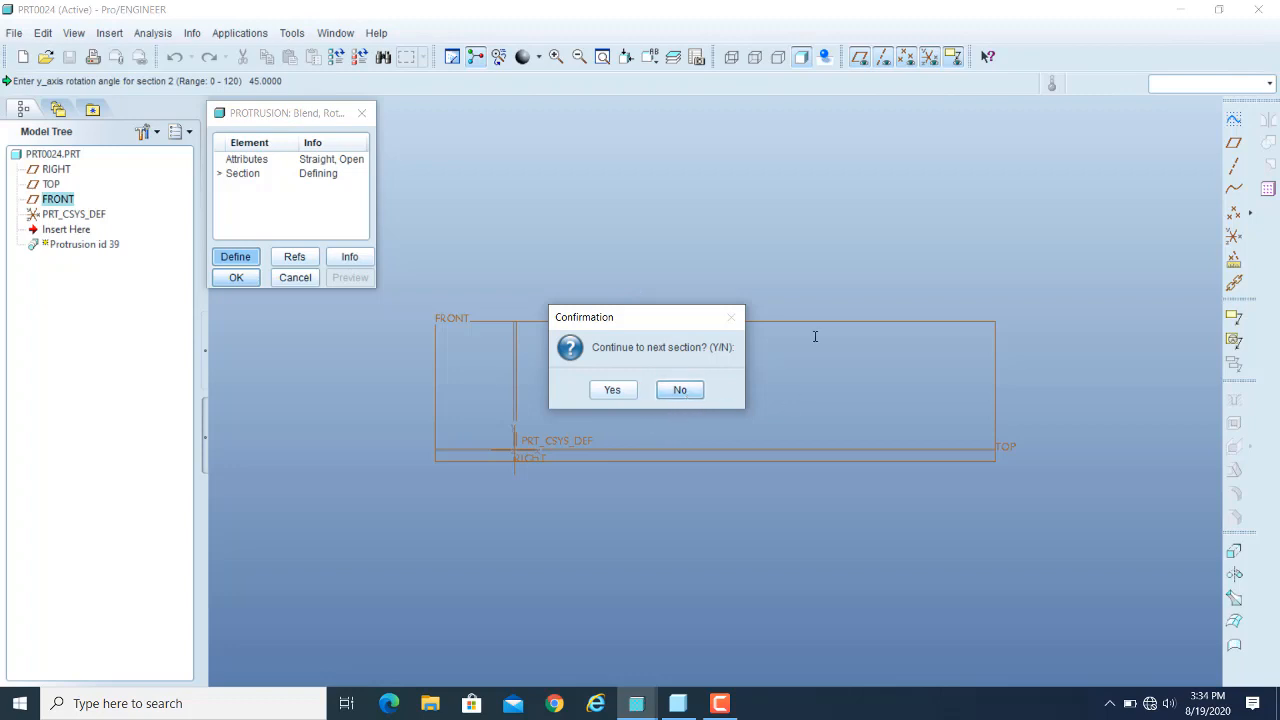
click(613, 390)
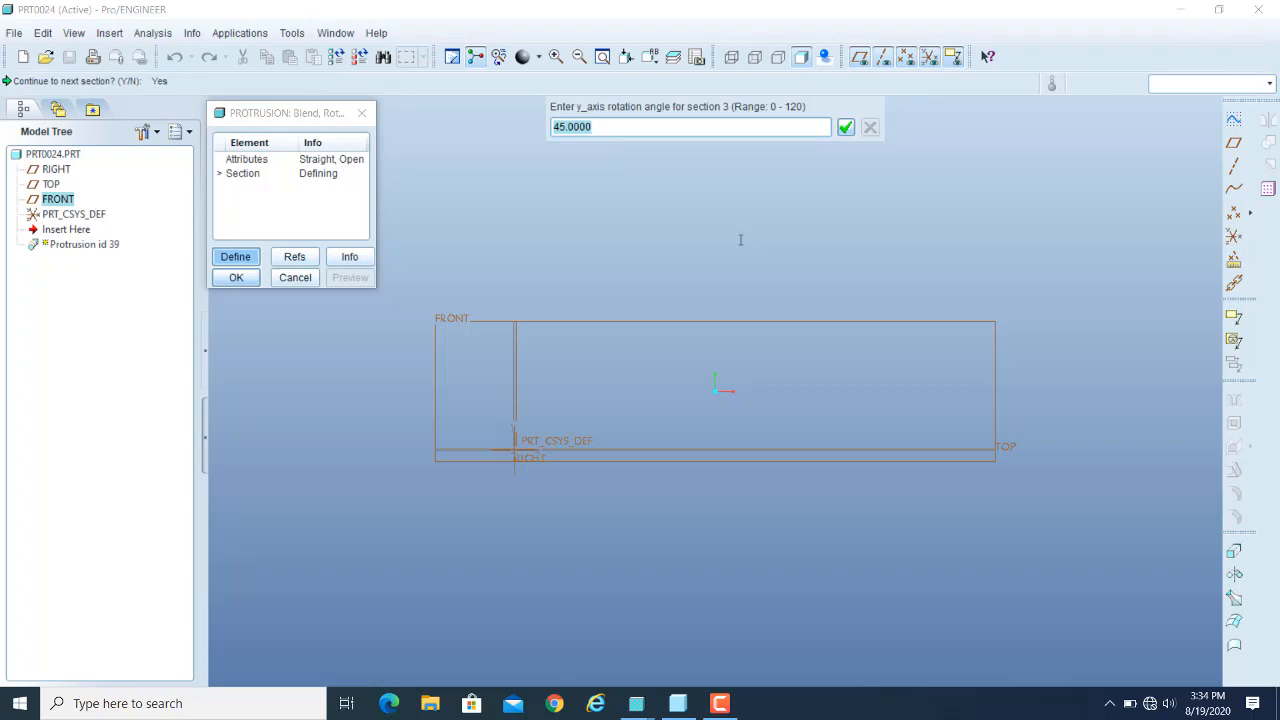
text(90)
key(Return)
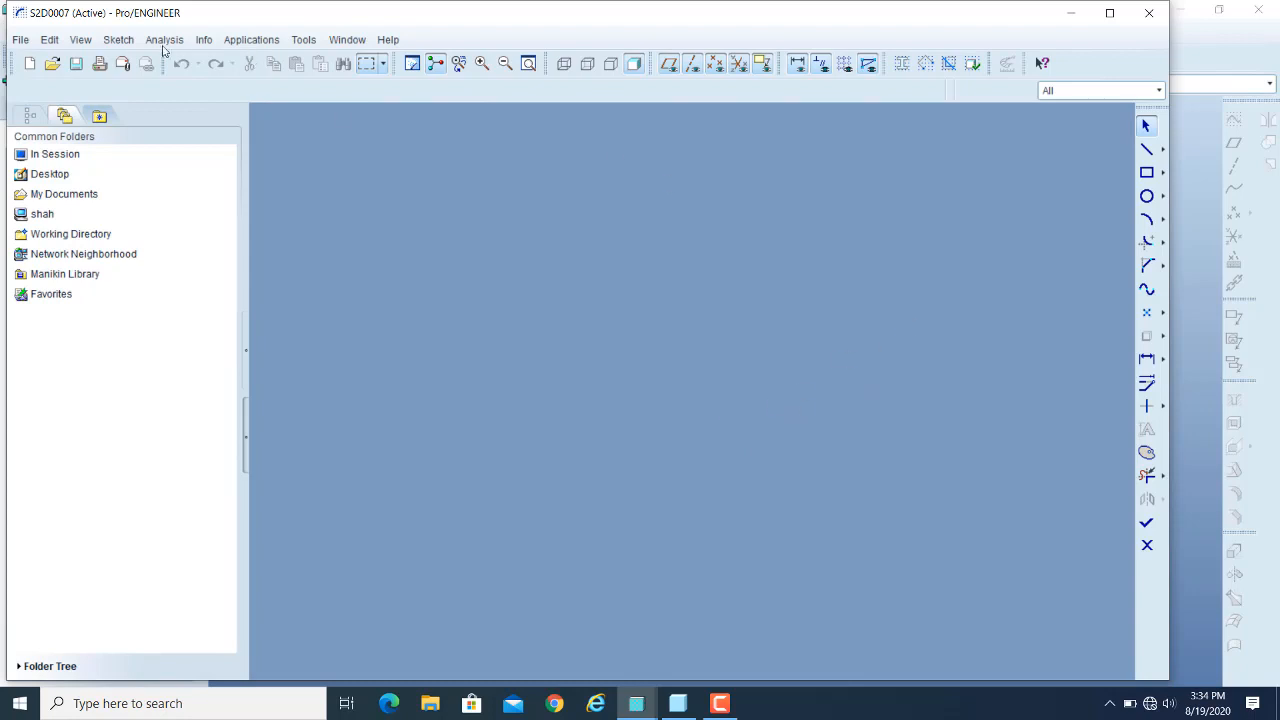
- Import the in-session section s2d0005.sec into the third section's sketch and place it near the middle of the drawing area
click(118, 42)
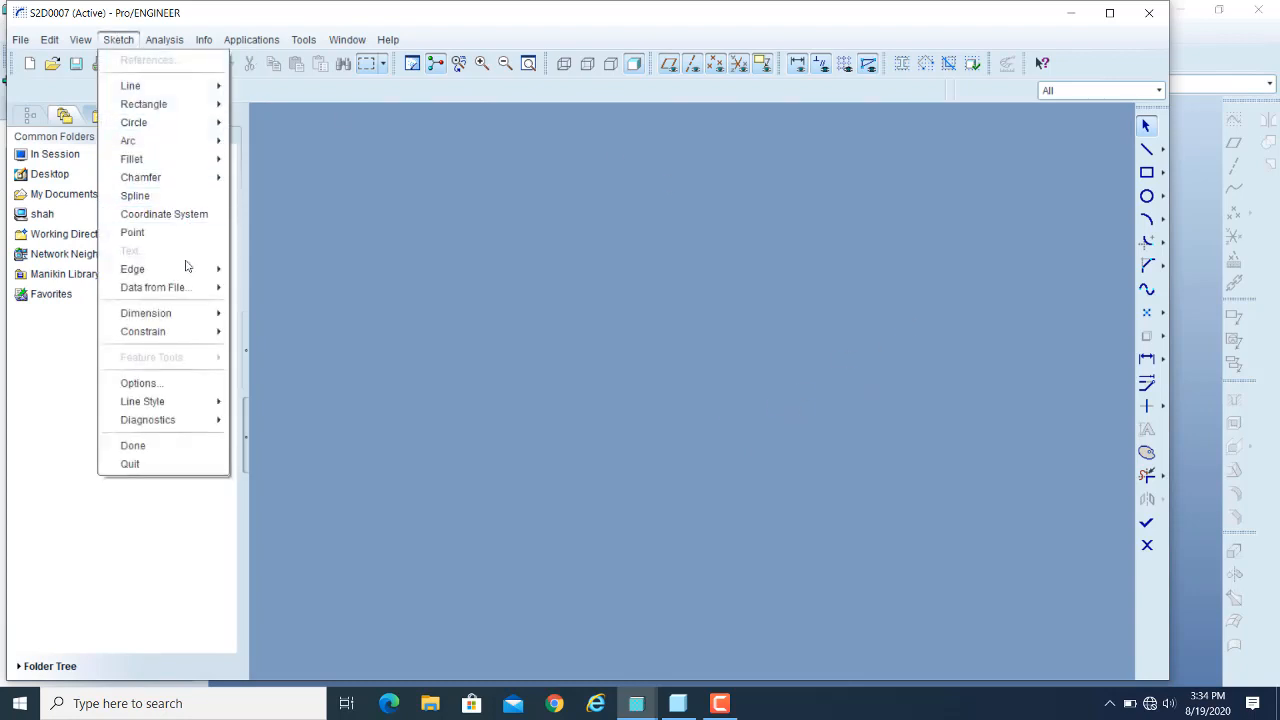
mouse_move(192, 289)
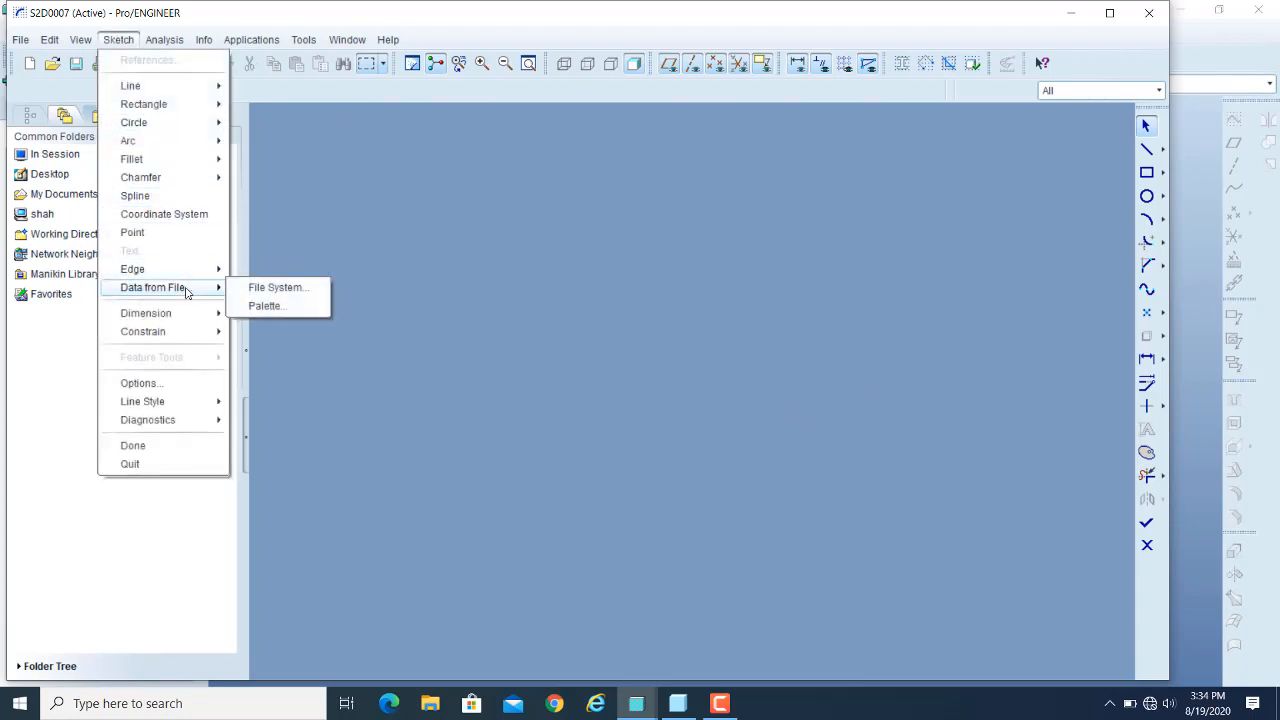
click(270, 288)
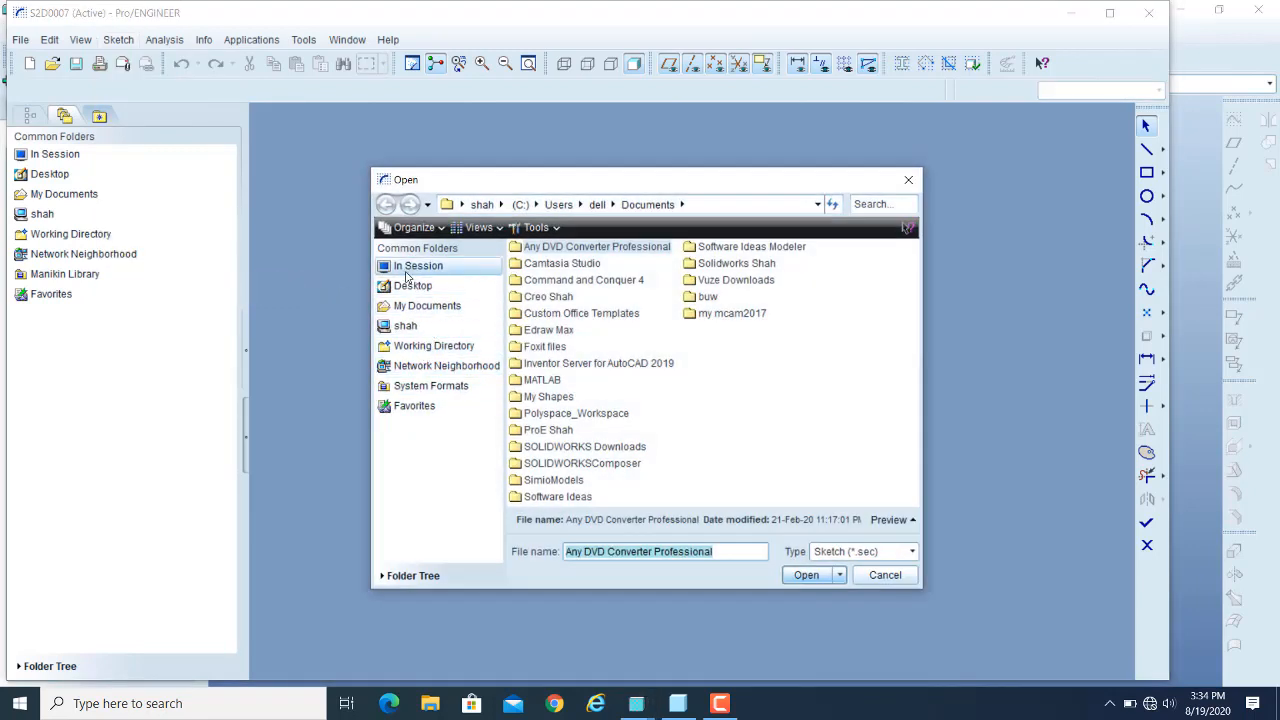
click(403, 268)
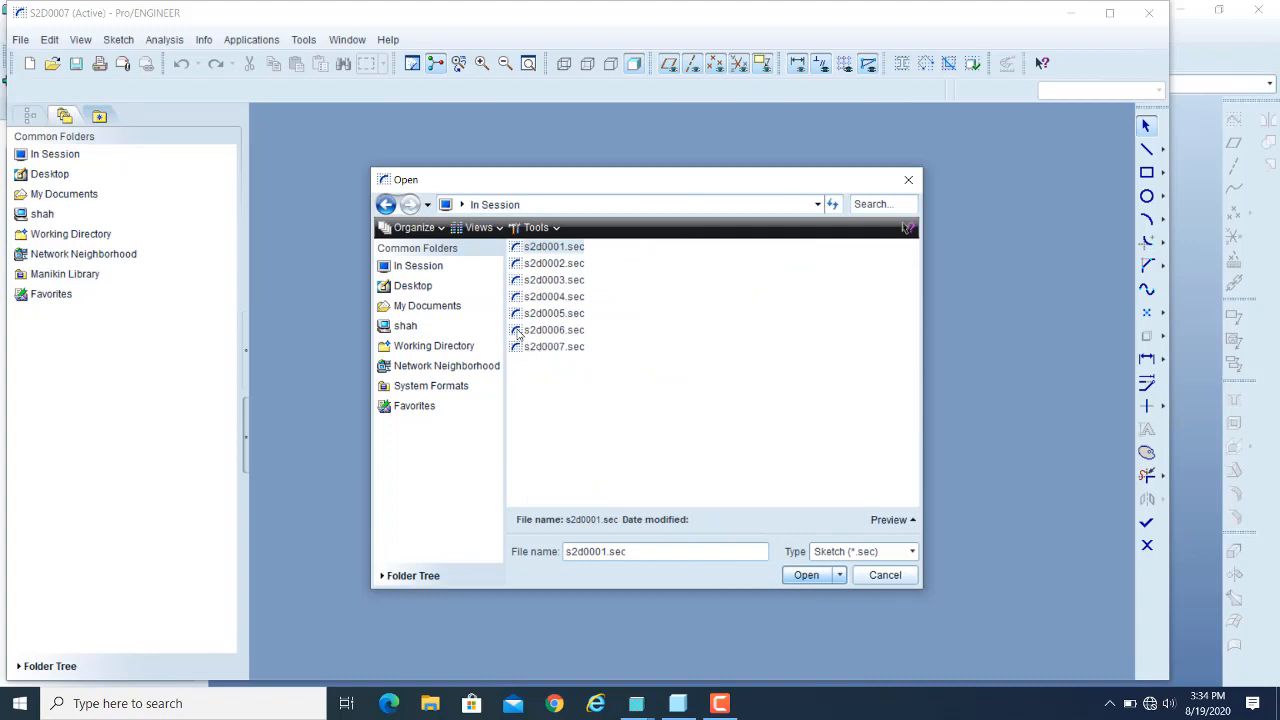
mouse_move(518, 335)
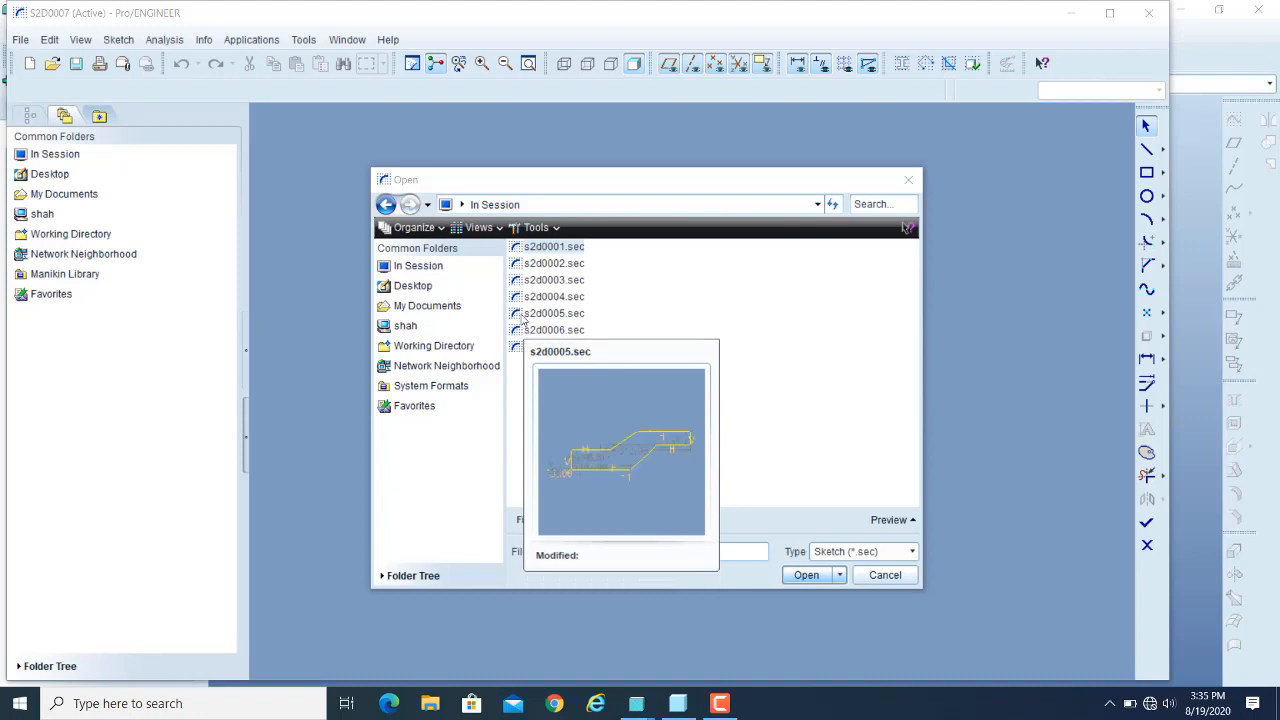
click(523, 316)
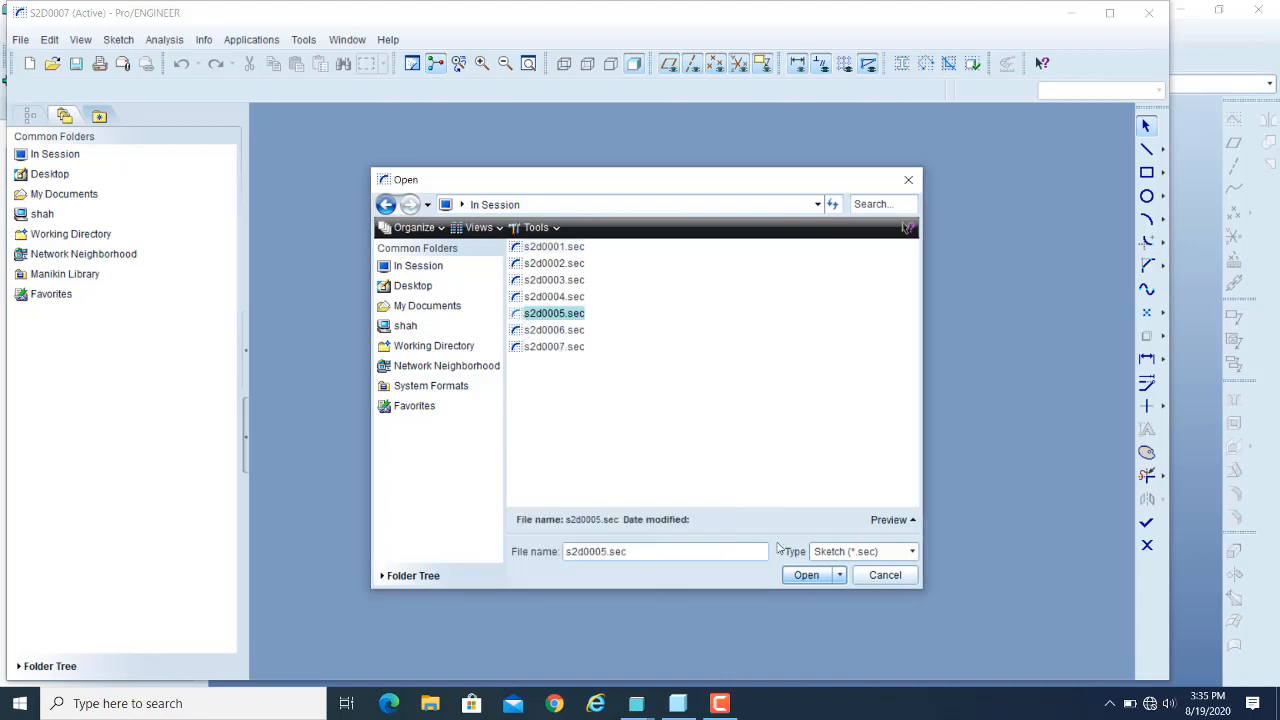
click(790, 574)
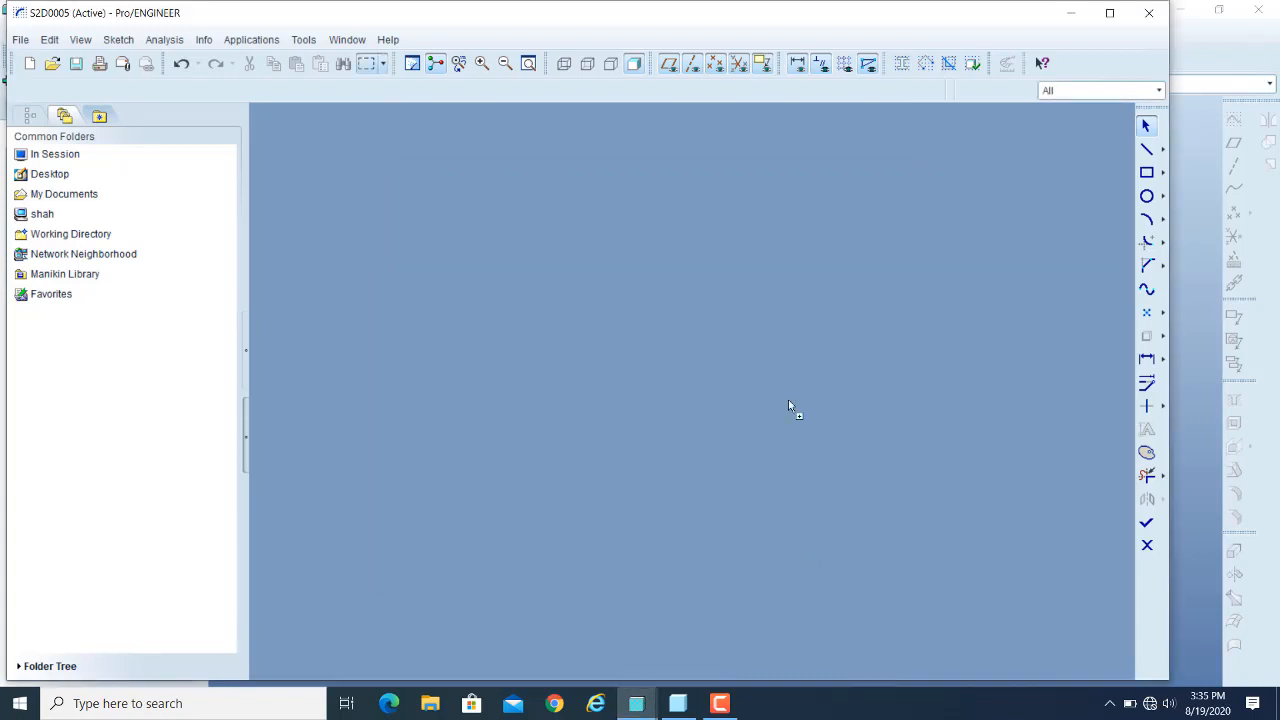
click(658, 388)
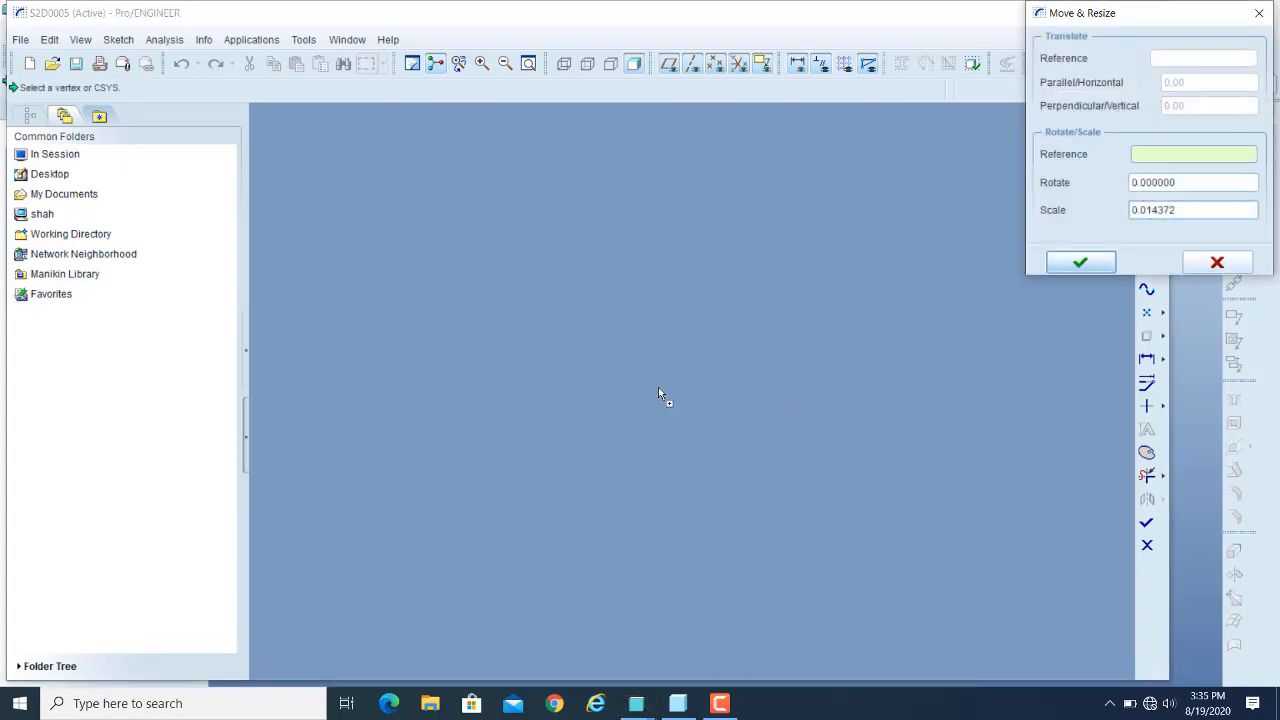
- Set the third section's import scale to 0.8, accept the placement, and fit the profile in the sketch view
double_click(1179, 210)
key(BackSpace)
text(8)
key(Return)
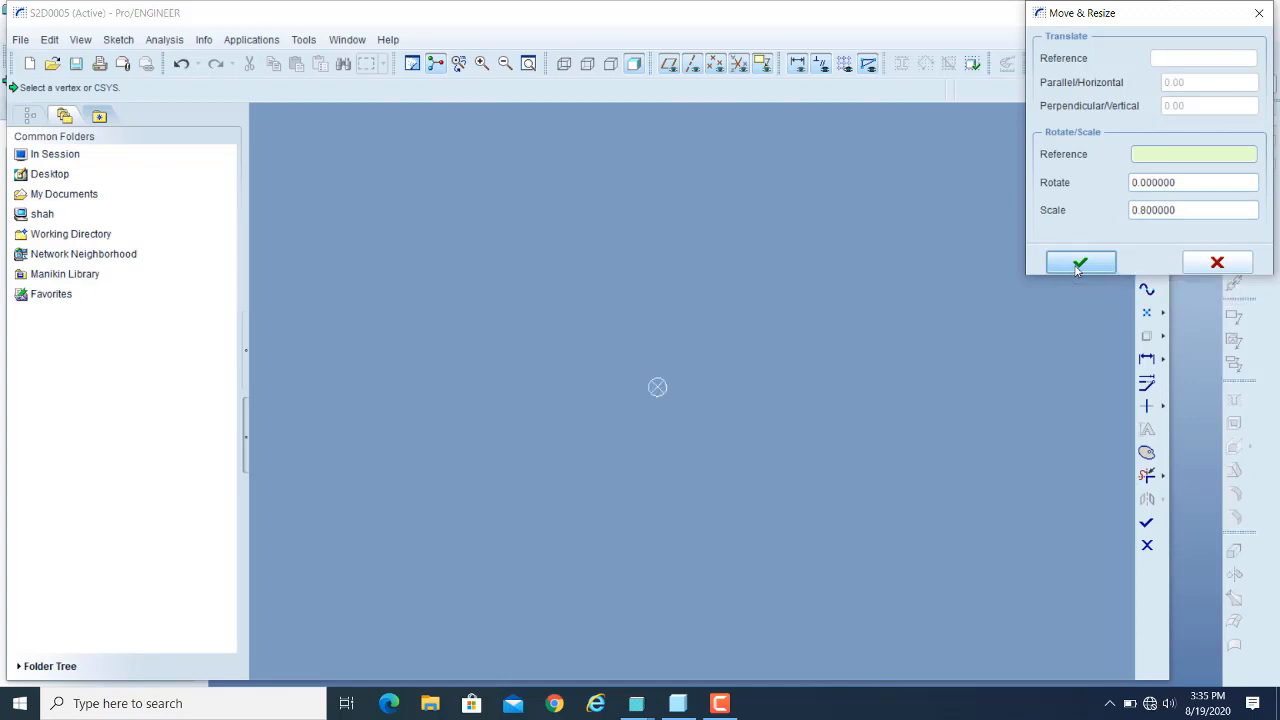
click(529, 63)
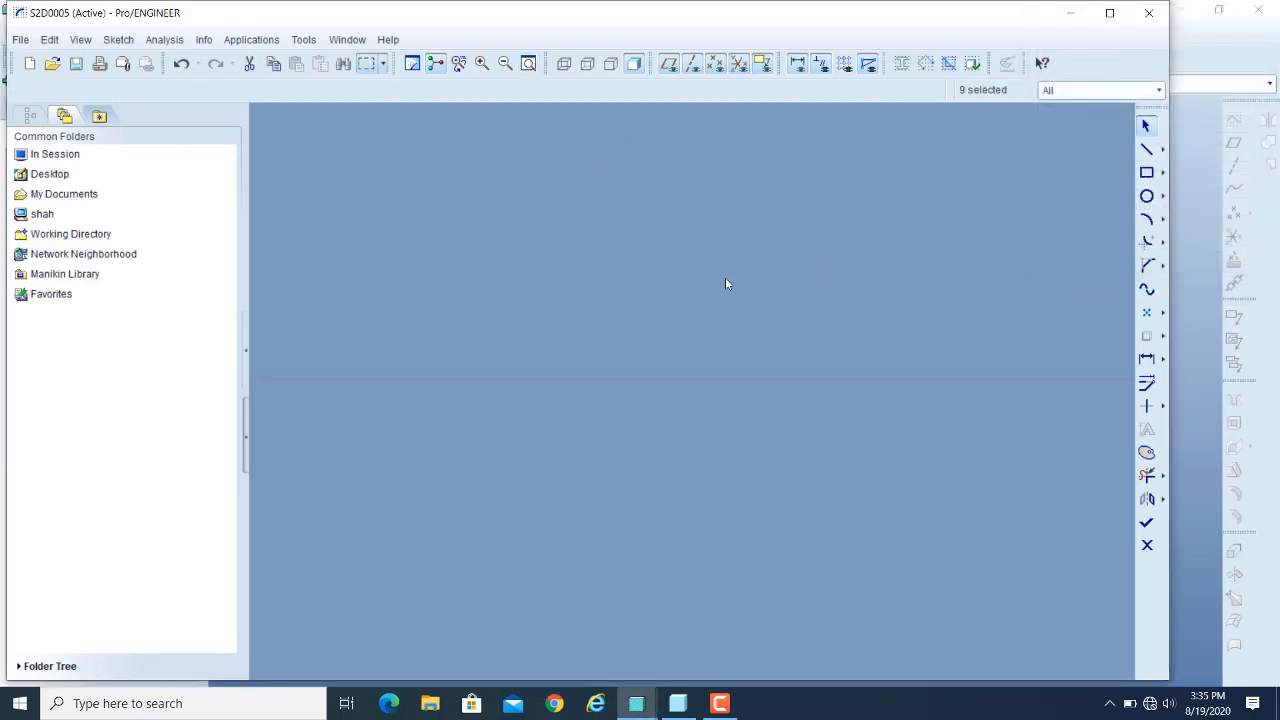
scroll(681, 283, up, 8)
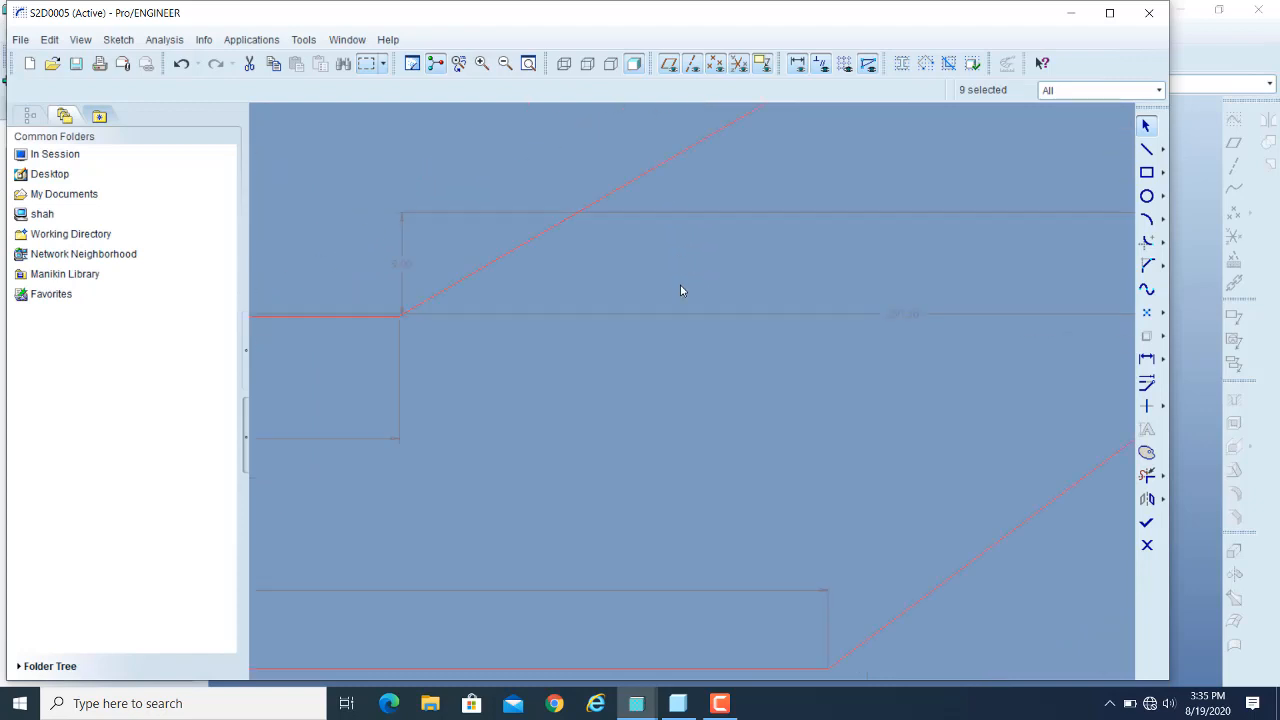
scroll(679, 296, down, 4)
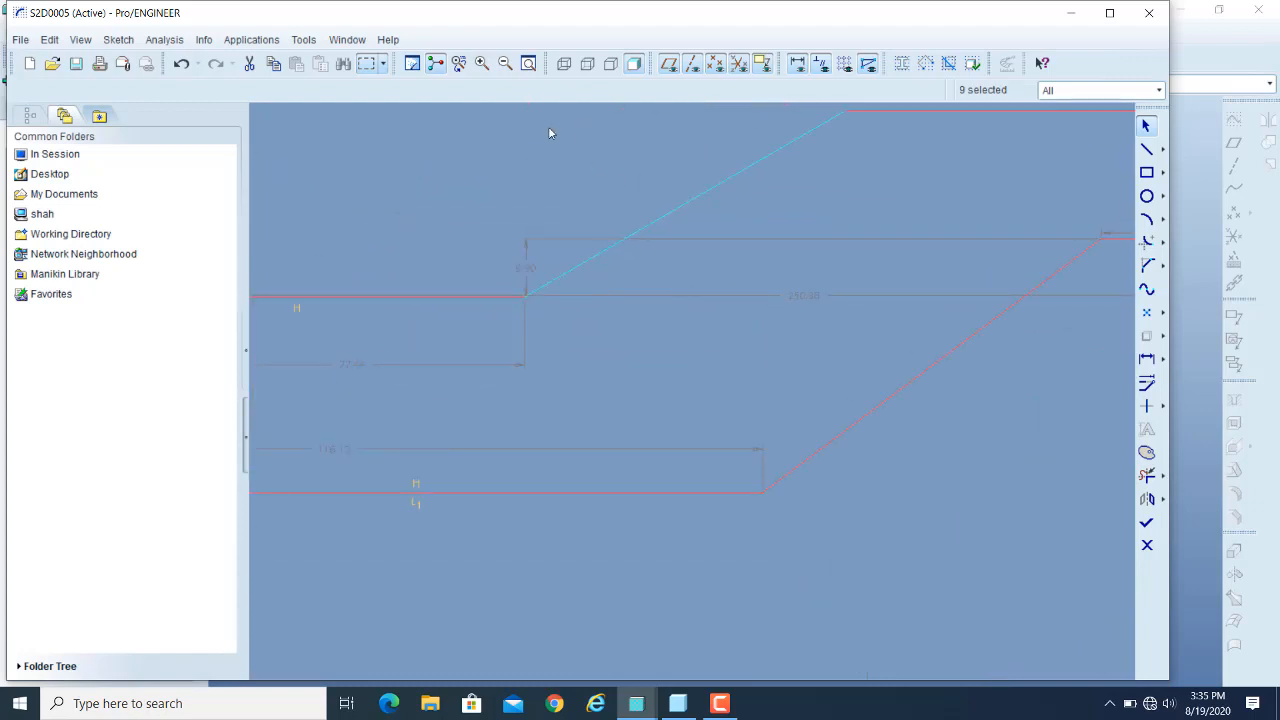
click(529, 63)
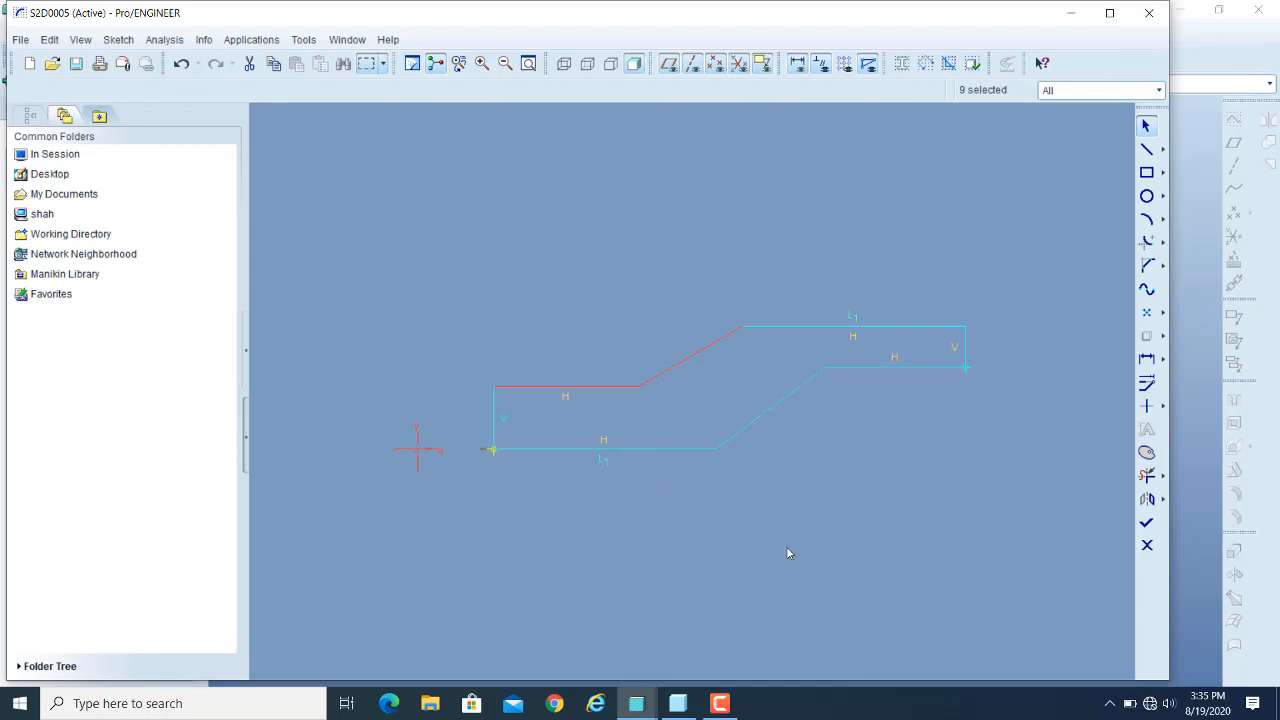
- Reshape the third section's upper arm to about 33 high with a lower edge about 132 long, and finish without adding another section
click(983, 442)
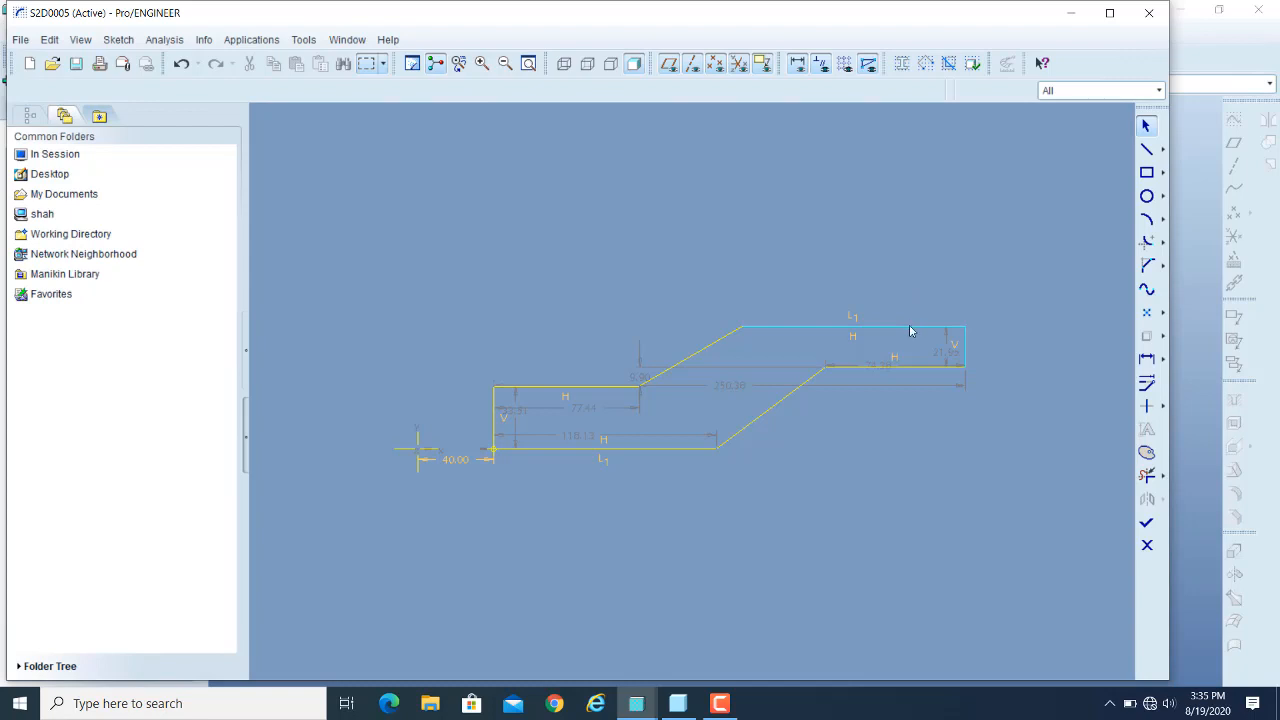
mouse_move(910, 331)
mouse_down()
mouse_move(911, 309)
mouse_move(998, 337)
mouse_up()
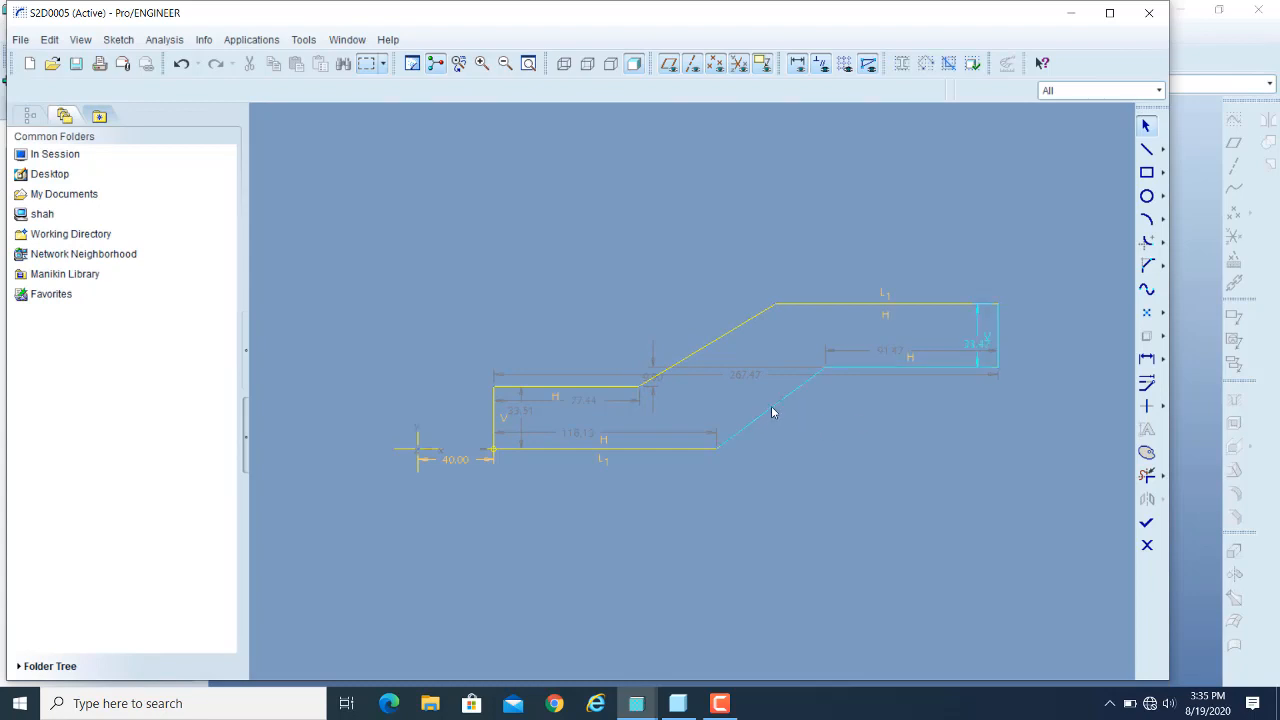
mouse_move(771, 406)
mouse_down()
mouse_move(758, 383)
mouse_move(745, 391)
mouse_up()
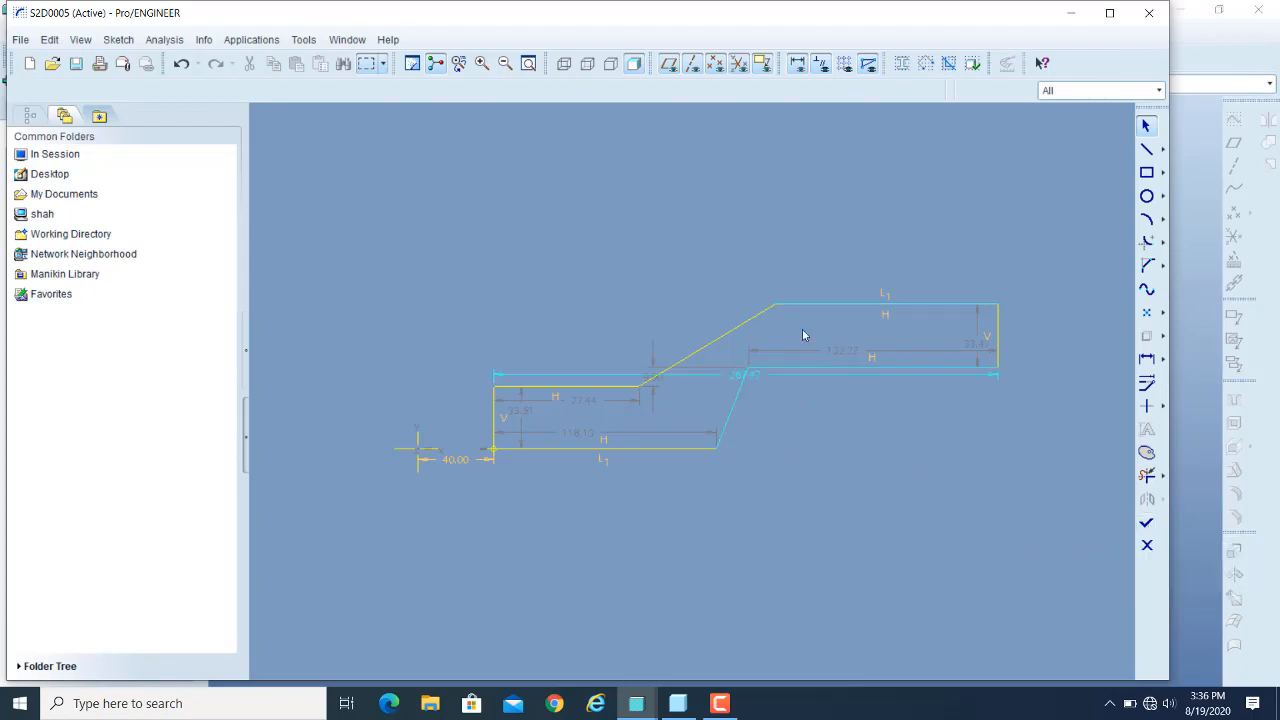
click(1147, 522)
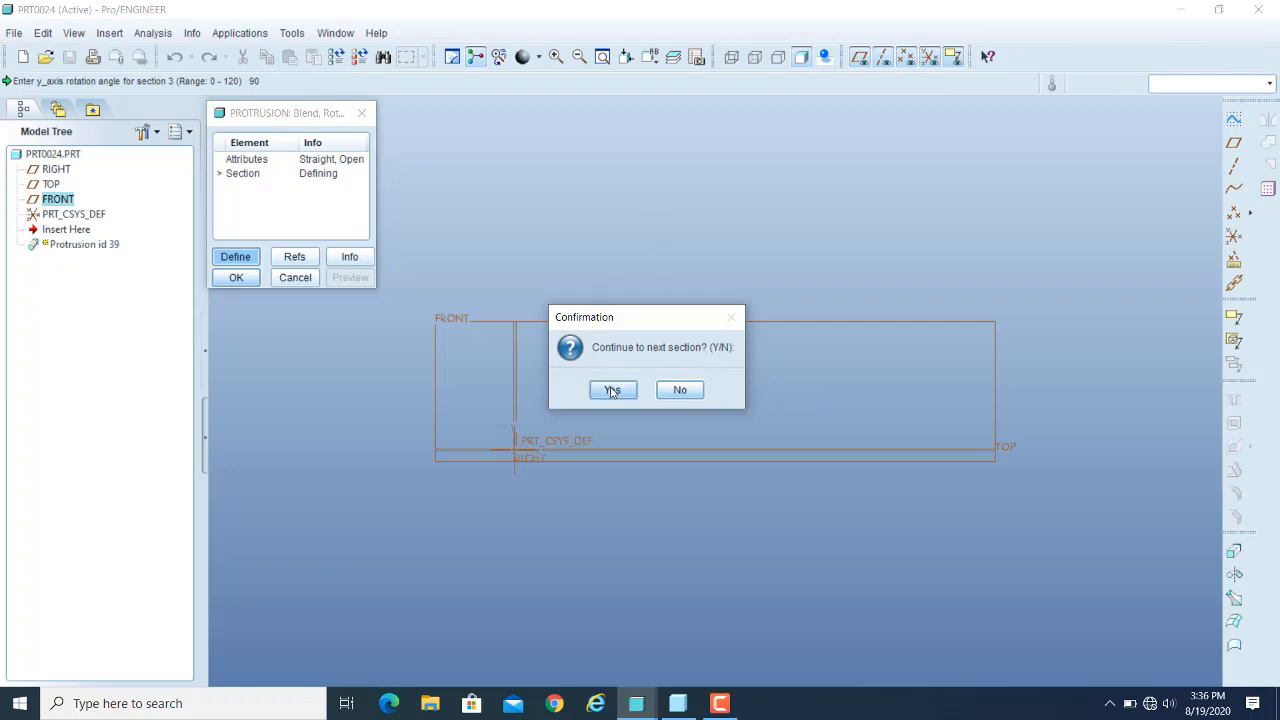
click(680, 393)
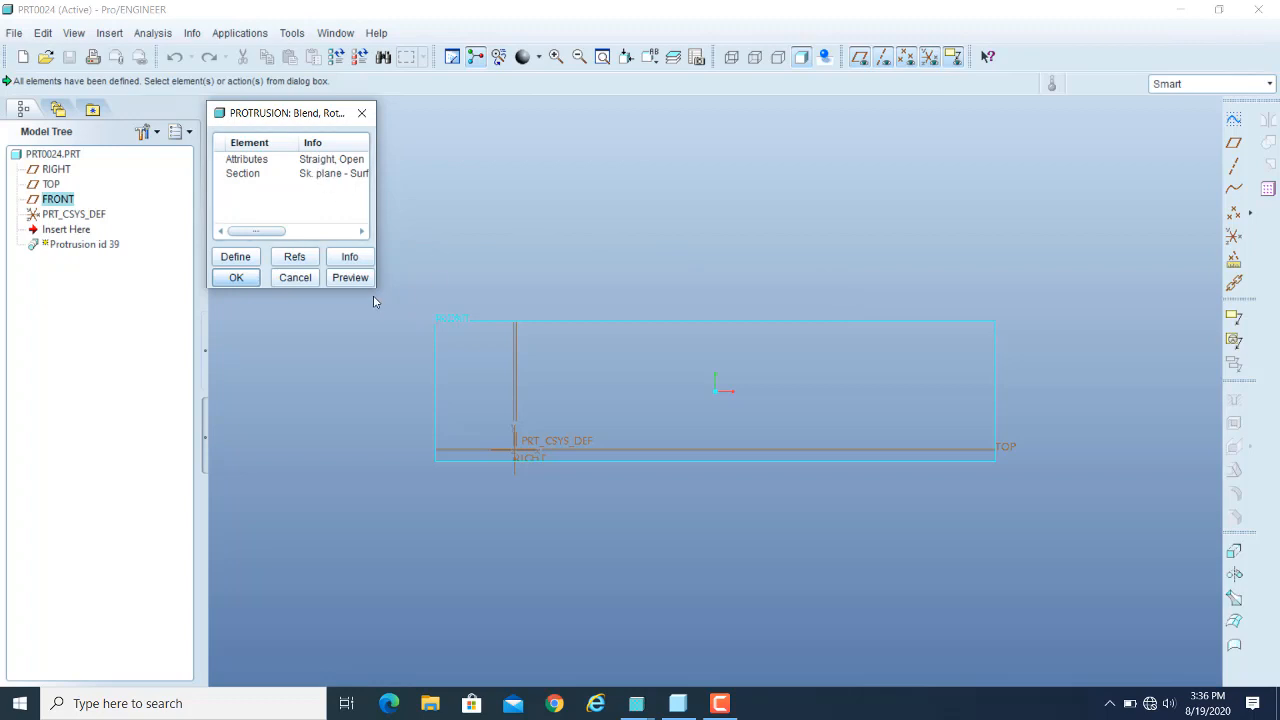
- Preview the three-section rotational blend and inspect it from several angles in wireframe and shaded display
click(349, 283)
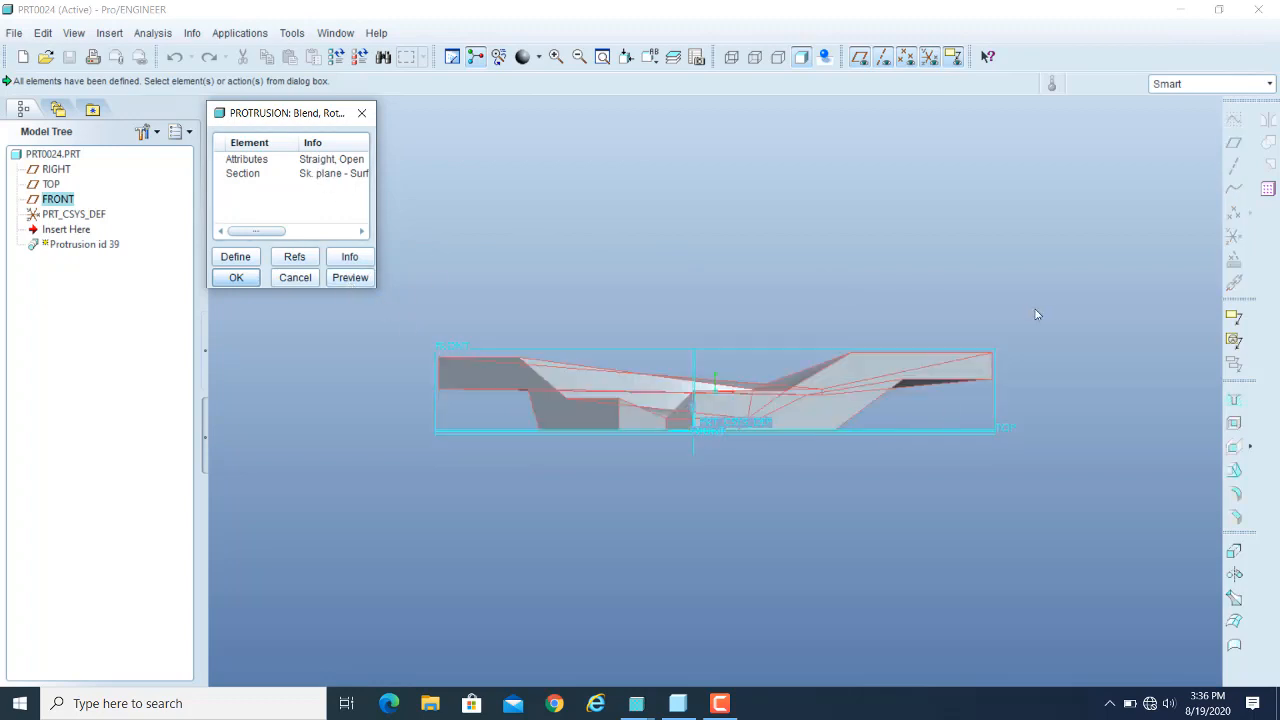
middle_drag(1039, 315, 1002, 368)
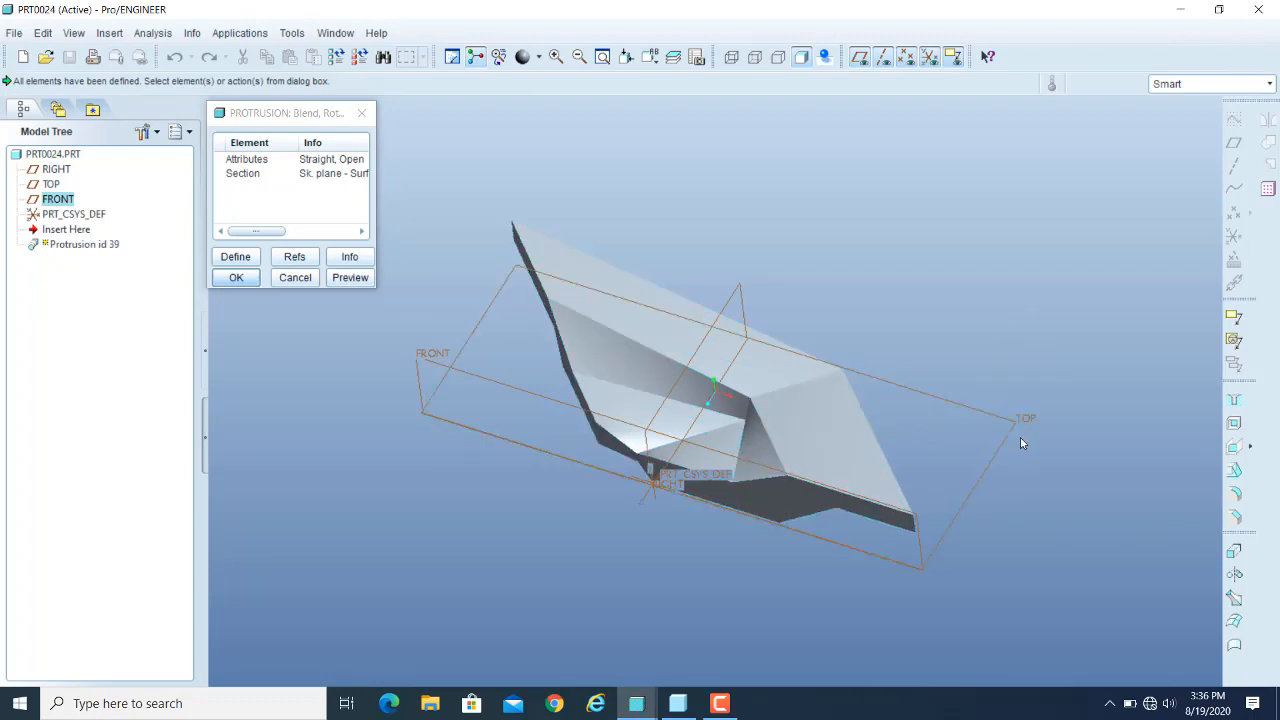
click(732, 57)
mouse_move(990, 324)
middle_down()
mouse_move(977, 292)
mouse_move(997, 286)
mouse_move(1010, 298)
mouse_move(981, 298)
mouse_move(1057, 408)
mouse_move(1057, 426)
mouse_move(1040, 428)
mouse_move(1026, 410)
mouse_move(1040, 390)
mouse_move(1088, 372)
mouse_move(1095, 385)
mouse_move(1083, 386)
middle_up()
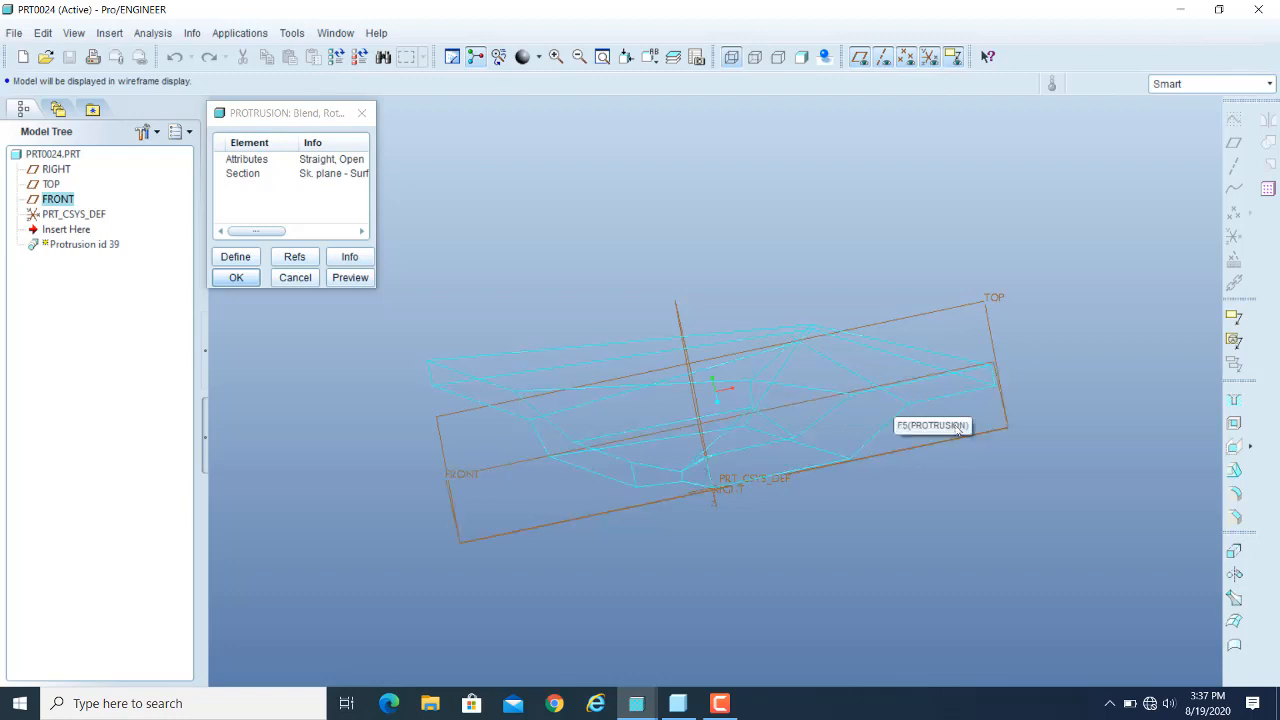
middle_drag(1124, 315, 1027, 425)
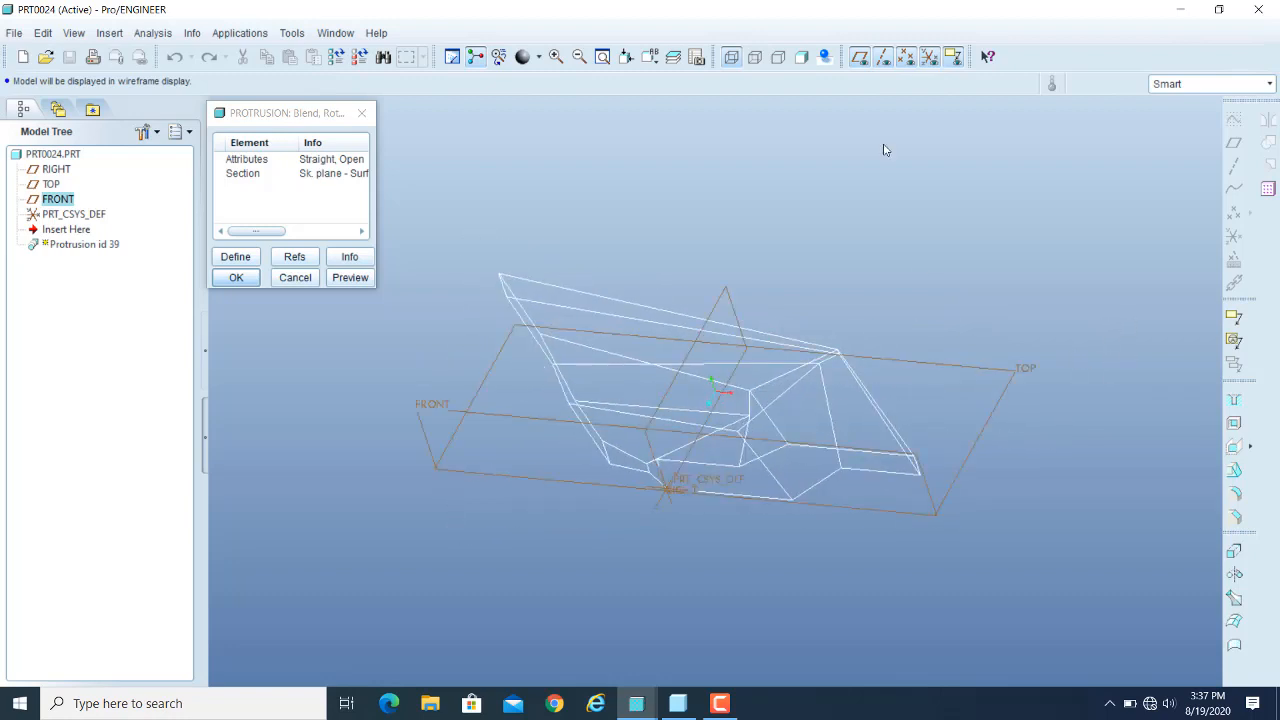
click(801, 60)
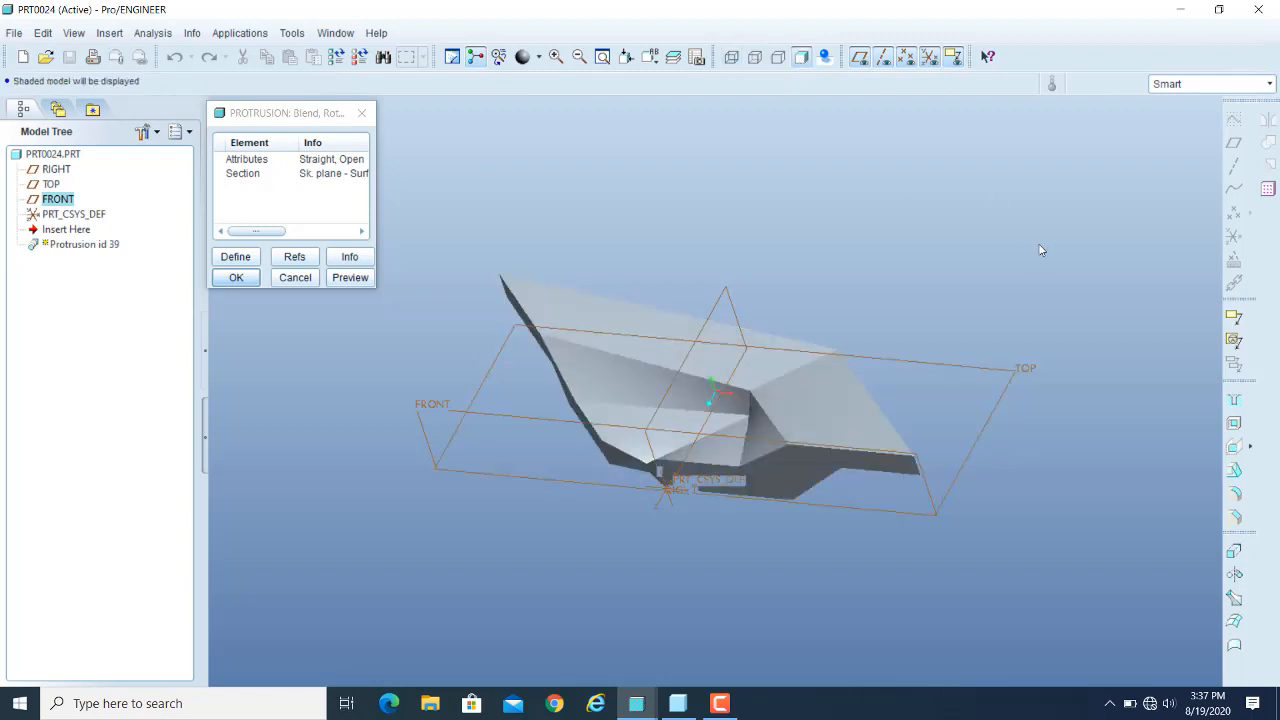
- Redefine the rotational blend's attributes as Smooth with open ends, and preview the protrusion
click(757, 60)
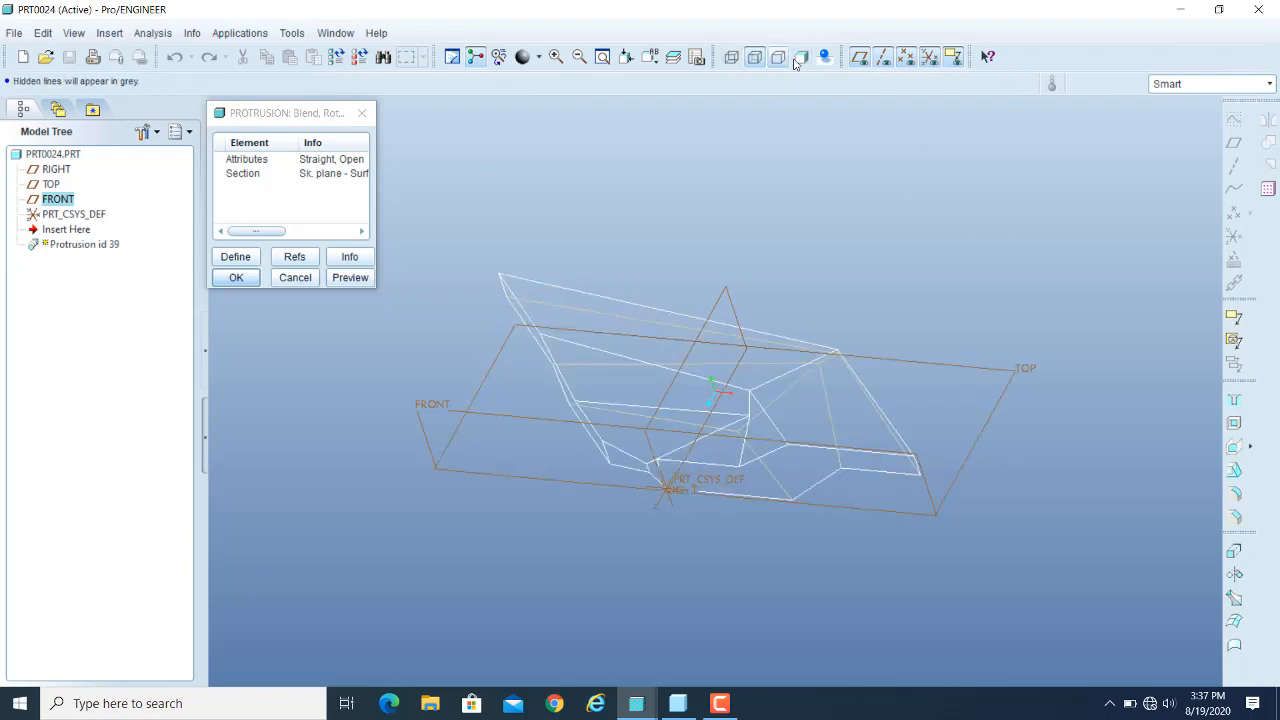
click(801, 58)
middle_drag(1044, 256, 1015, 261)
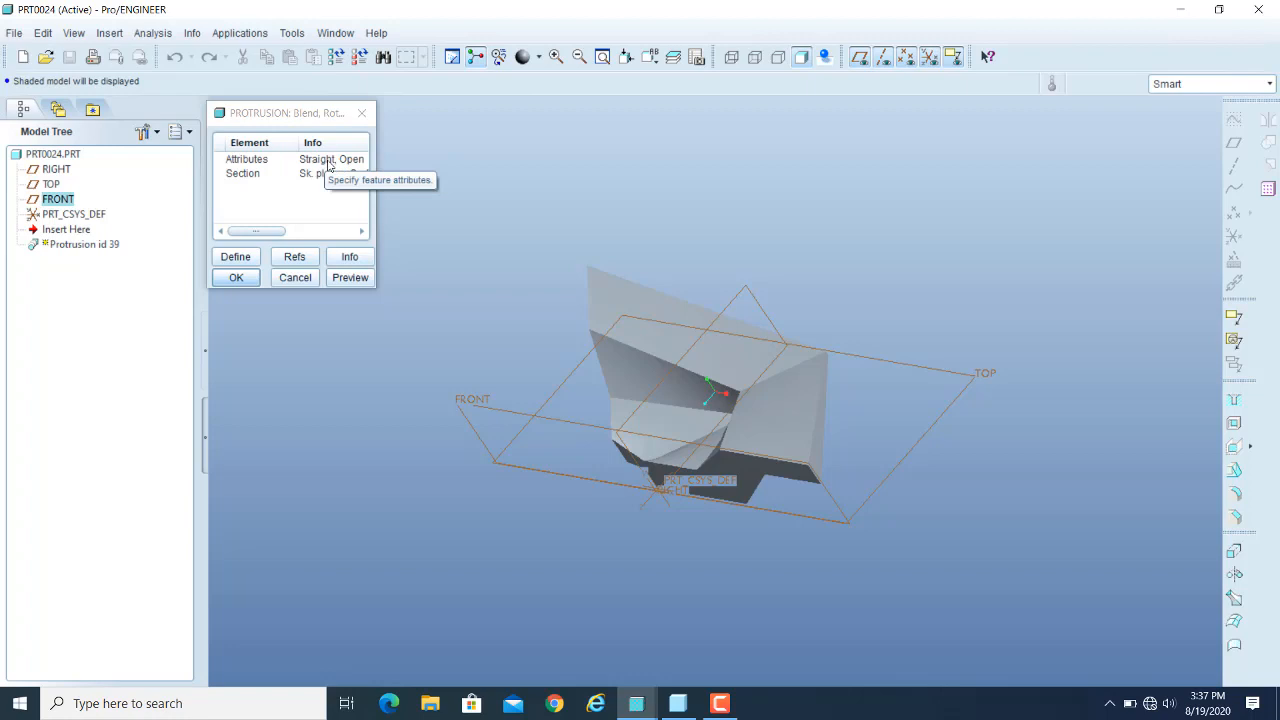
middle_drag(845, 257, 868, 276)
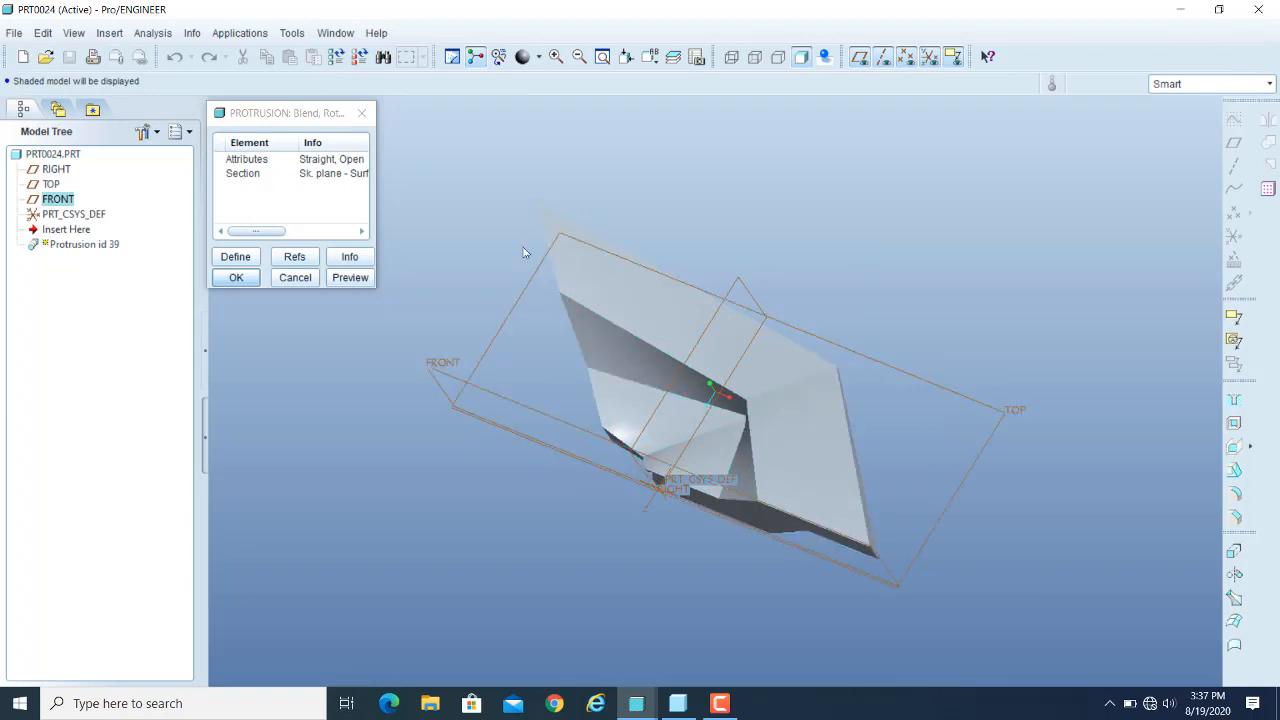
click(251, 163)
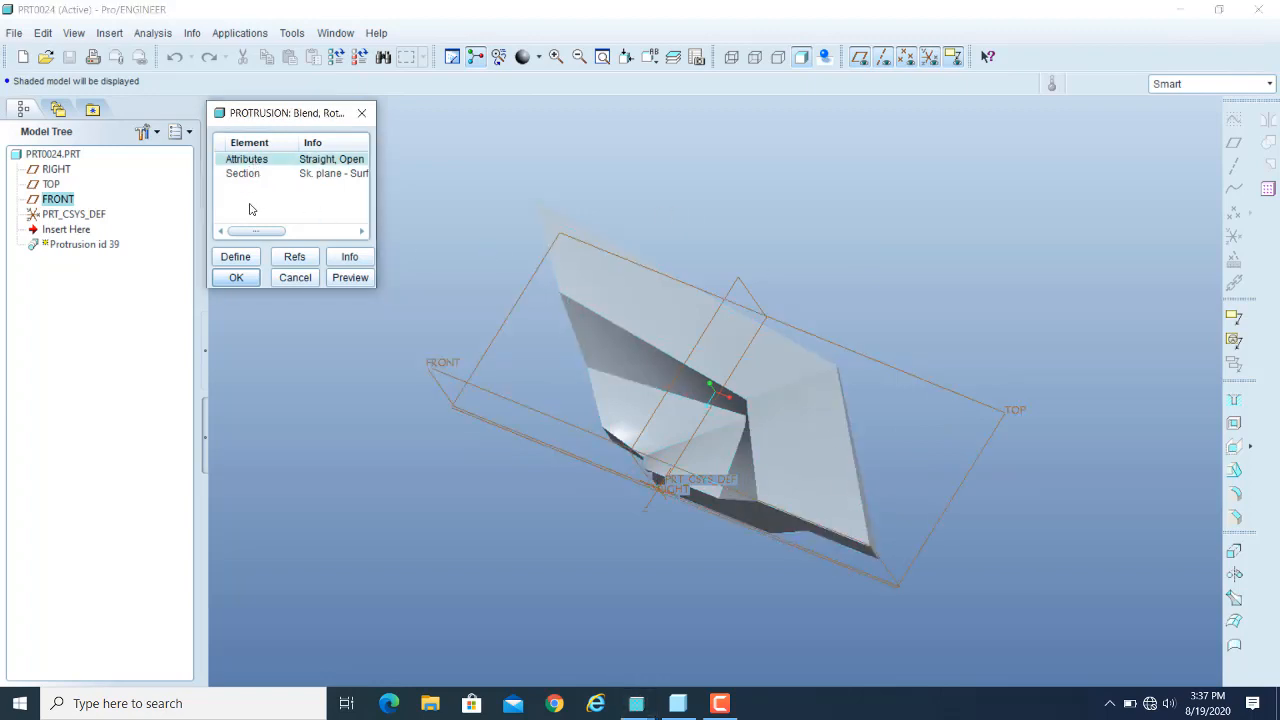
click(236, 257)
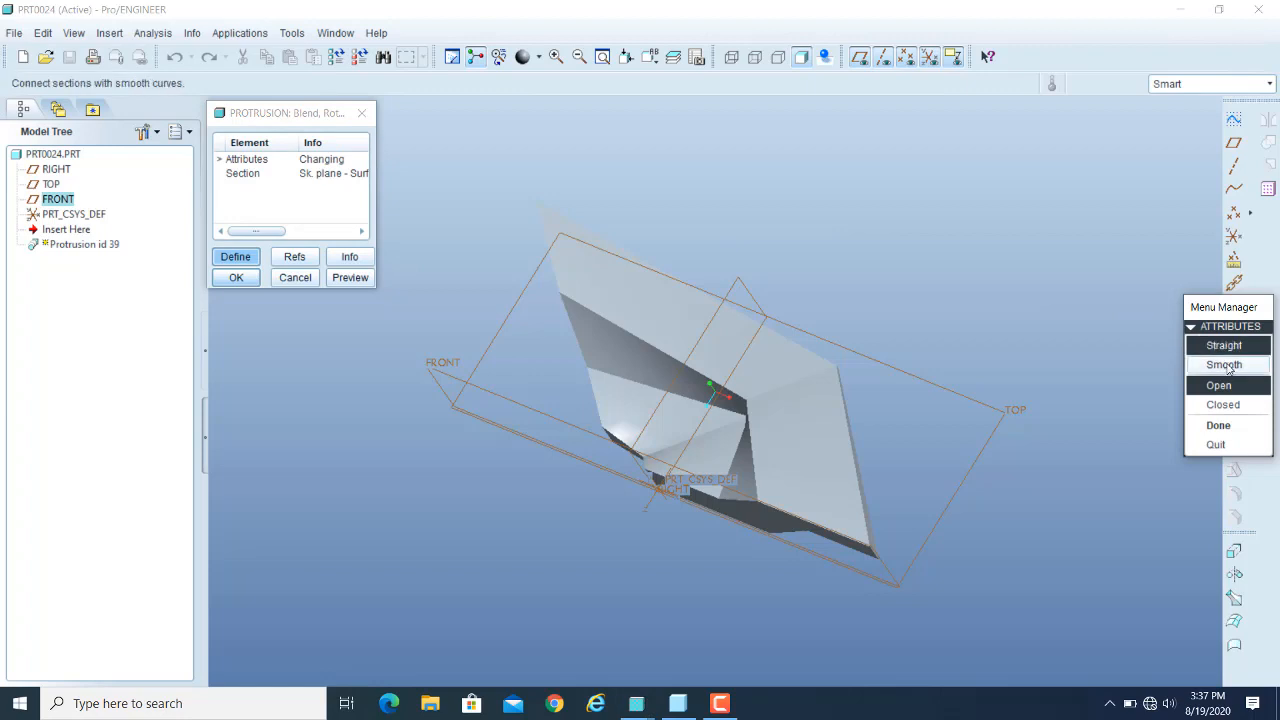
click(1225, 370)
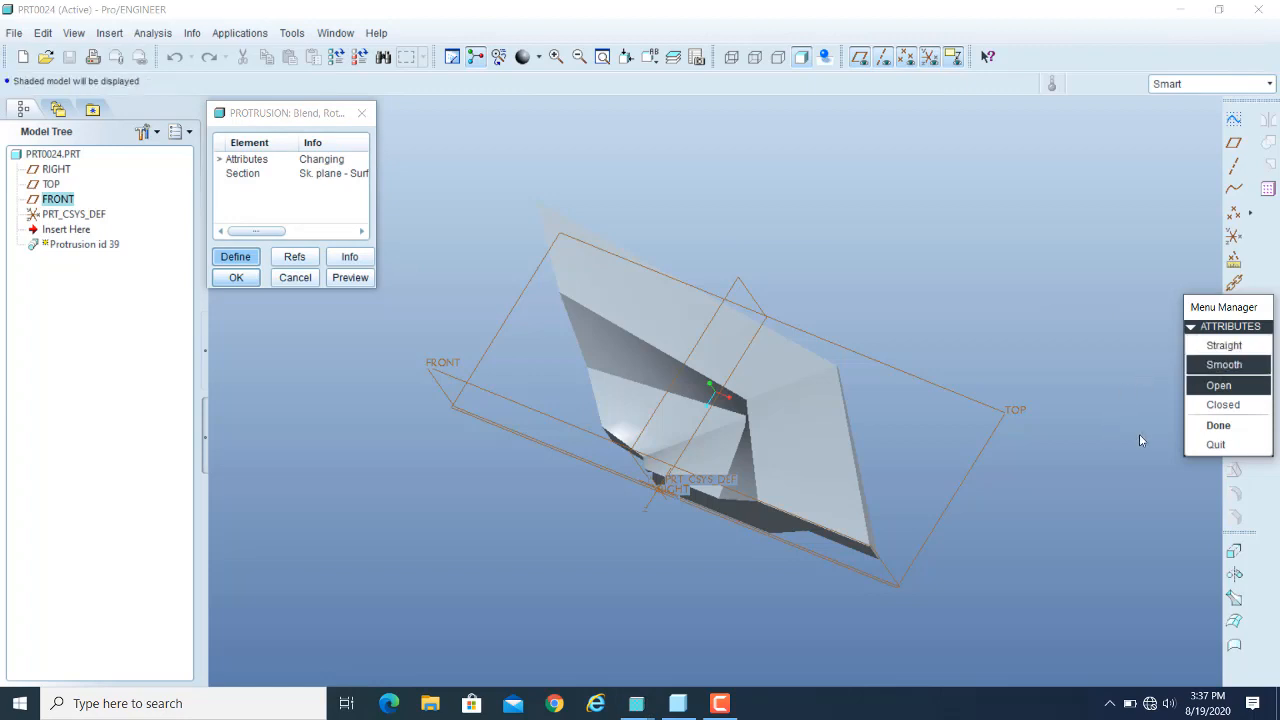
click(1218, 428)
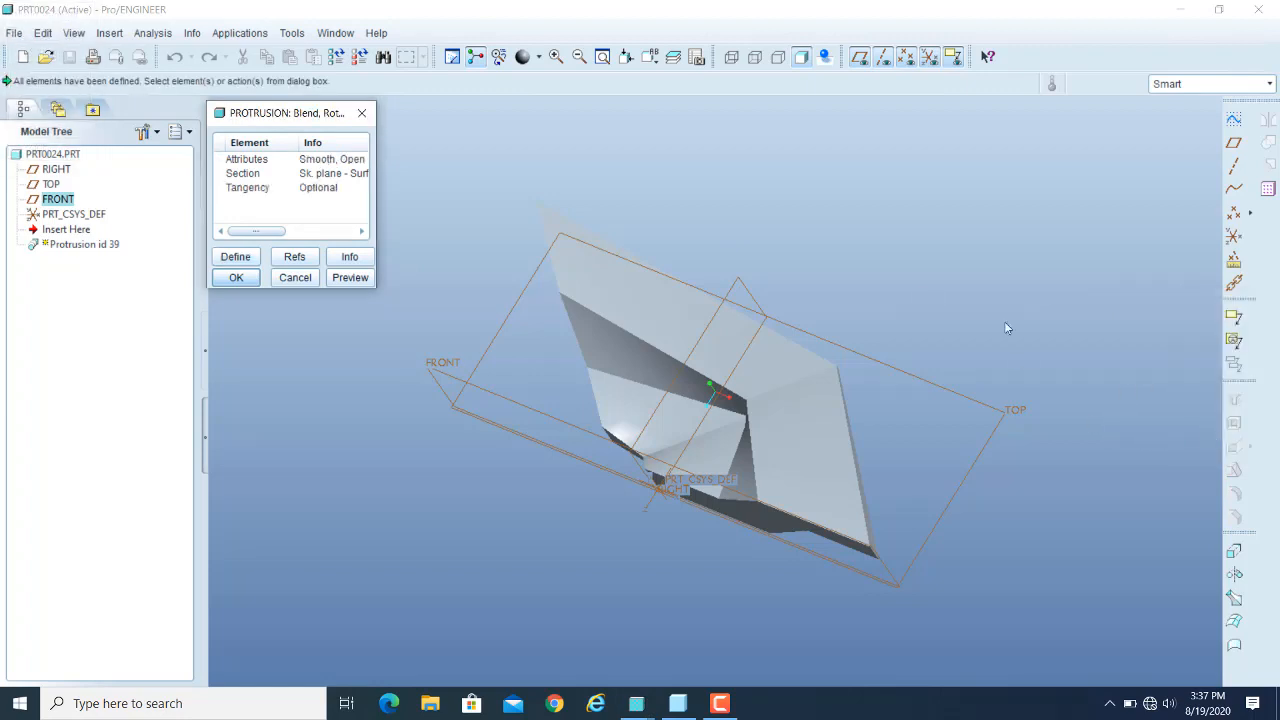
click(349, 278)
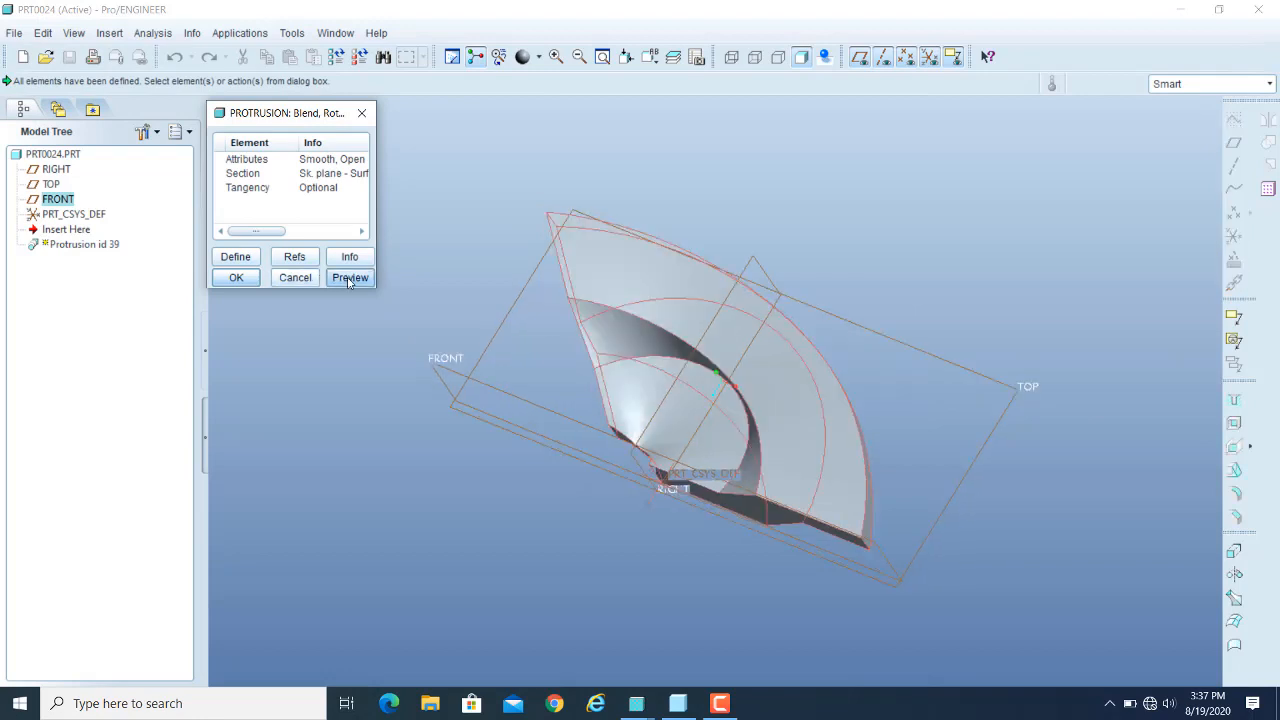
- Hide the datum planes and coordinate systems, and inspect the smooth open blend from several angles
middle_drag(800, 279, 866, 297)
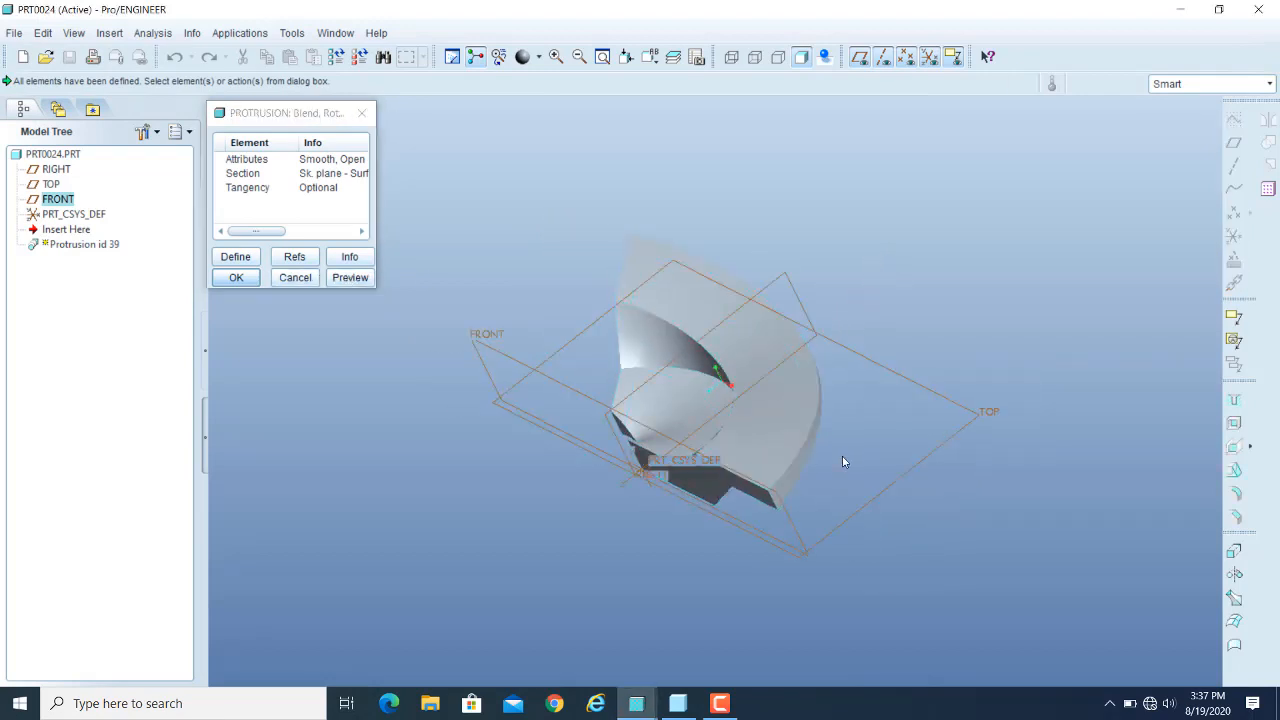
middle_drag(842, 462, 749, 480)
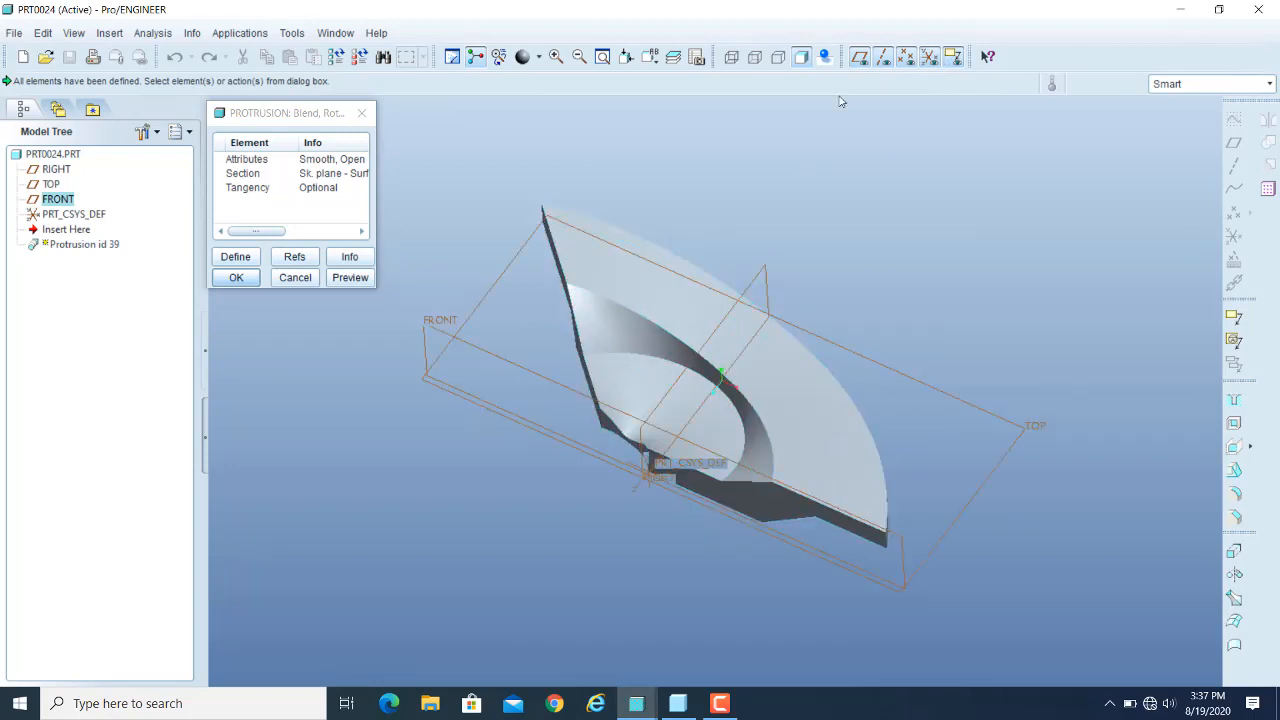
click(859, 57)
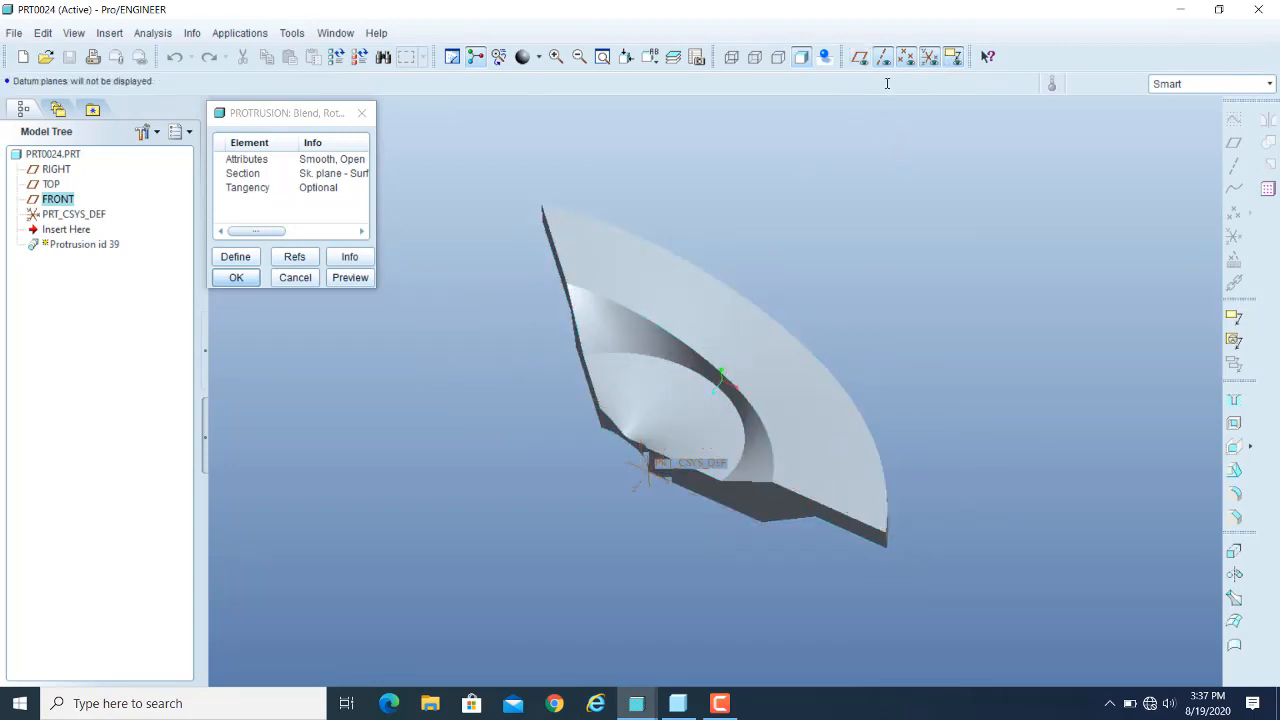
click(929, 57)
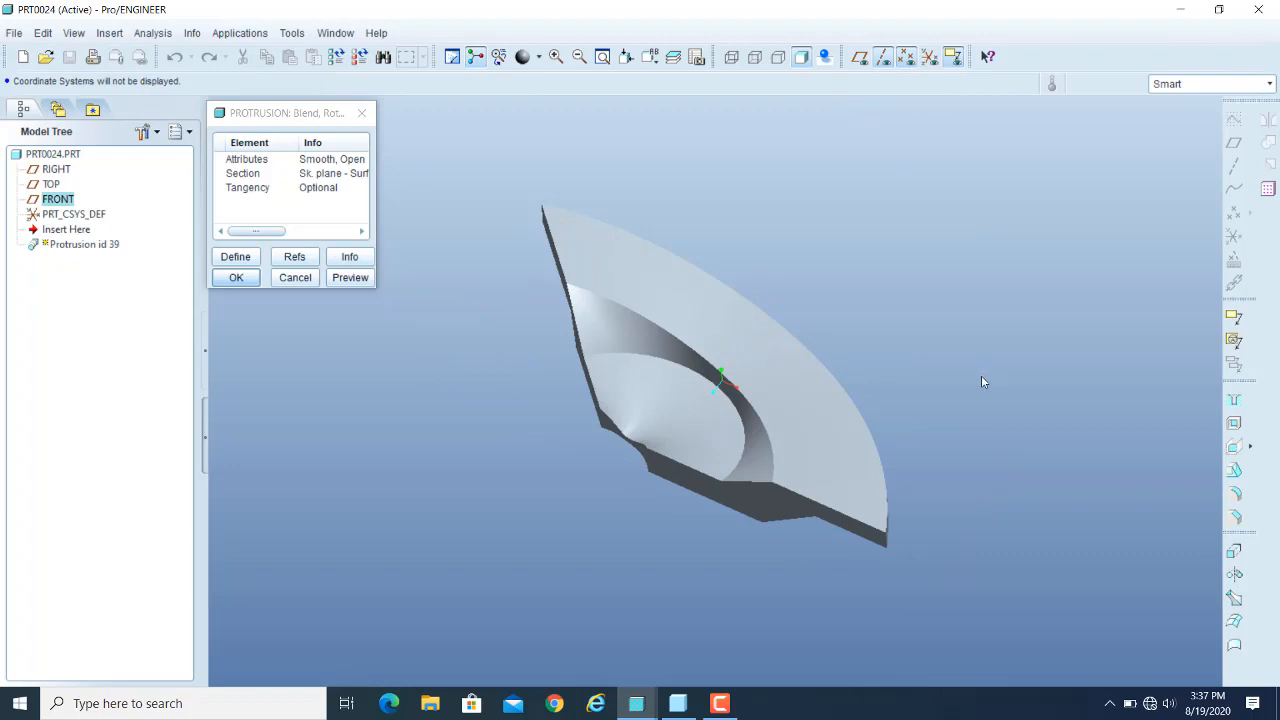
mouse_move(981, 382)
middle_down()
mouse_move(931, 354)
mouse_move(968, 374)
mouse_move(1030, 355)
mouse_move(983, 384)
mouse_move(961, 346)
mouse_move(883, 349)
mouse_move(866, 354)
mouse_move(883, 363)
mouse_move(884, 406)
mouse_move(857, 386)
middle_up()
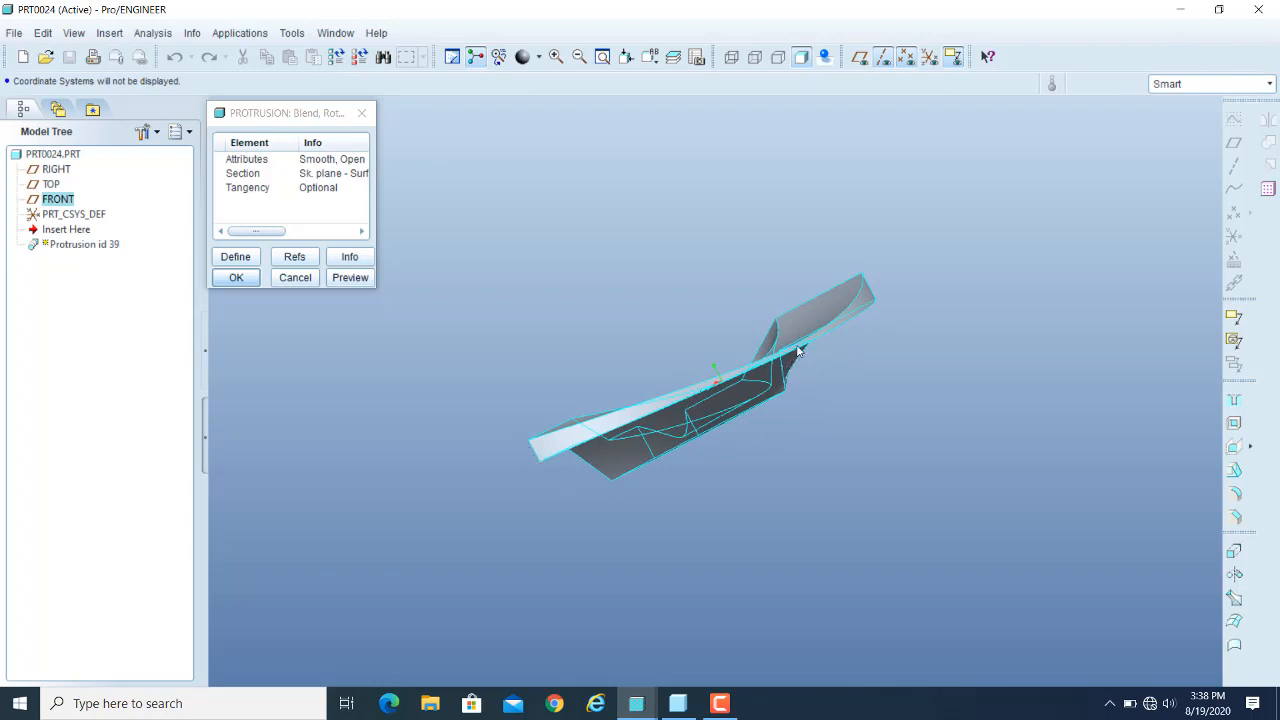
middle_drag(798, 354, 870, 420)
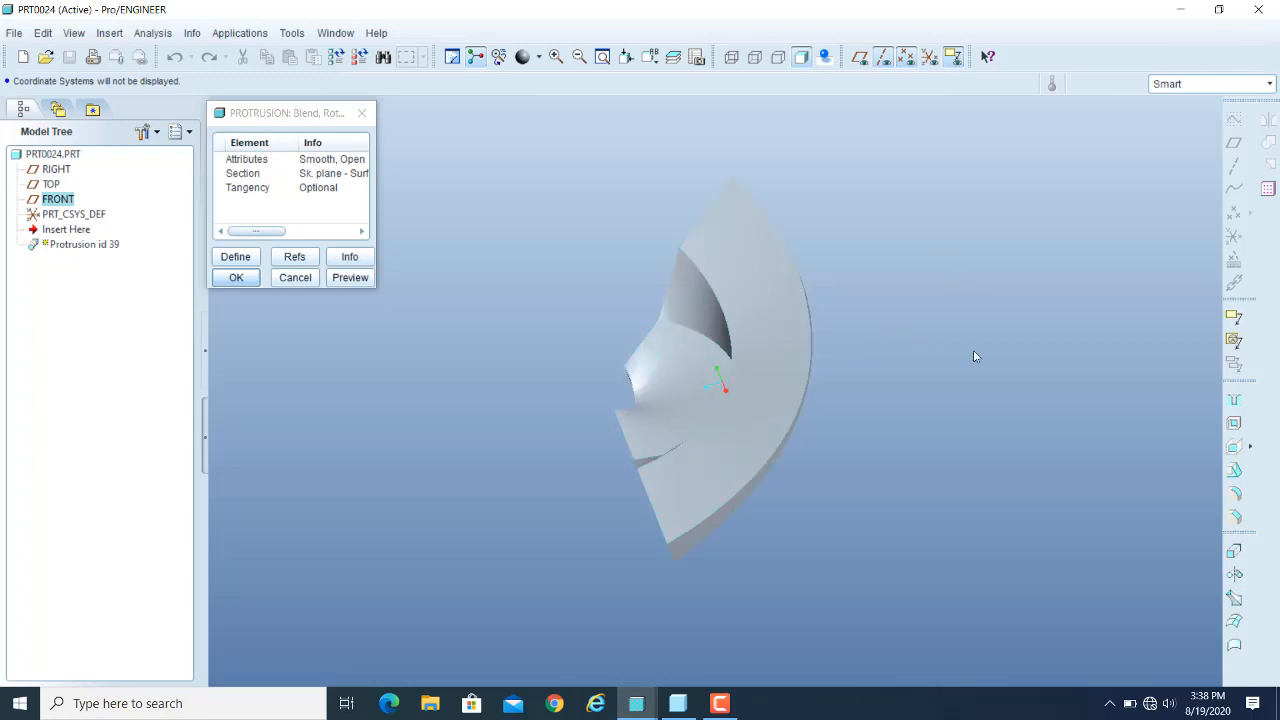
mouse_move(969, 356)
middle_down()
mouse_move(929, 302)
mouse_move(966, 326)
mouse_move(1055, 307)
mouse_move(1086, 323)
mouse_move(991, 291)
middle_up()
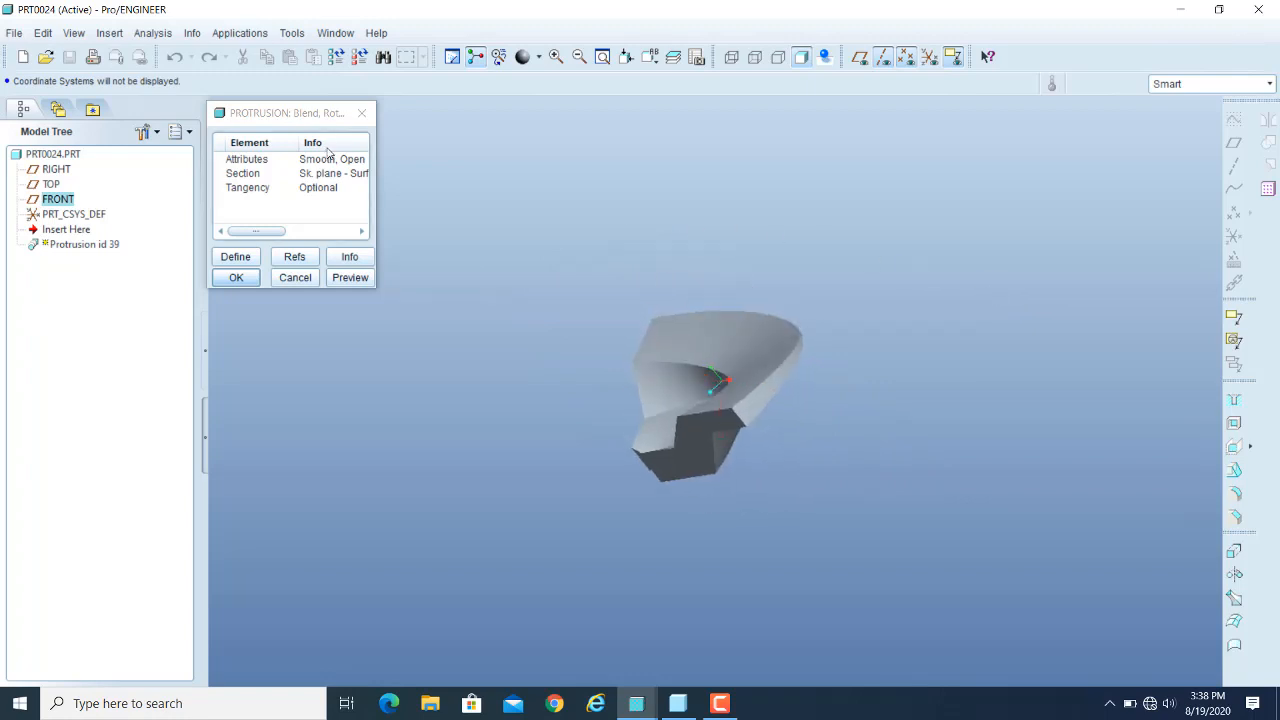
double_click(253, 165)
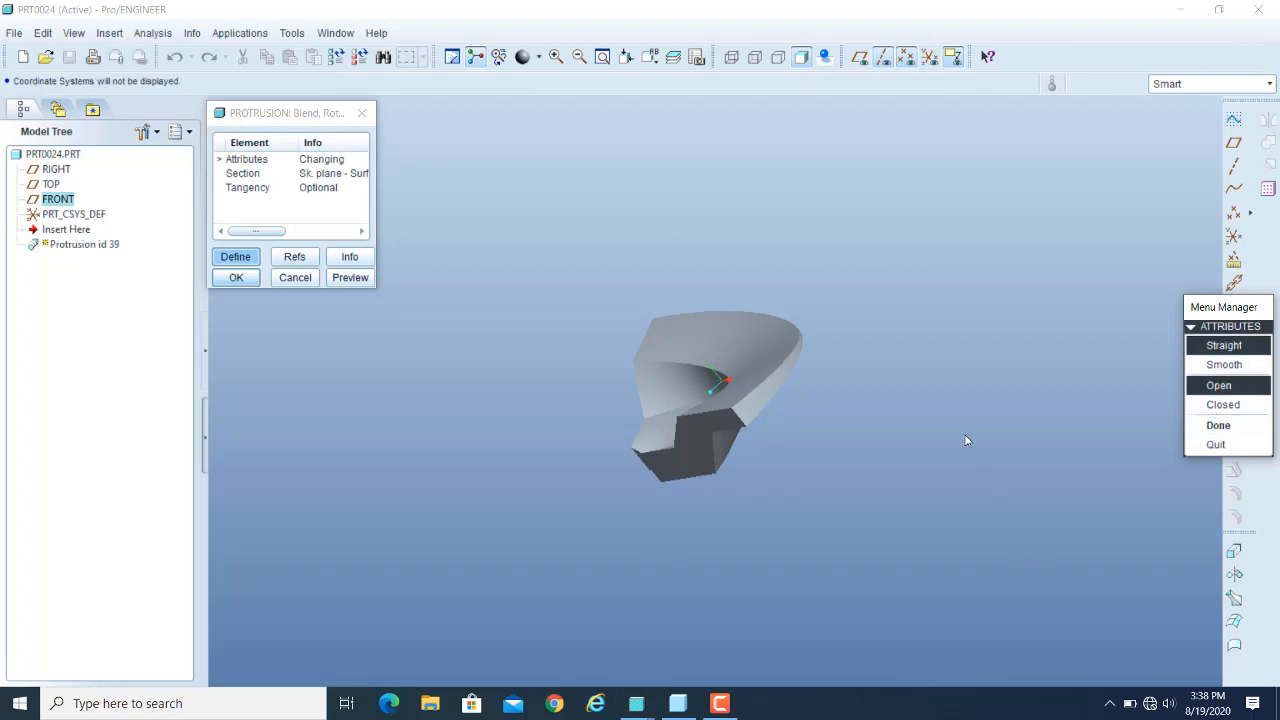
middle_drag(966, 439, 997, 461)
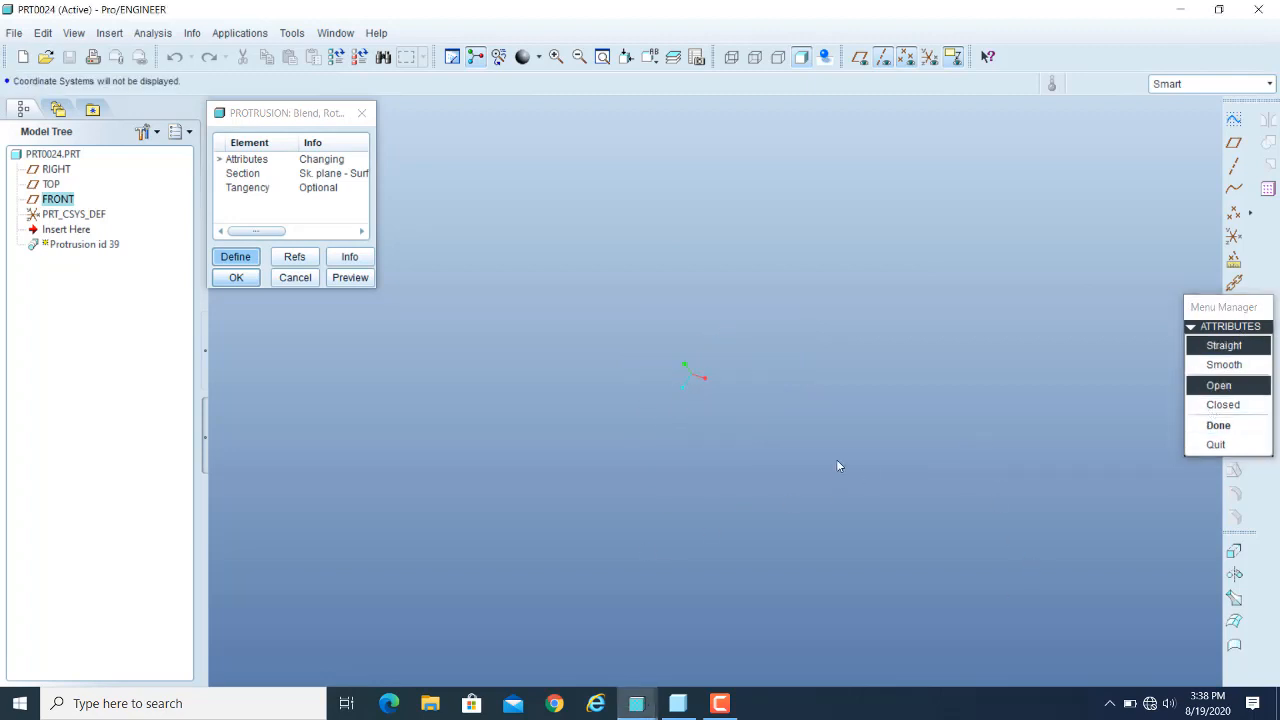
click(1215, 446)
- Preview the smooth open blend again and examine its curved faces and end sections from several angles
click(350, 279)
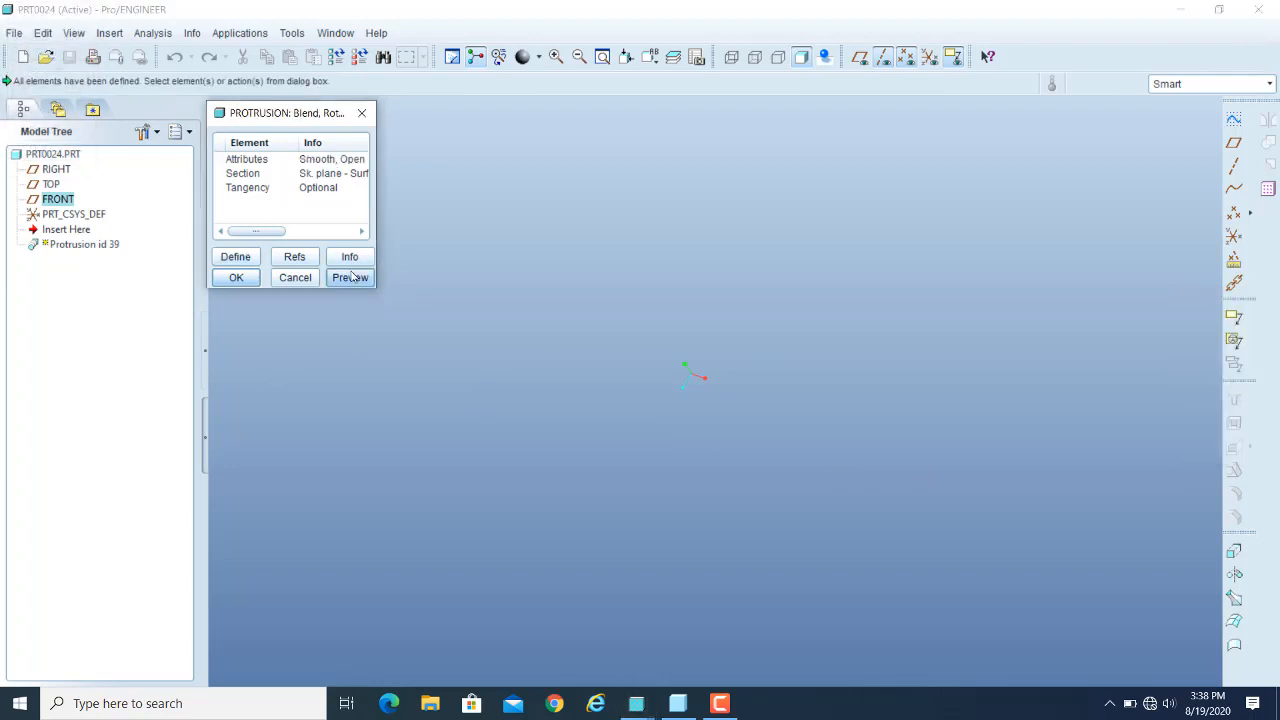
mouse_move(858, 309)
middle_down()
mouse_move(876, 270)
mouse_move(849, 284)
mouse_move(860, 287)
middle_up()
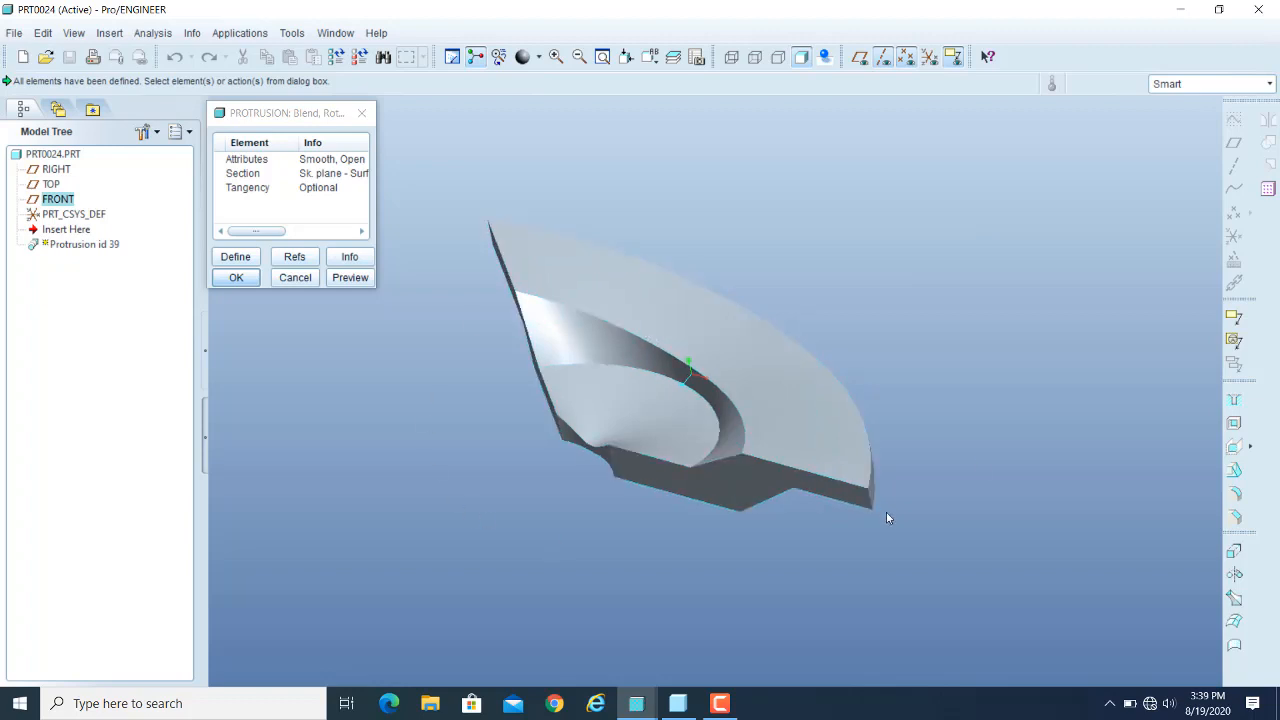
middle_drag(1010, 463, 1071, 414)
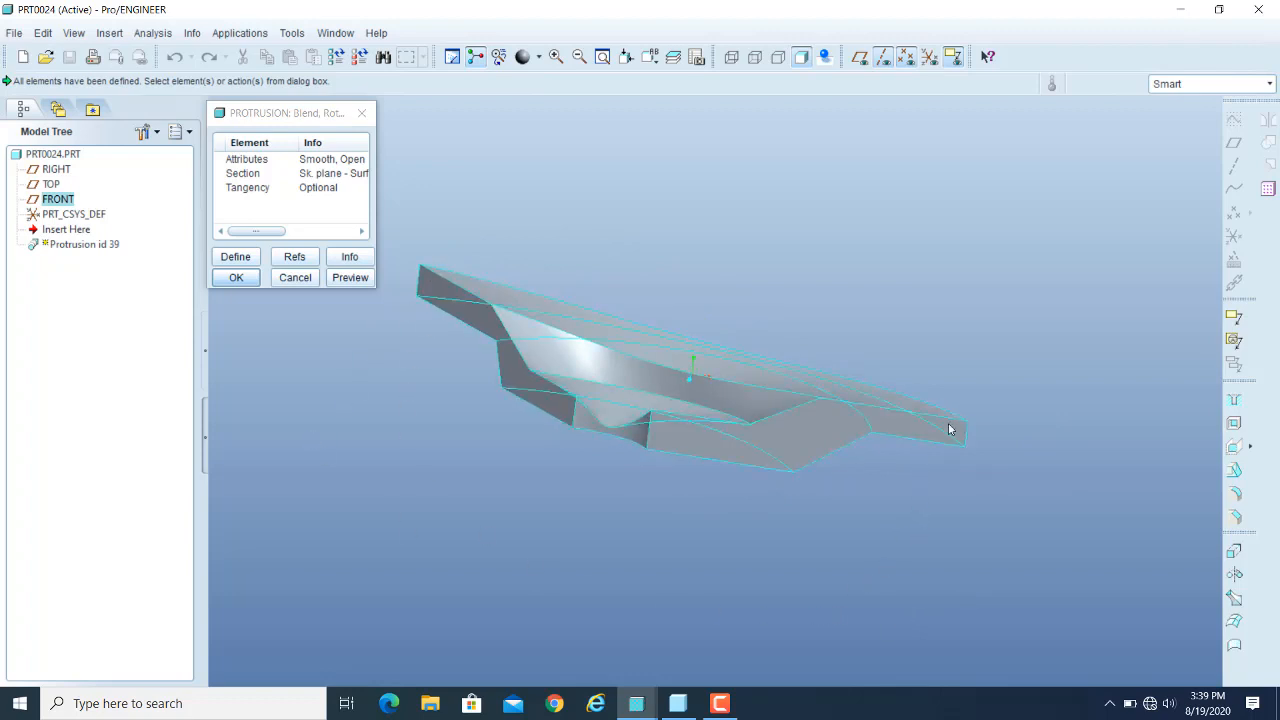
middle_drag(951, 428, 968, 398)
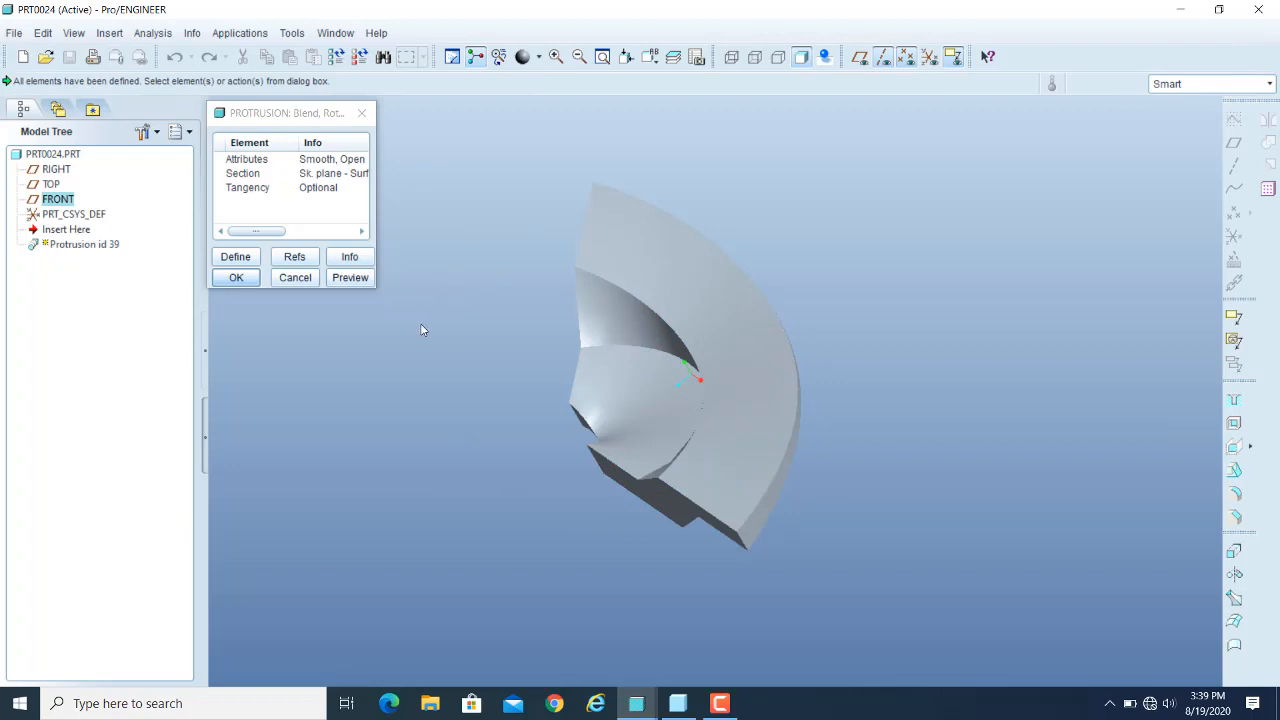
- Try redefining the blend's attributes as Straight and Closed, and preview the protrusion
double_click(240, 162)
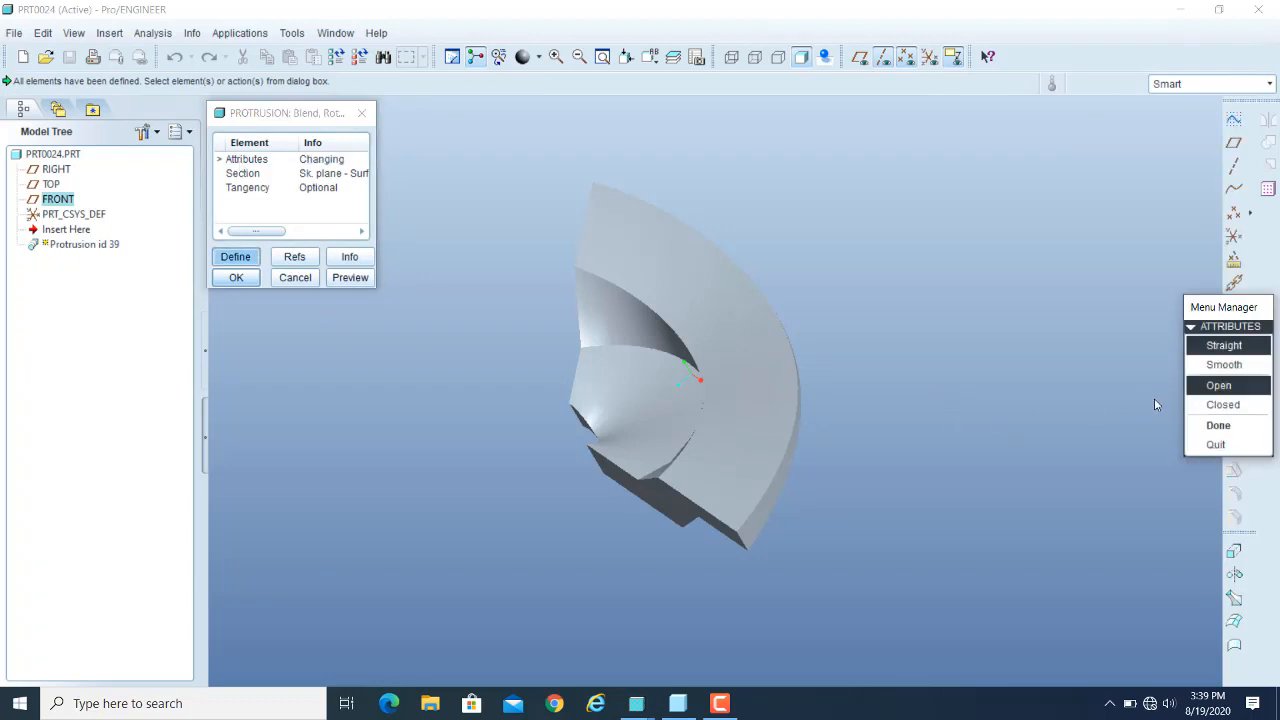
click(1221, 346)
click(1225, 405)
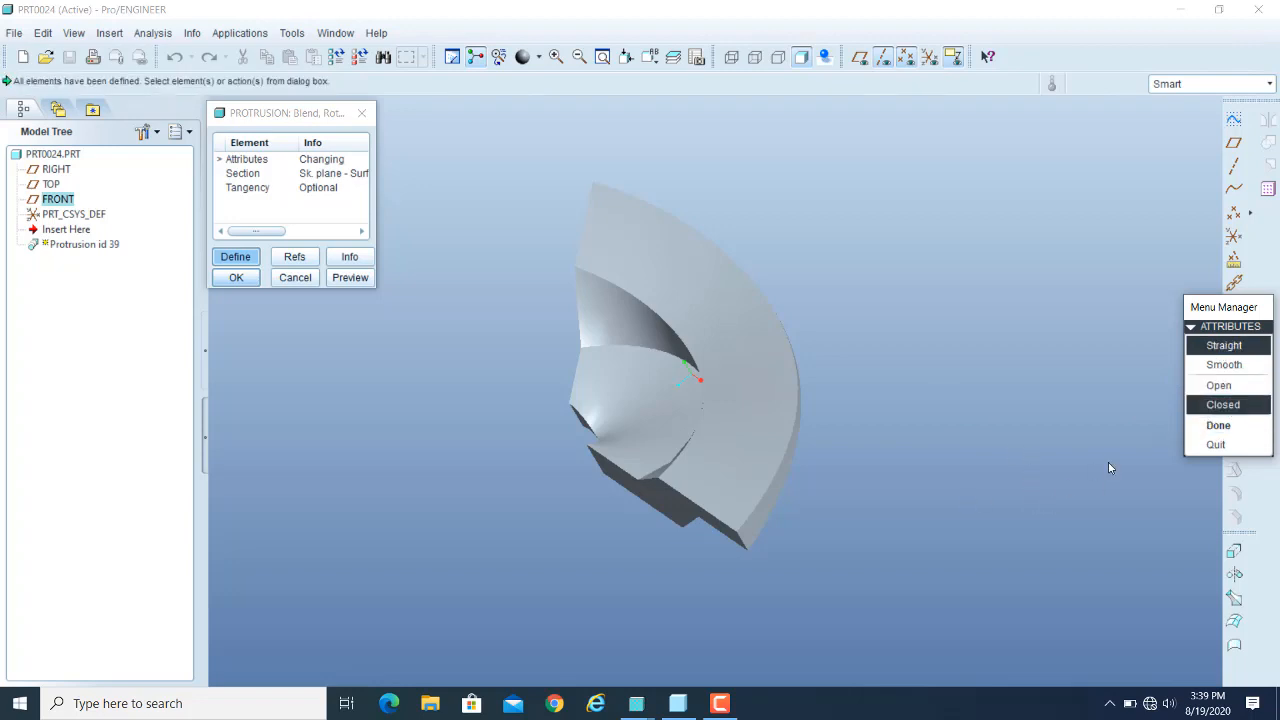
click(1198, 428)
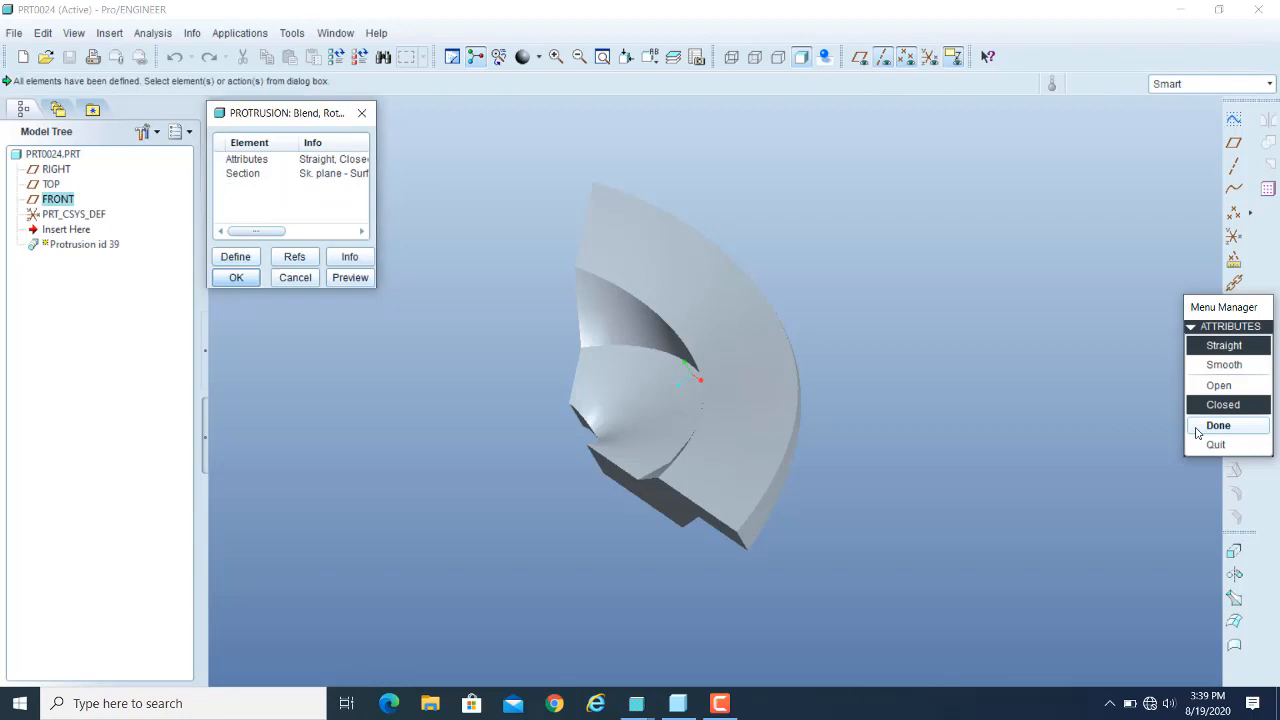
click(348, 277)
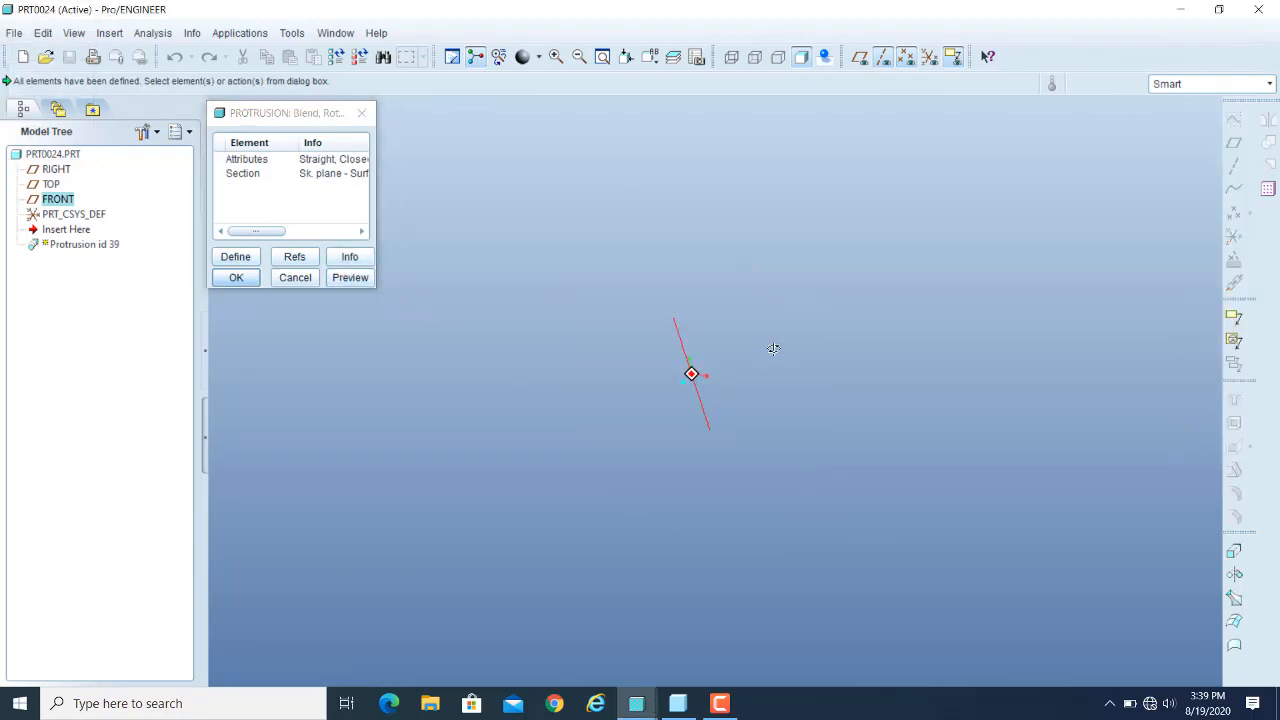
click(358, 279)
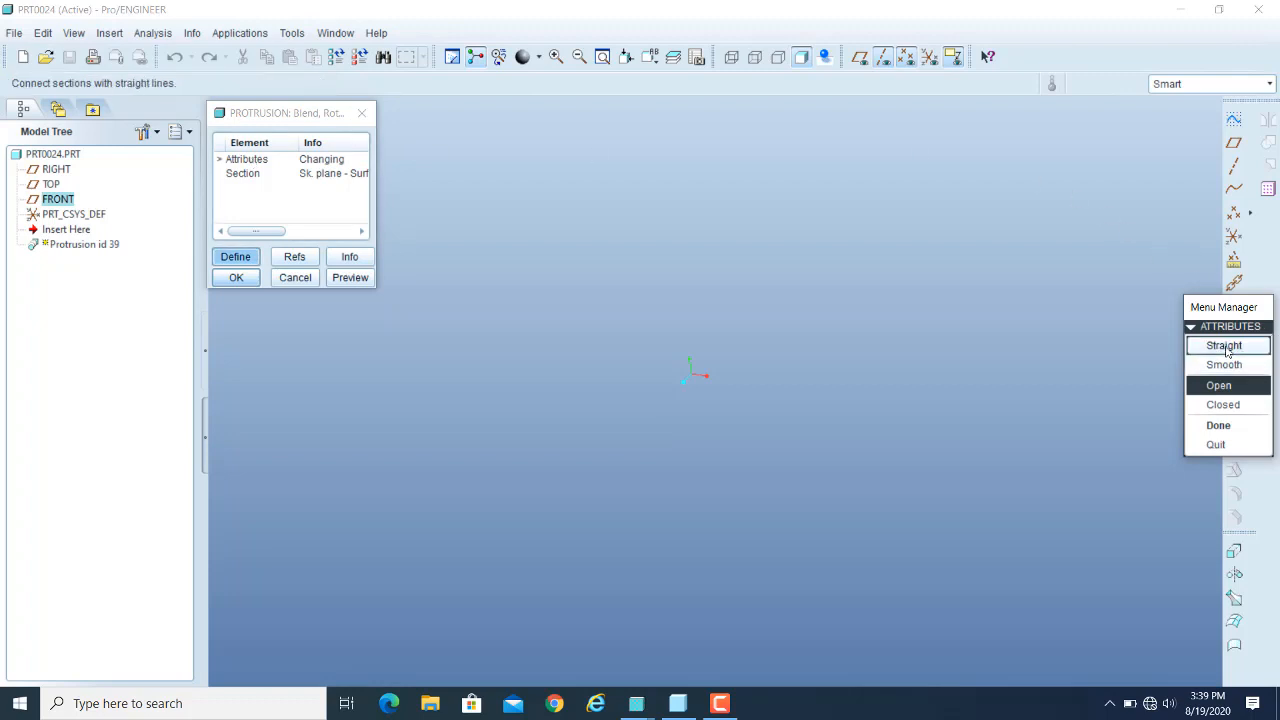
- Redefine the blend's attributes as Smooth and Closed, and preview the full revolution
click(1224, 346)
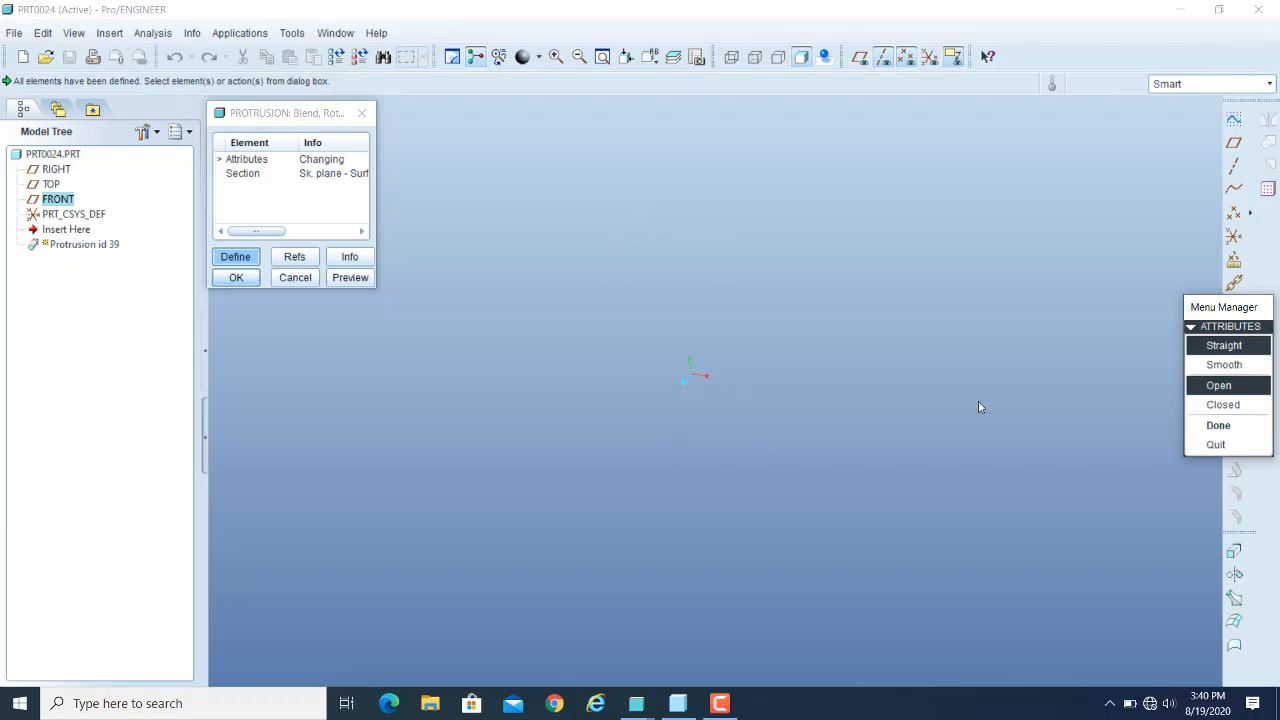
click(1220, 365)
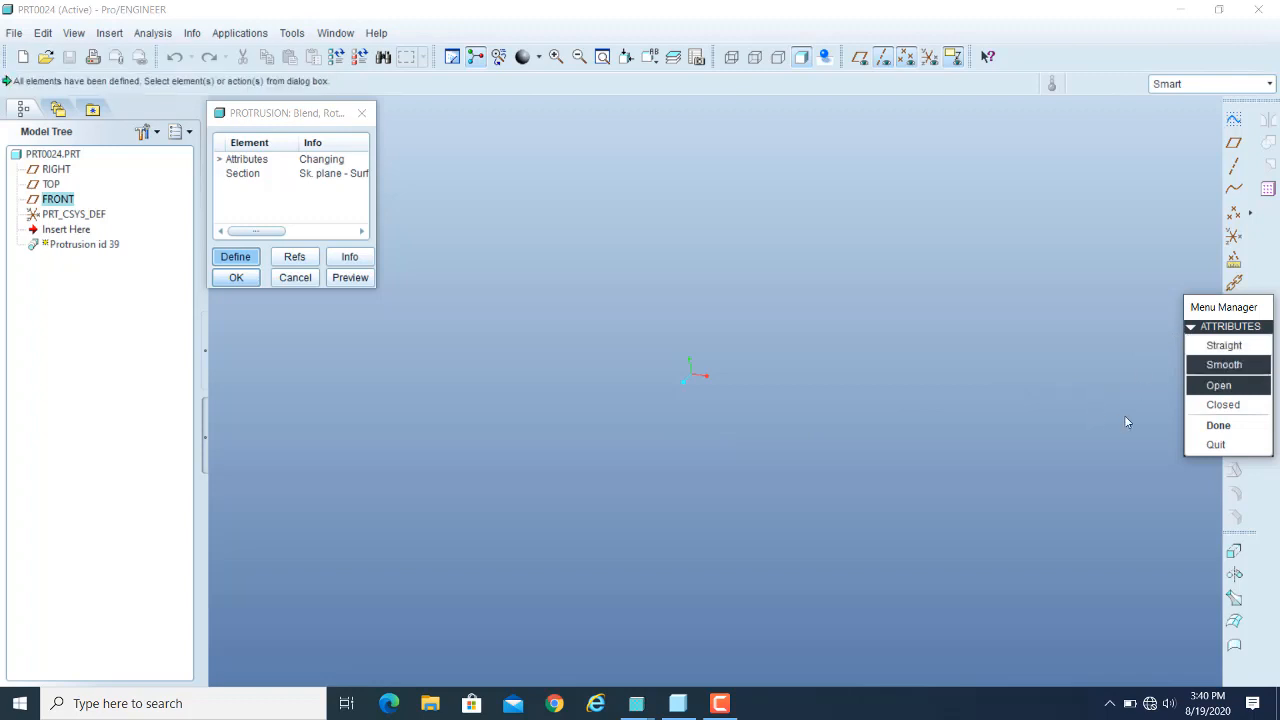
click(1212, 404)
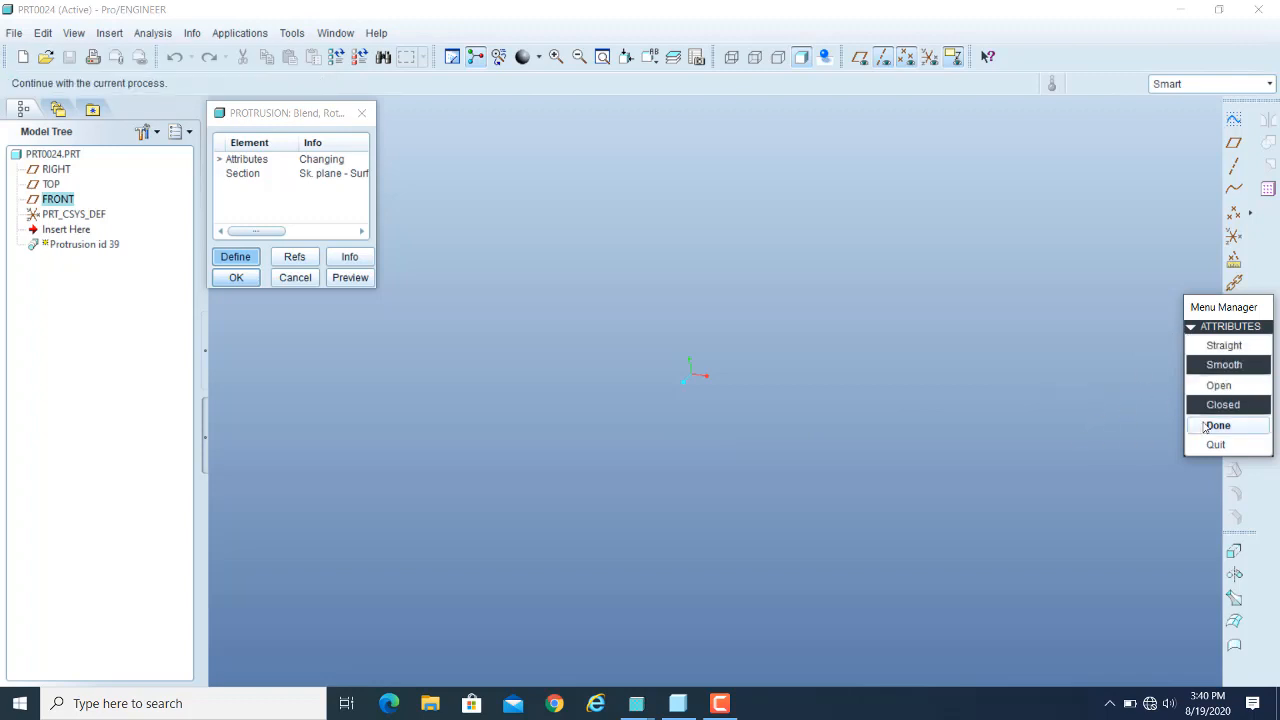
click(1216, 425)
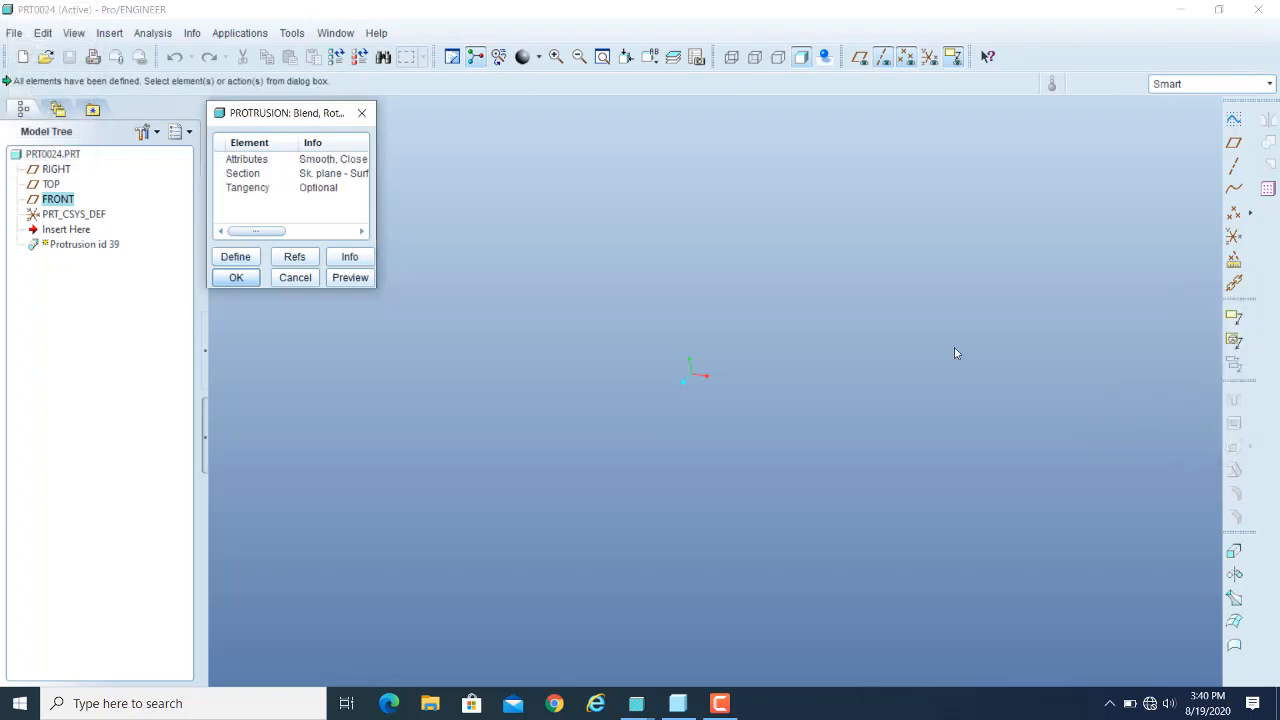
click(350, 277)
mouse_move(725, 479)
middle_down()
mouse_move(882, 486)
mouse_move(843, 531)
mouse_move(680, 483)
mouse_move(649, 583)
mouse_move(666, 634)
mouse_move(586, 586)
mouse_move(592, 600)
middle_up()
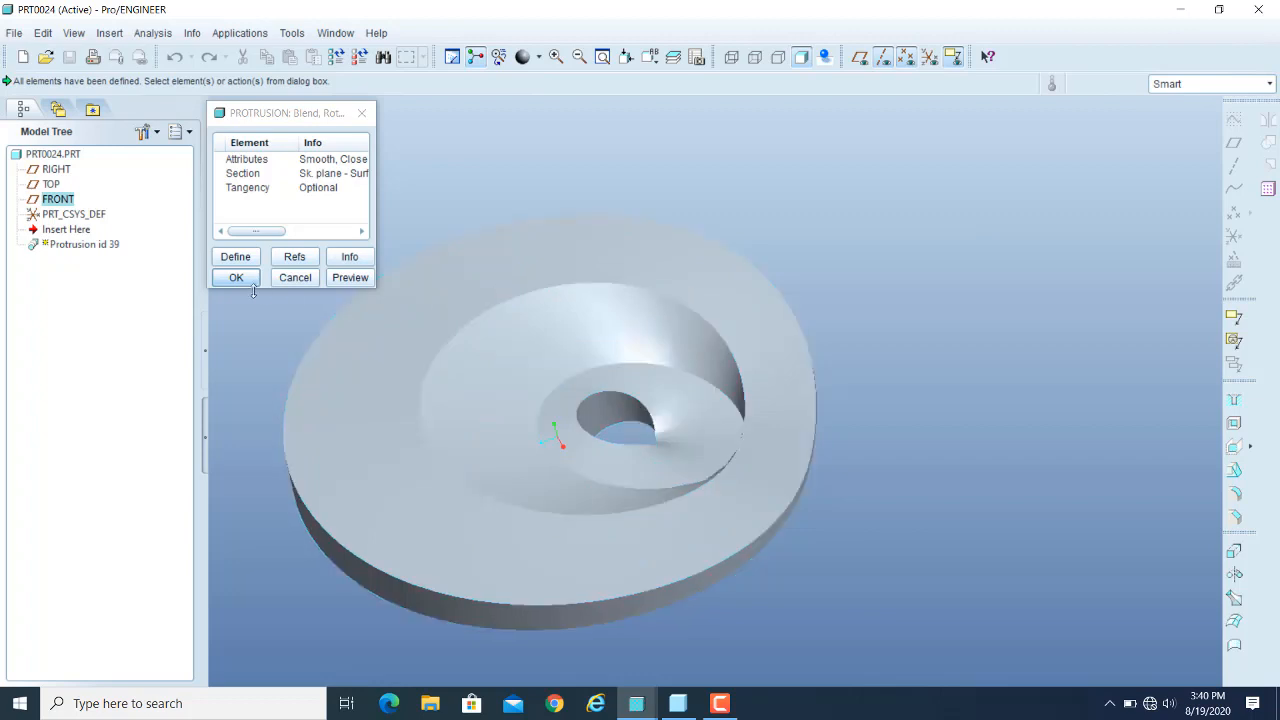
- Complete the closed rotational blend protrusion and inspect the finished part from several angles
click(225, 282)
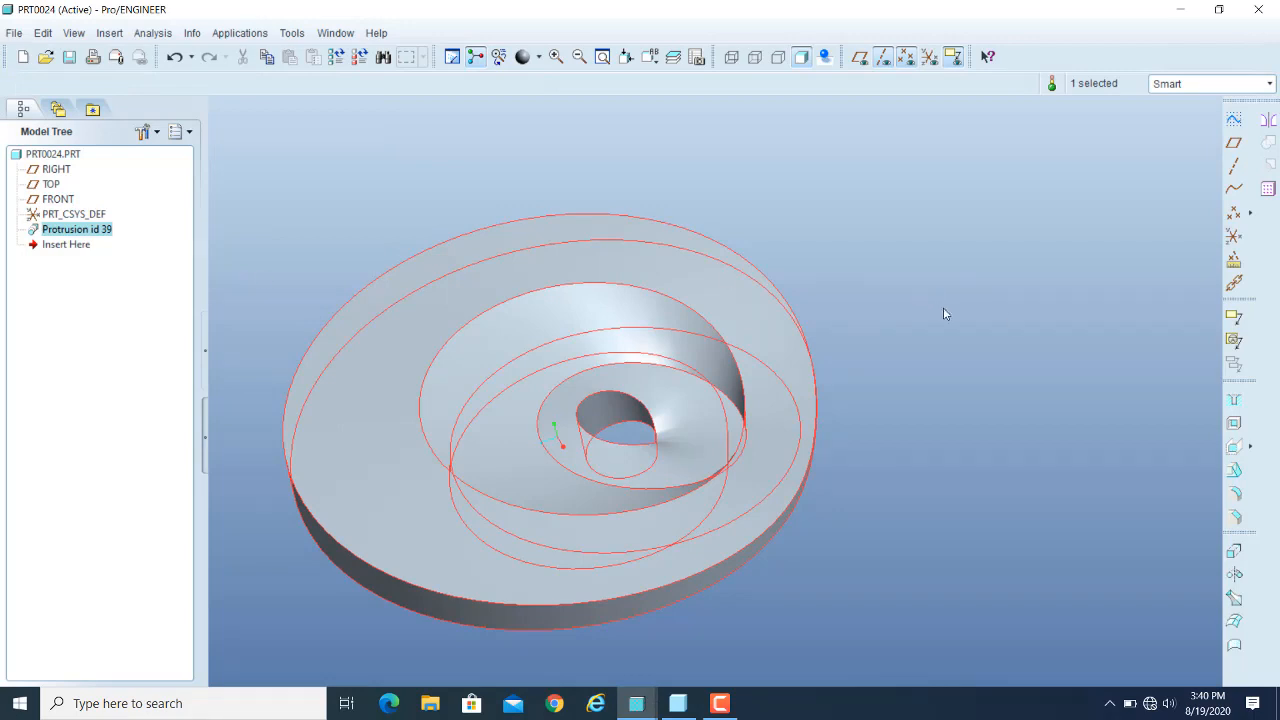
scroll(1030, 304, down, 1)
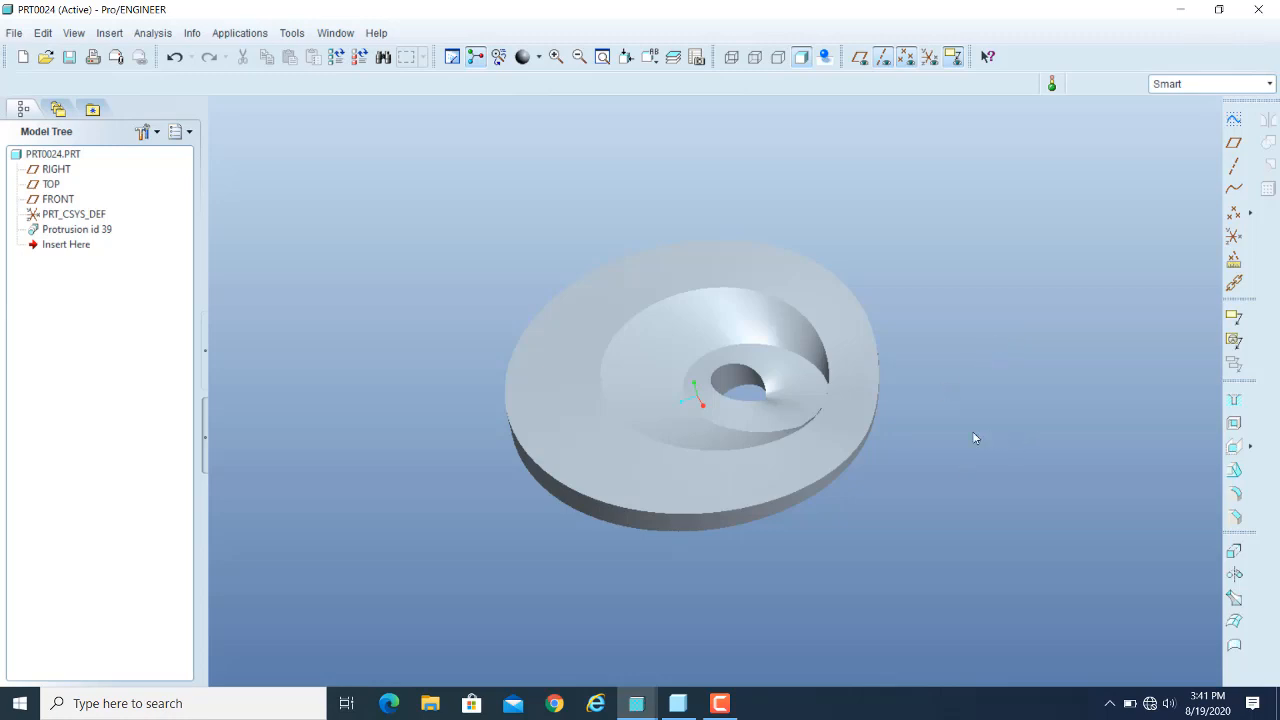
middle_drag(975, 437, 909, 386)
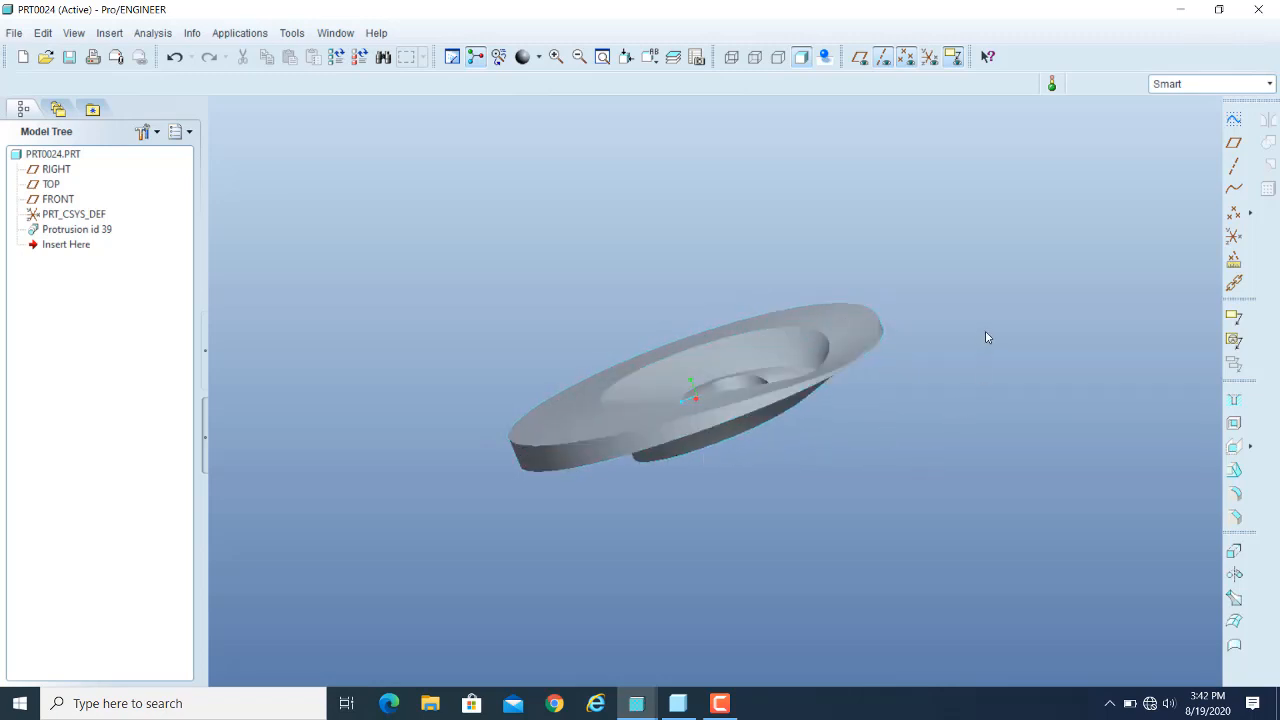
middle_drag(986, 332, 993, 336)
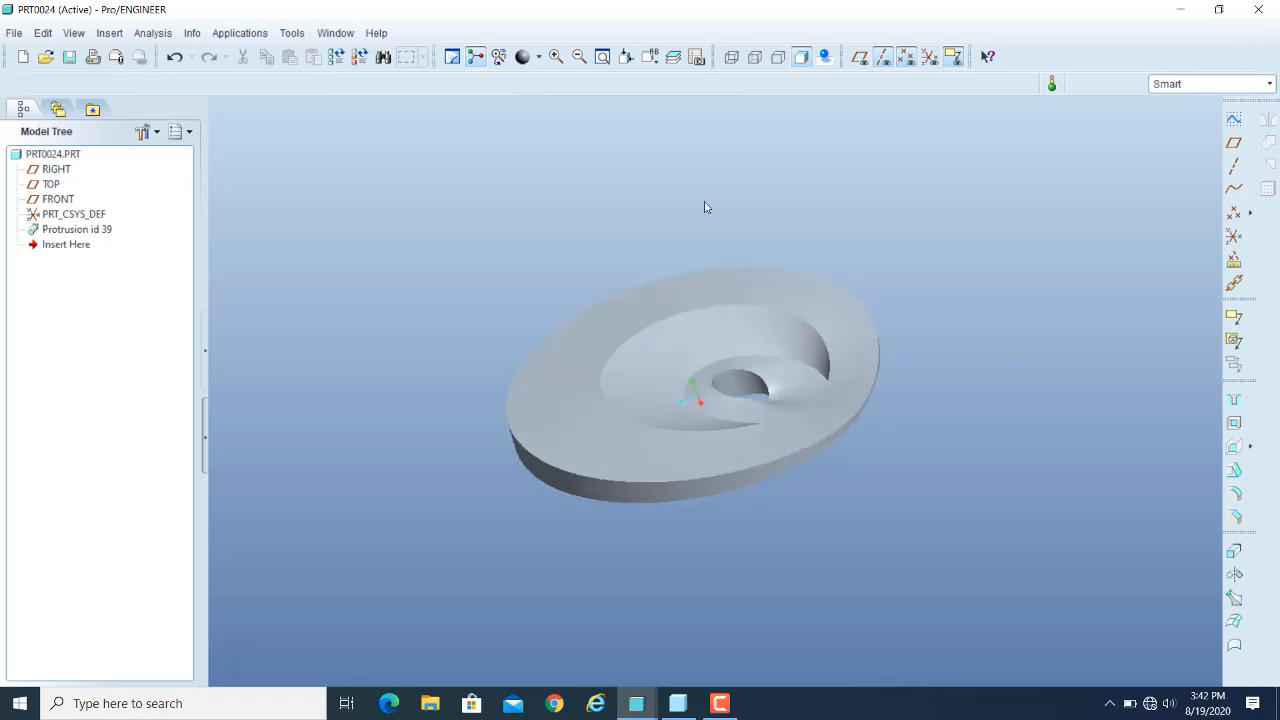
click(107, 34)
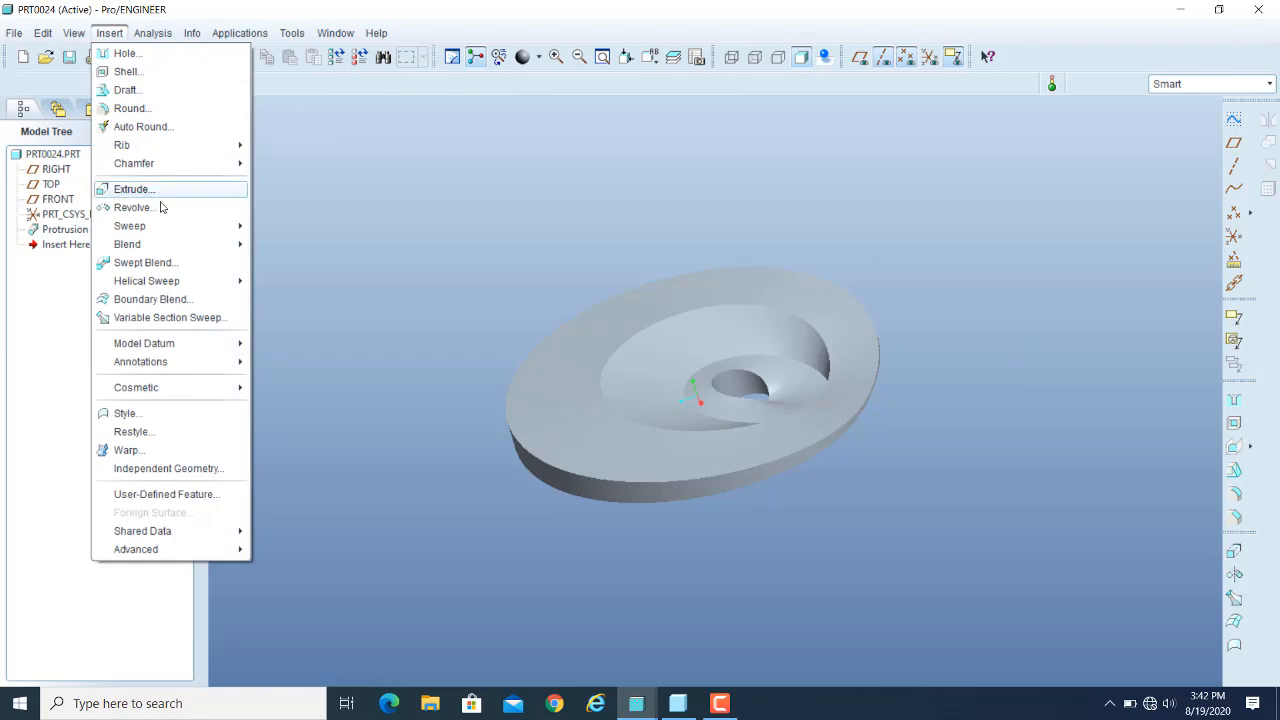
mouse_move(168, 233)
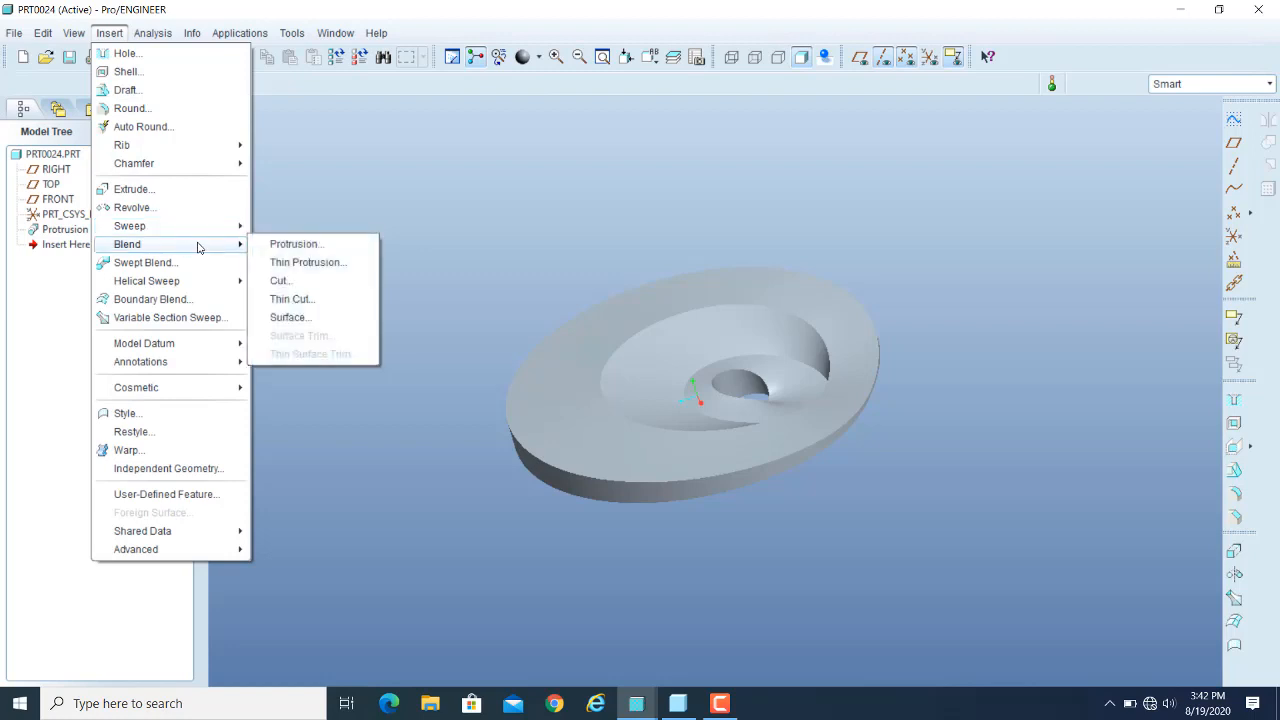
click(540, 172)
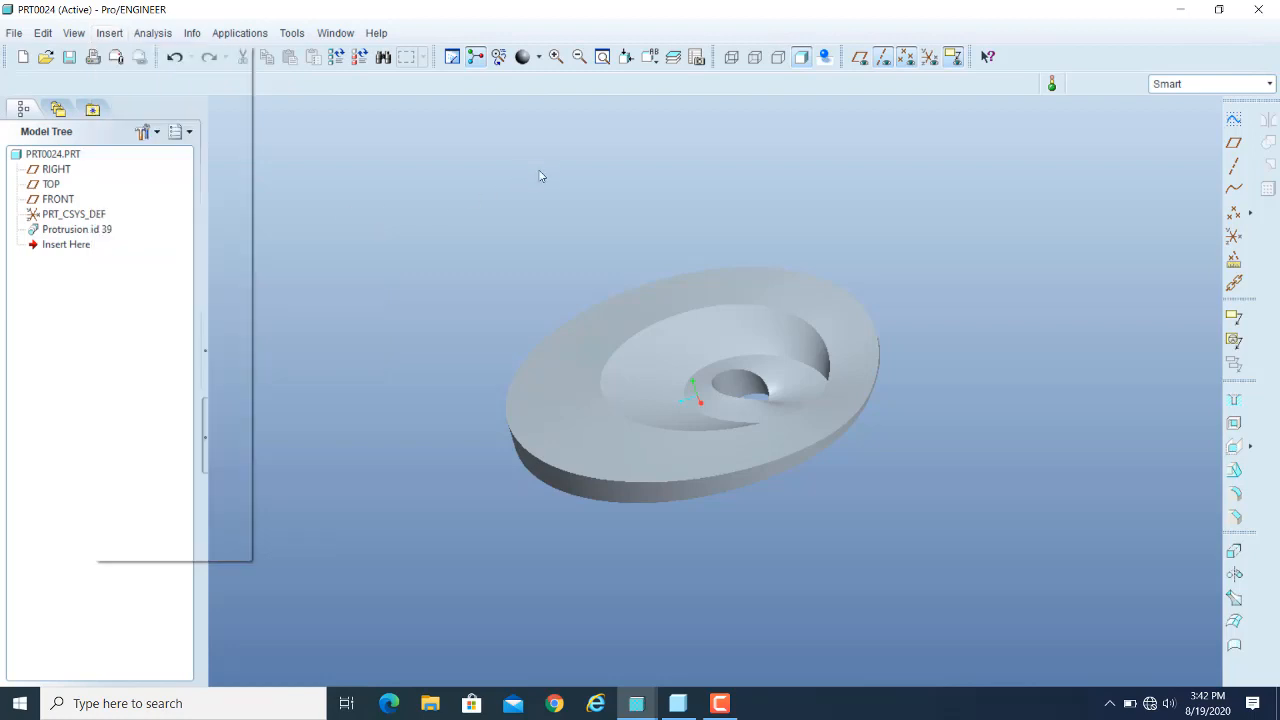
- Undo the rotational blend protrusion, and open prt0008.prt from the working directory
click(175, 58)
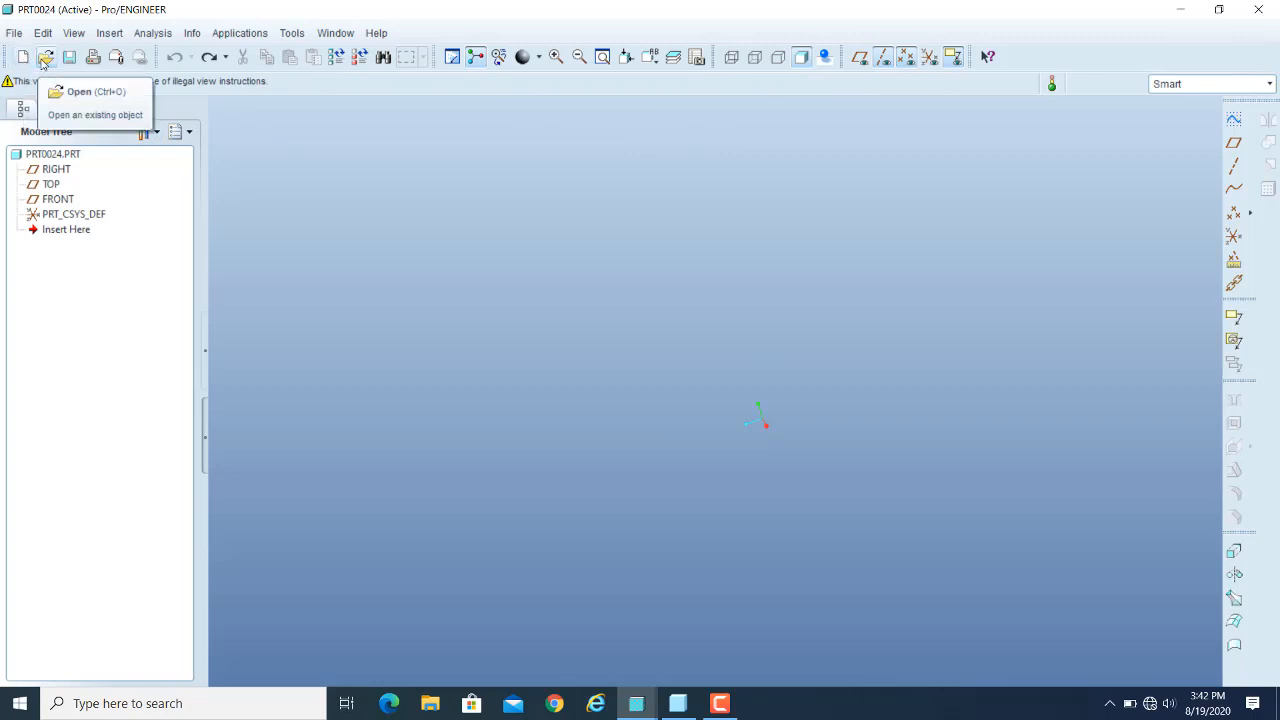
click(45, 57)
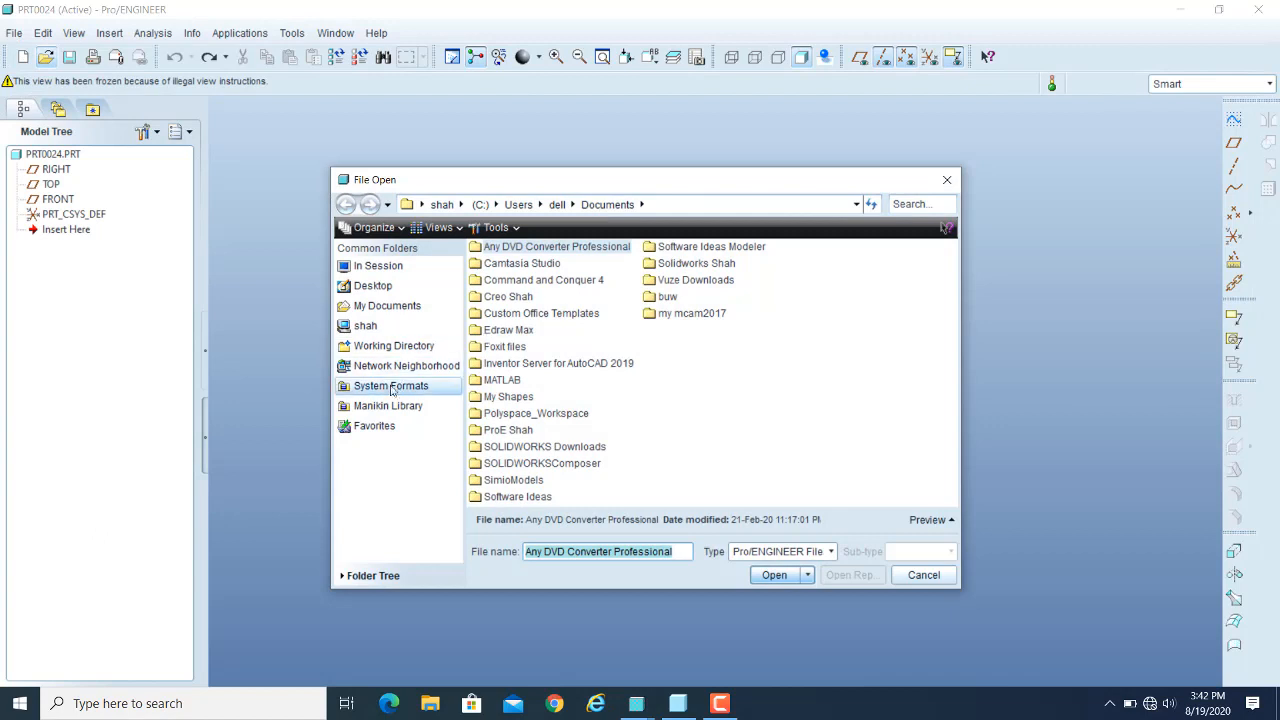
click(408, 349)
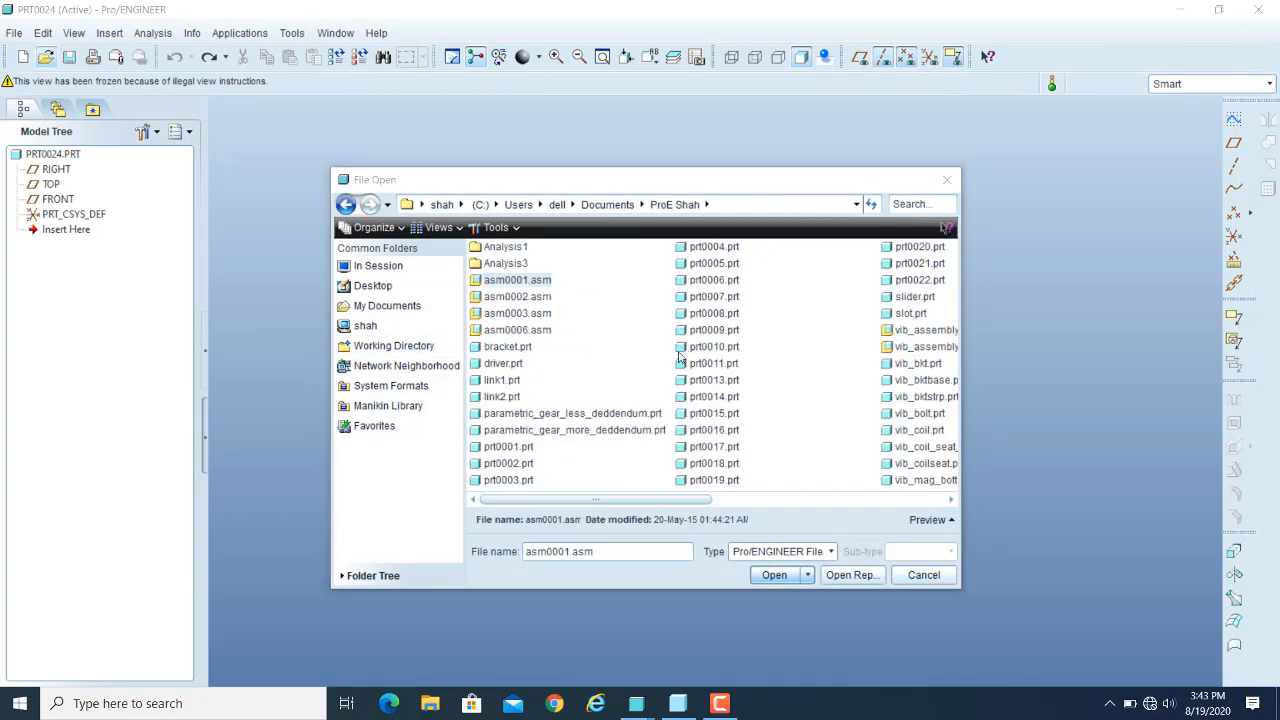
mouse_move(688, 335)
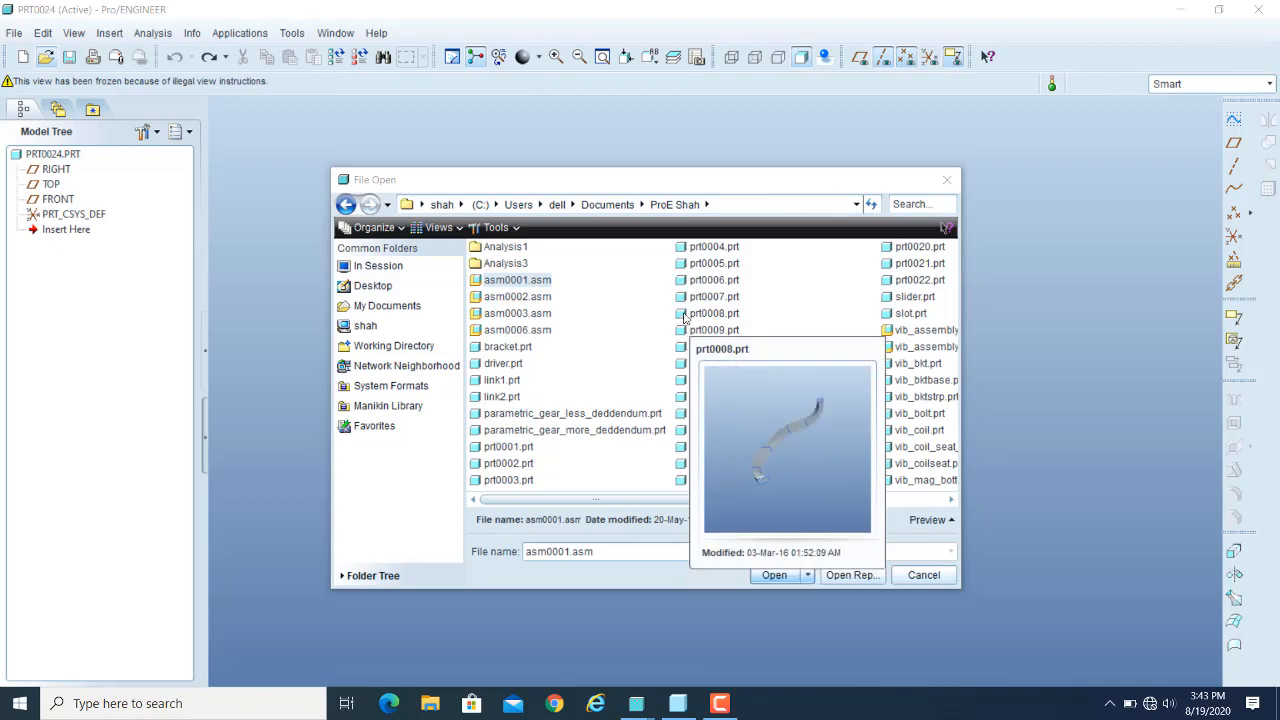
click(692, 314)
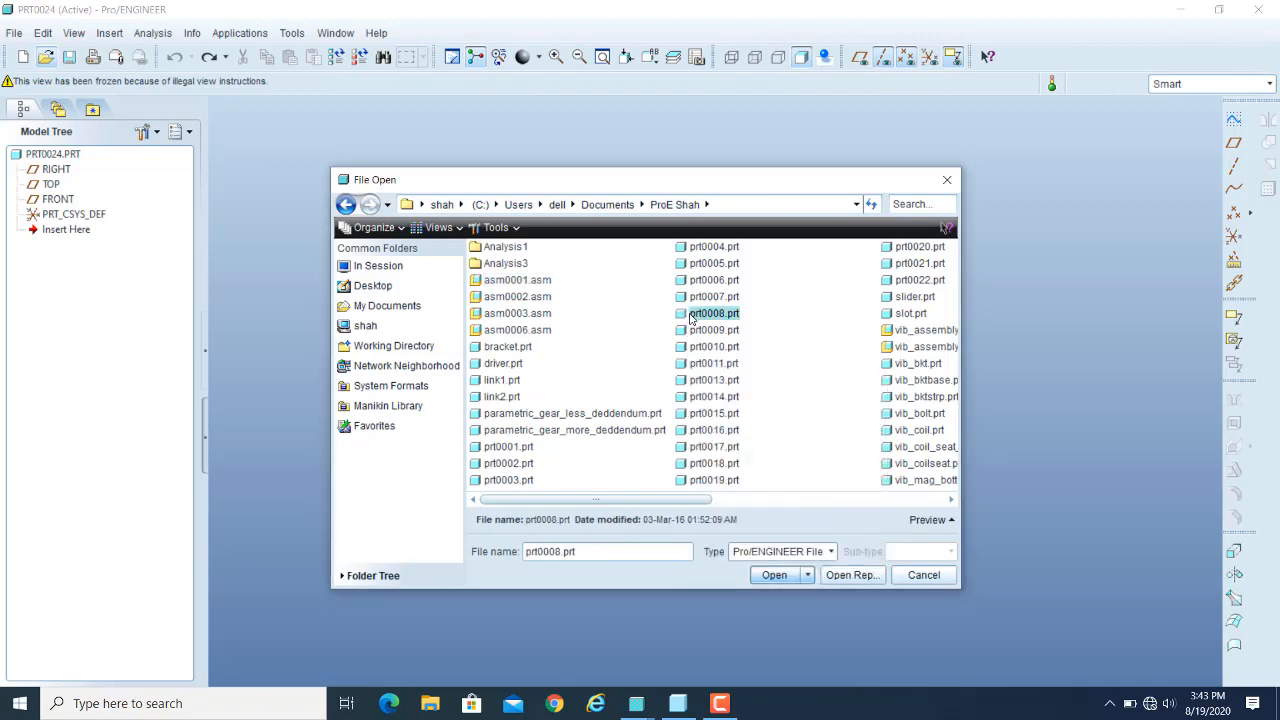
click(793, 576)
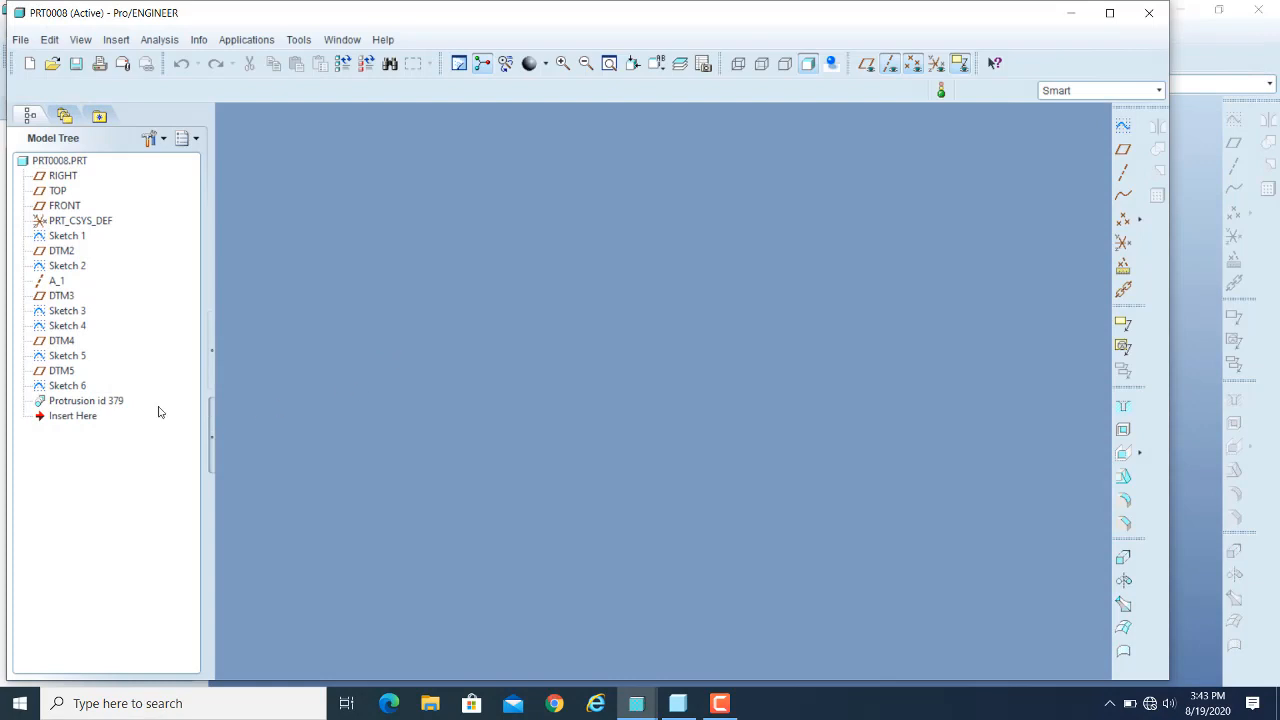
- Delete the existing protrusion from the opened part, keeping its sketches and datums, and maximize the part window
click(80, 402)
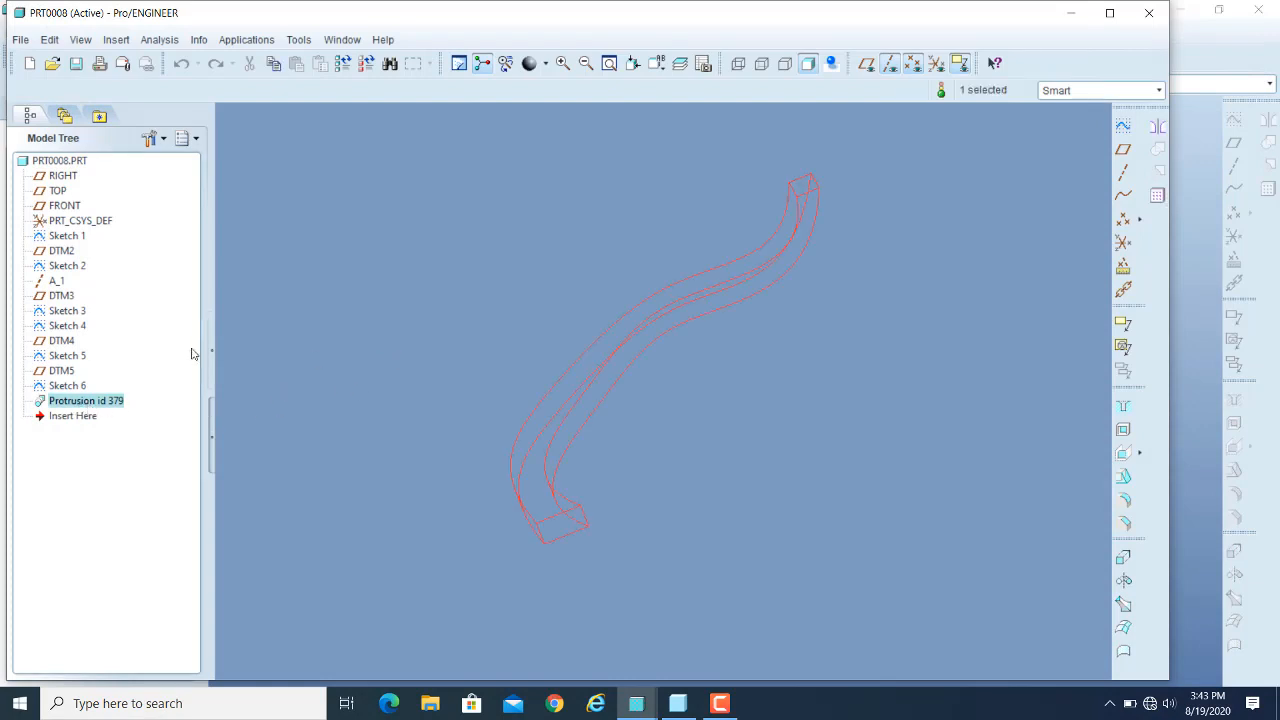
right_click(71, 400)
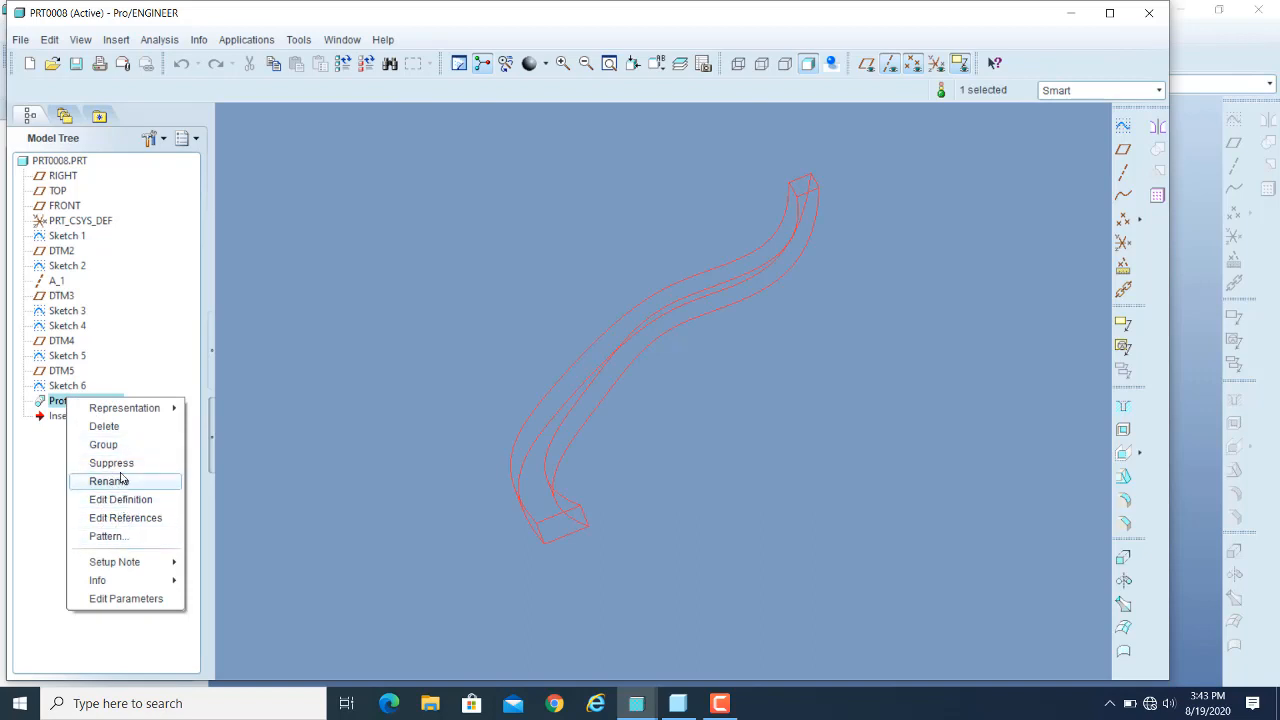
click(117, 430)
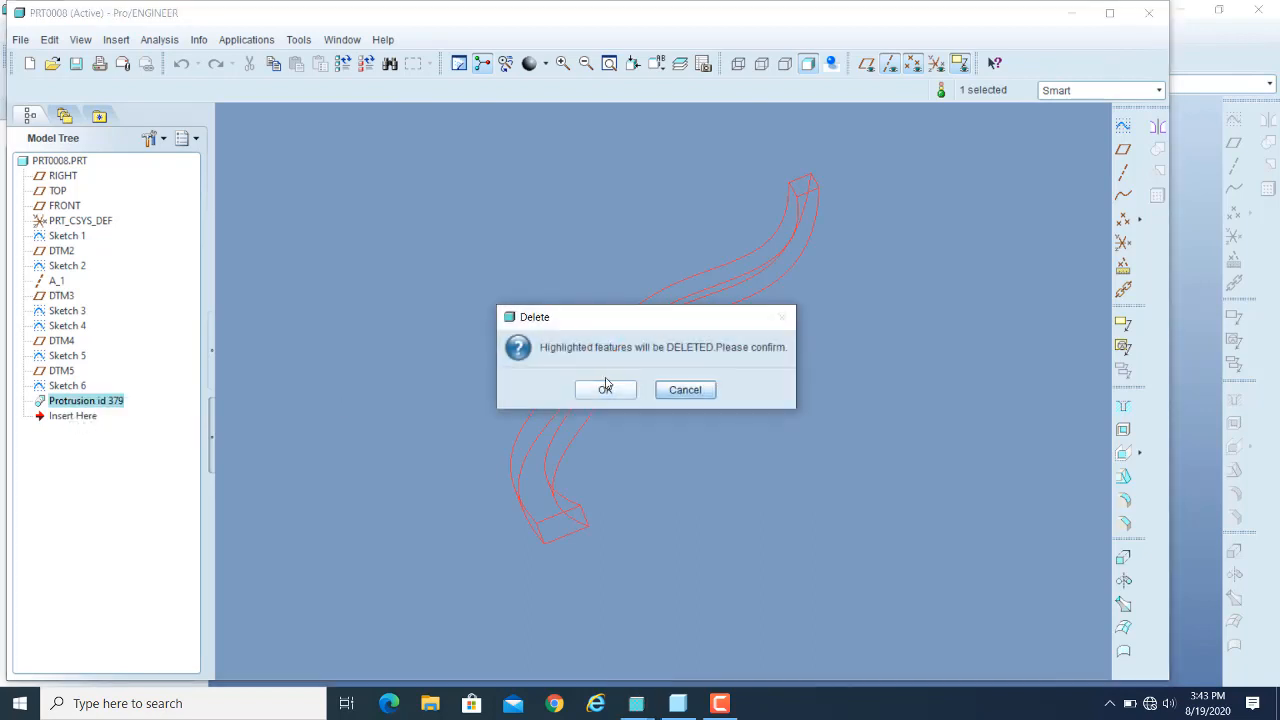
click(605, 389)
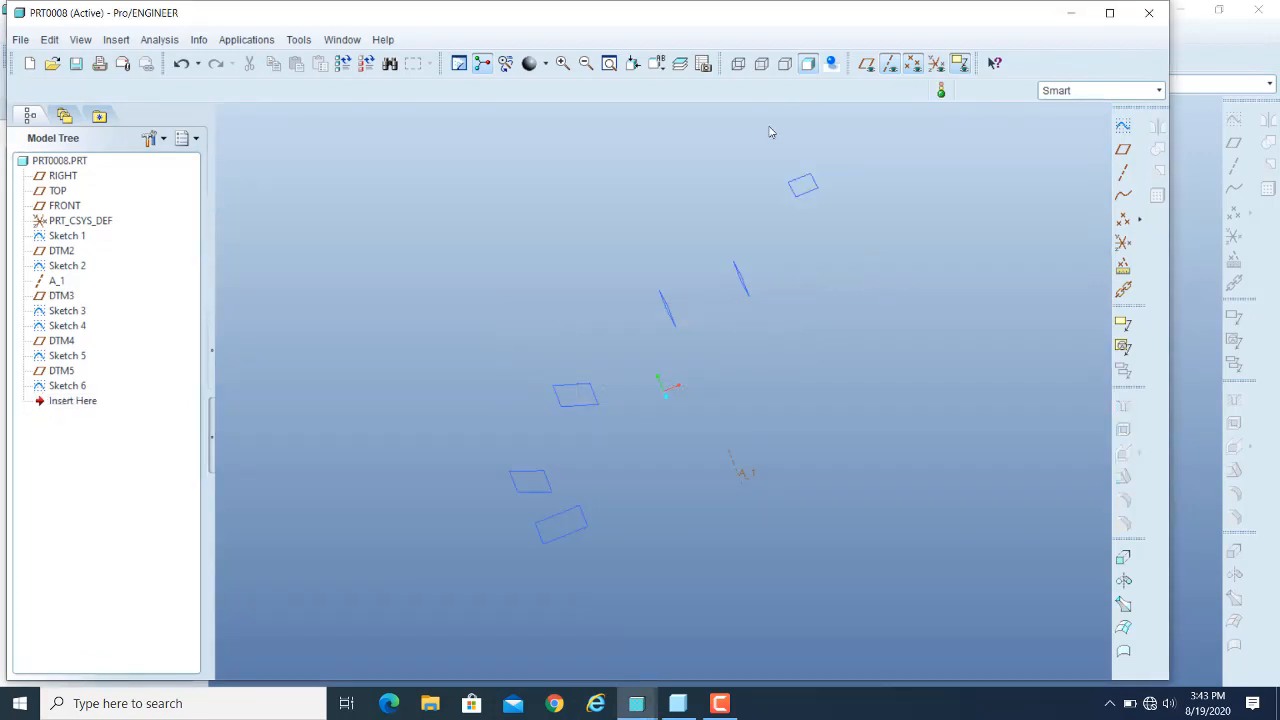
double_click(812, 18)
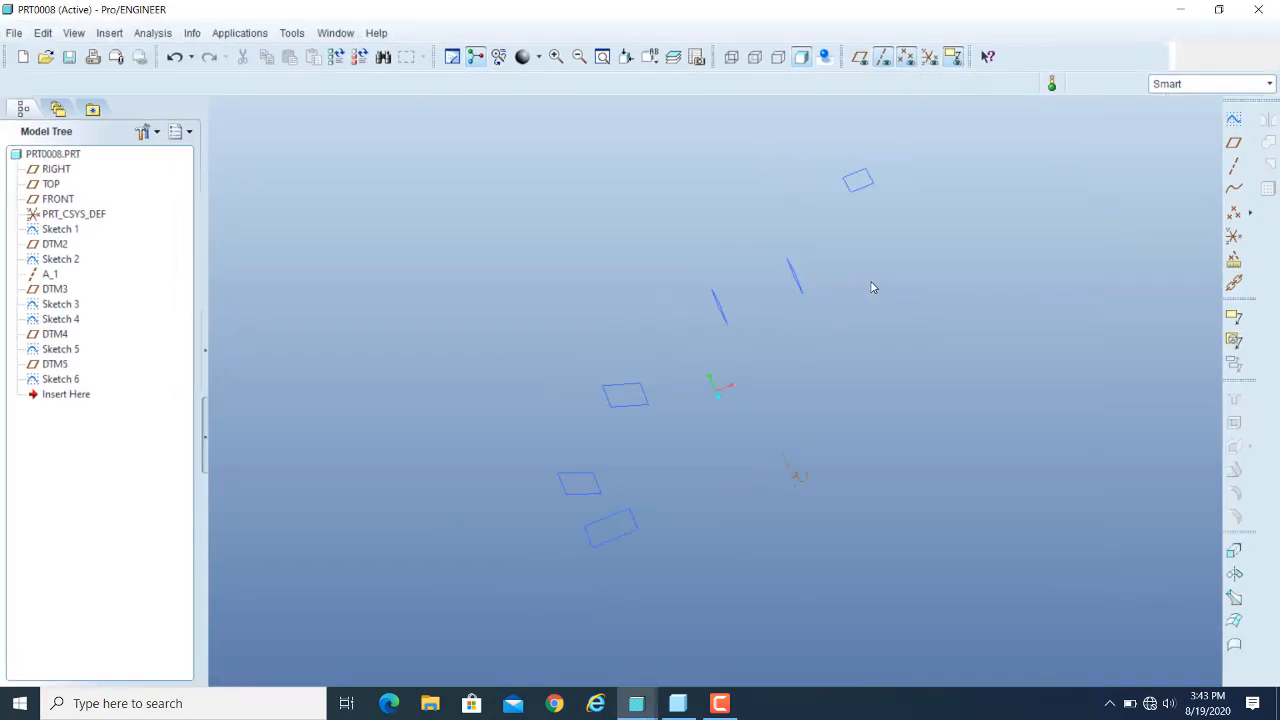
- Show the datum planes and coordinate system to examine how the six section sketches are oriented, and hide them again
mouse_move(970, 282)
middle_down()
mouse_move(969, 242)
mouse_move(979, 267)
middle_up()
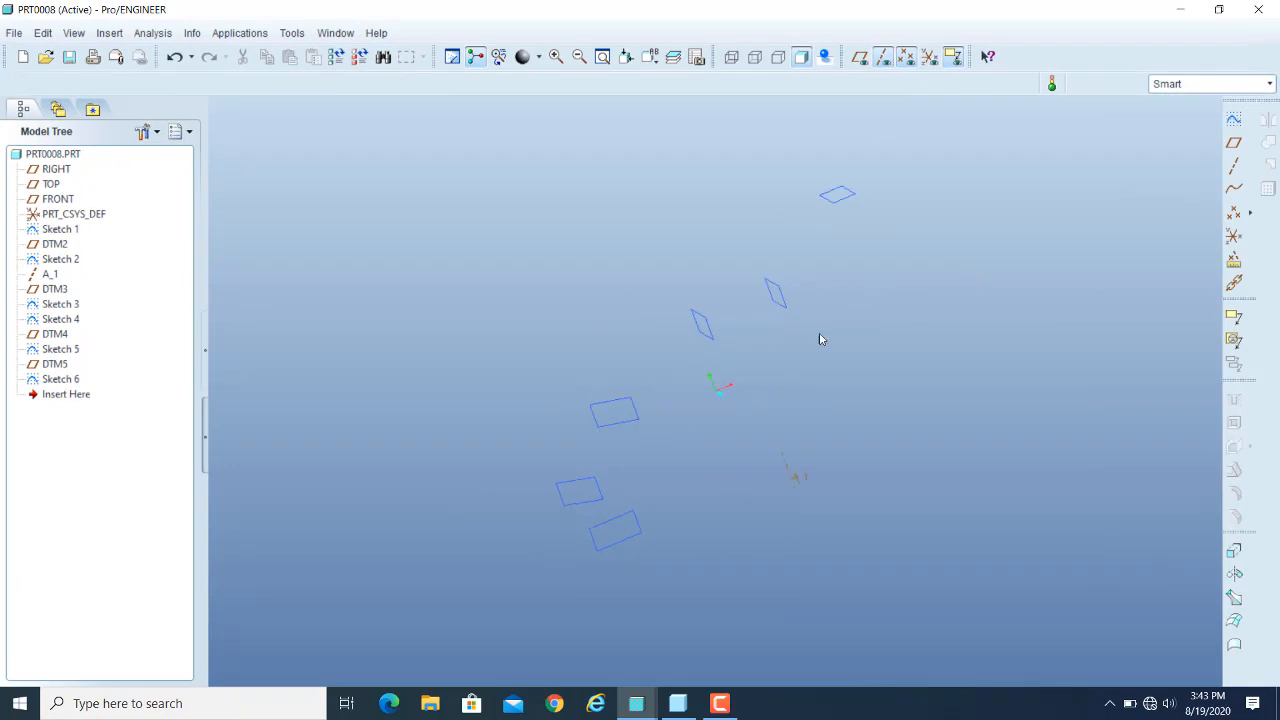
click(859, 57)
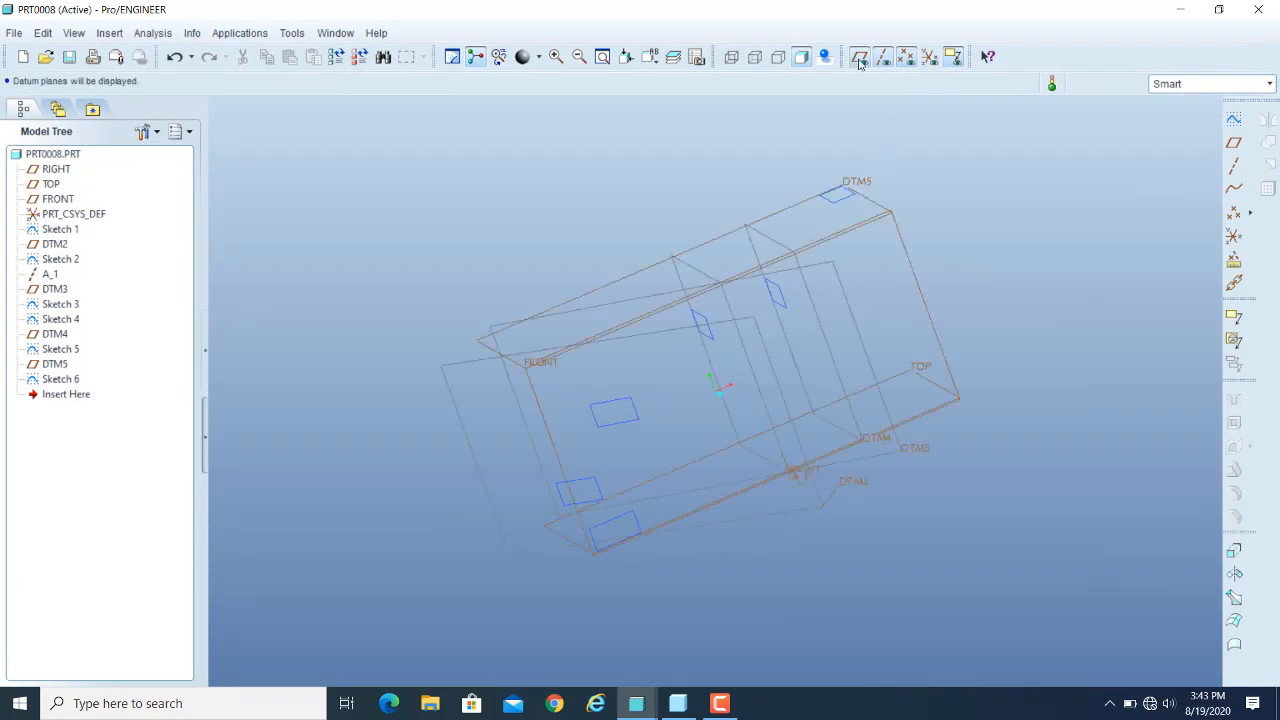
click(931, 57)
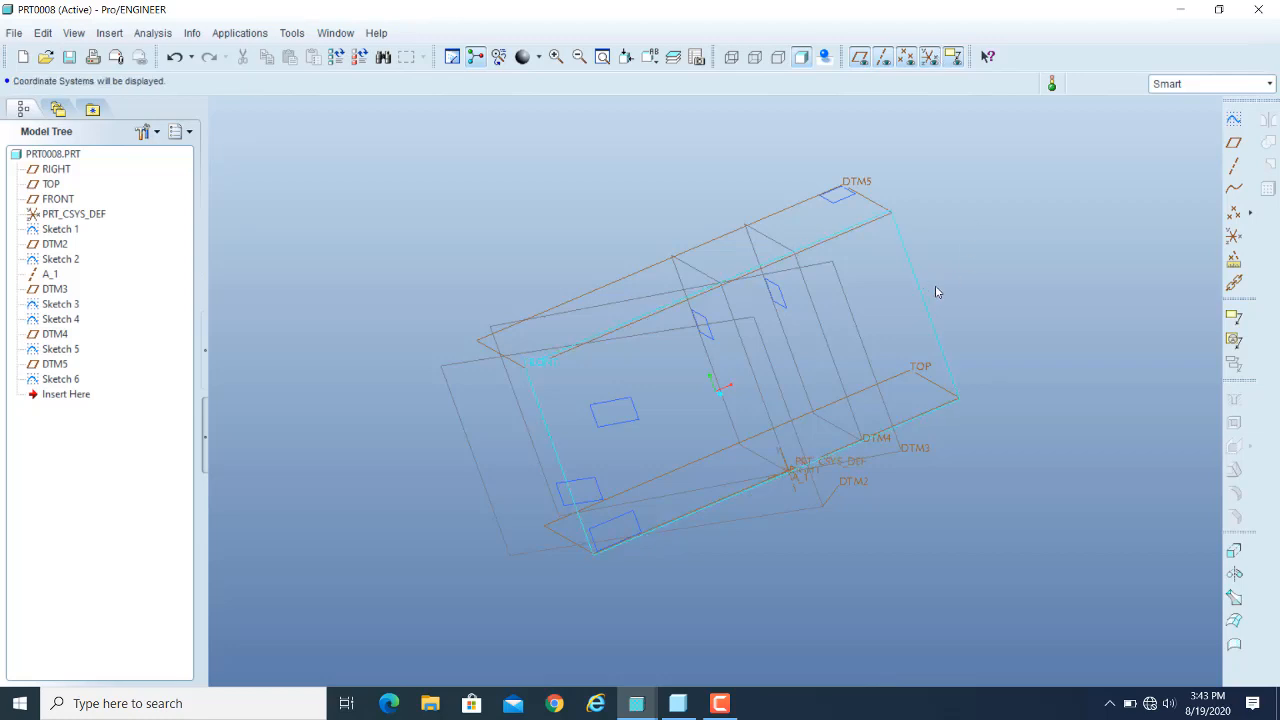
middle_drag(1005, 263, 987, 369)
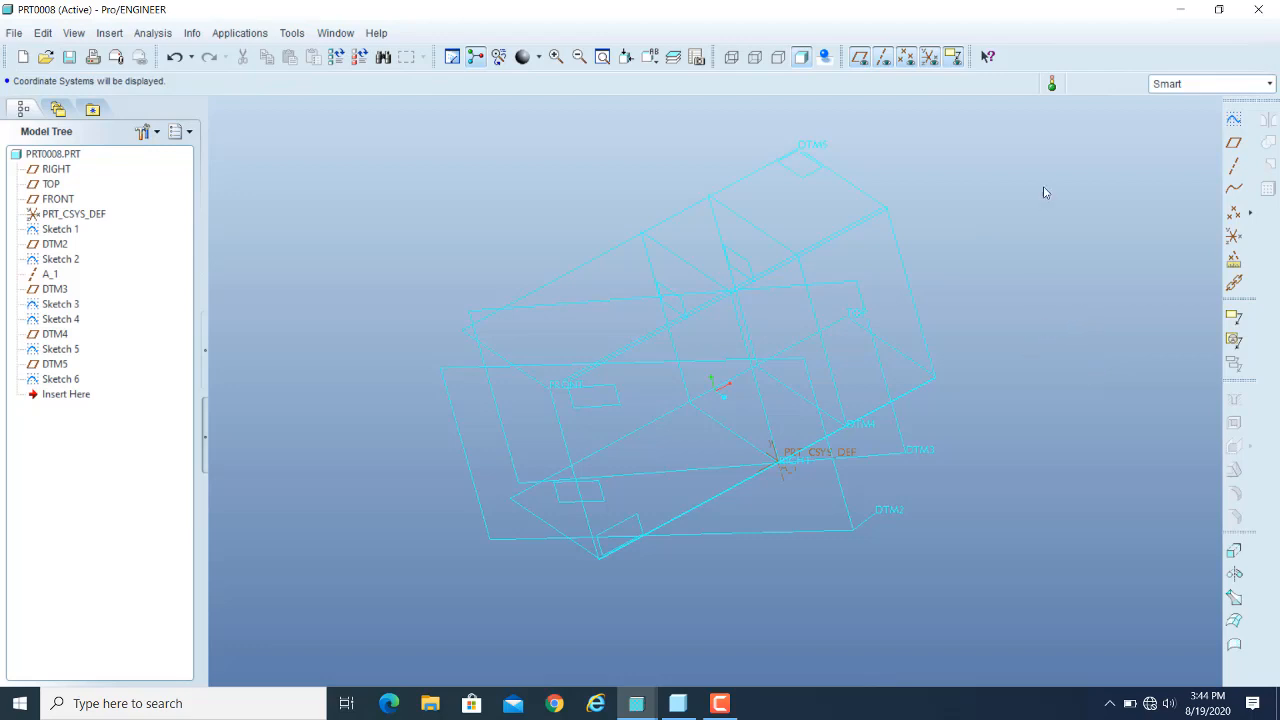
click(860, 57)
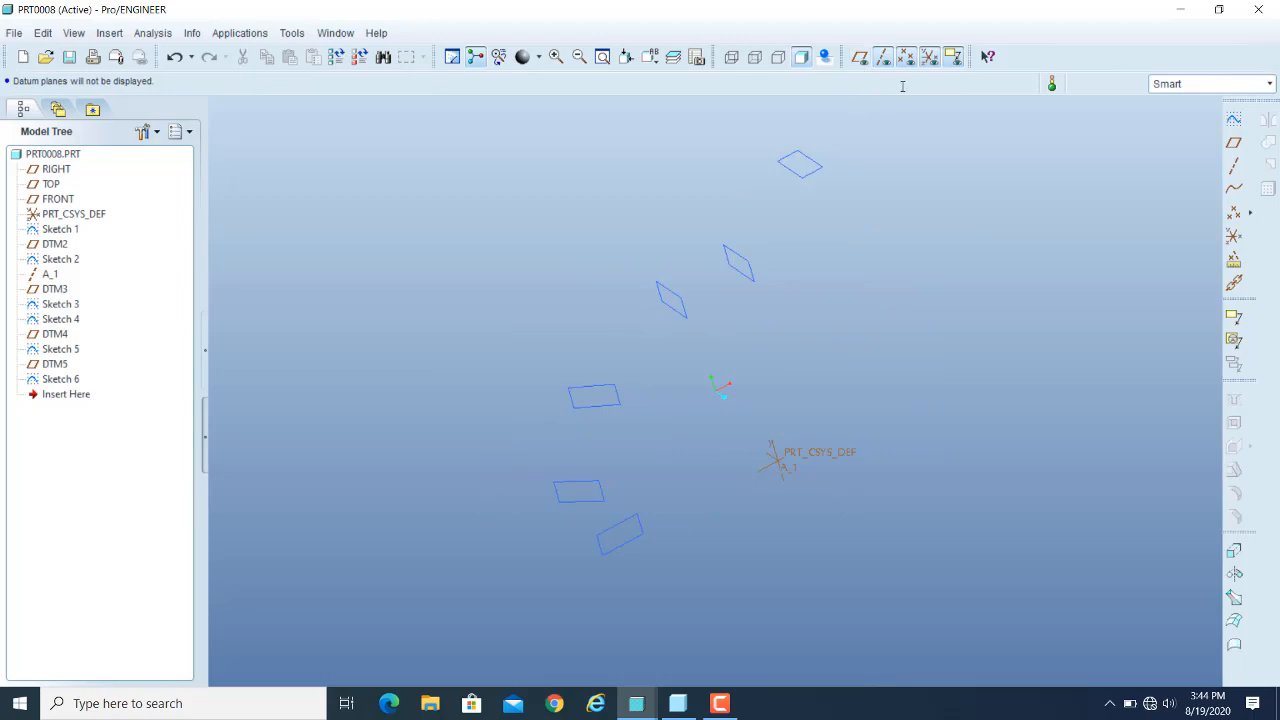
click(929, 57)
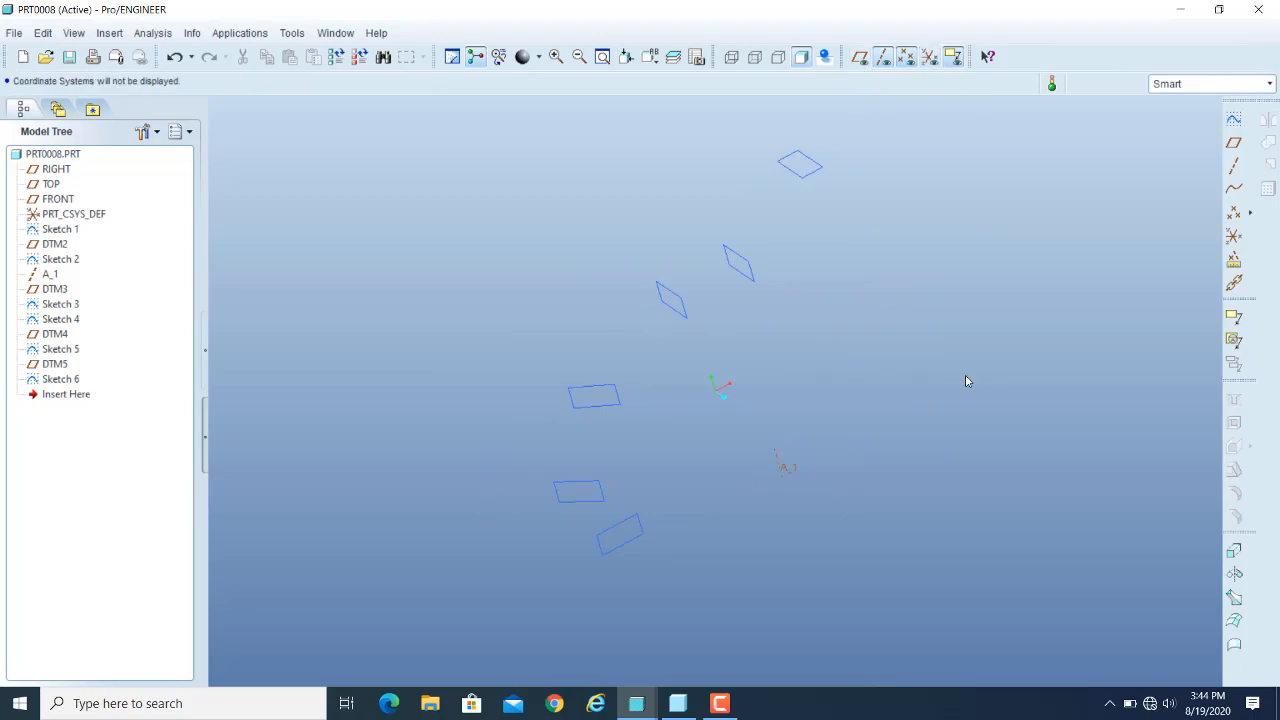
mouse_move(984, 388)
middle_down()
mouse_move(986, 357)
mouse_move(966, 369)
mouse_move(988, 394)
middle_up()
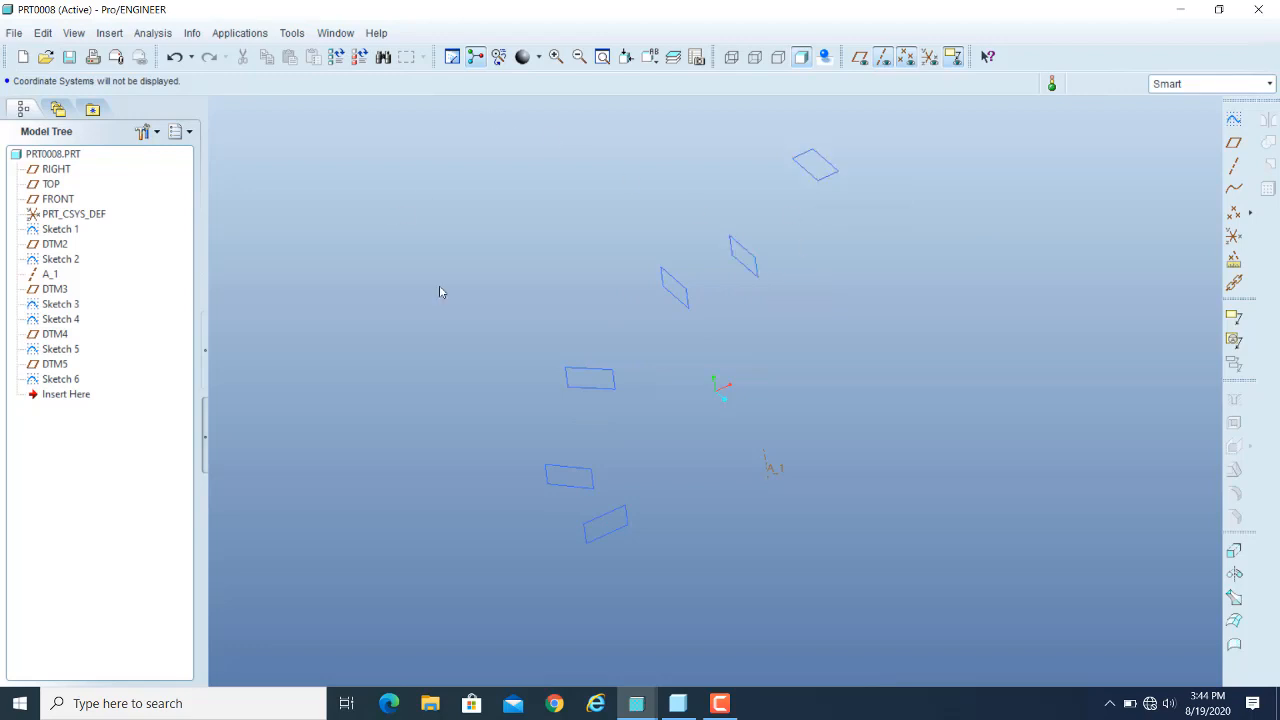
- Start a blend protrusion with the General, Regular Sec and Select Sec options
click(110, 33)
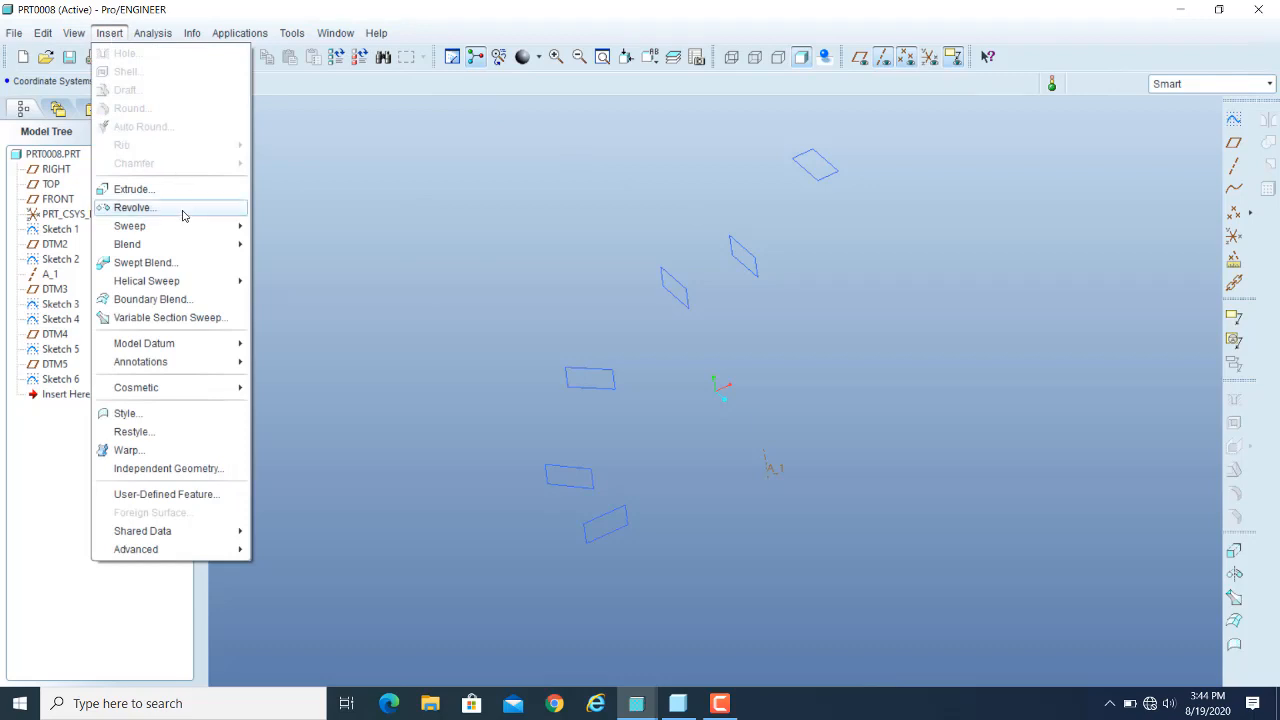
mouse_move(212, 249)
click(292, 248)
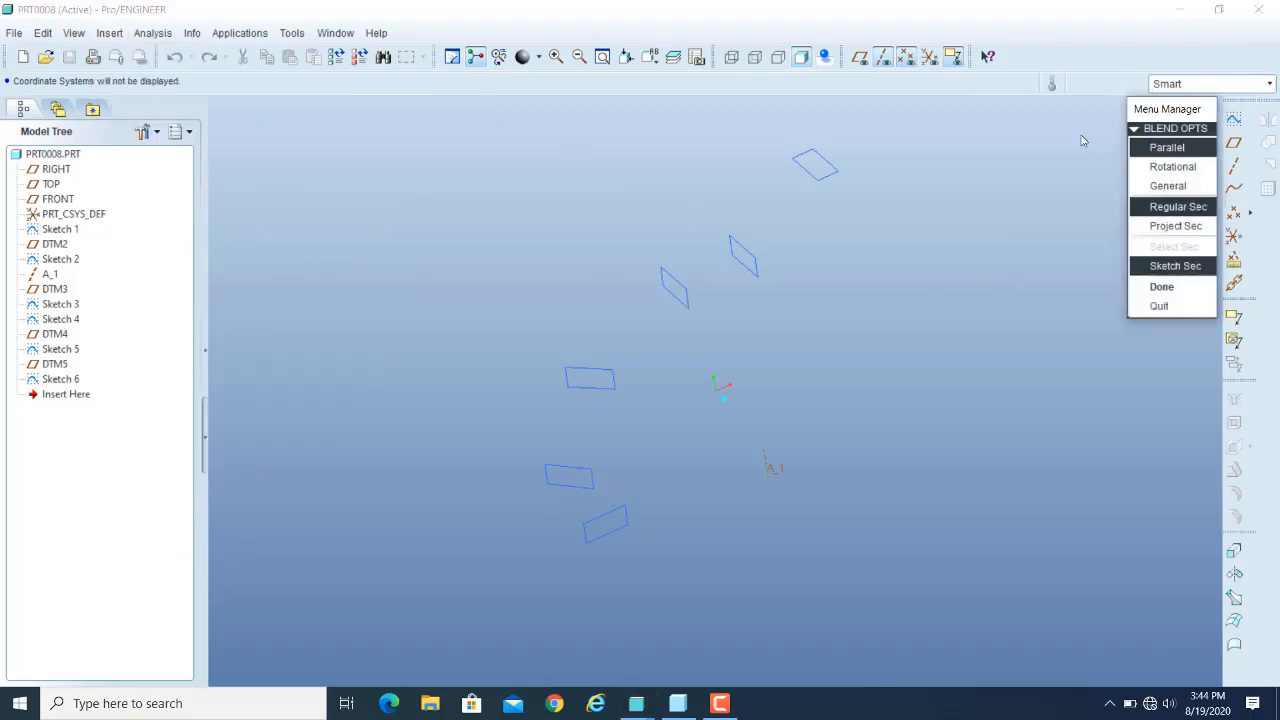
click(1145, 207)
click(1170, 187)
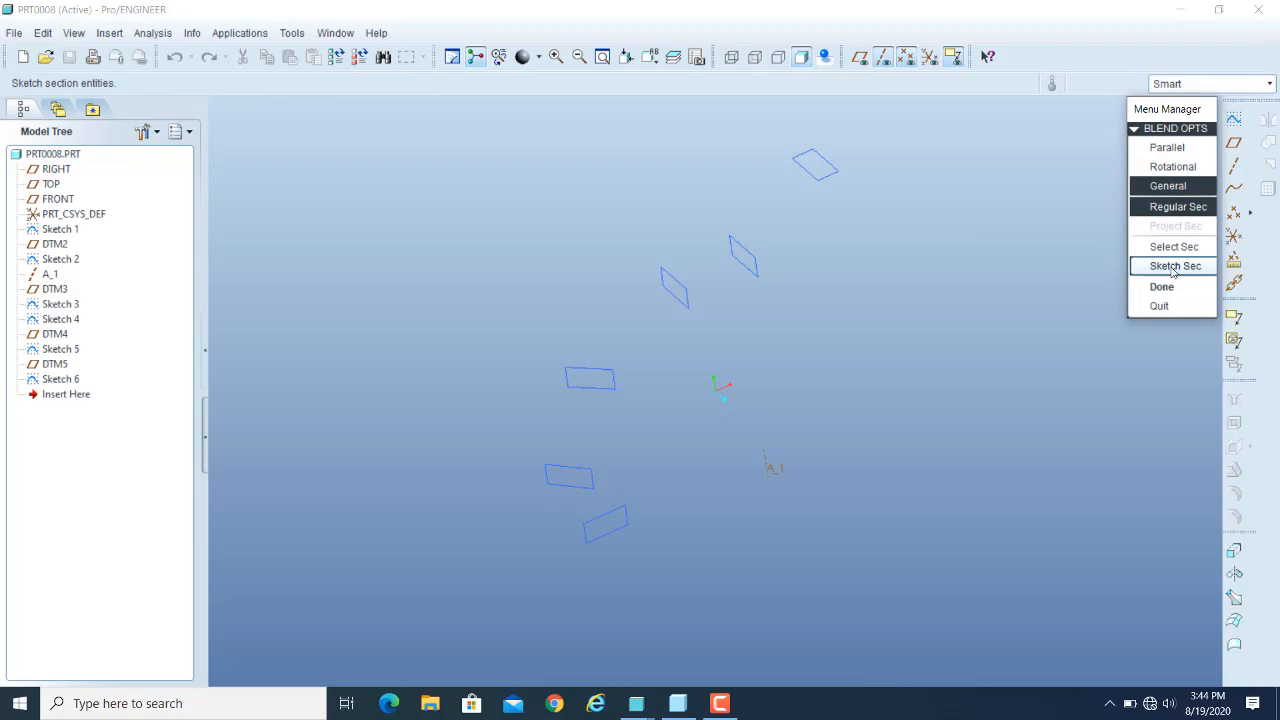
click(1175, 268)
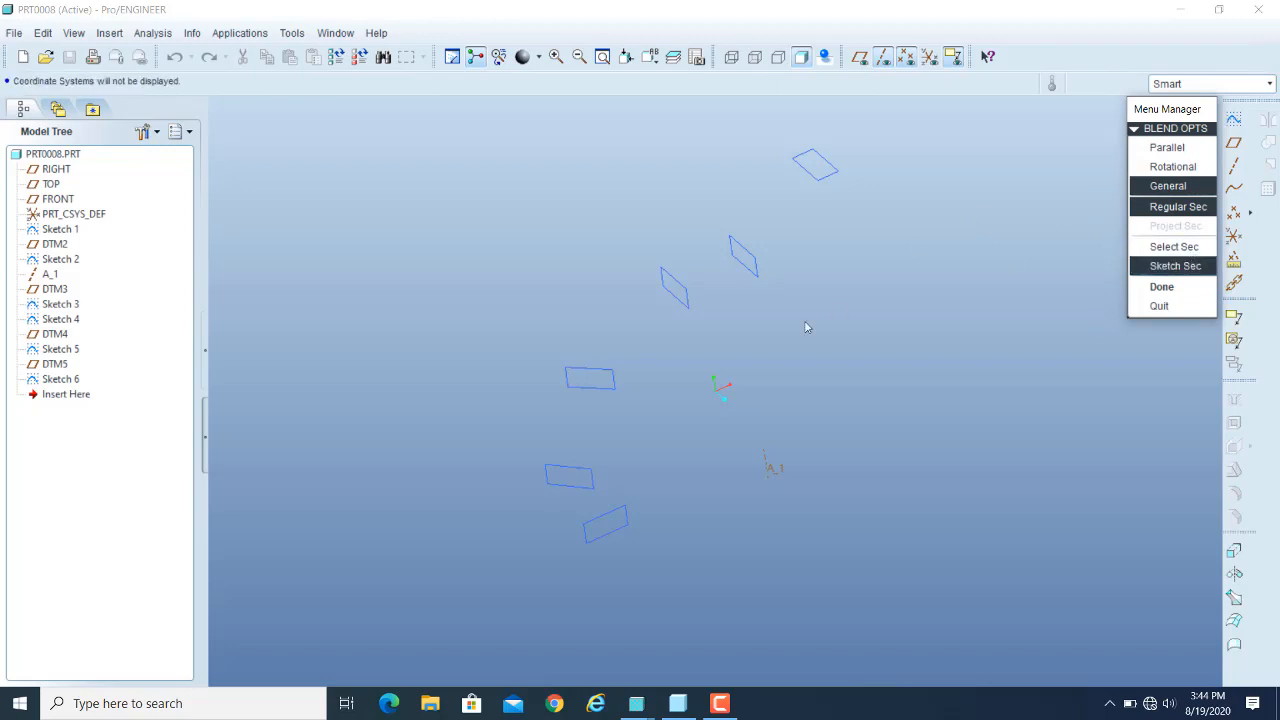
click(1177, 247)
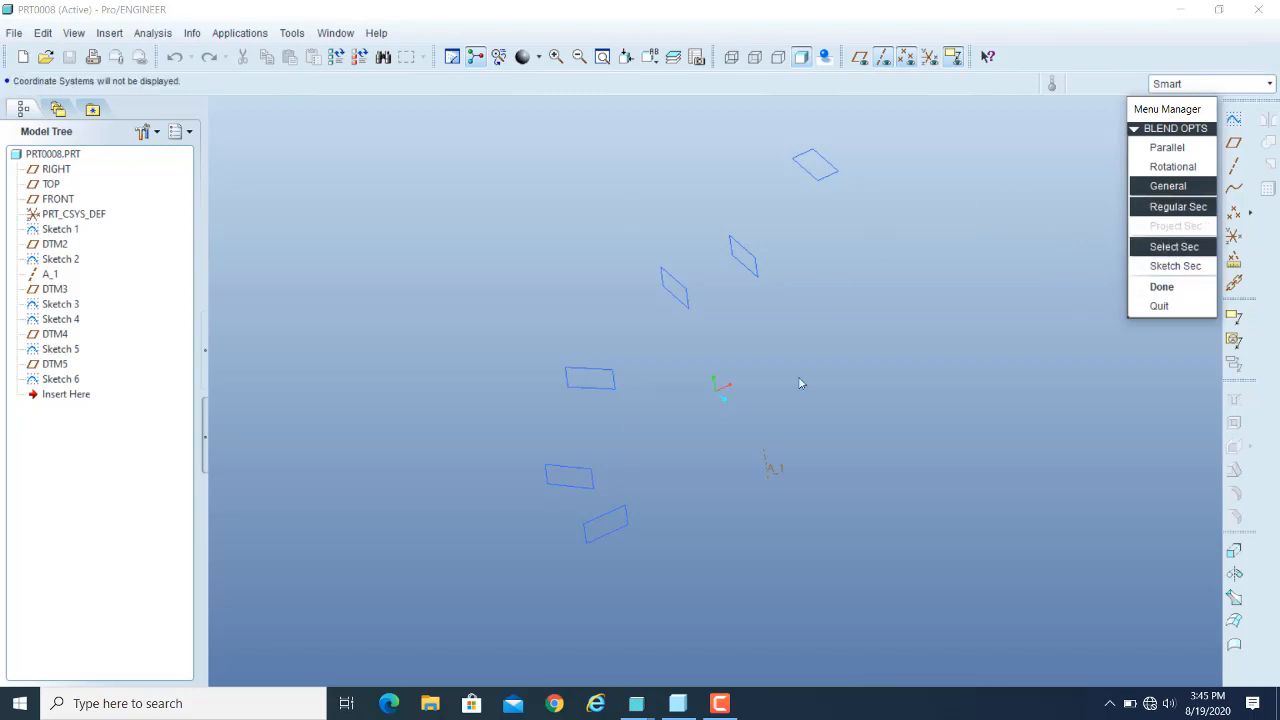
click(1161, 286)
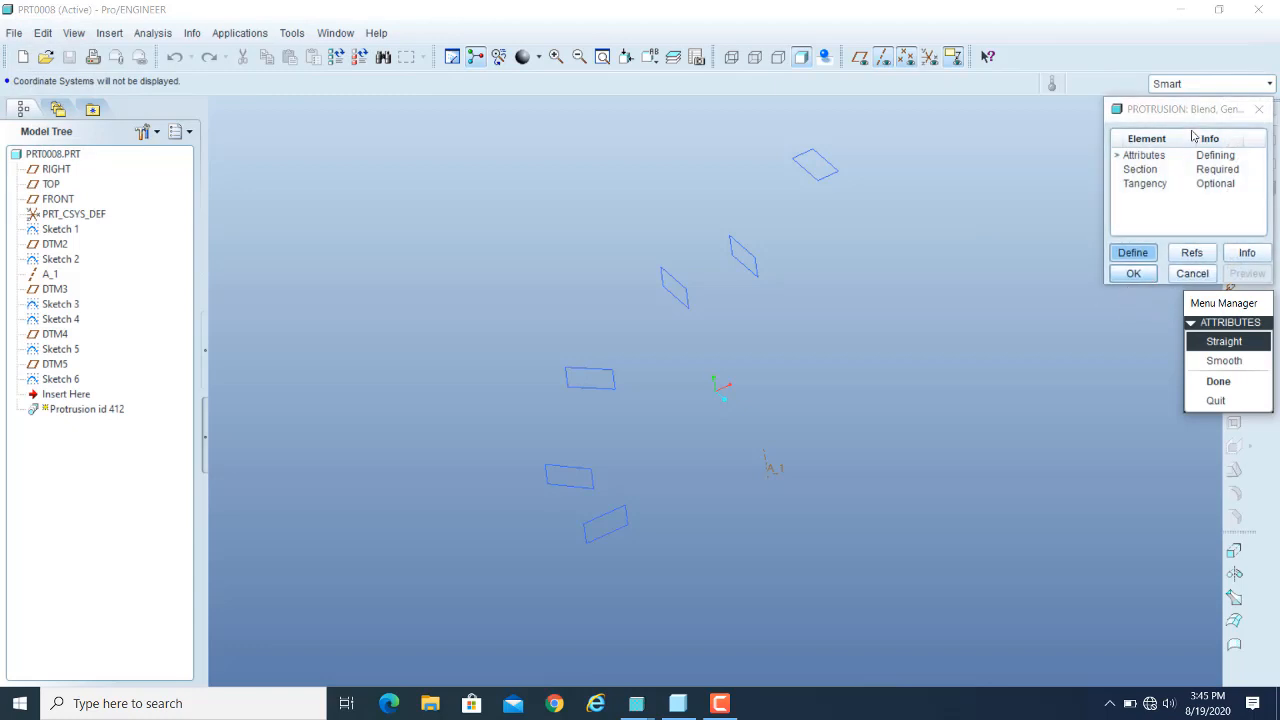
- Define the general blend's attributes as Straight, moving the feature dialogs clear of the screen edge
drag(1190, 109, 1089, 108)
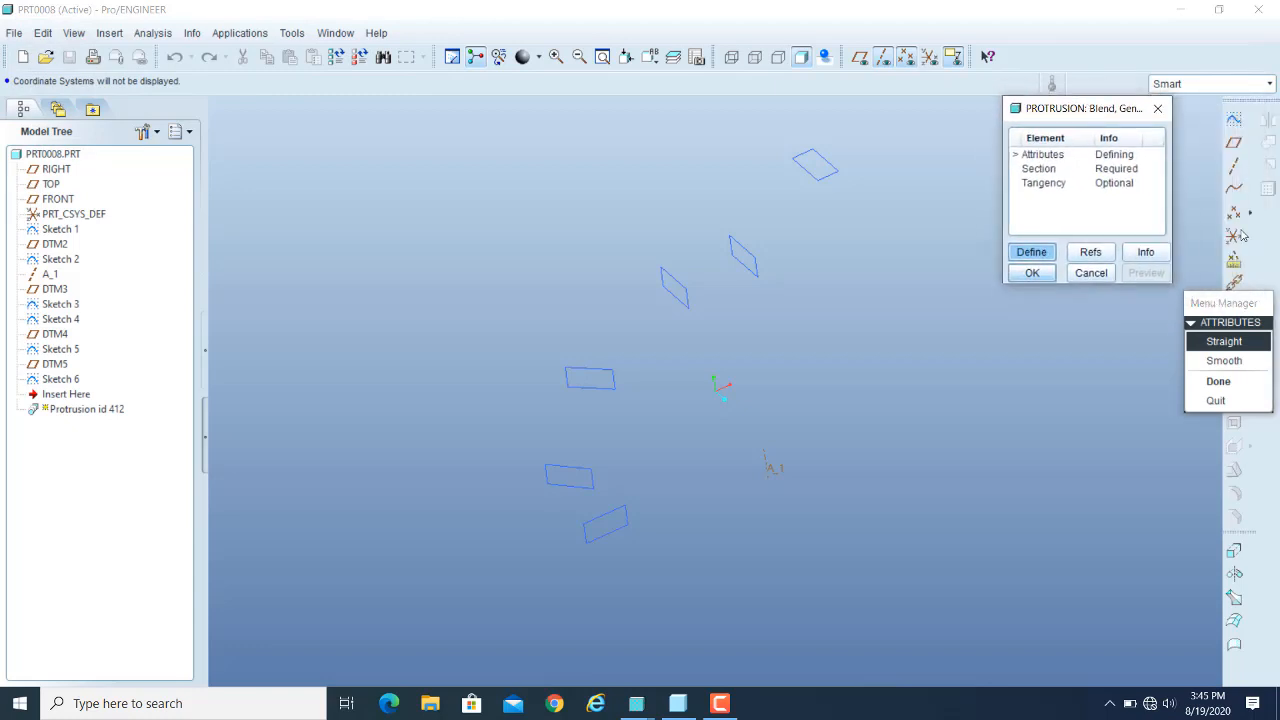
drag(1229, 305, 1162, 310)
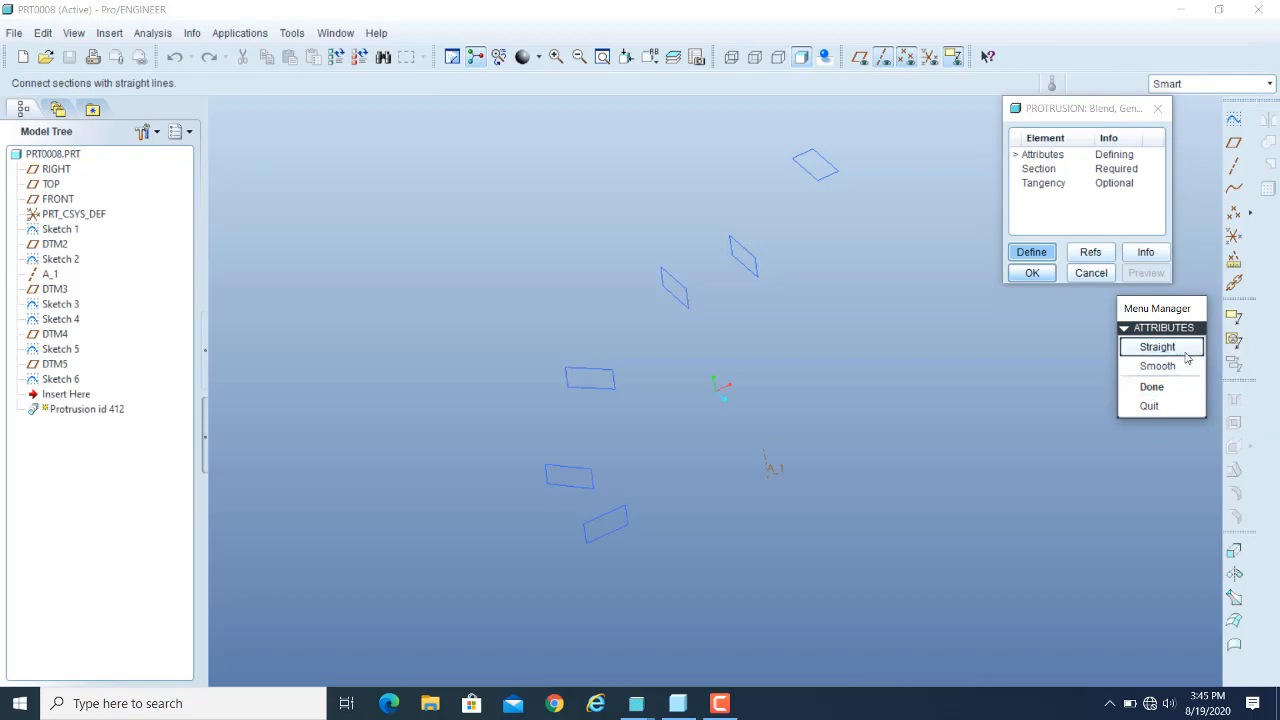
click(1165, 347)
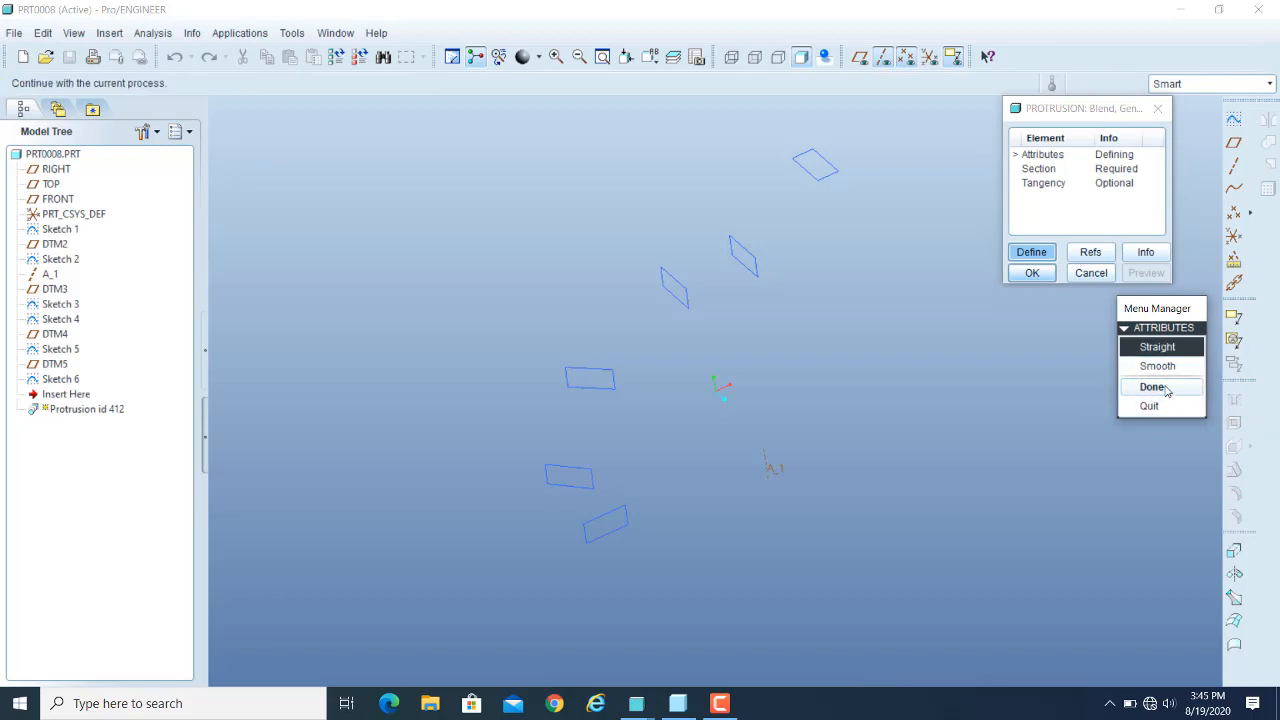
click(1155, 387)
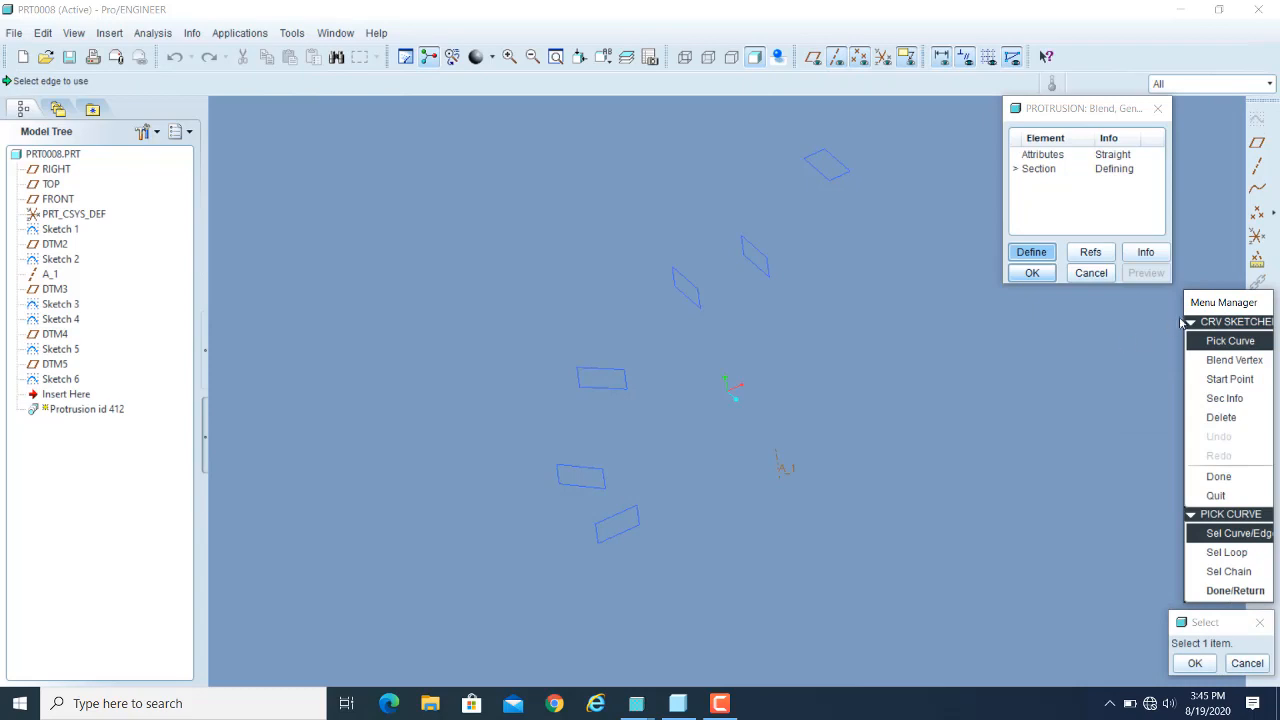
- Pick the lowest rectangle's loop as the blend's first section with Sel Loop, and complete that section
drag(1205, 307, 1172, 298)
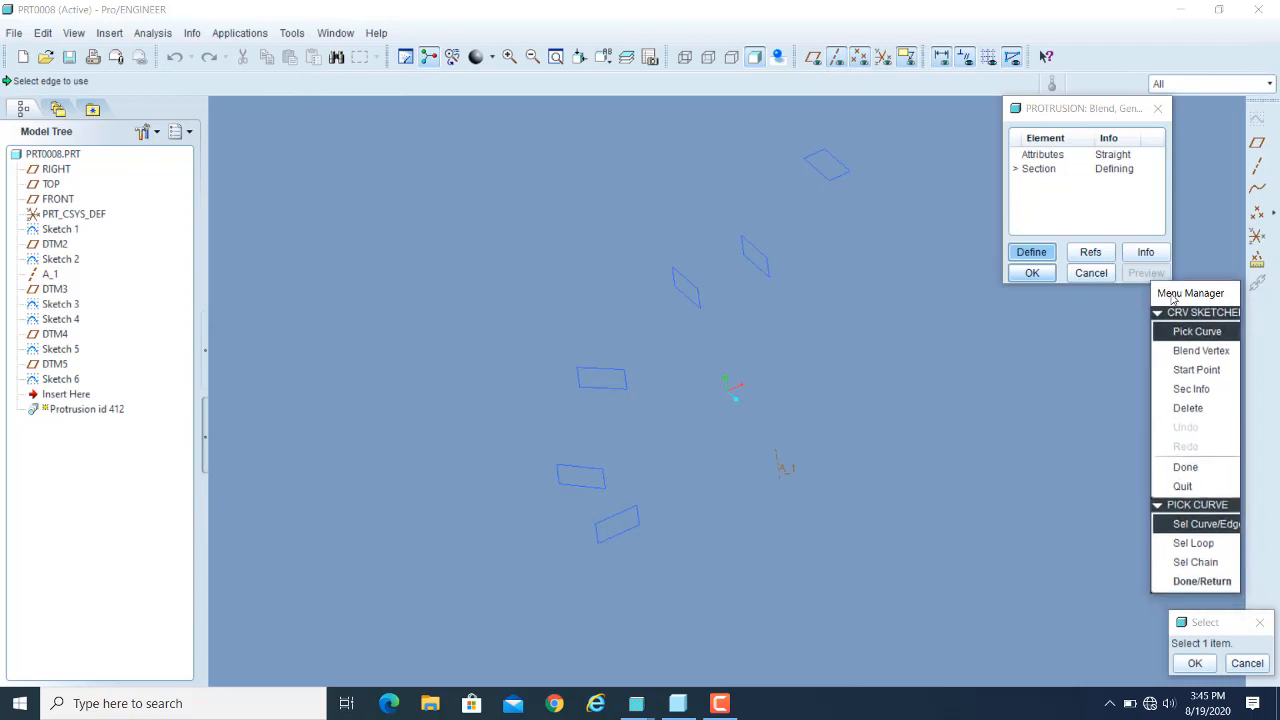
drag(1229, 627, 1090, 399)
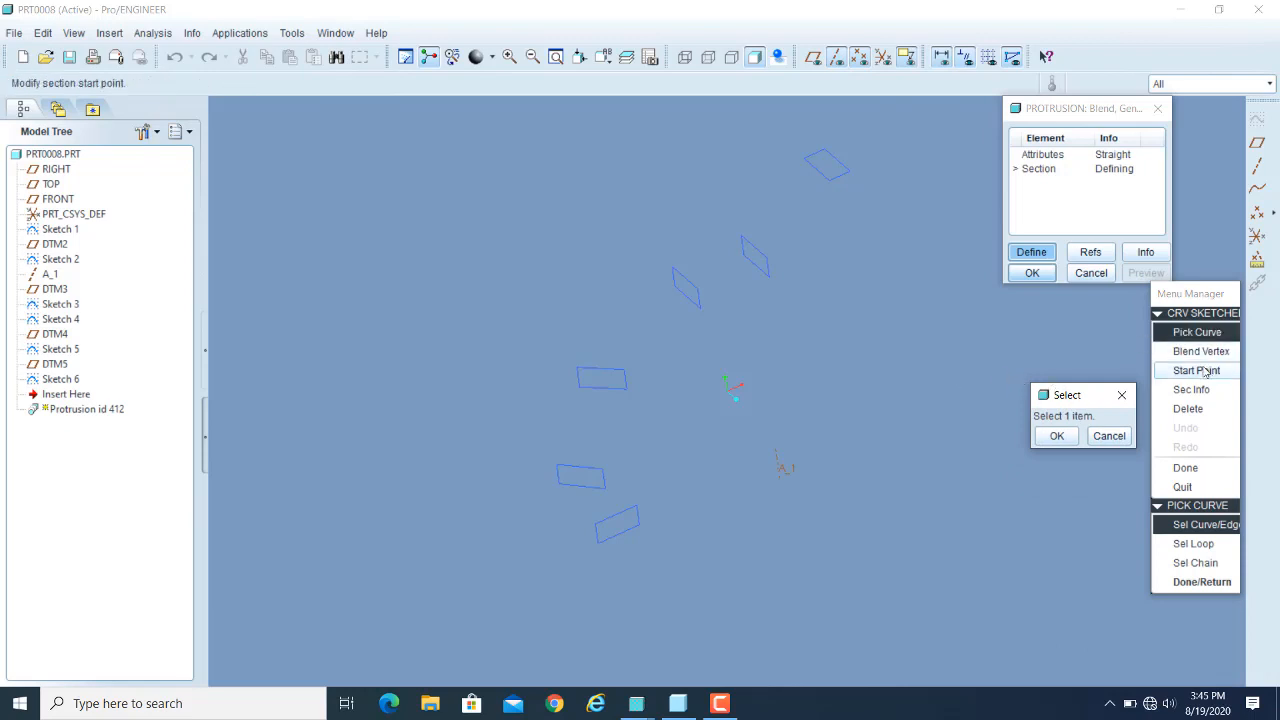
click(1213, 334)
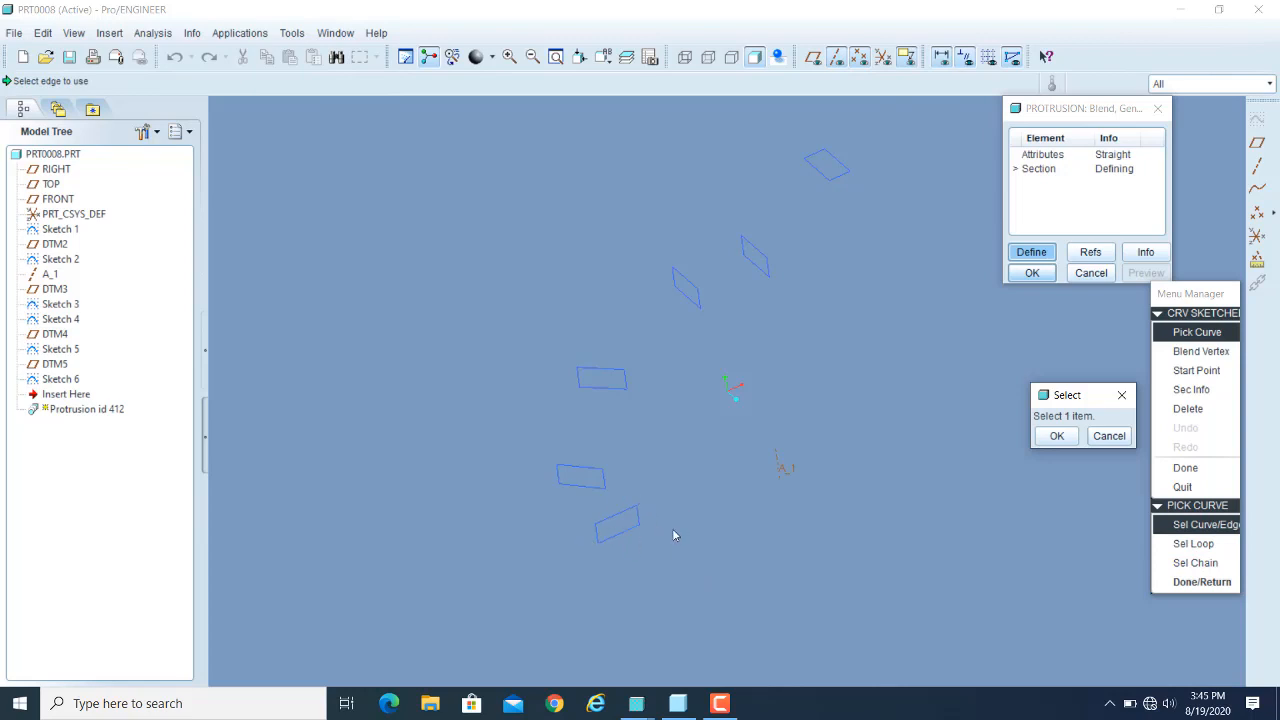
click(1199, 525)
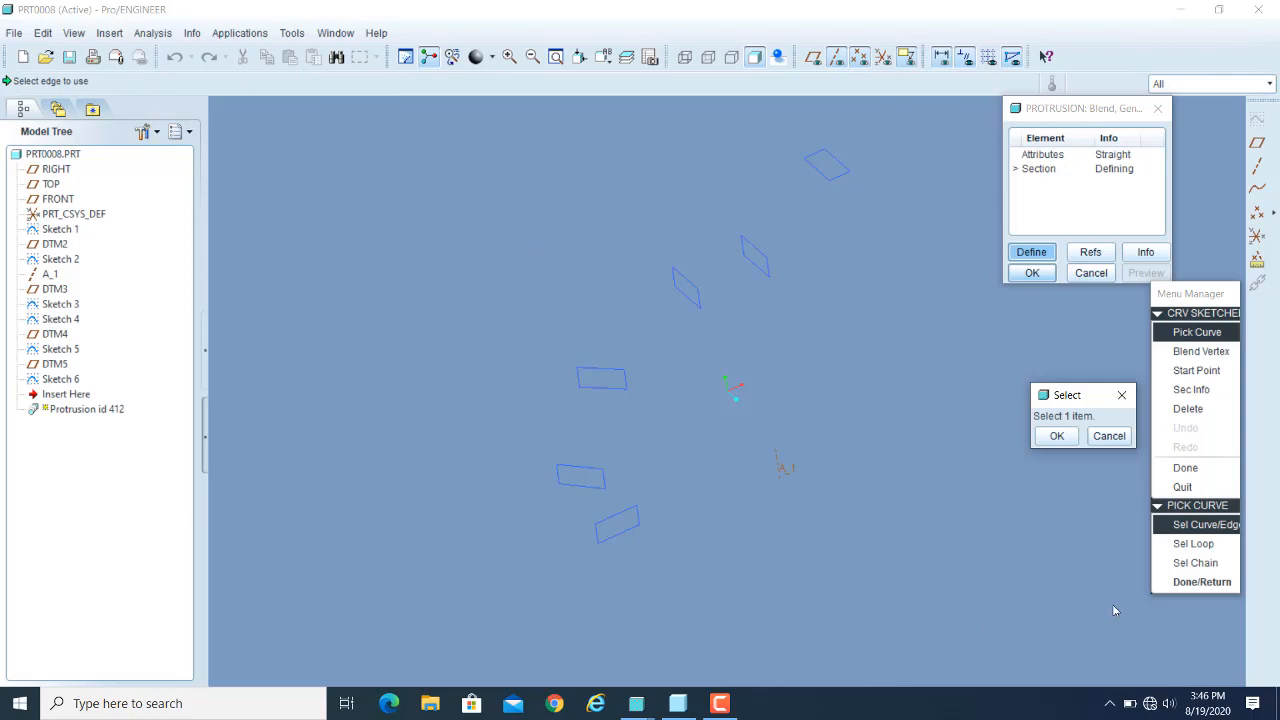
click(1204, 551)
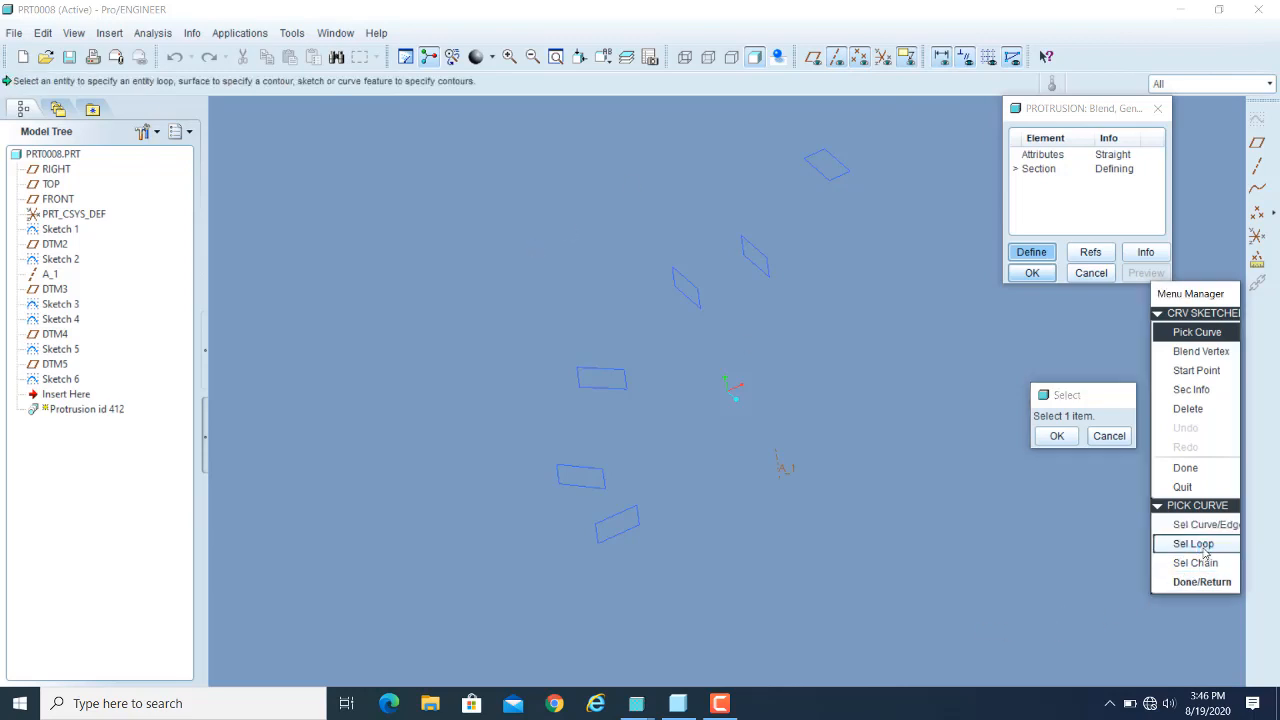
click(631, 532)
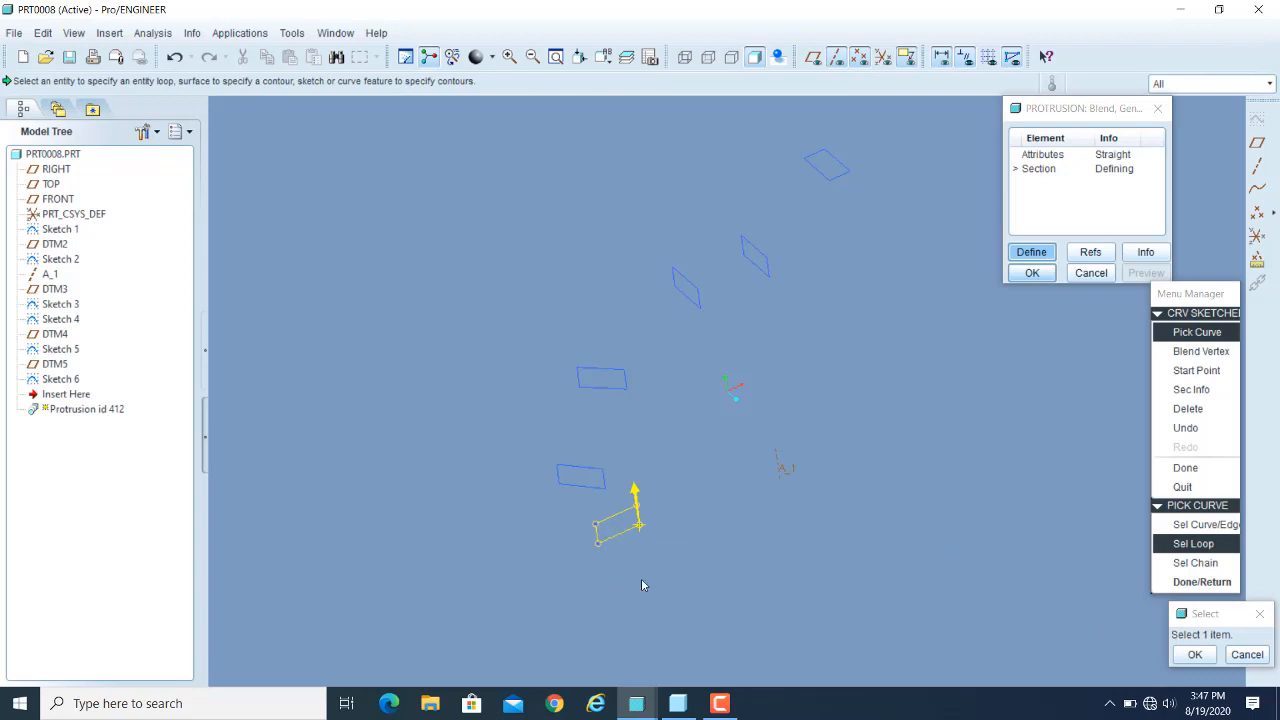
click(1196, 655)
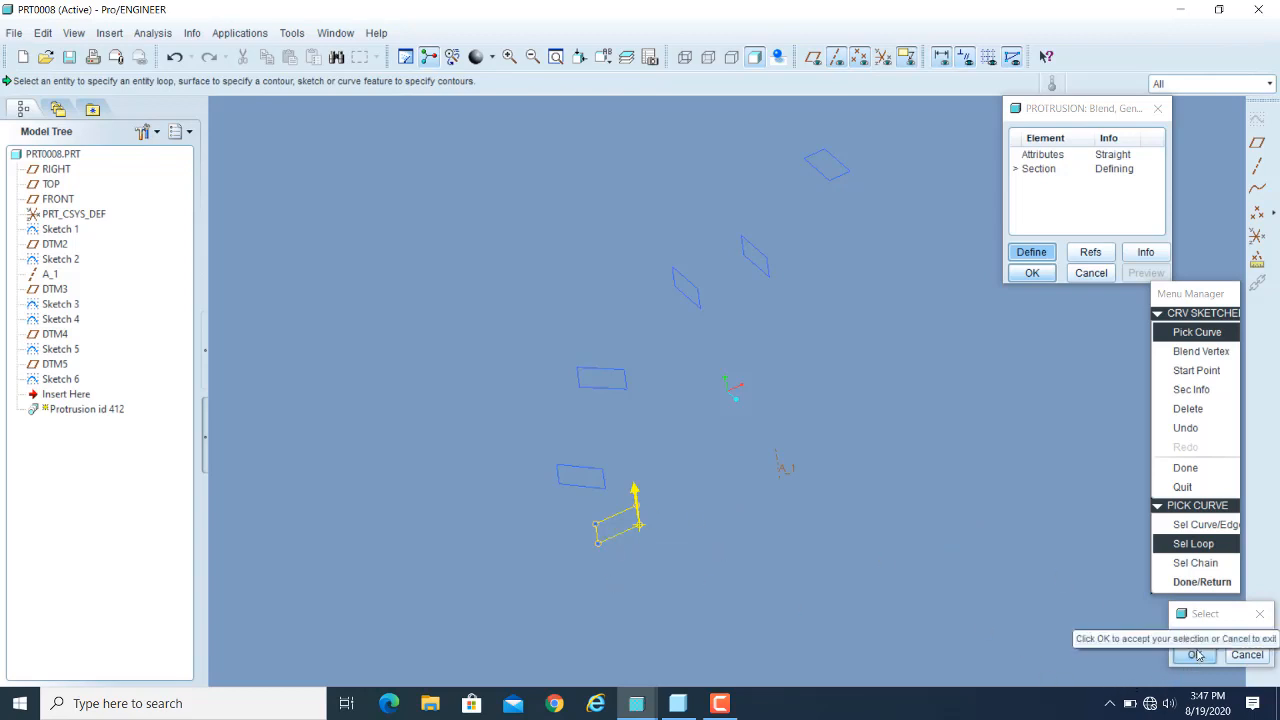
click(1195, 582)
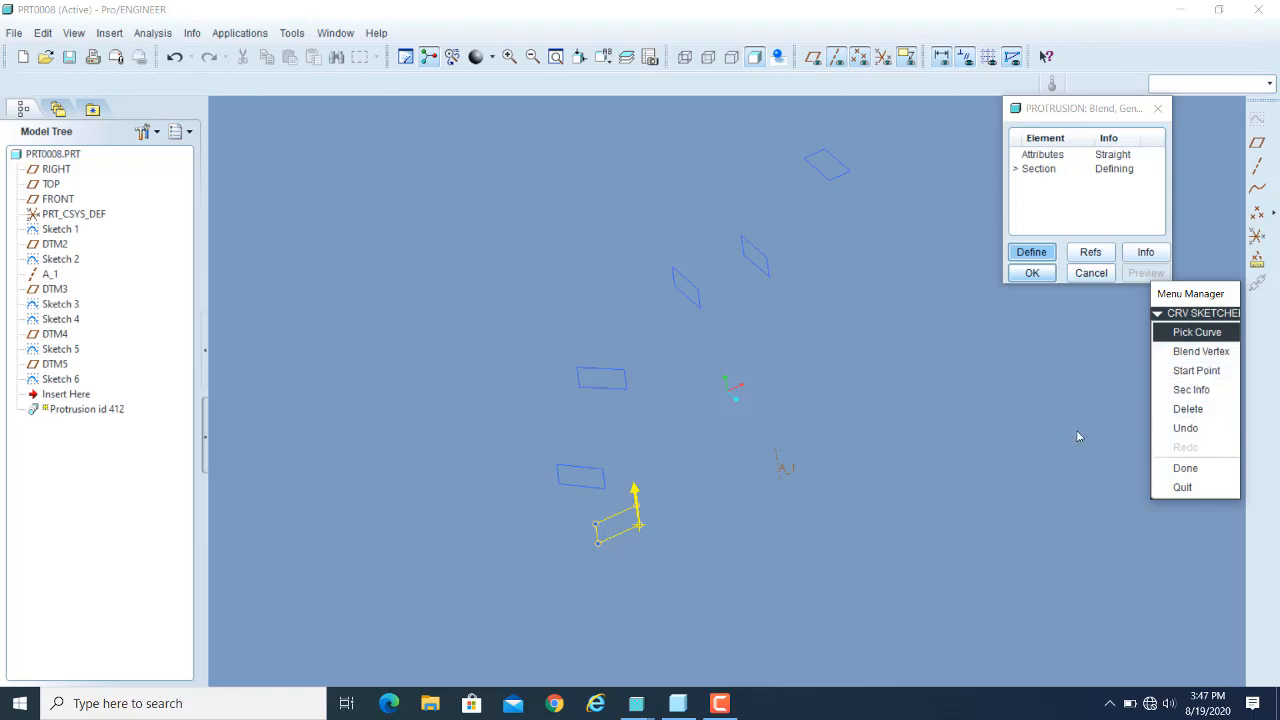
click(1186, 468)
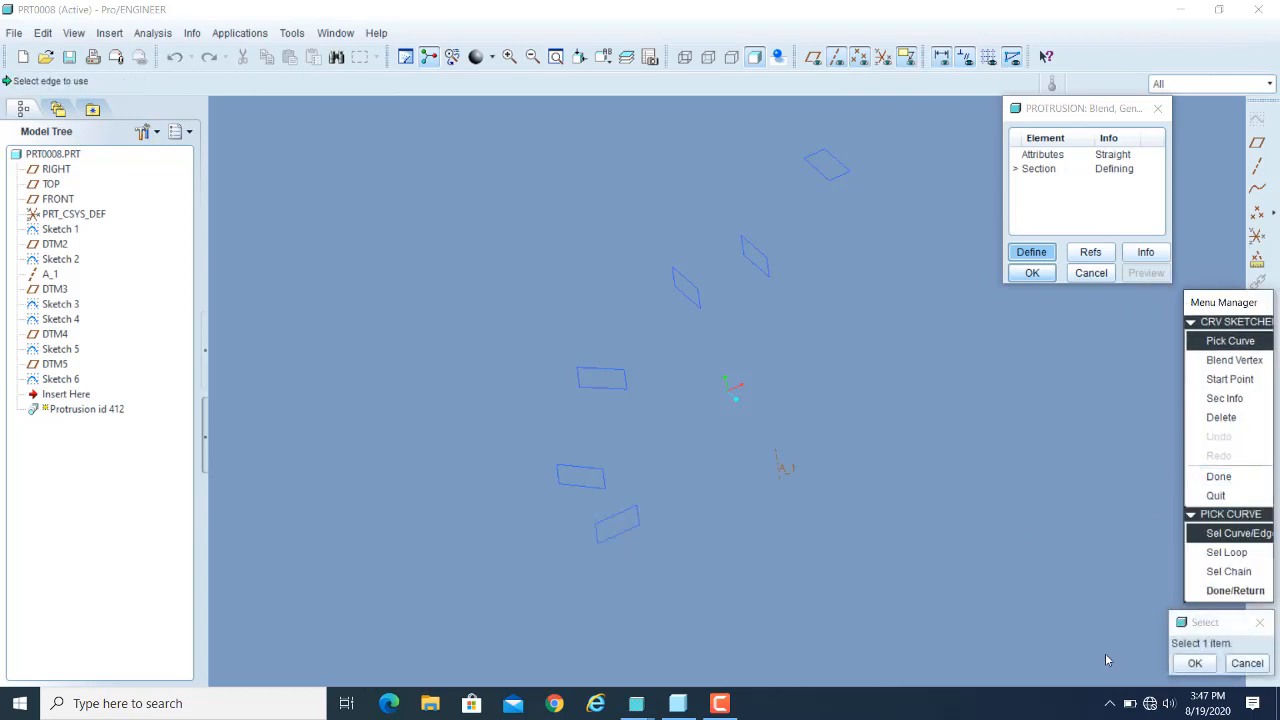
- Pick the loop of the second-lowest rectangle as the blend's second section
drag(1217, 627, 1095, 420)
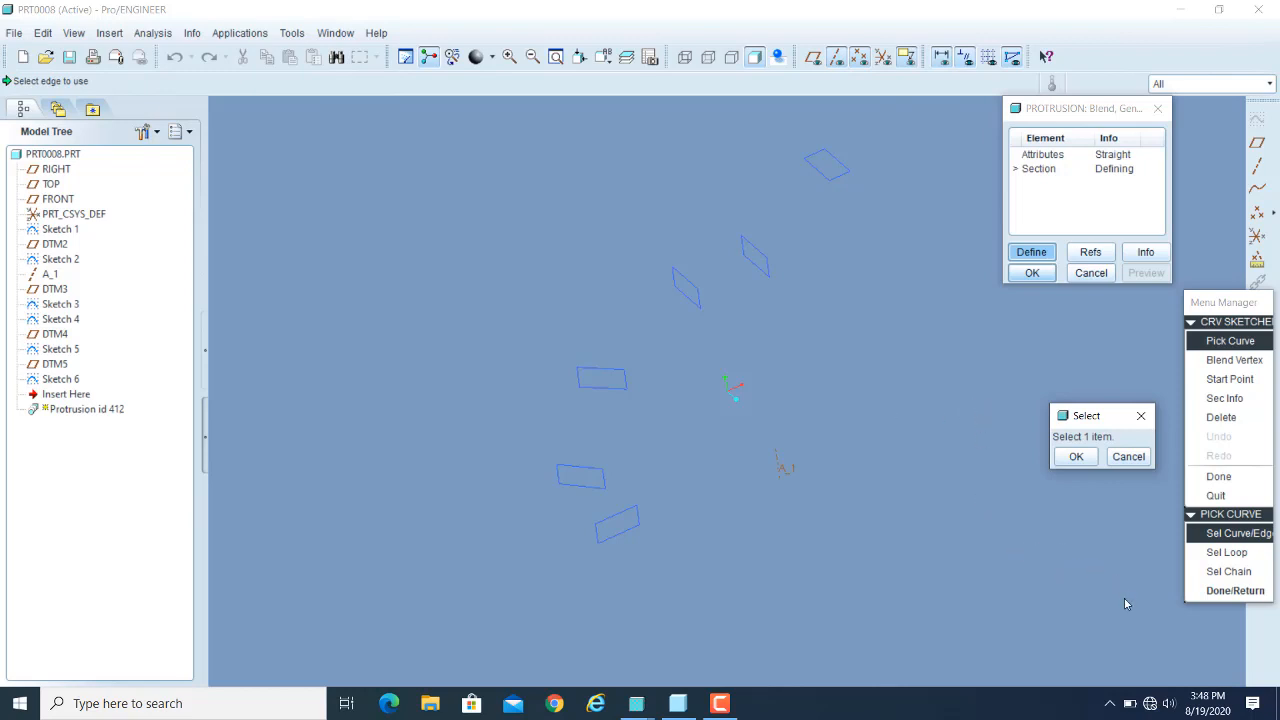
click(1234, 556)
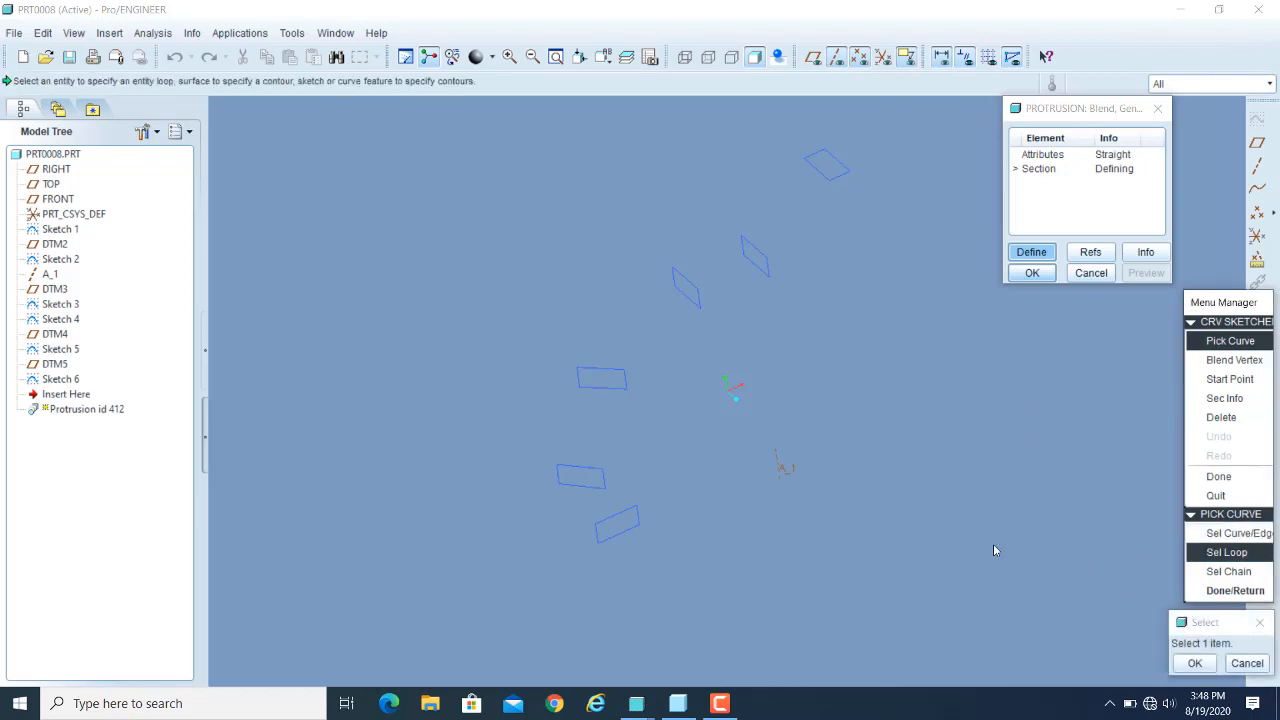
click(599, 493)
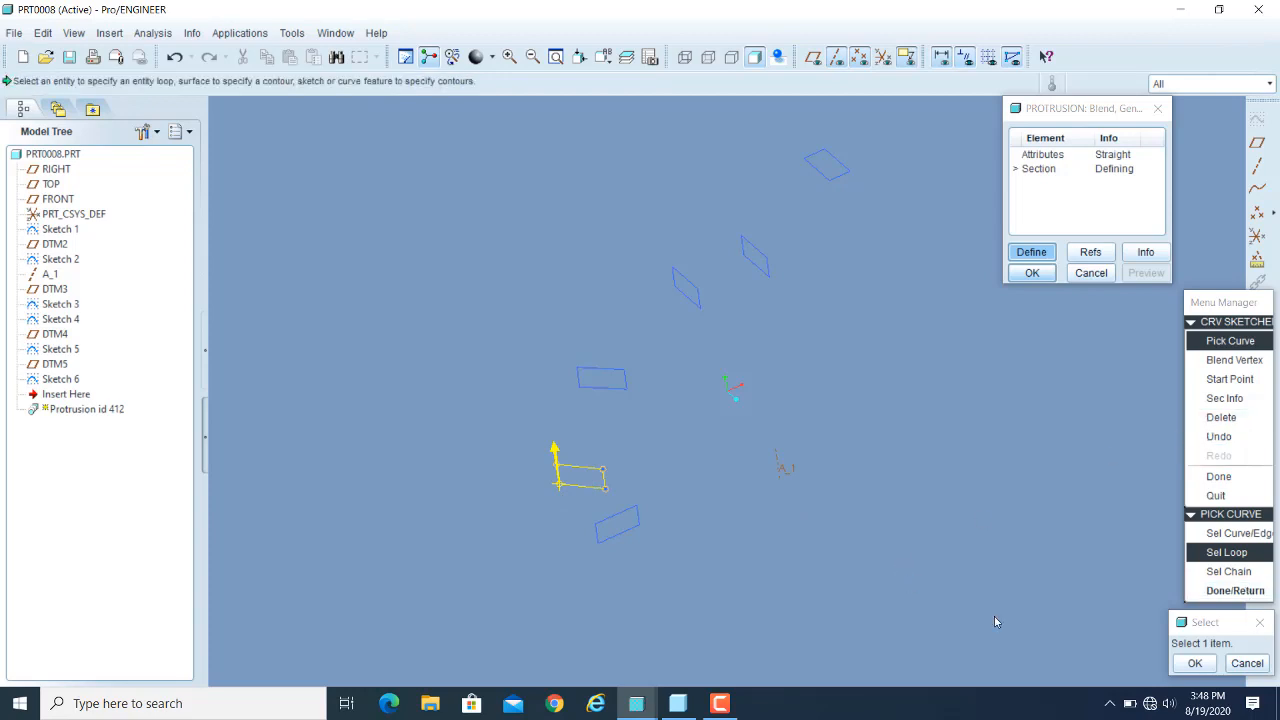
- Move the second section's start point to the rectangle's lower-right corner with its arrow pointing upward, and complete the section
click(1229, 382)
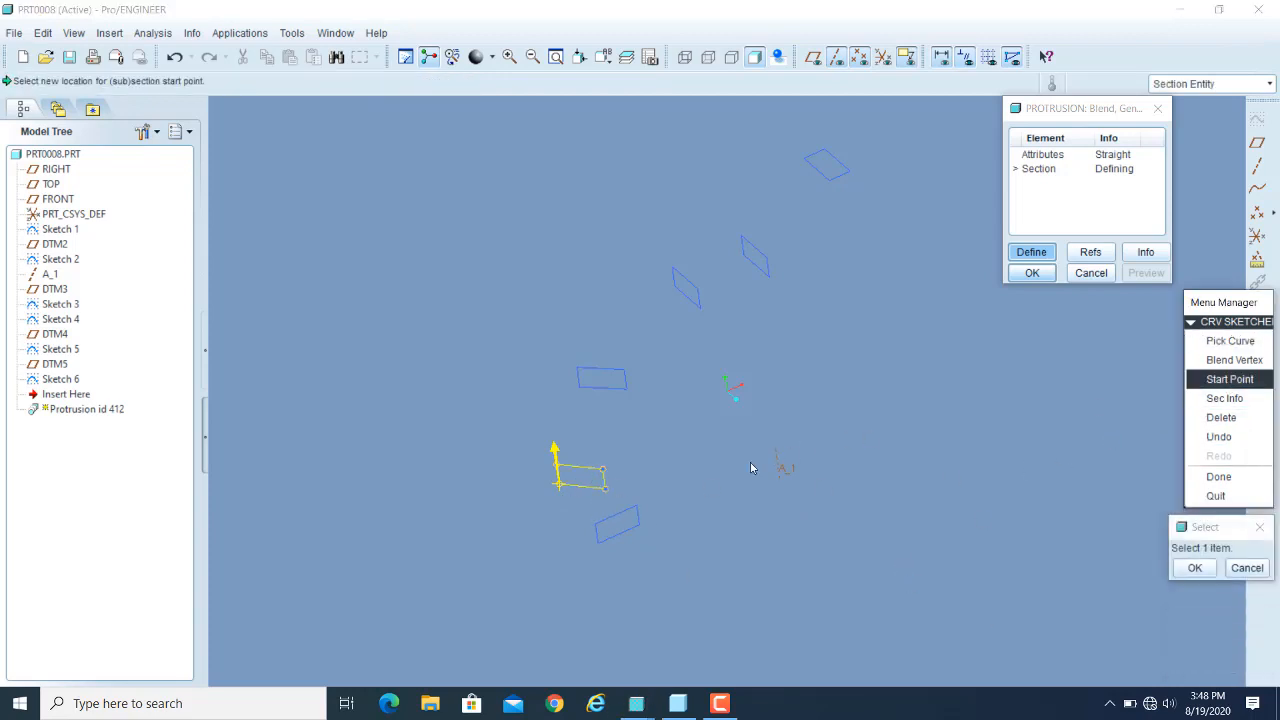
click(607, 492)
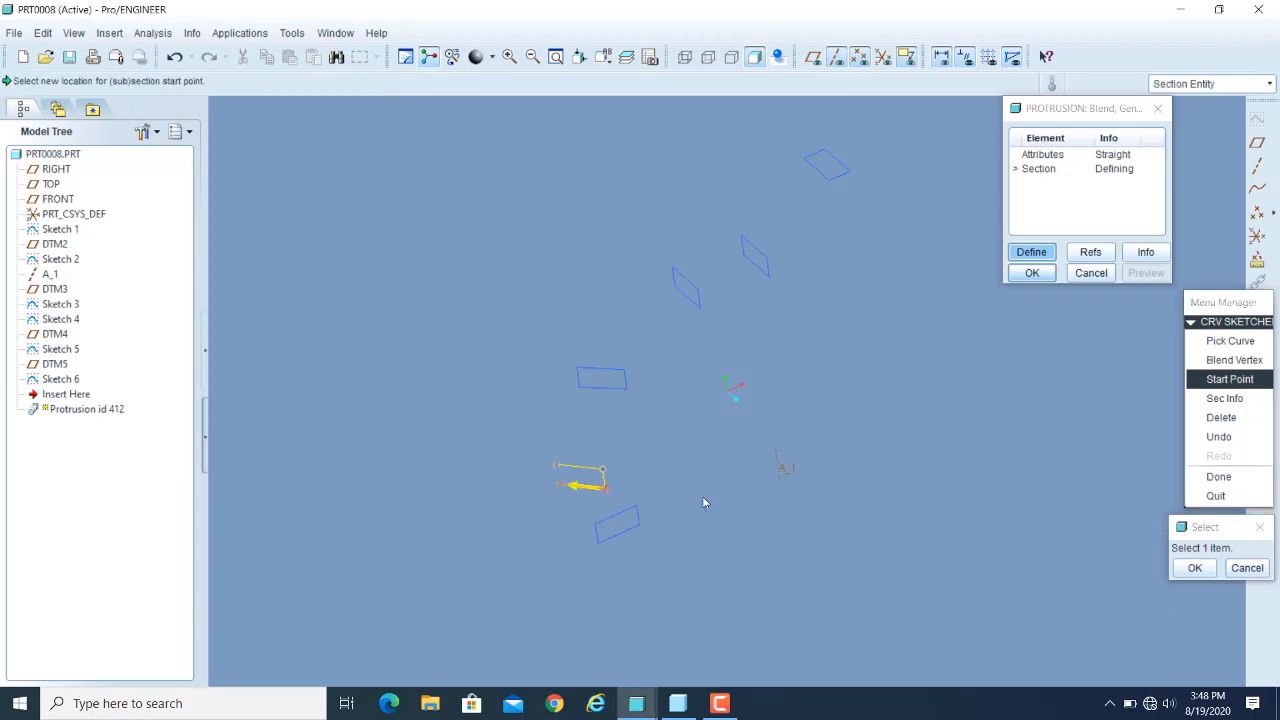
click(1230, 342)
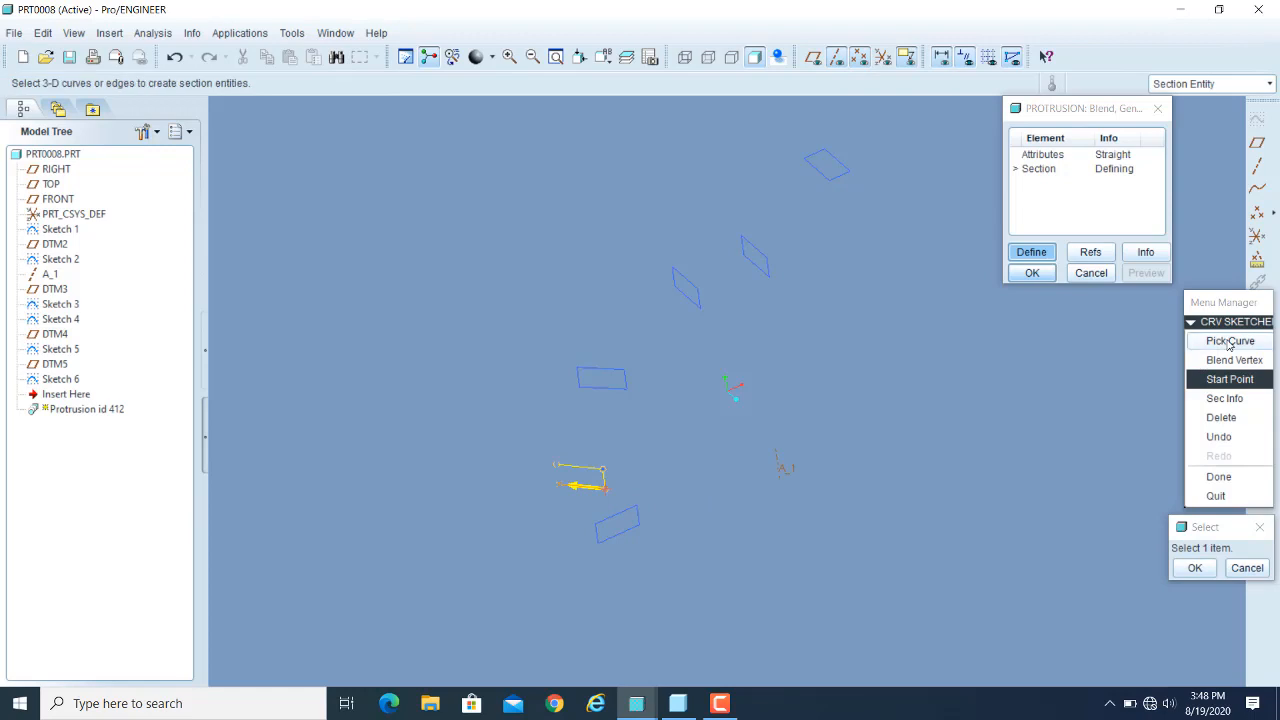
click(1229, 380)
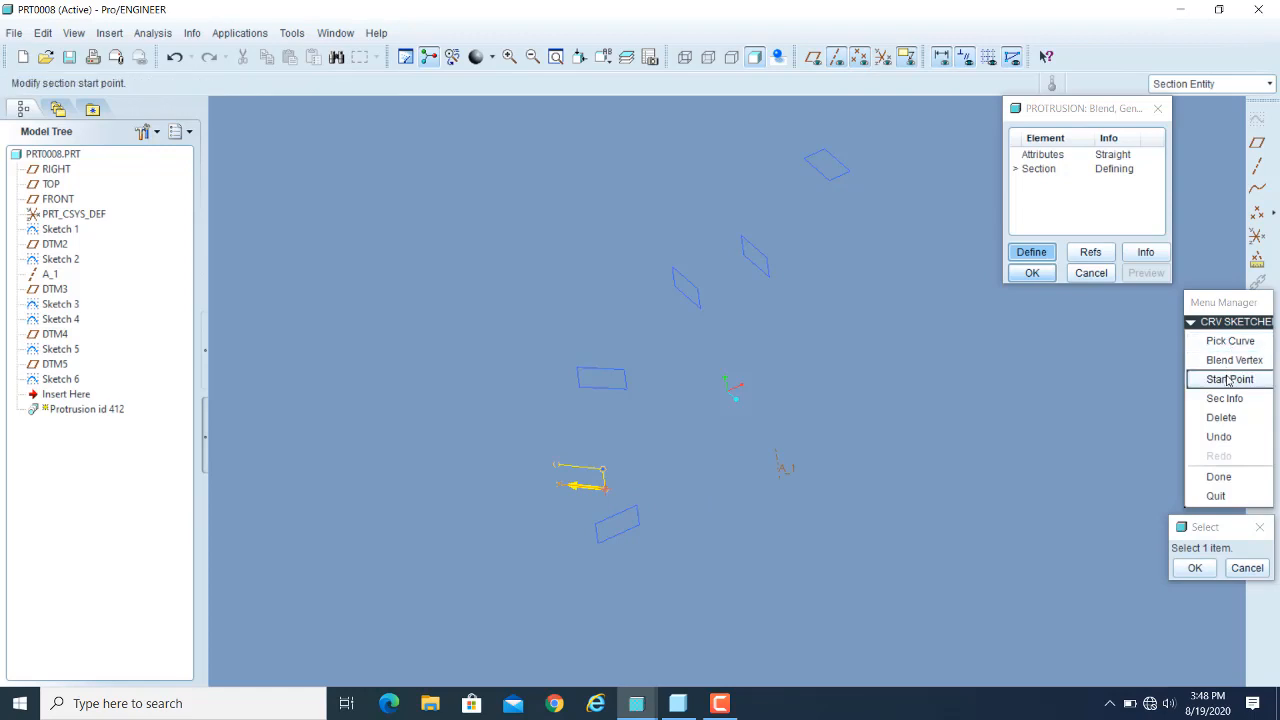
click(1229, 380)
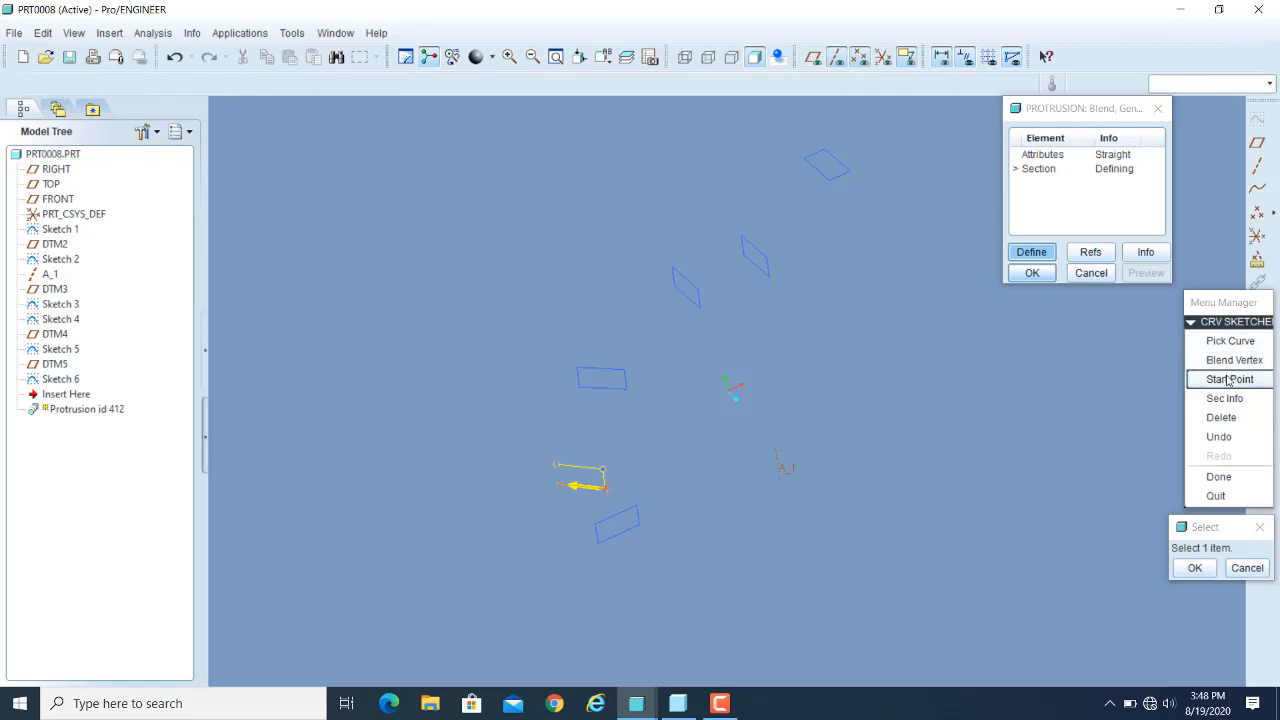
click(603, 472)
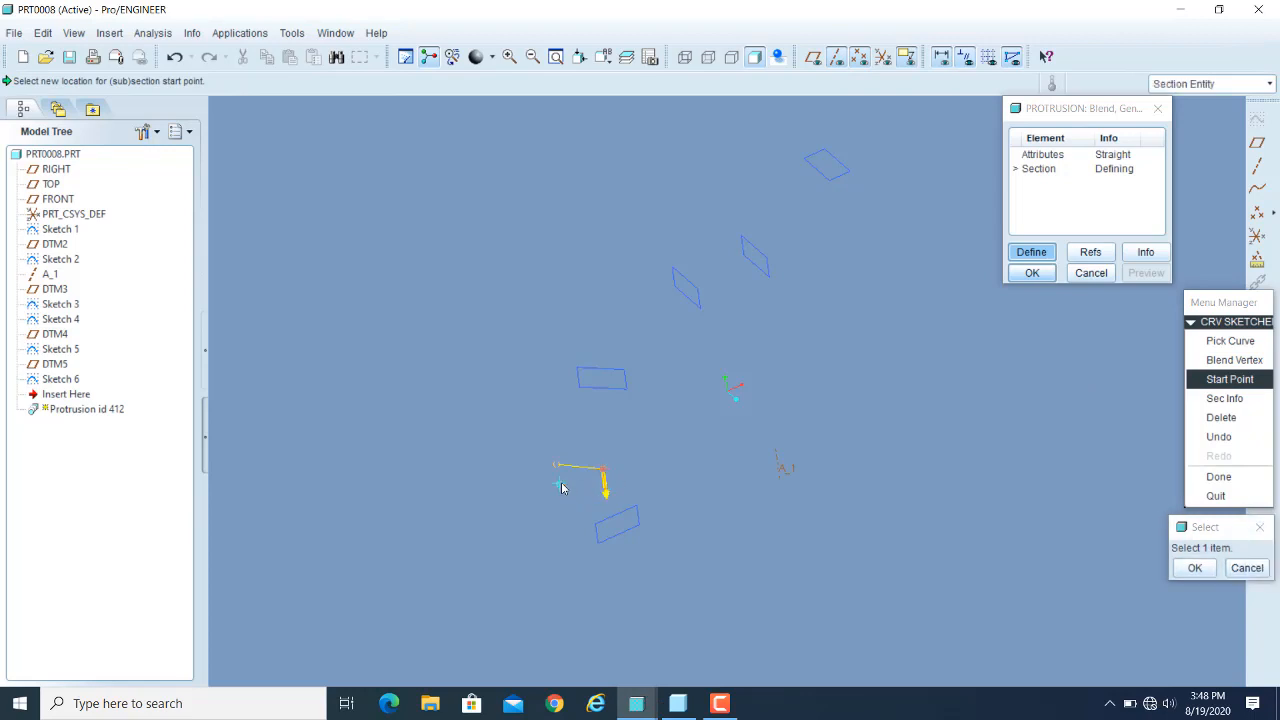
click(561, 488)
click(604, 490)
click(1195, 568)
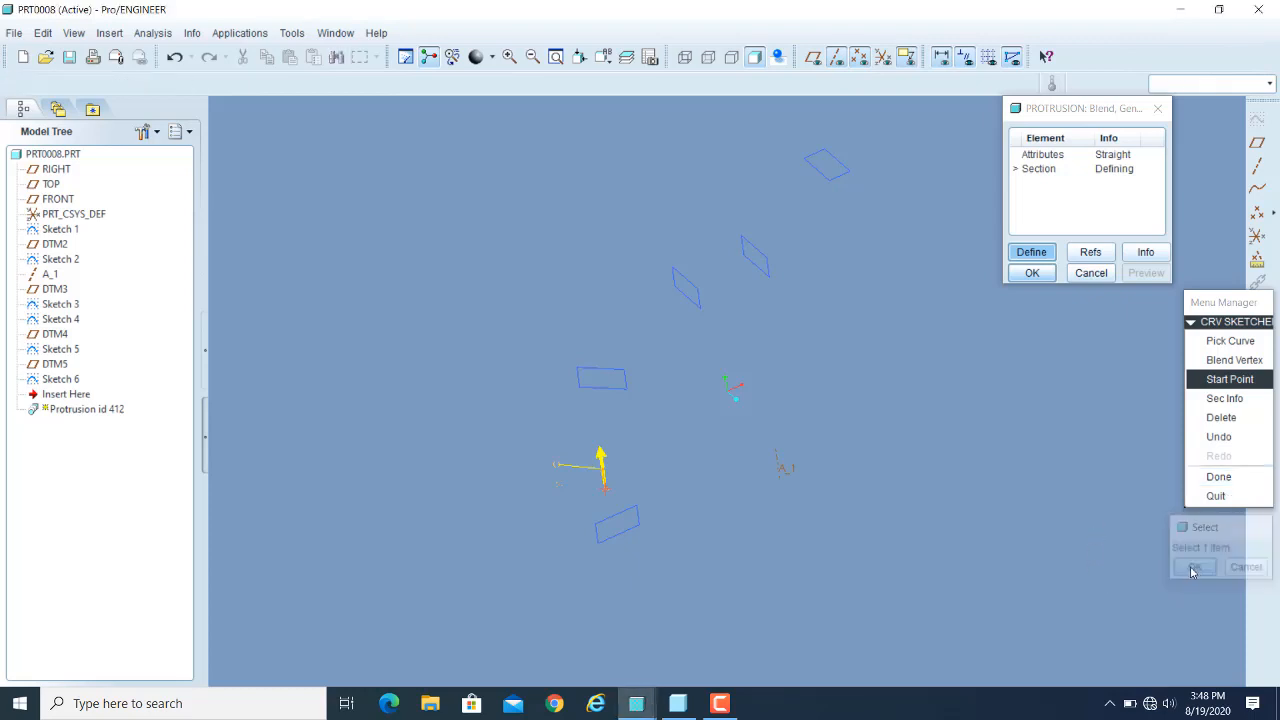
click(1219, 478)
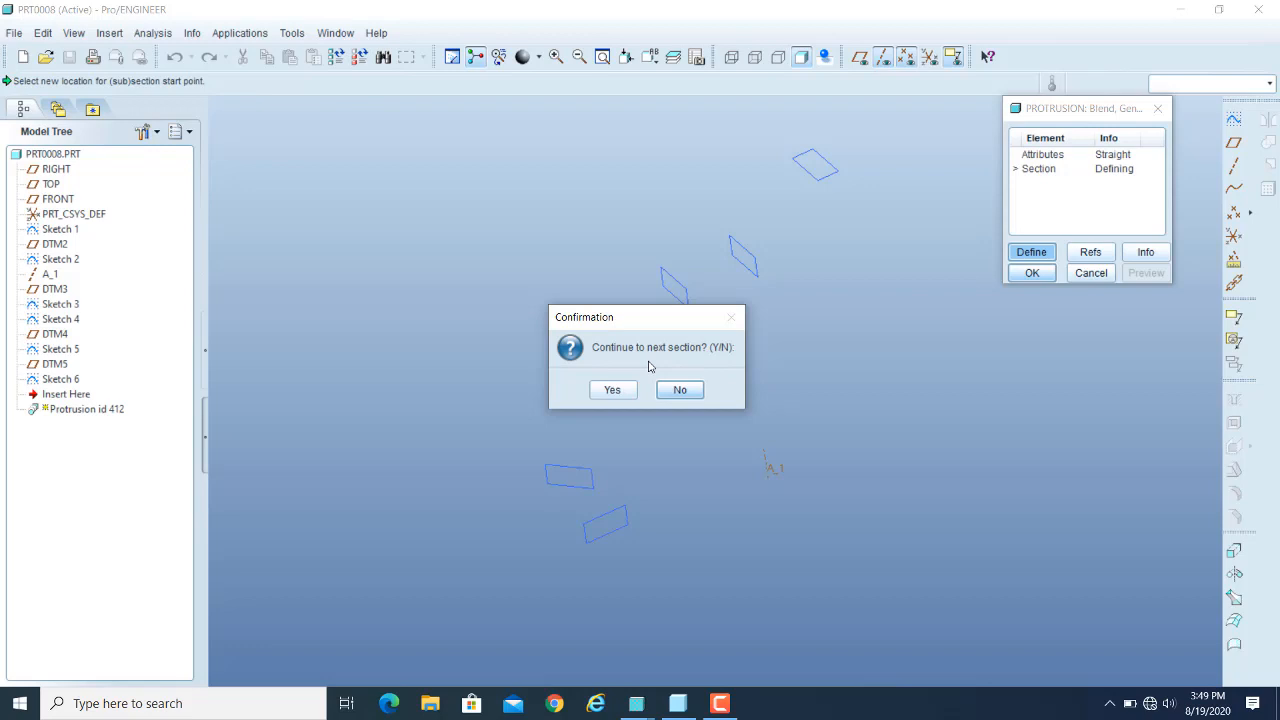
- Continue to the third section, using the third rectangle's loop with its start arrow pointing upward from the lower-right corner
drag(654, 322, 898, 326)
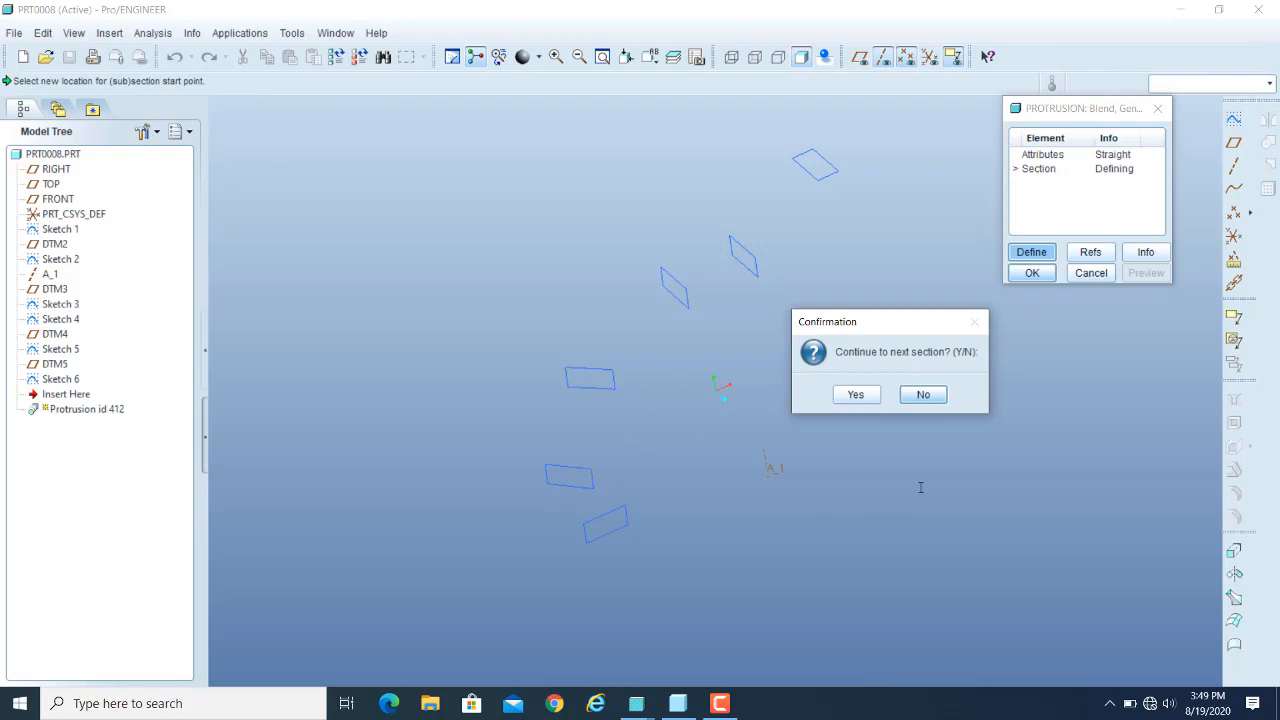
click(856, 395)
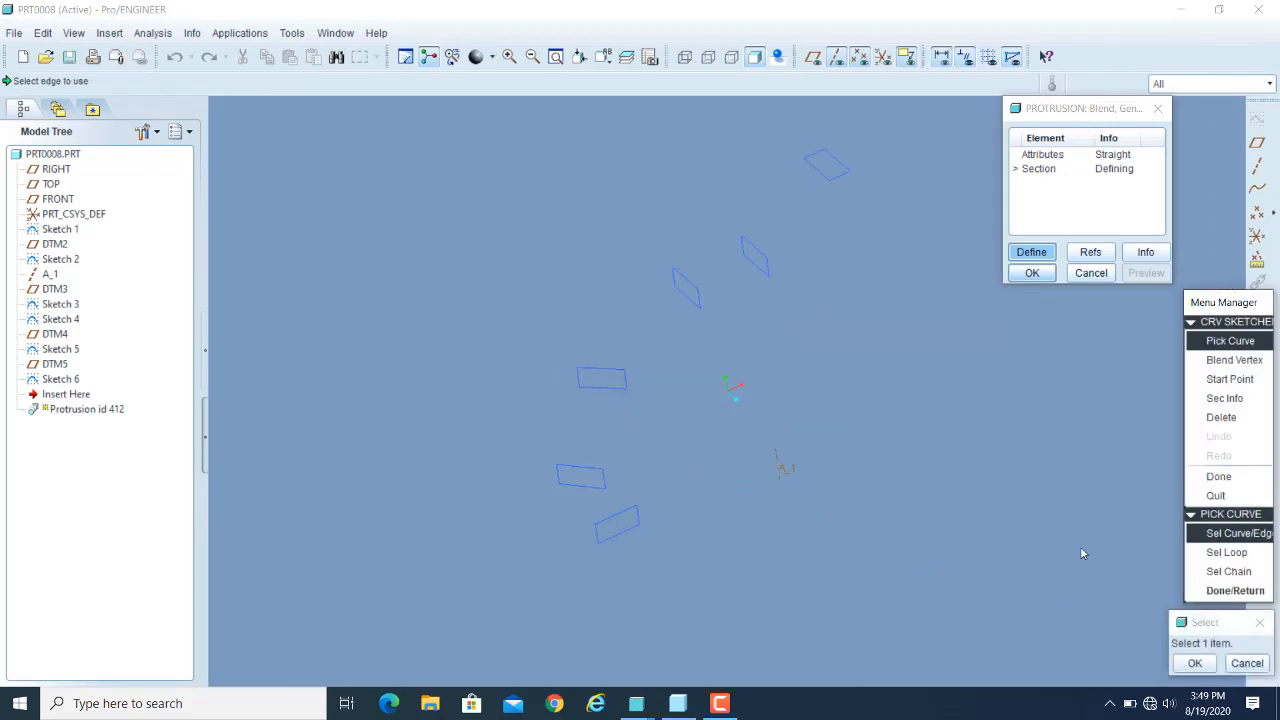
click(1228, 552)
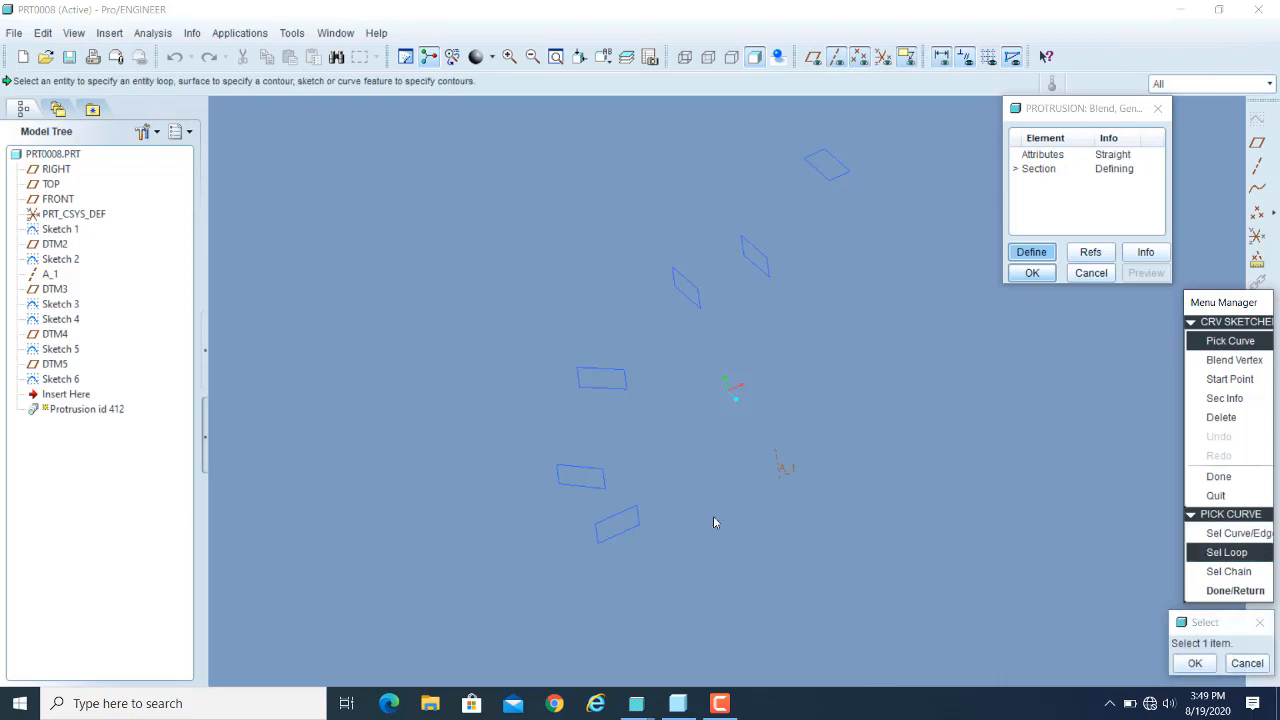
click(627, 392)
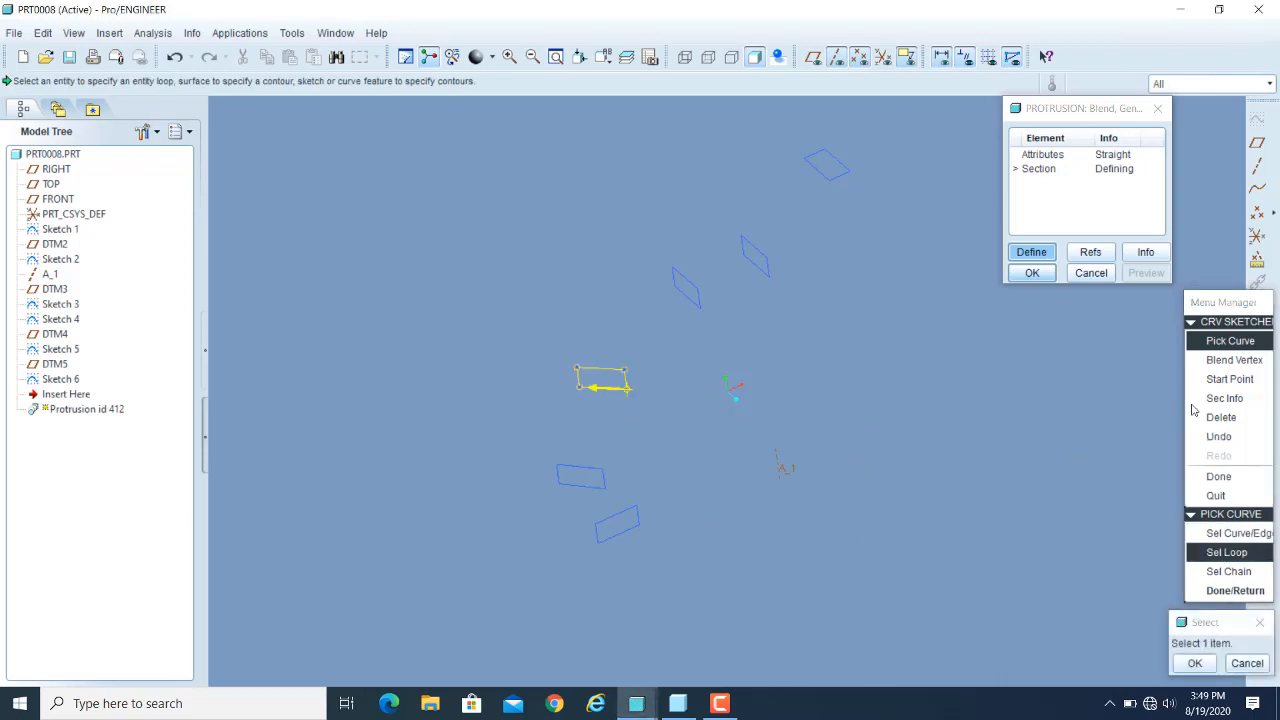
click(1212, 381)
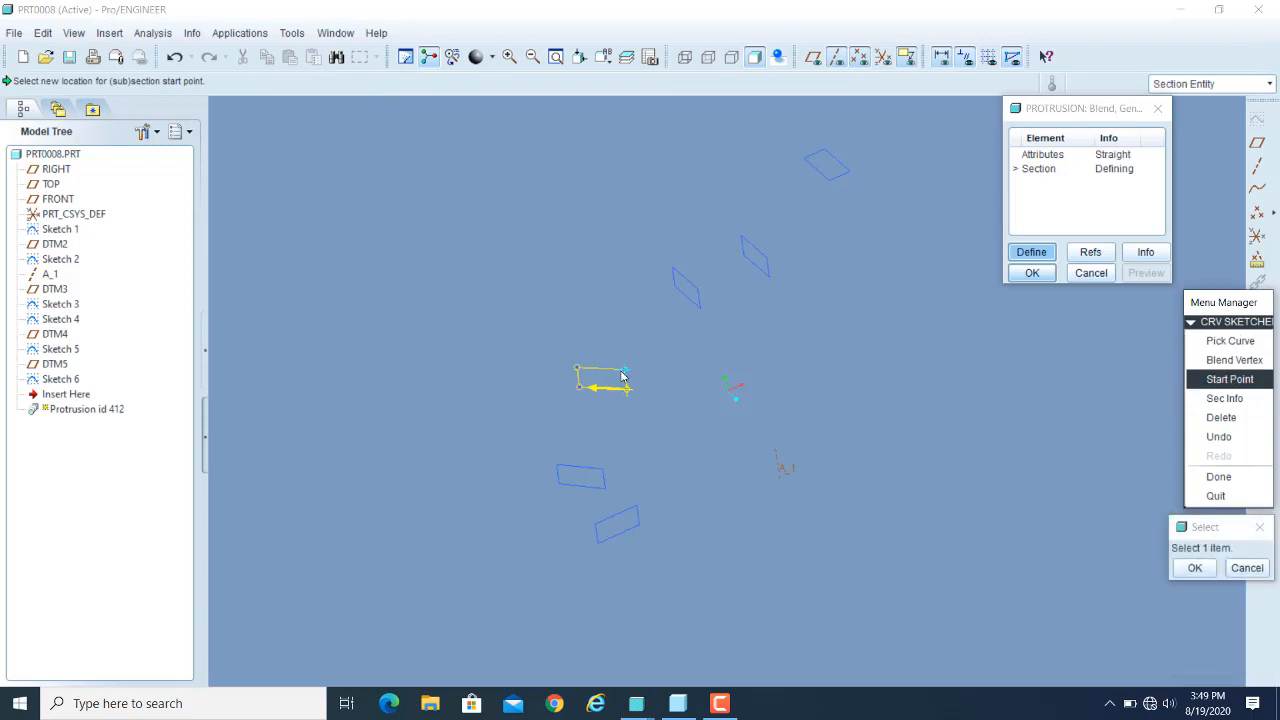
click(628, 391)
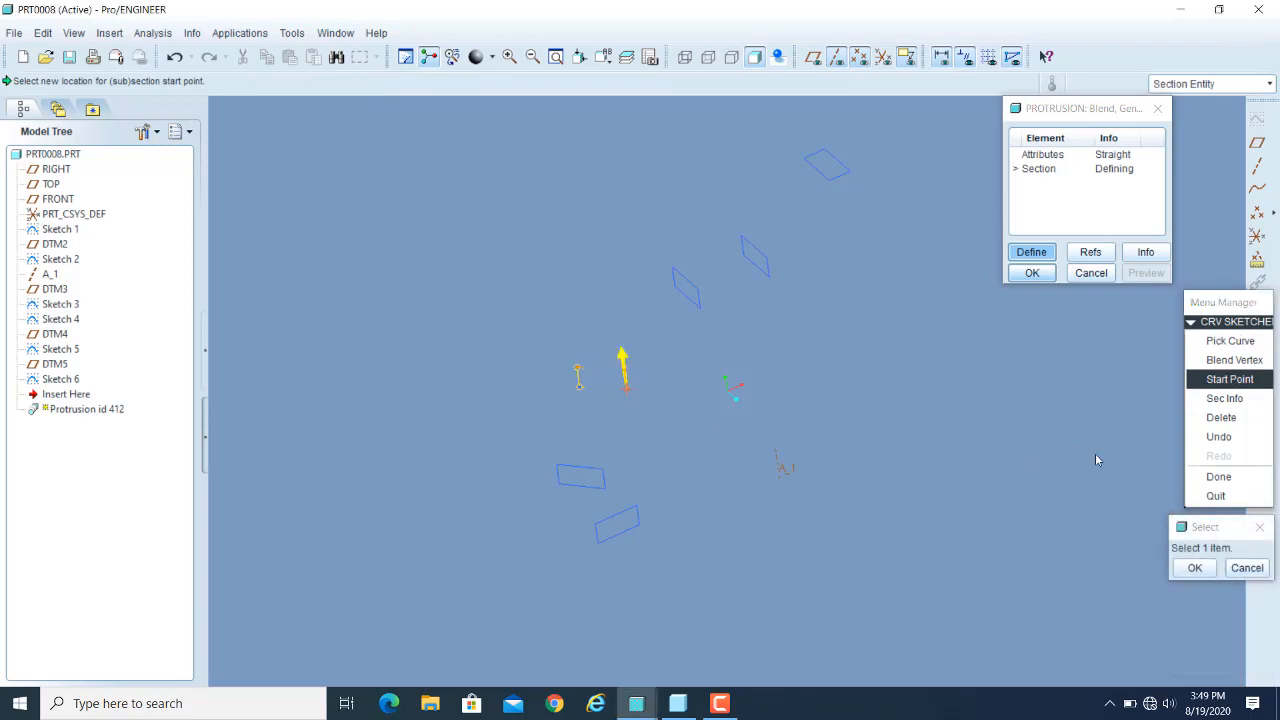
click(1194, 567)
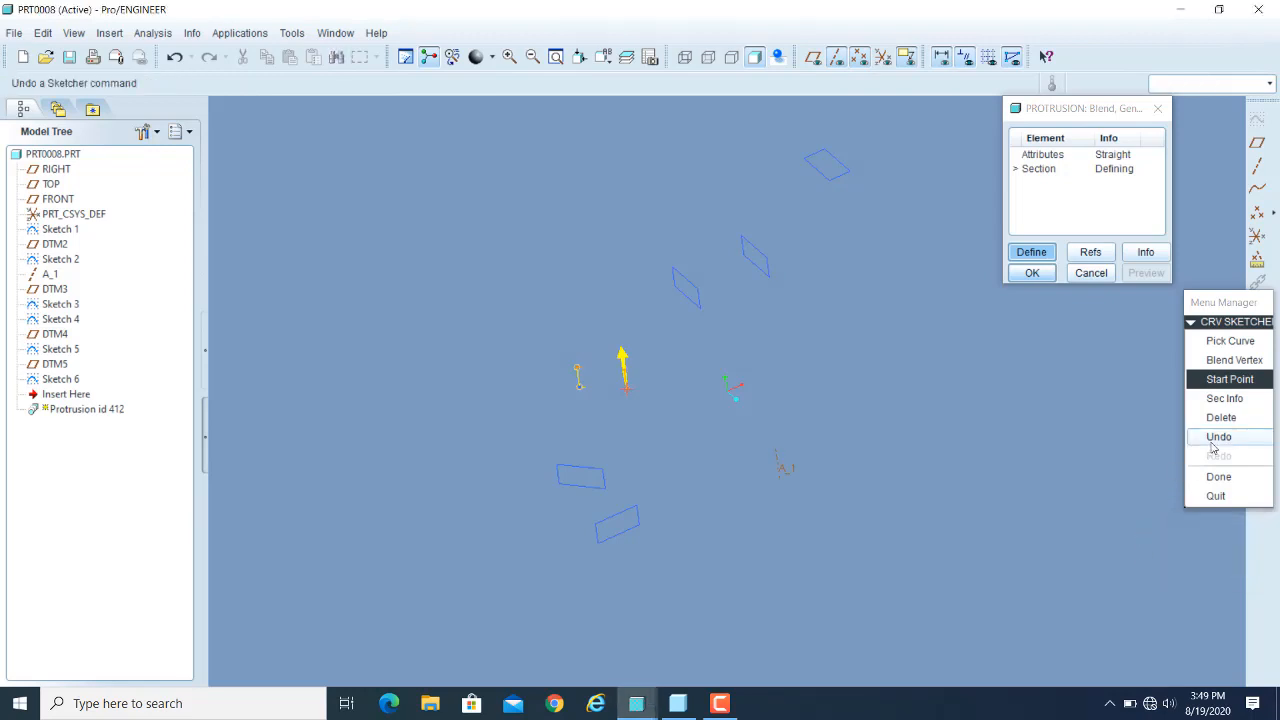
click(1217, 476)
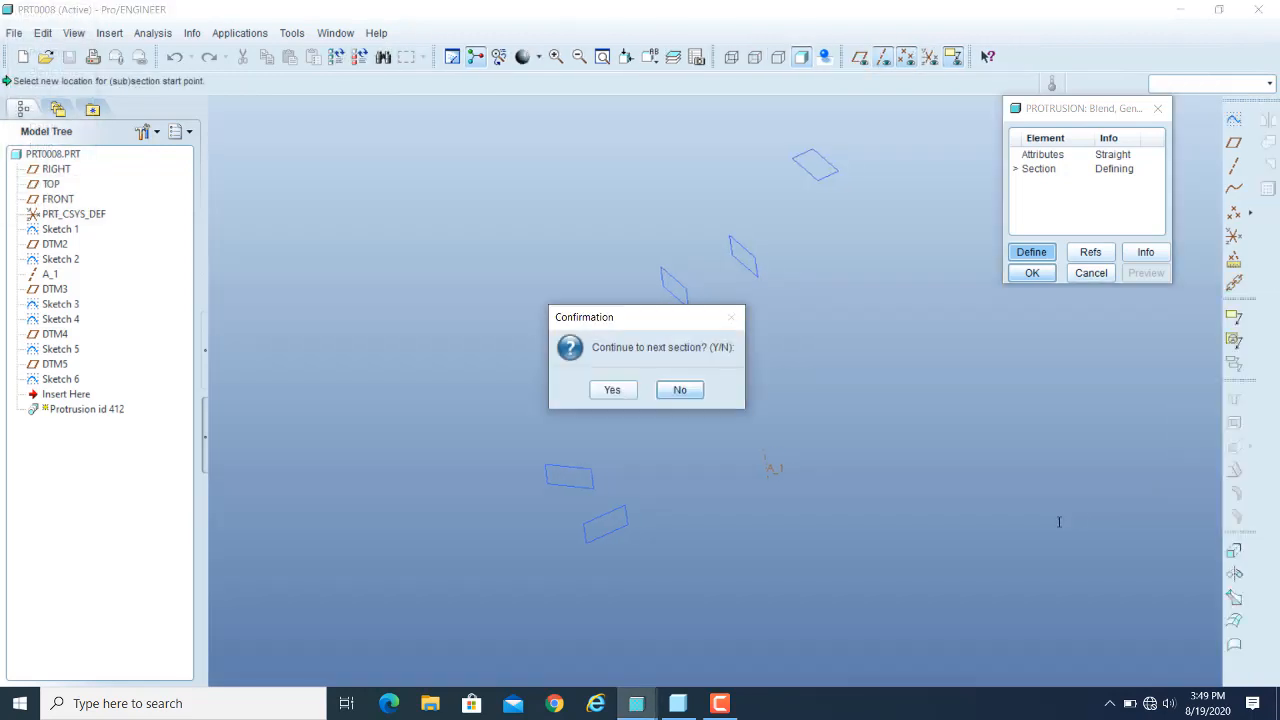
- Continue to the fourth section, using the fourth rectangle's loop with its start arrow pointing upward from the lower-right corner
click(616, 389)
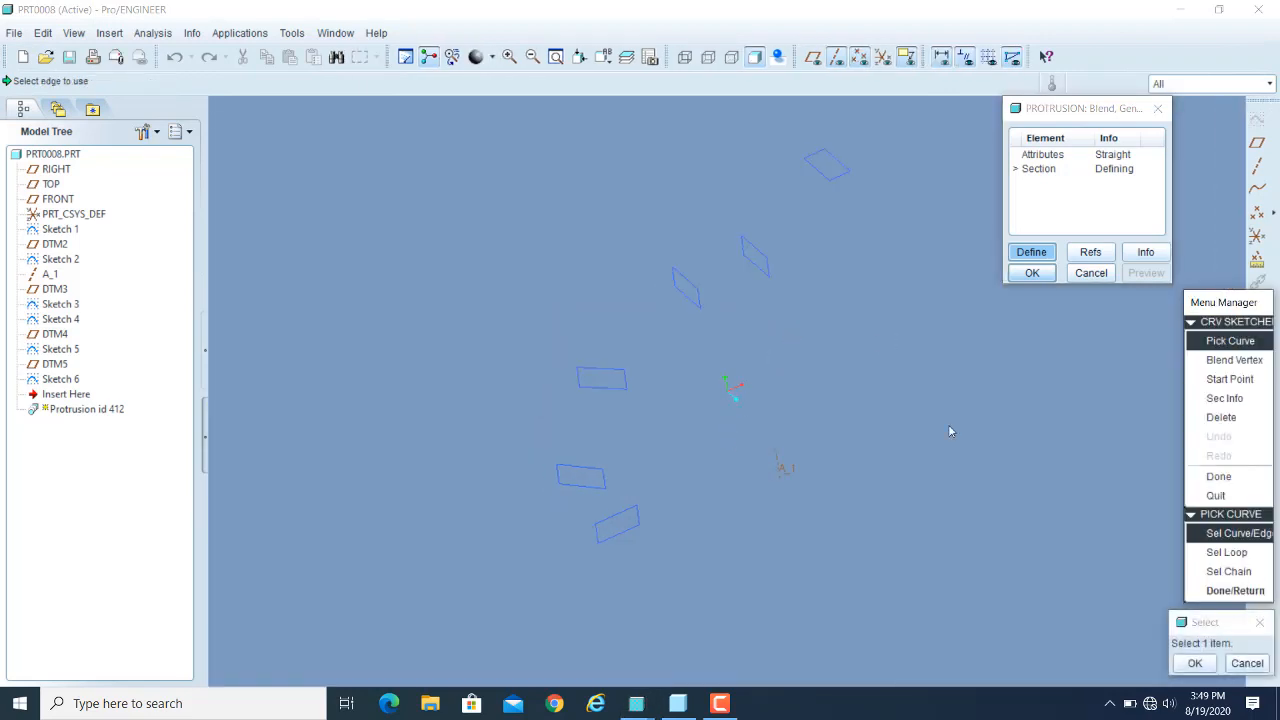
click(1224, 553)
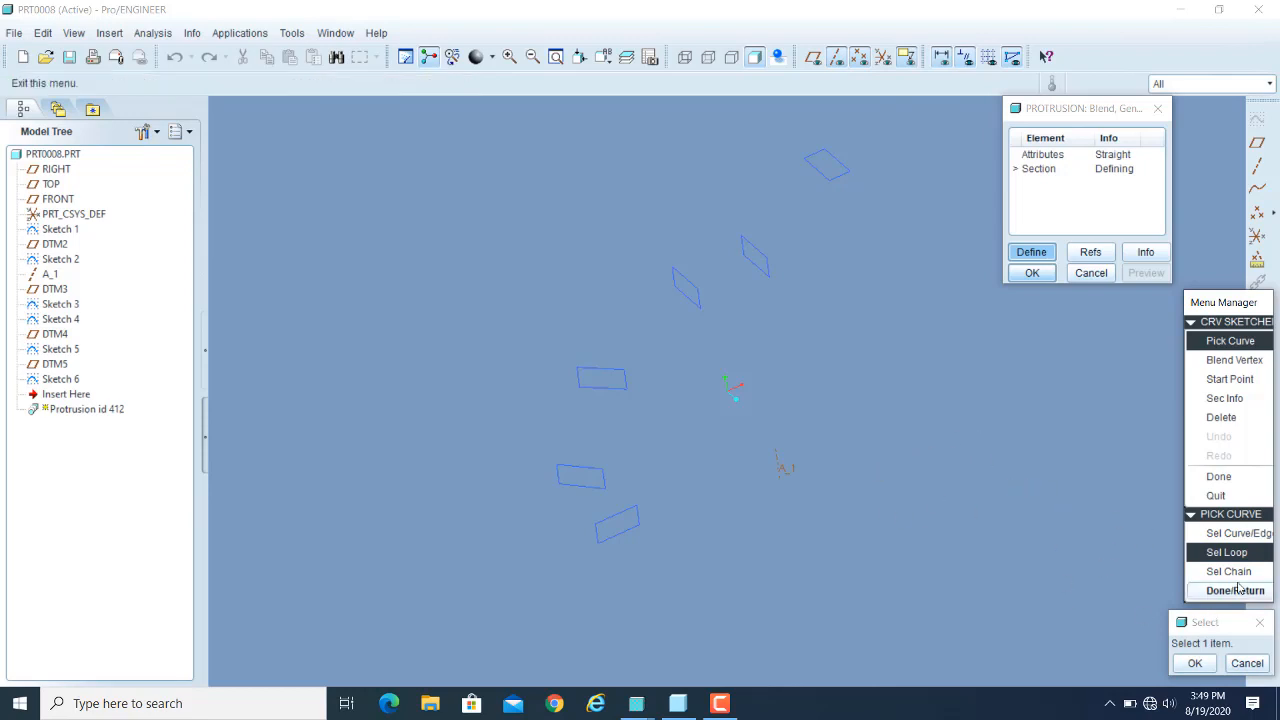
click(697, 312)
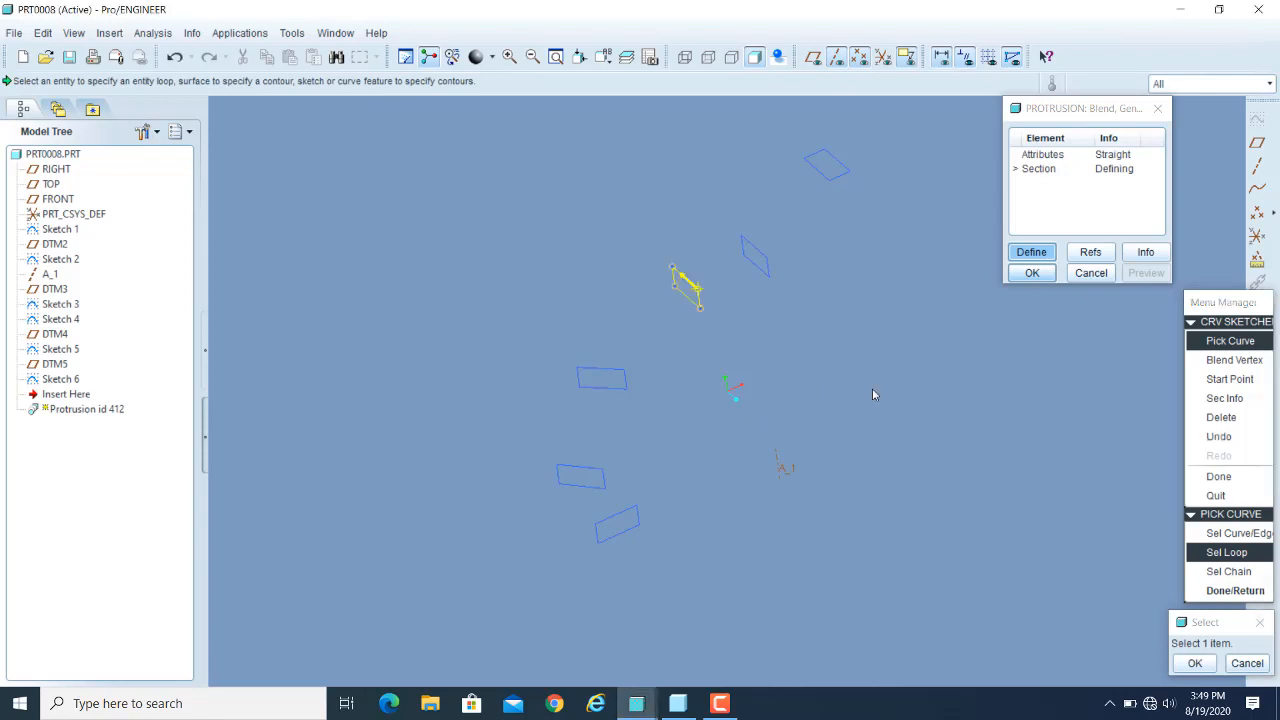
click(1228, 380)
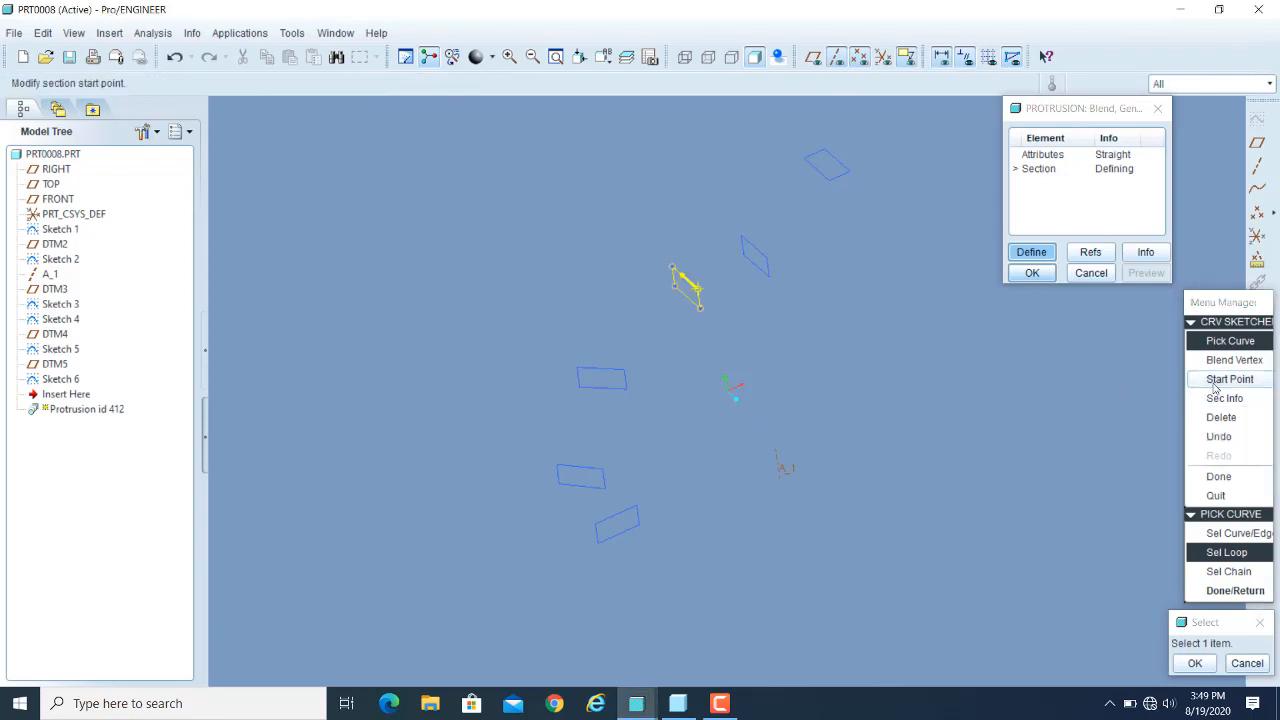
click(697, 309)
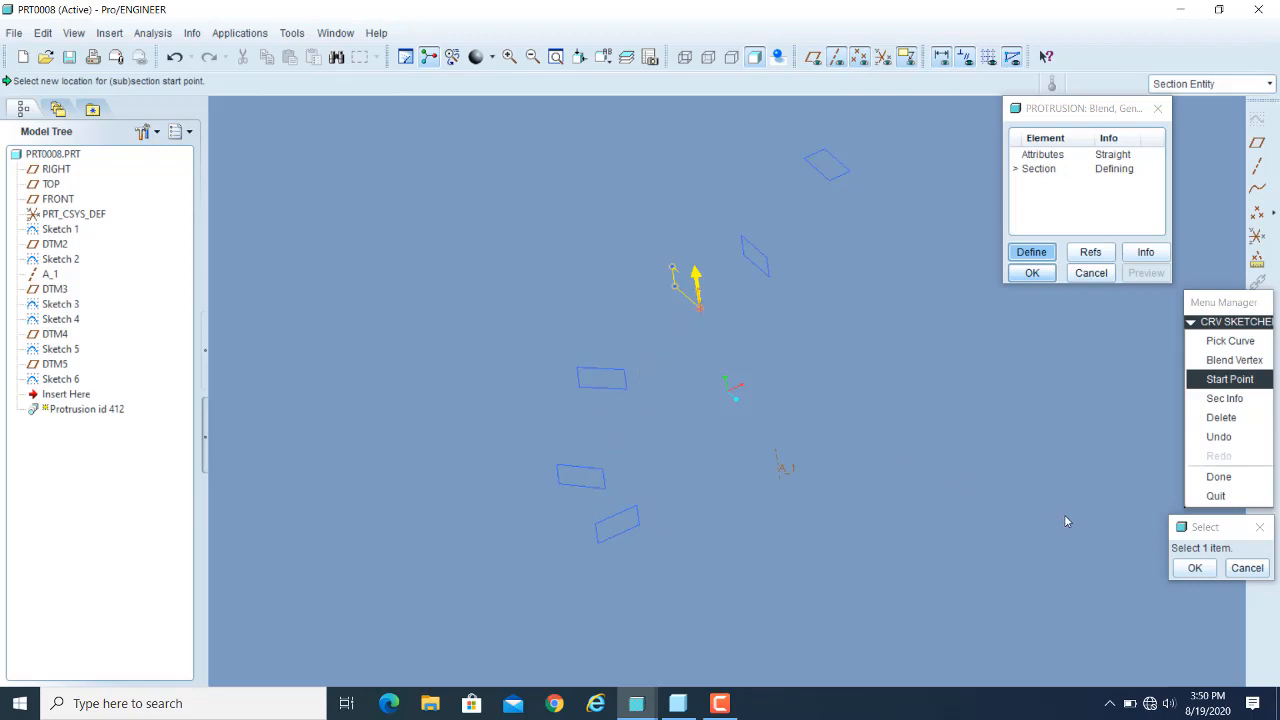
click(1194, 567)
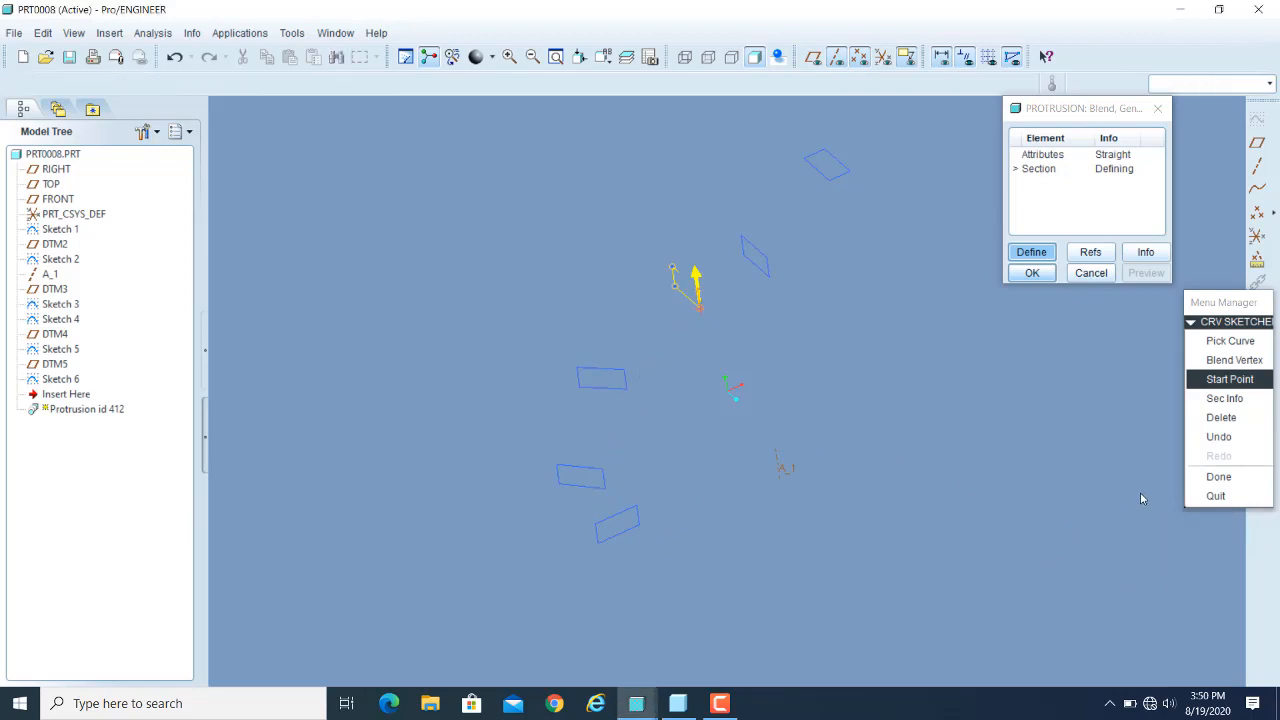
click(1219, 476)
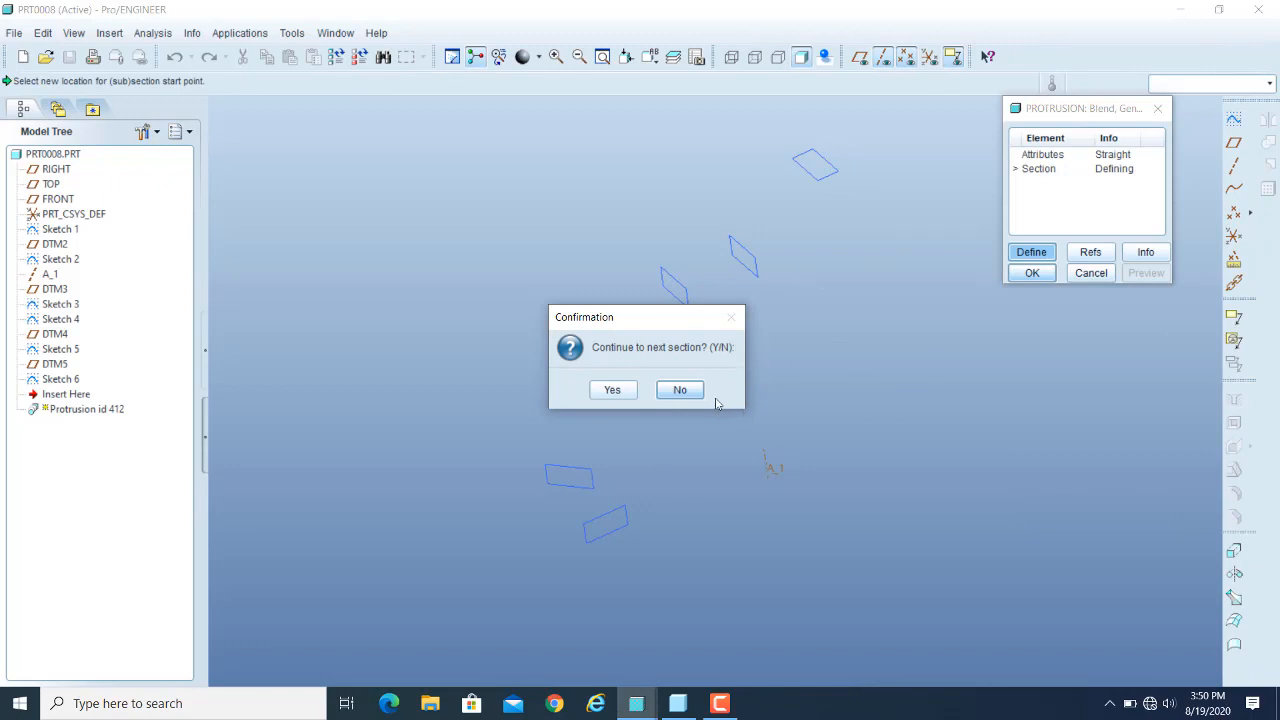
- End the section definition after the fourth section and preview the straight general blend
click(685, 391)
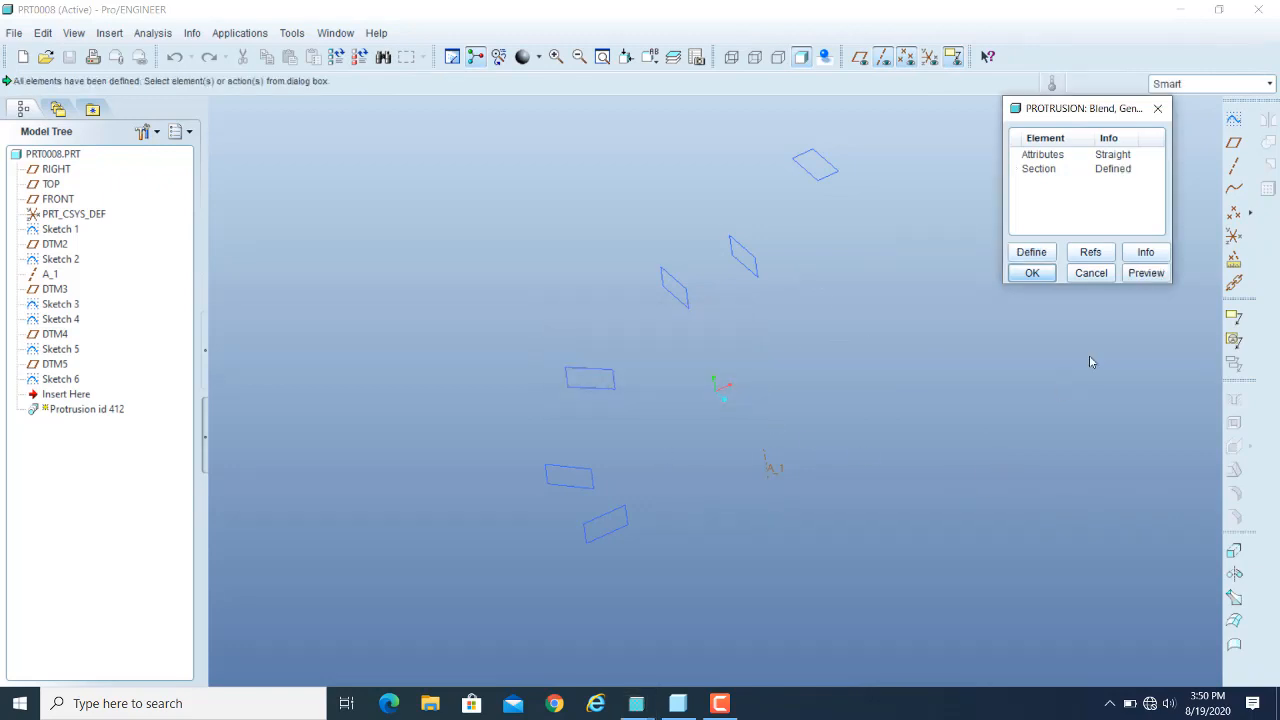
click(1159, 278)
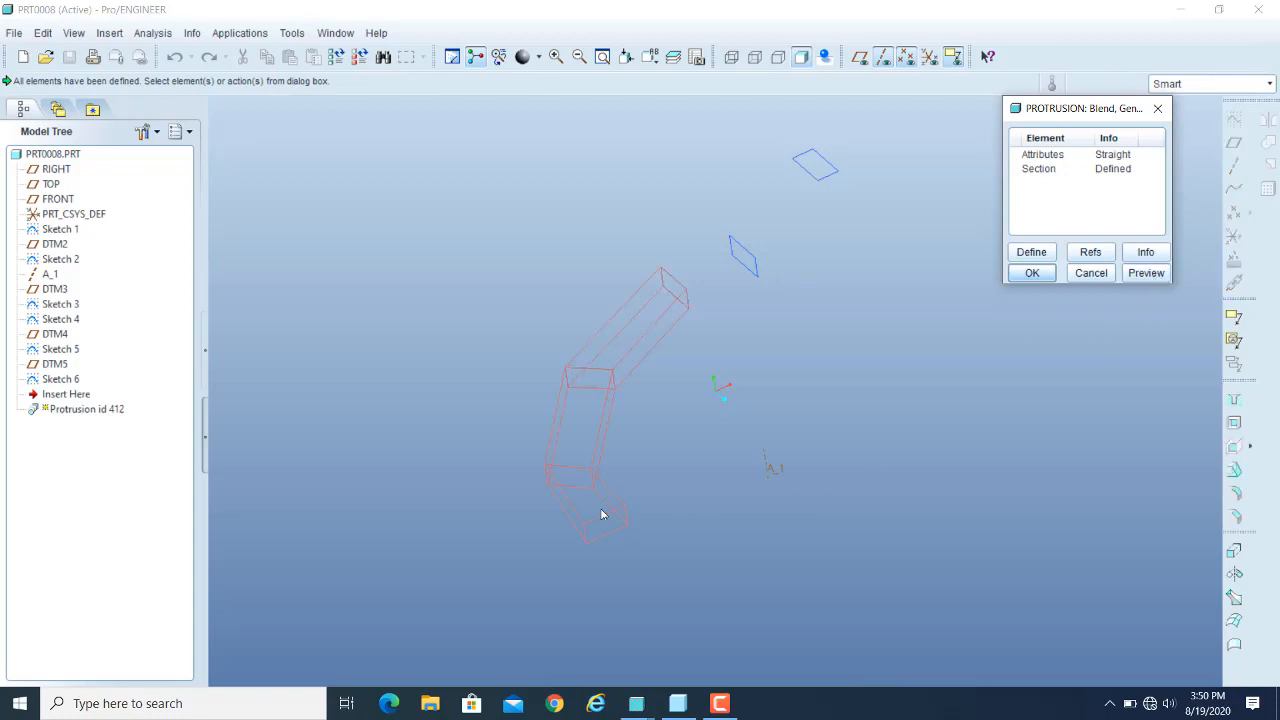
click(698, 395)
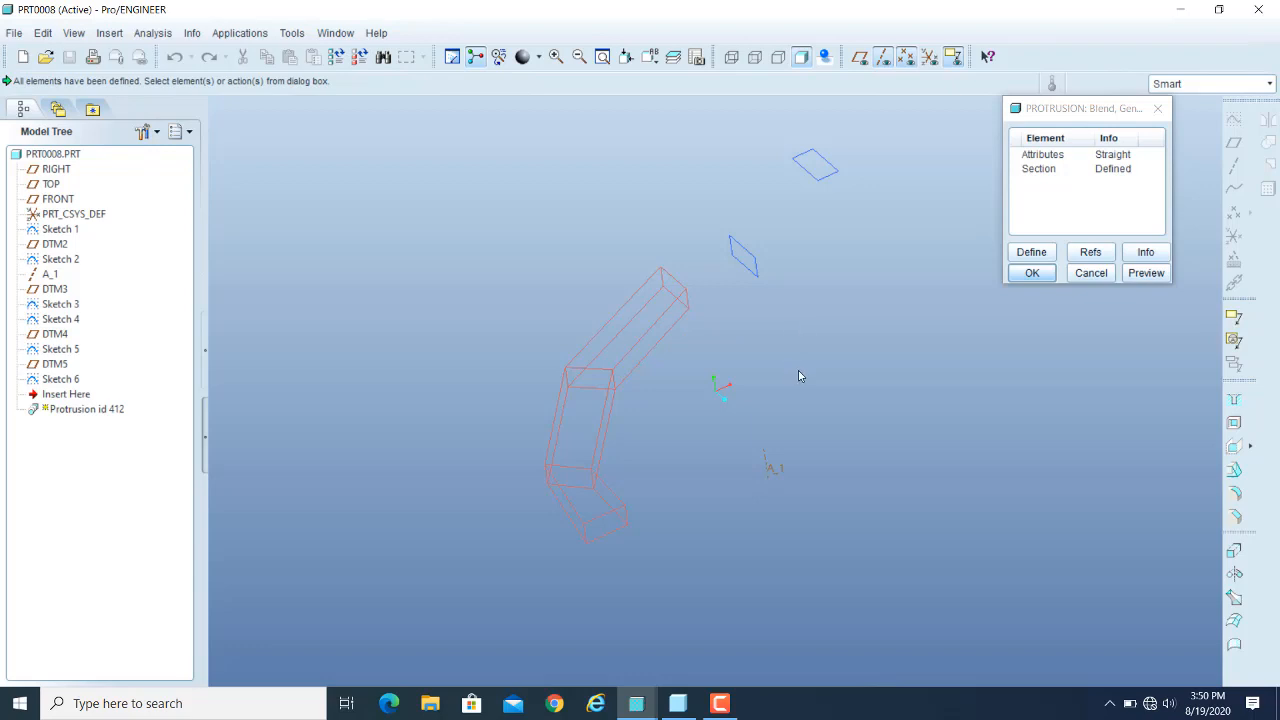
- Change the general blend's attribute to Smooth and preview the solid
double_click(1055, 157)
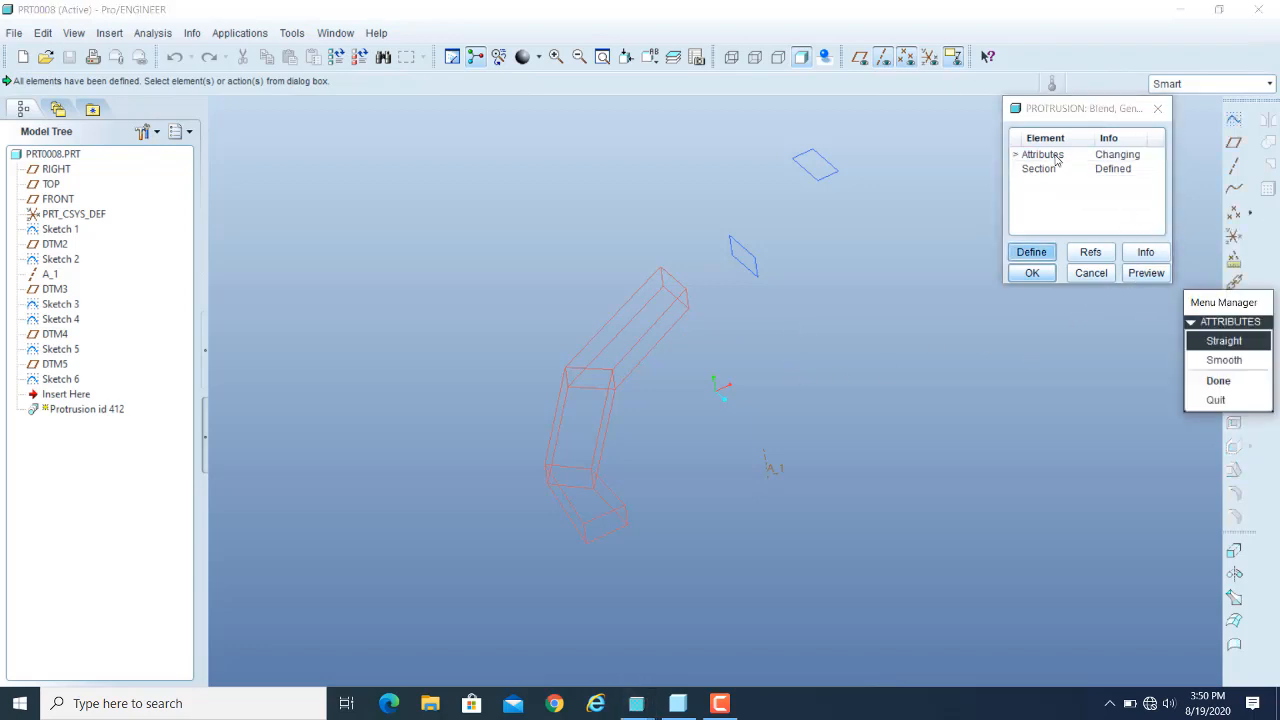
click(1210, 360)
click(1208, 381)
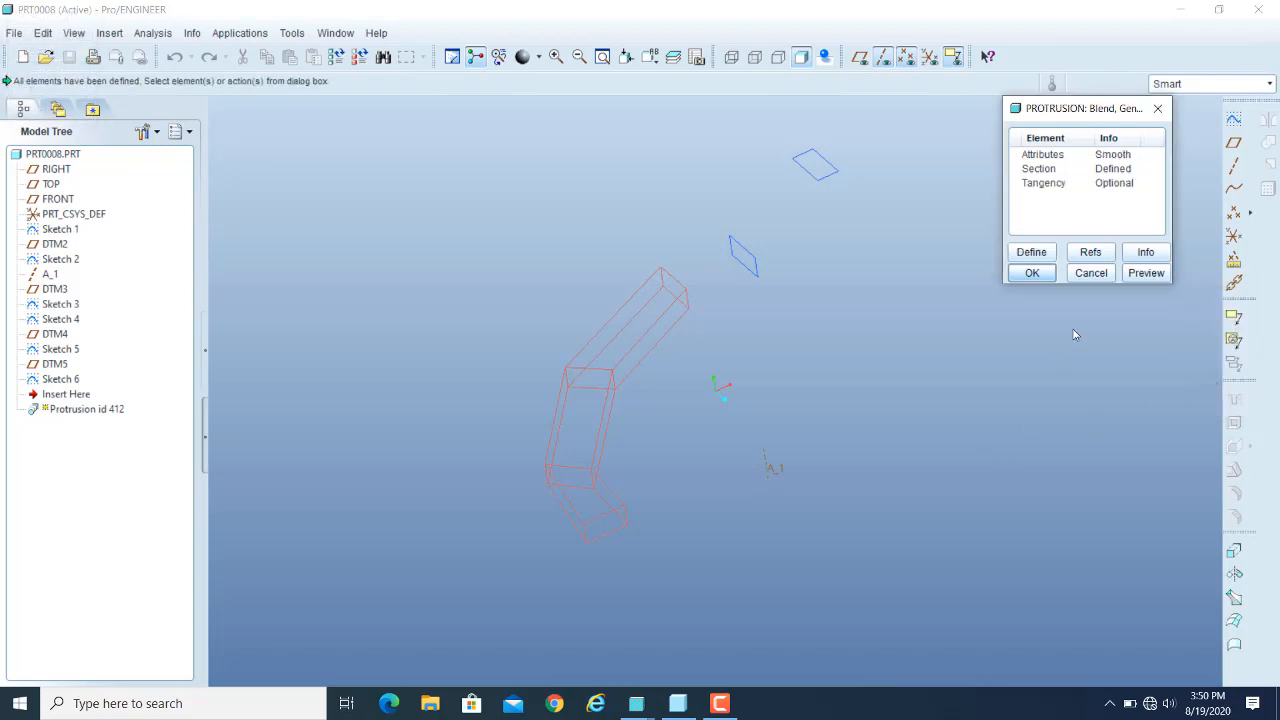
click(1141, 273)
- Inspect the smooth blend preview from several angles and complete the protrusion
mouse_move(935, 372)
middle_down()
mouse_move(955, 385)
mouse_move(947, 404)
middle_up()
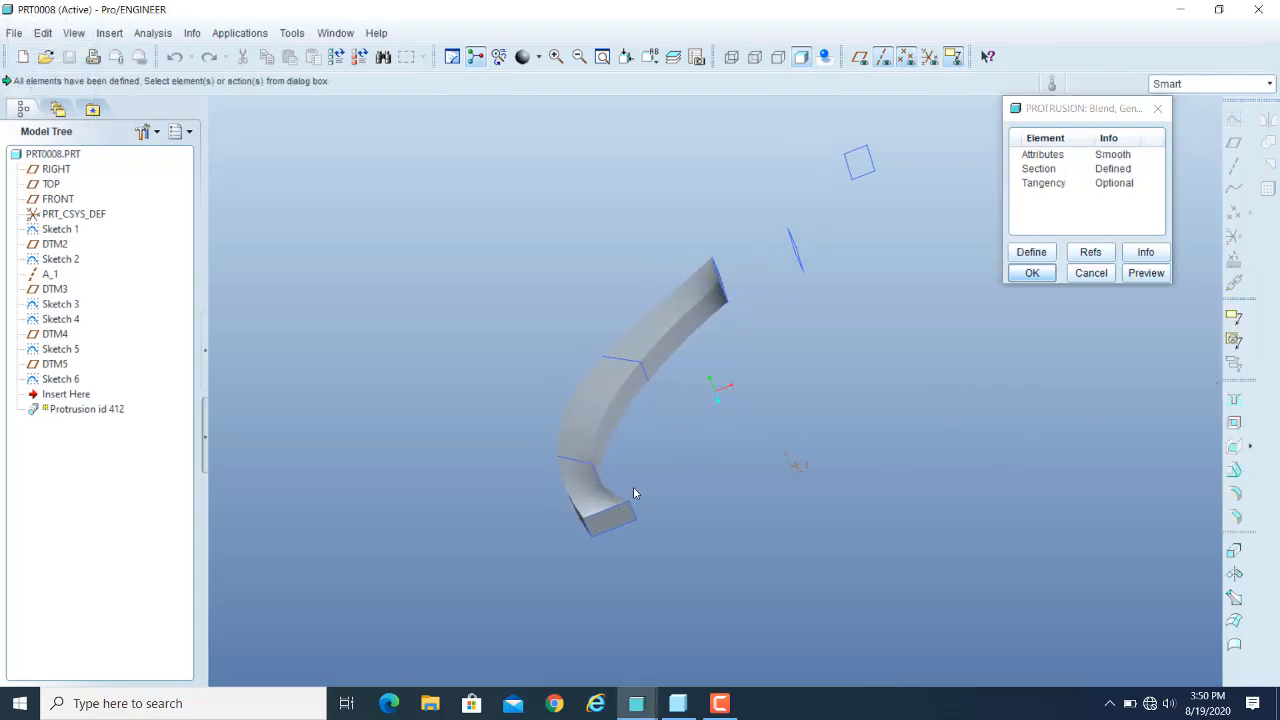
middle_drag(763, 466, 777, 471)
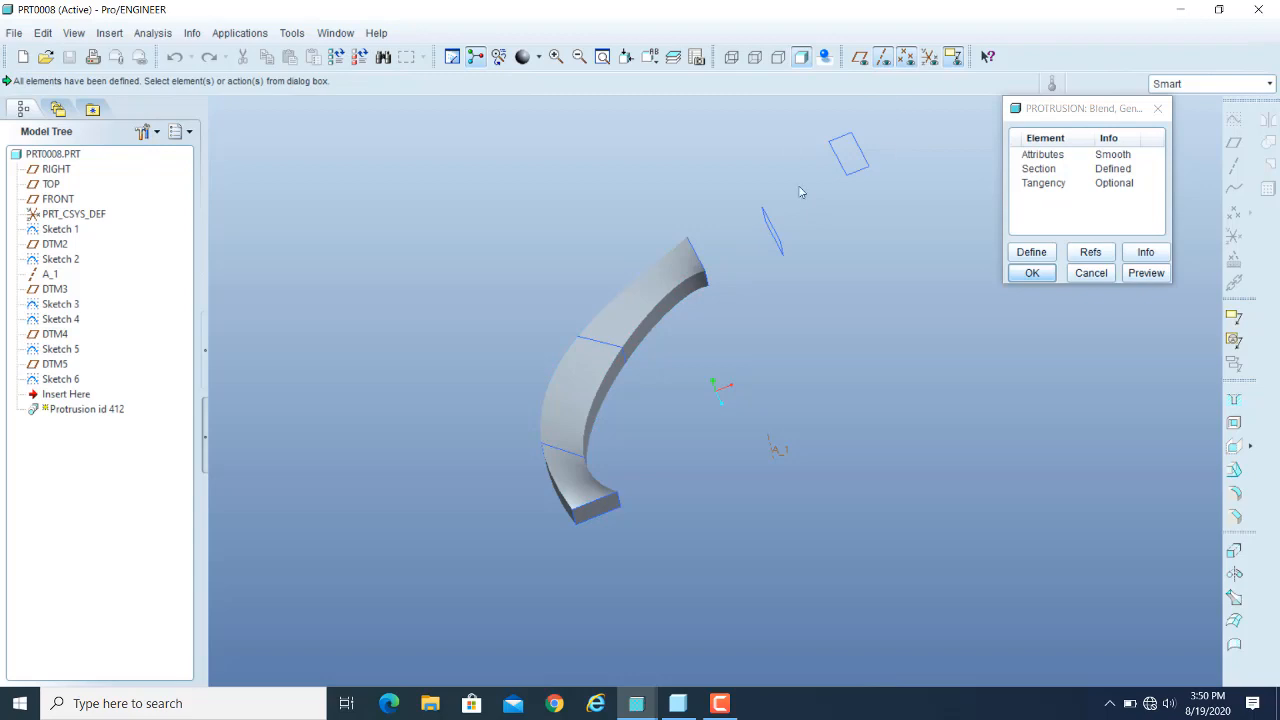
middle_drag(749, 376, 841, 321)
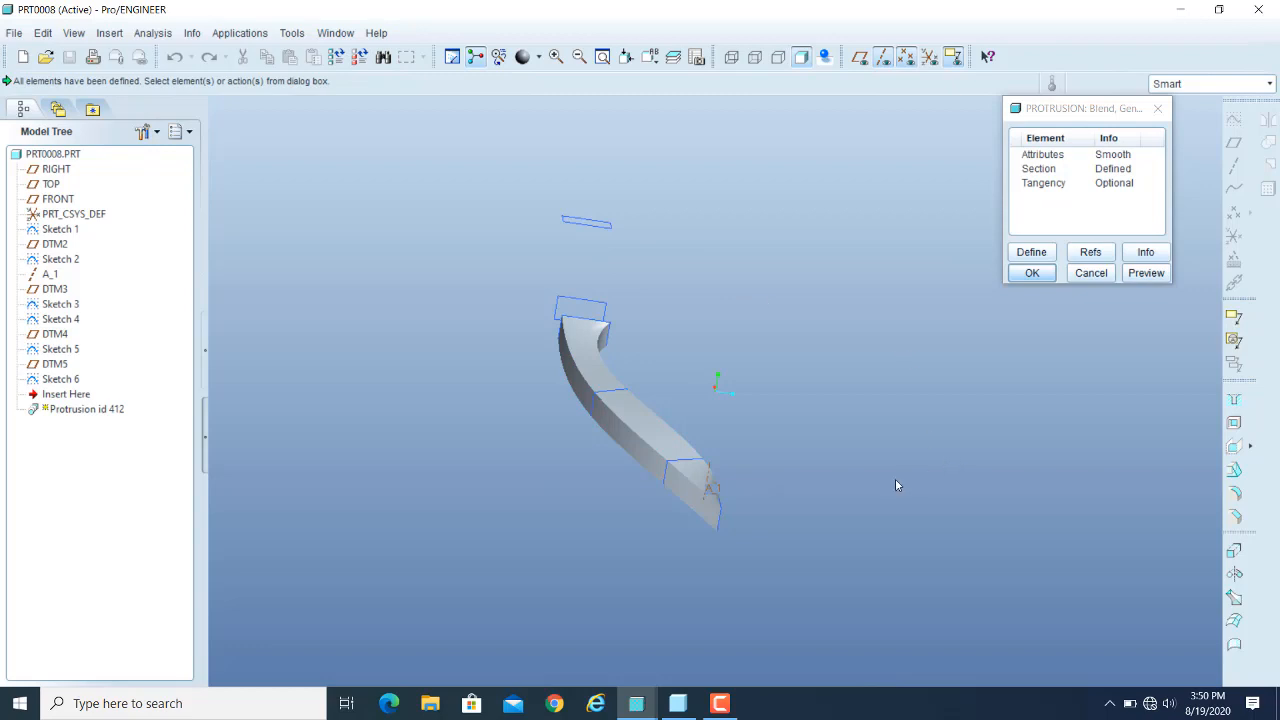
middle_drag(896, 485, 642, 318)
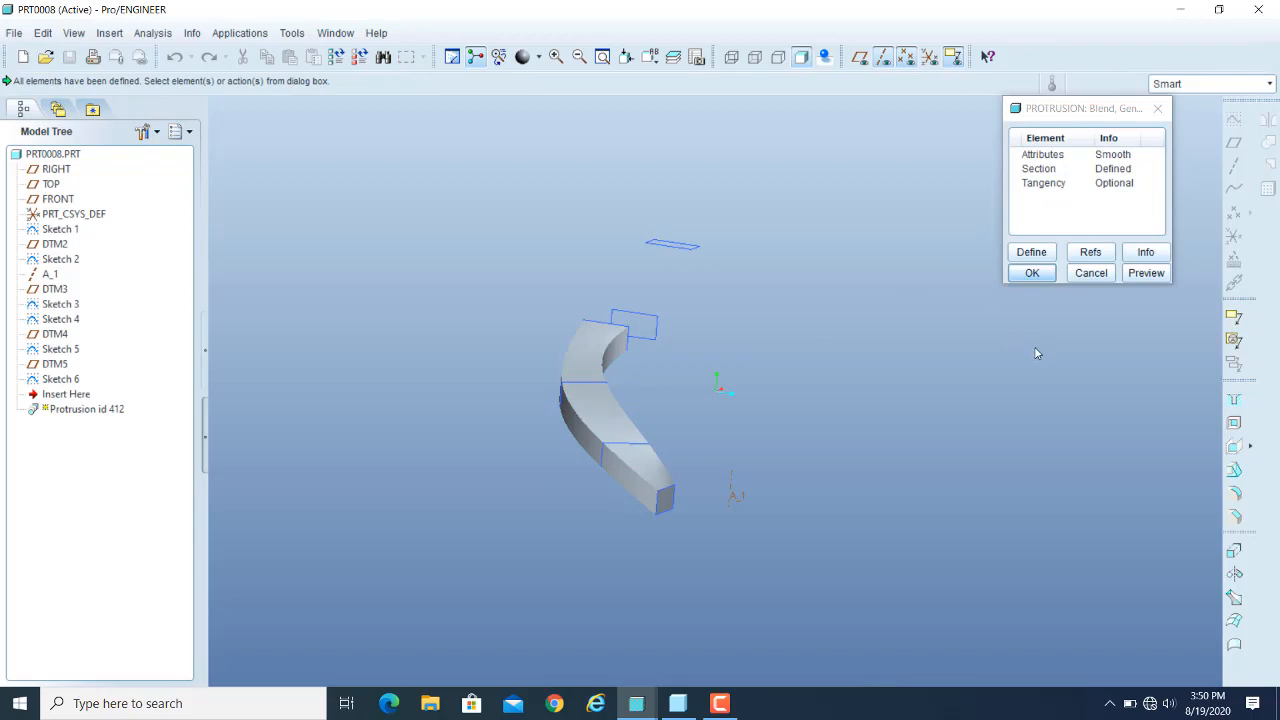
click(1032, 273)
middle_drag(969, 332, 909, 363)
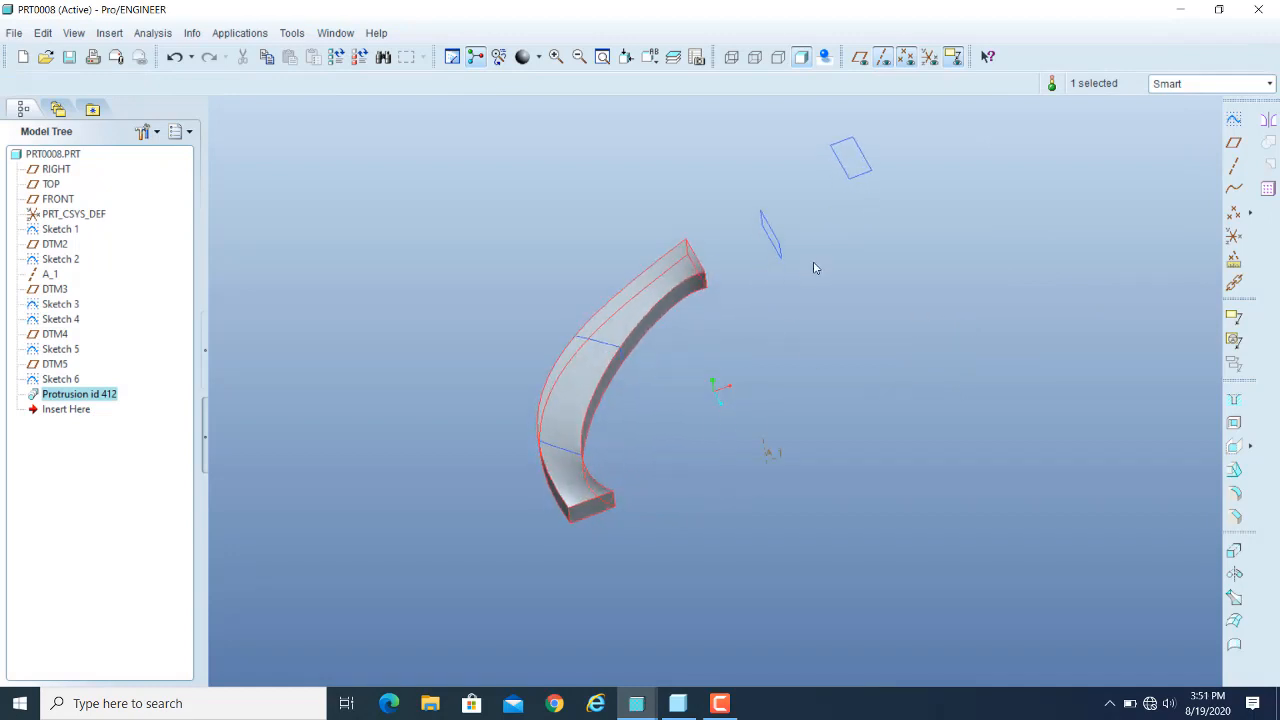
- Switch to Creo Parametric and start a rotational blend in PRT0002 with its first section sketched on the FRONT plane
click(677, 706)
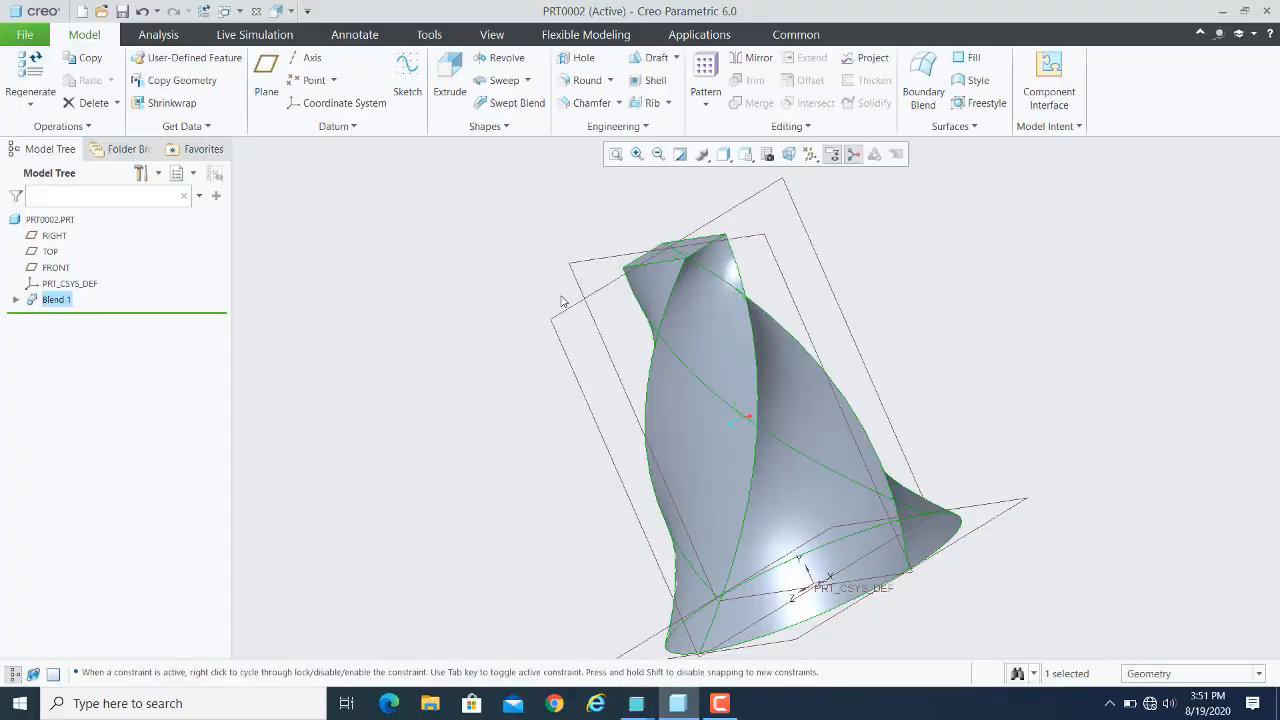
click(496, 128)
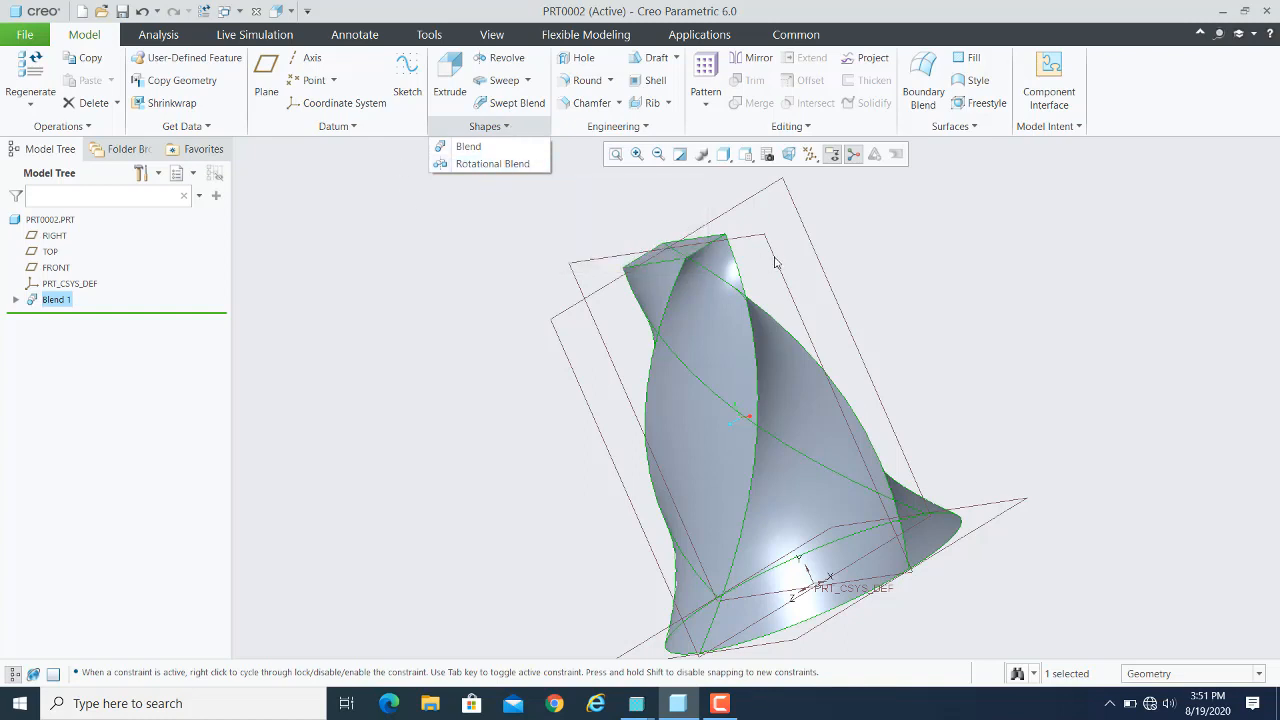
click(506, 163)
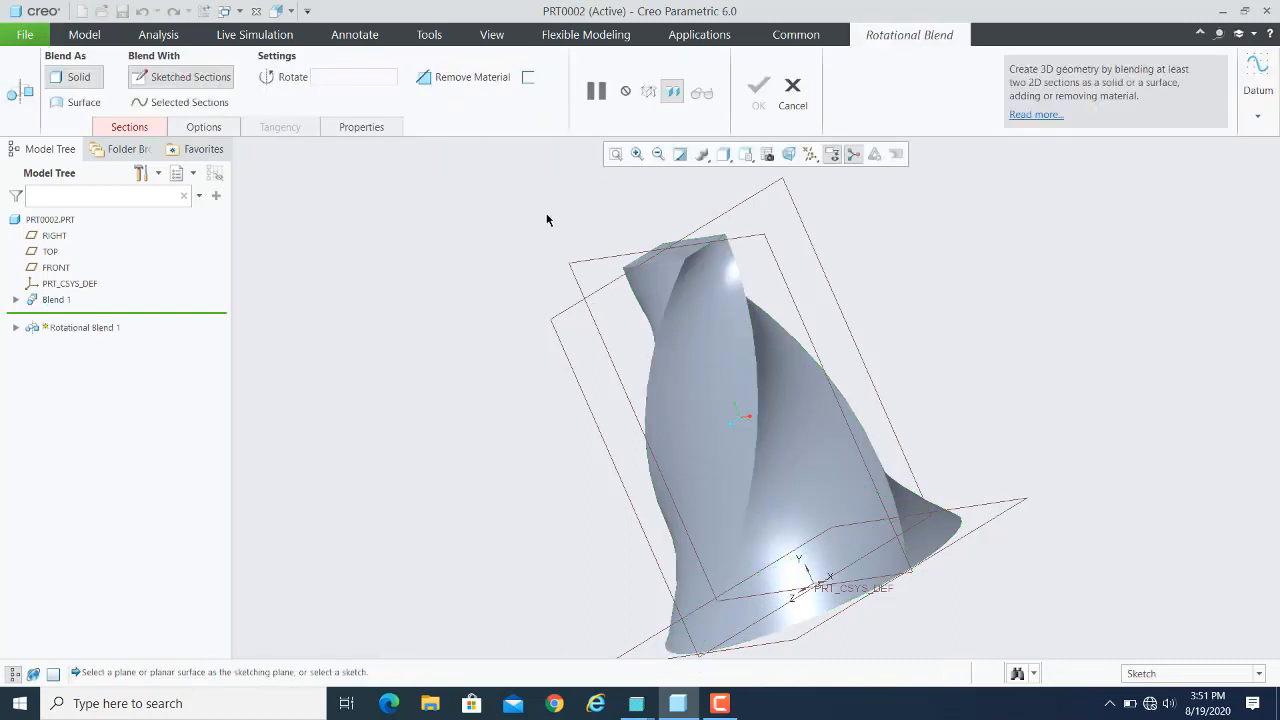
click(138, 129)
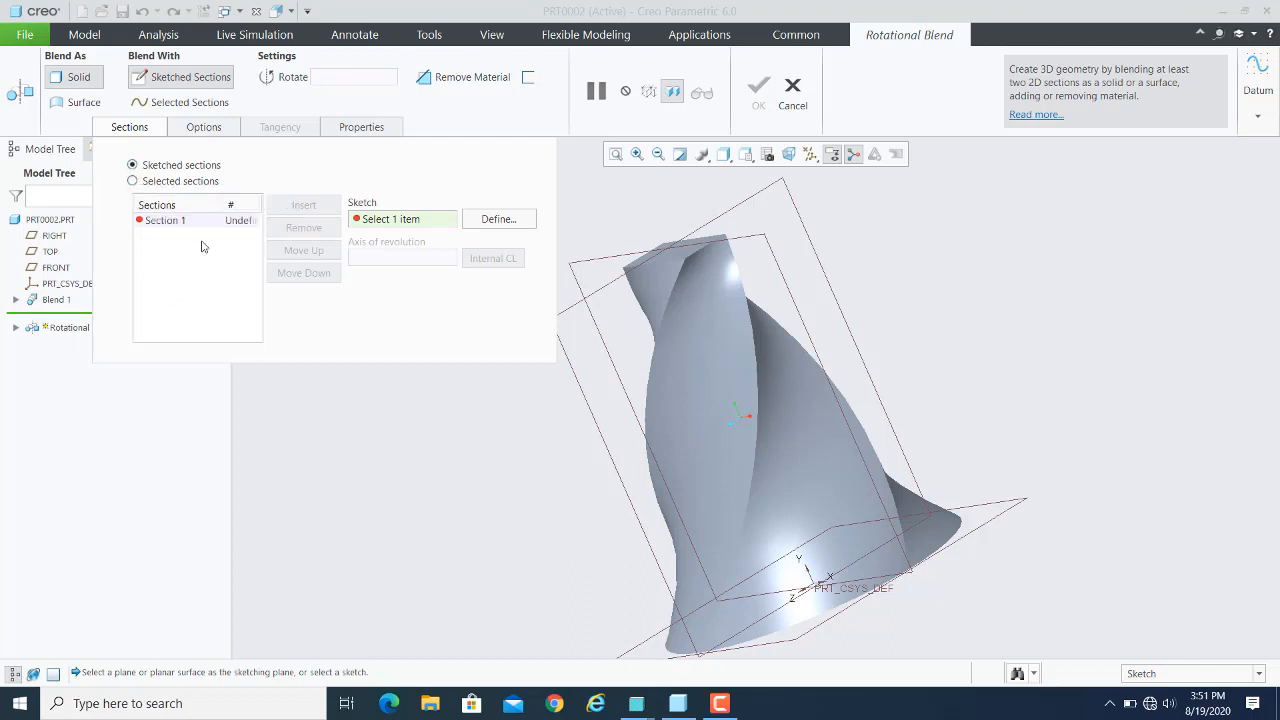
click(490, 219)
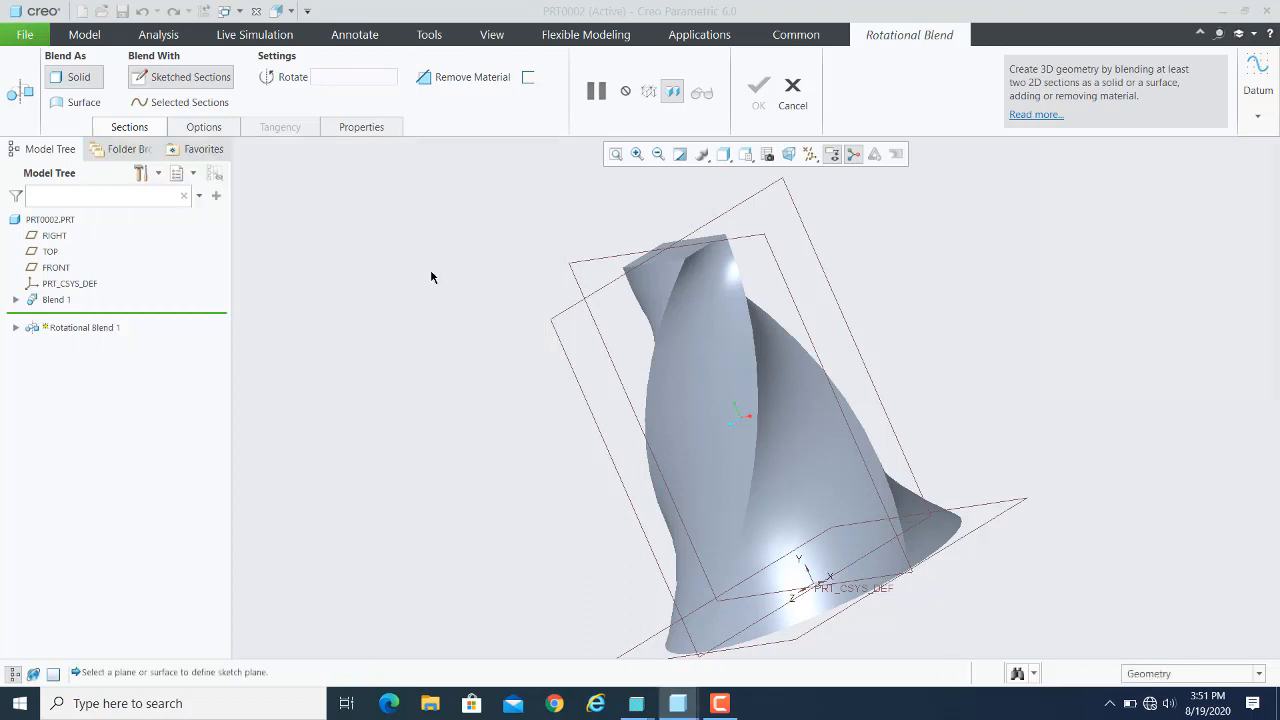
click(575, 276)
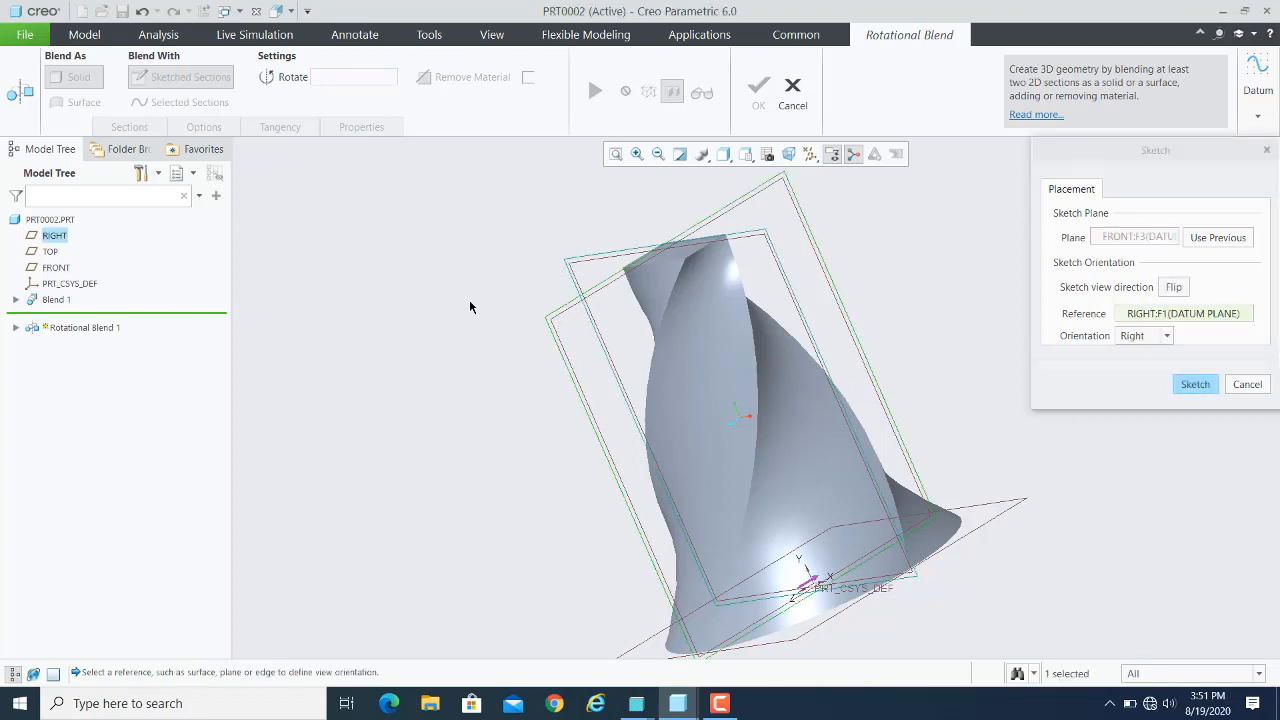
click(1195, 385)
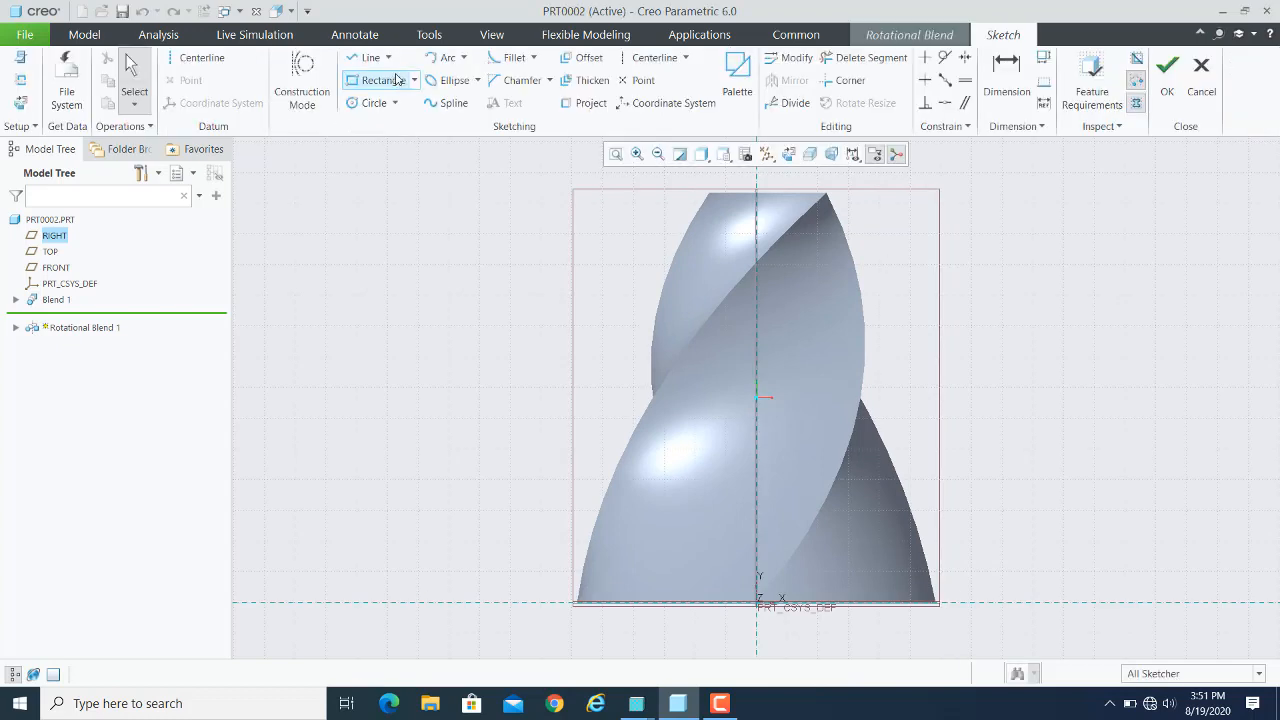
- Sketch a closed twelve-sided stepped profile beside the twisted blend, with a top edge about 128 and a bottom edge about 77 long
click(372, 58)
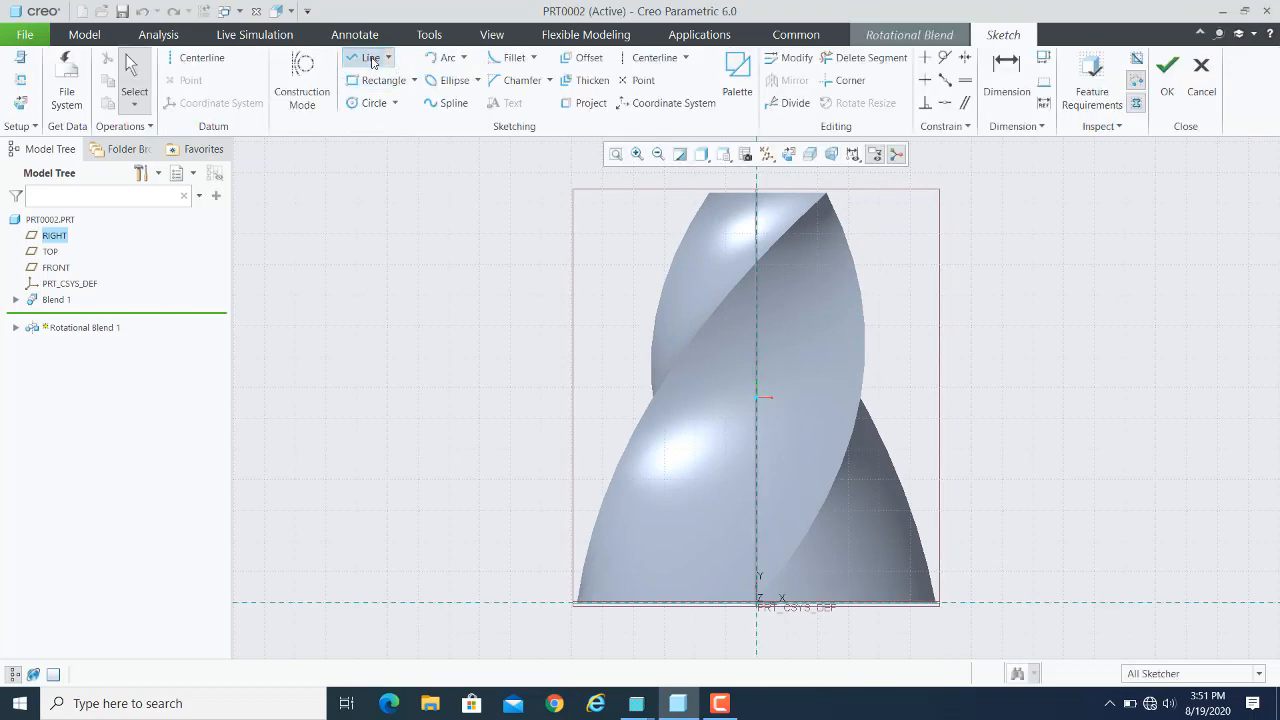
click(434, 417)
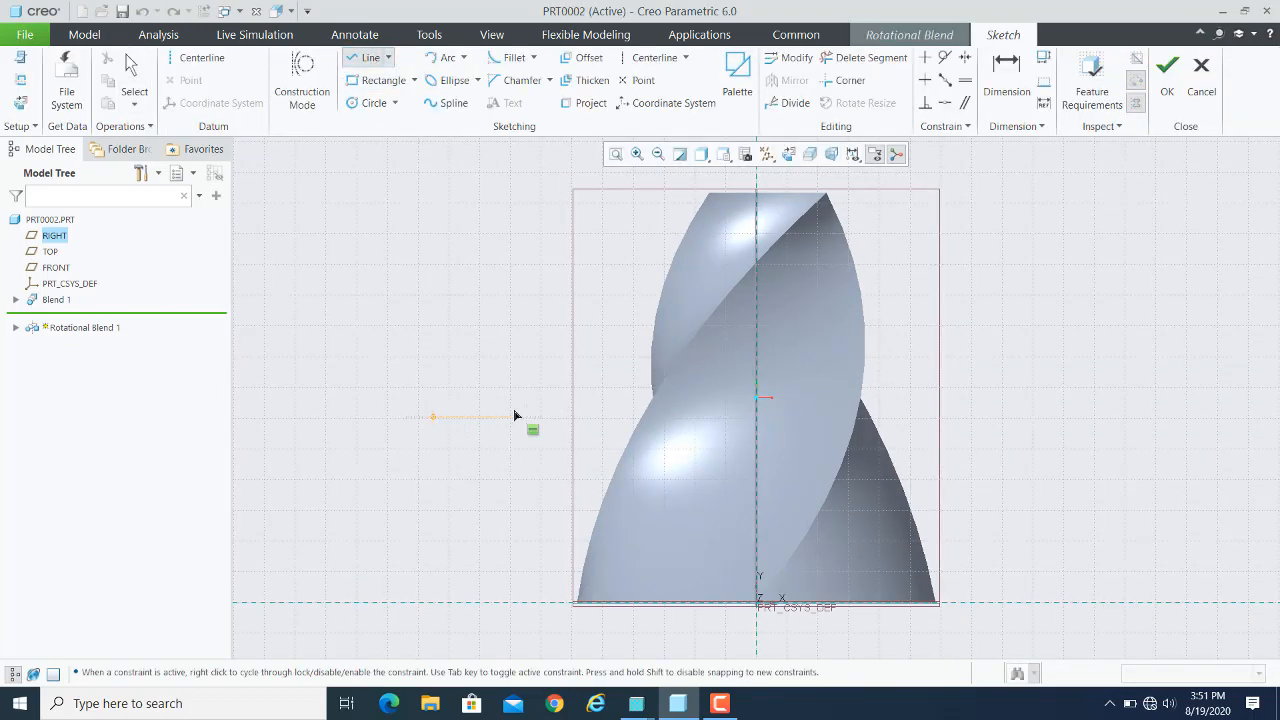
click(514, 416)
click(539, 354)
click(605, 354)
click(605, 297)
click(651, 297)
click(665, 237)
click(534, 237)
click(534, 294)
click(469, 294)
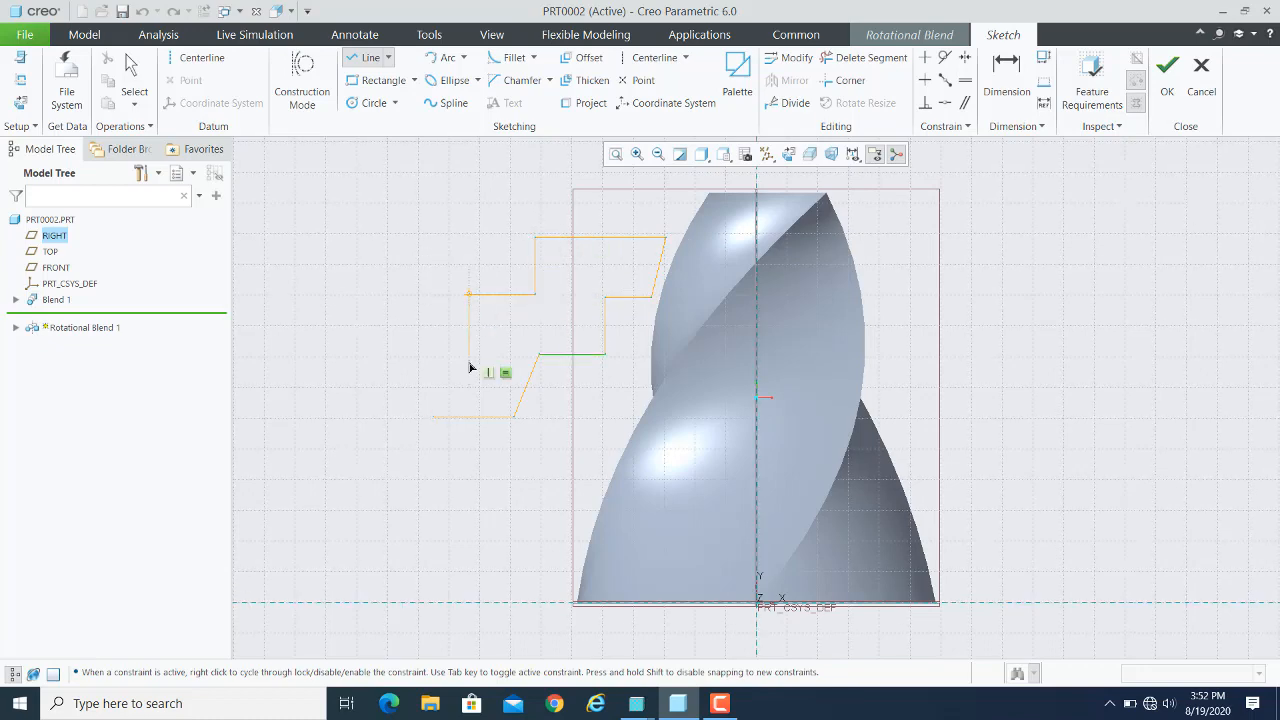
click(469, 360)
click(432, 389)
click(432, 416)
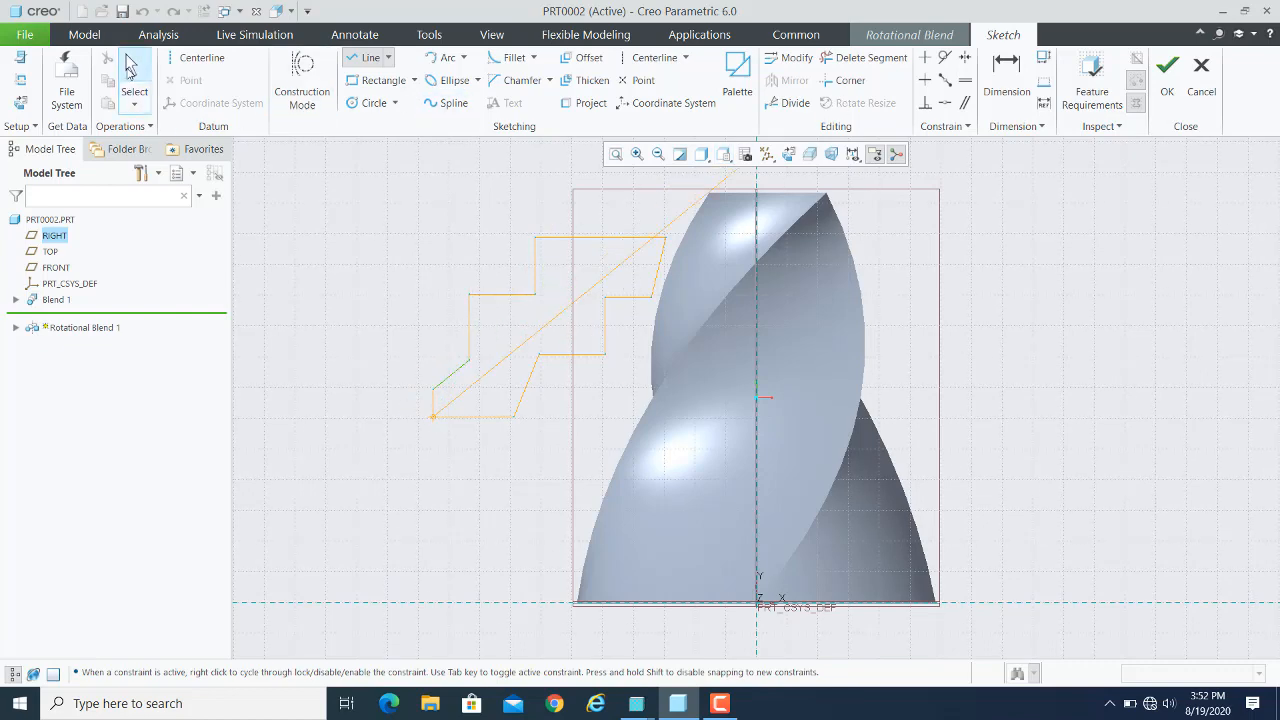
click(130, 68)
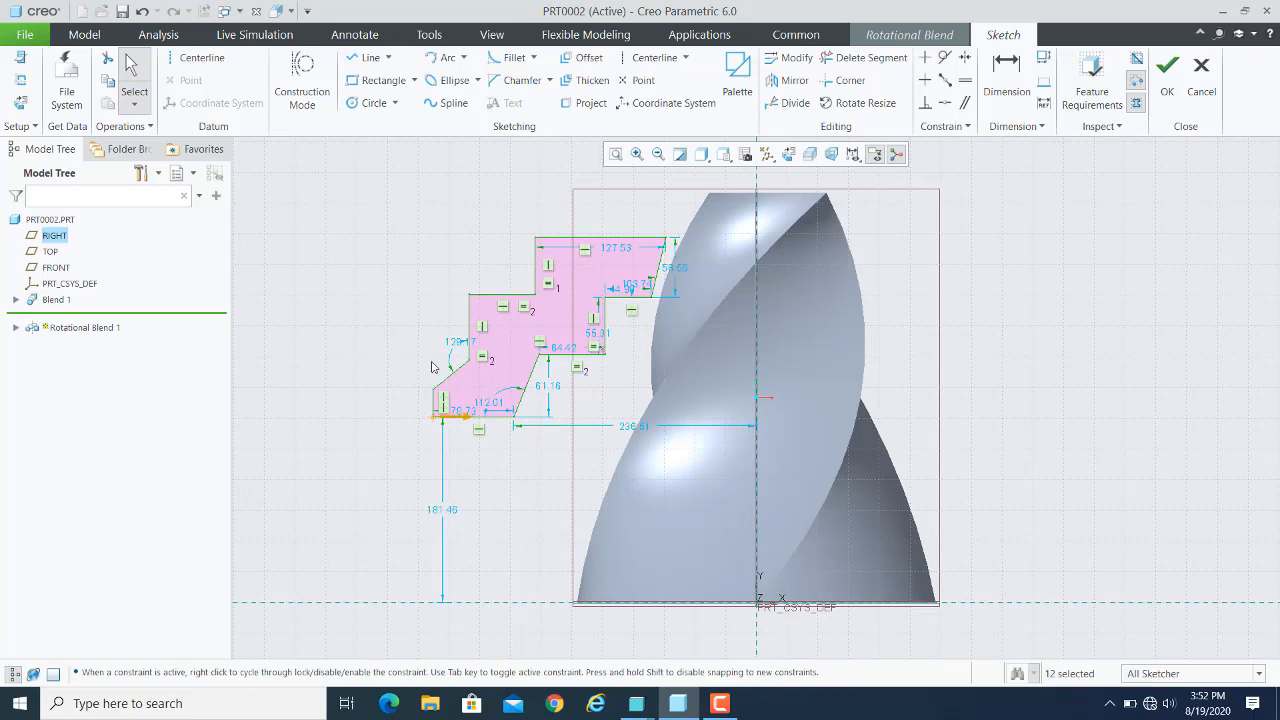
- Add a vertical centerline on the profile's outer side as the axis of revolution and finish the first section sketch
click(195, 60)
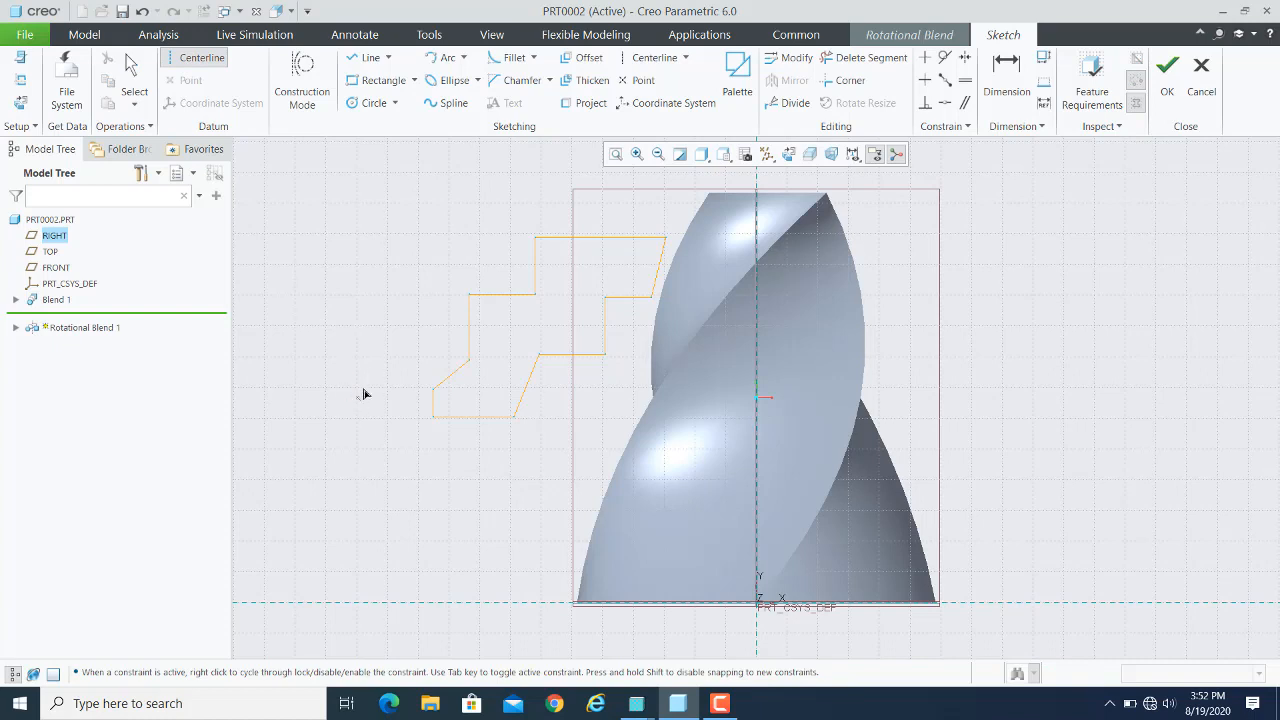
click(360, 326)
click(359, 490)
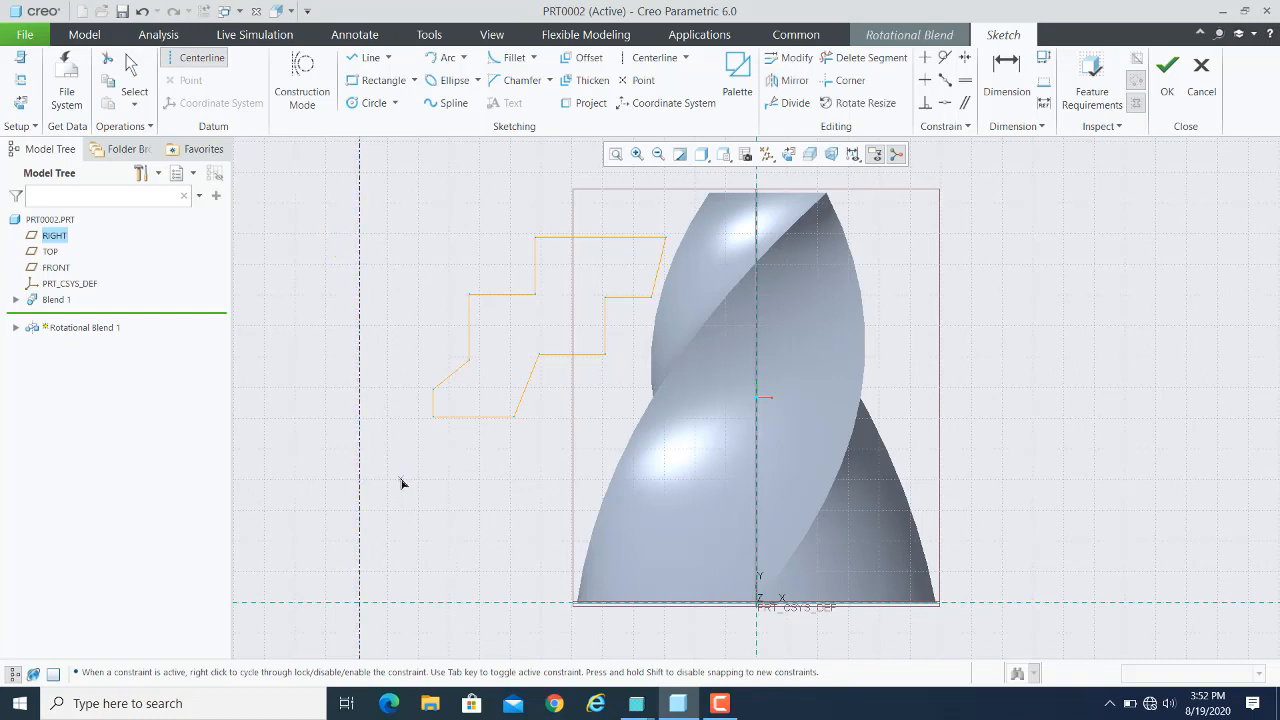
click(1167, 82)
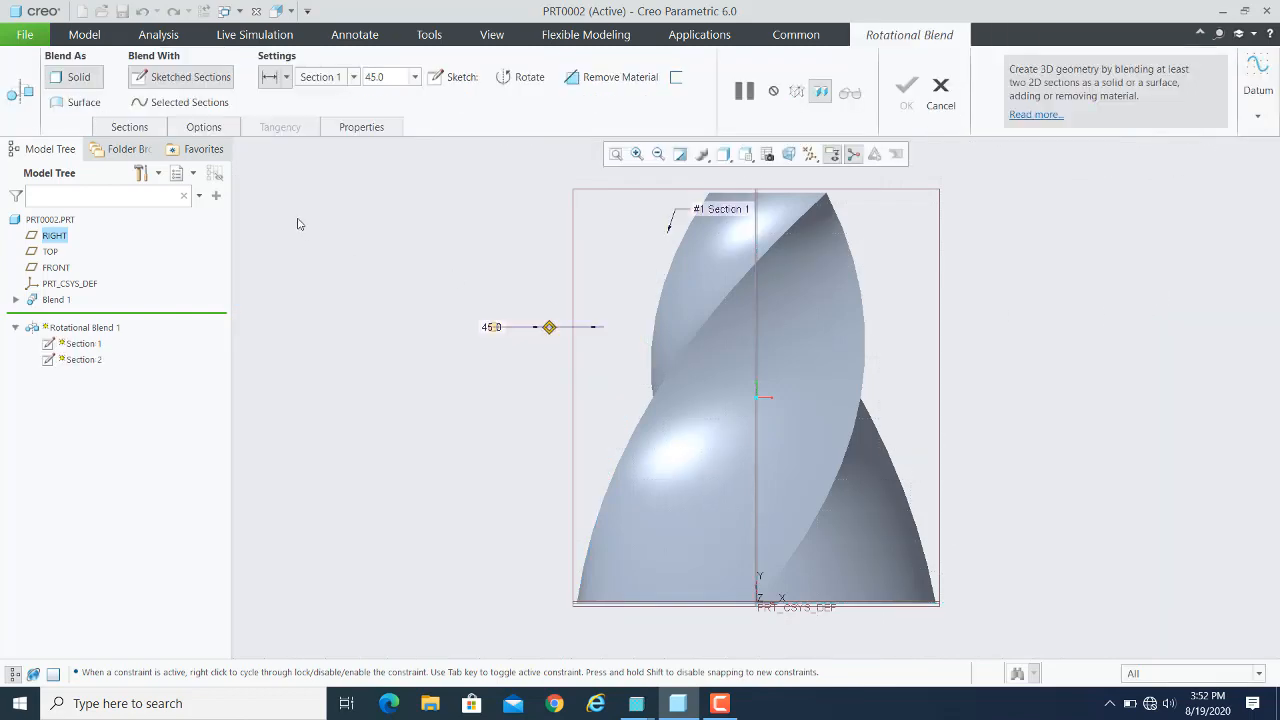
- Open the sketch of Section 2 with its plane offset 45.0 from Section 1
click(129, 127)
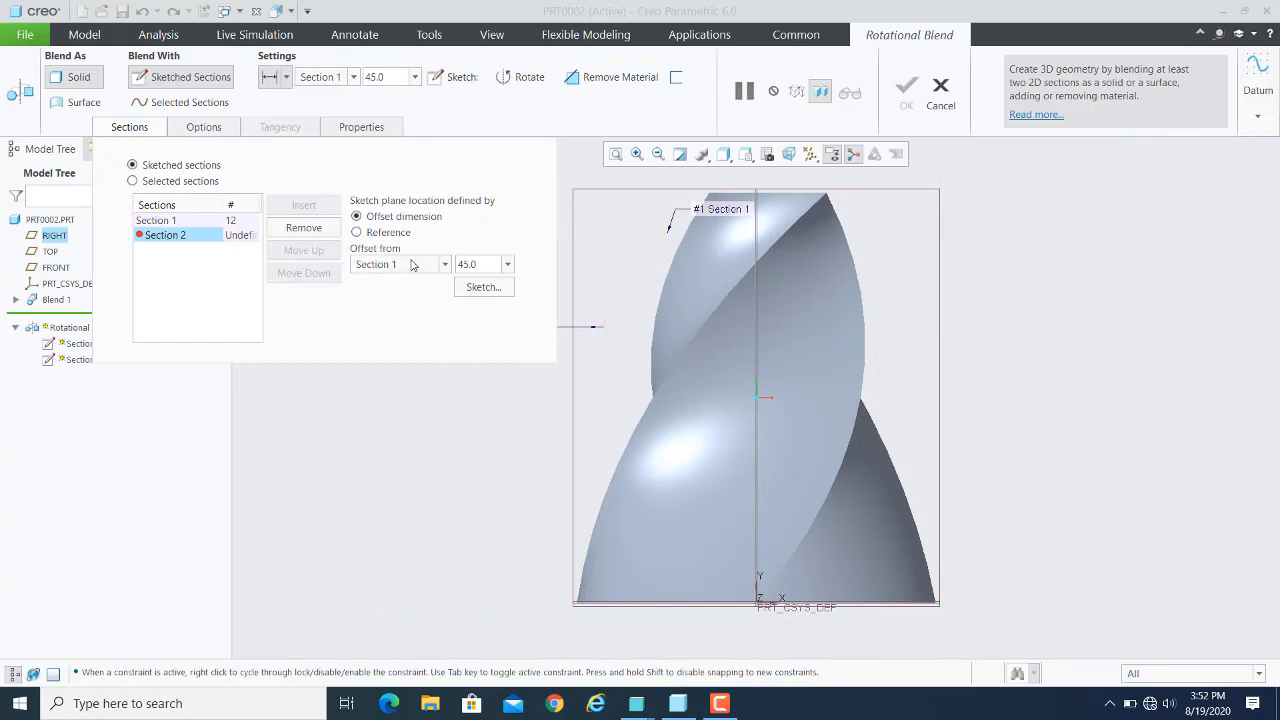
click(458, 263)
click(482, 287)
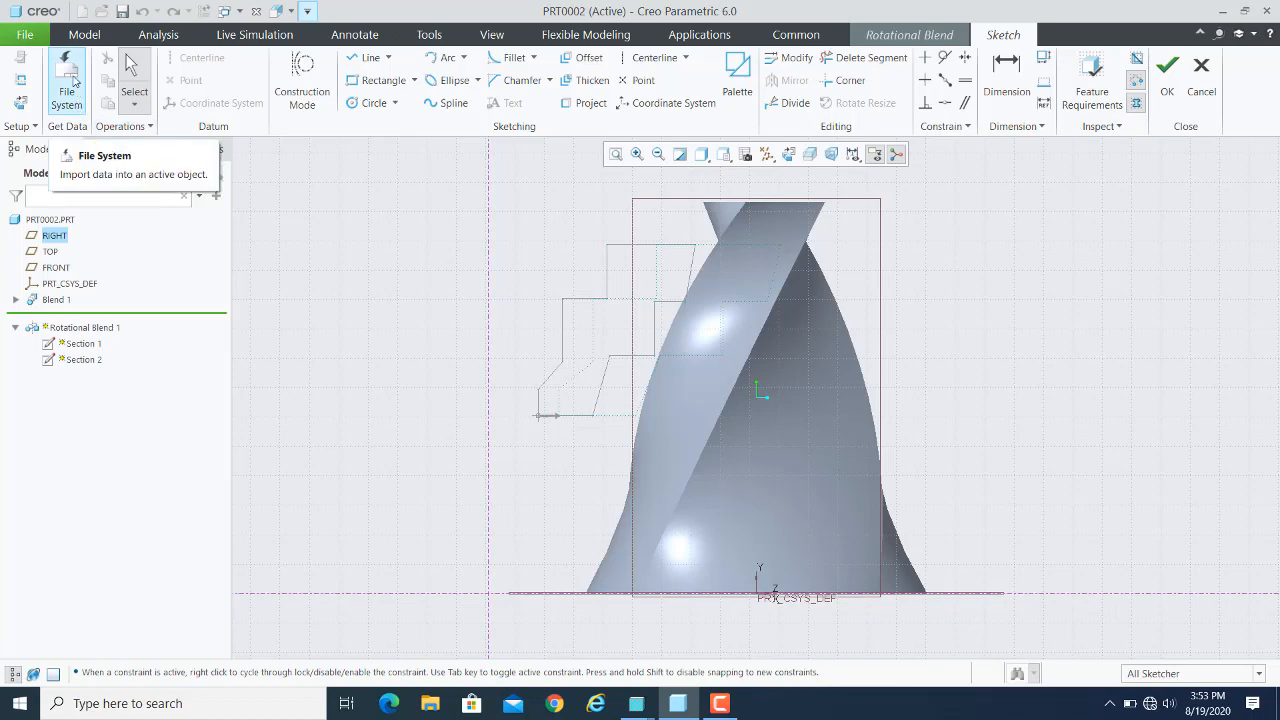
- Import the in-session sketch s2d0013.sec into Section 2 and place it near the first section's outline
click(82, 106)
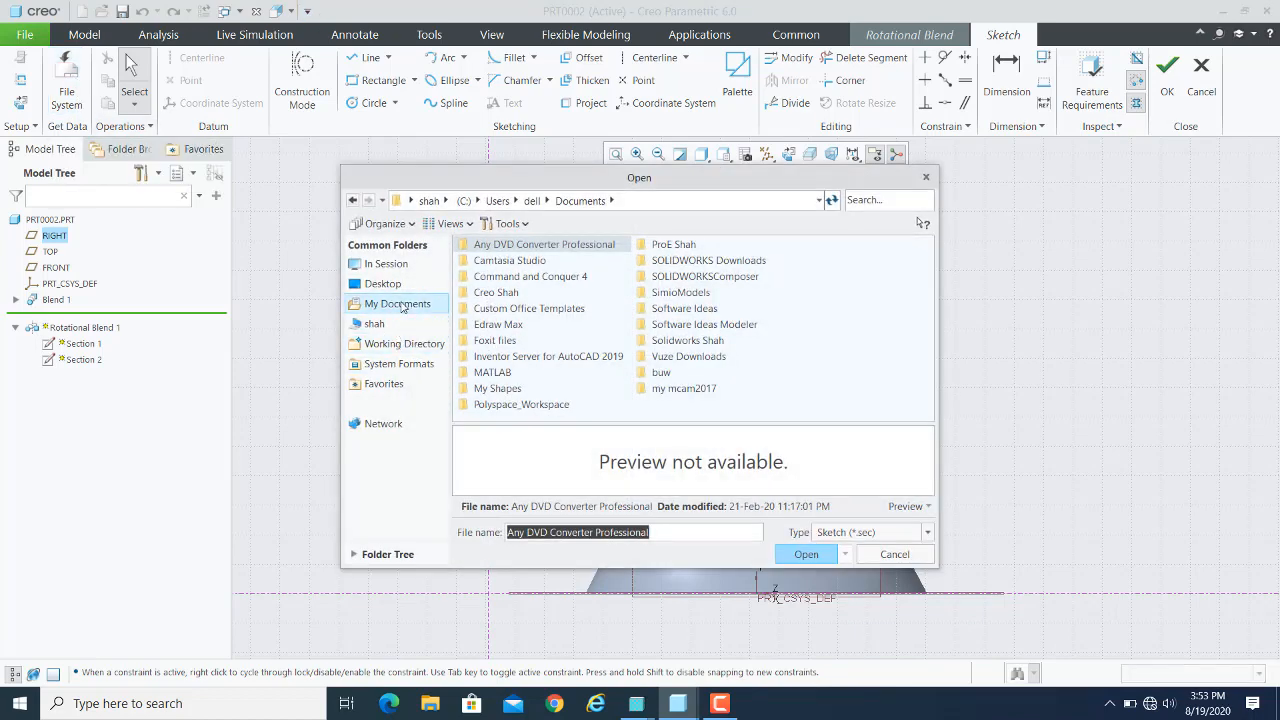
click(385, 266)
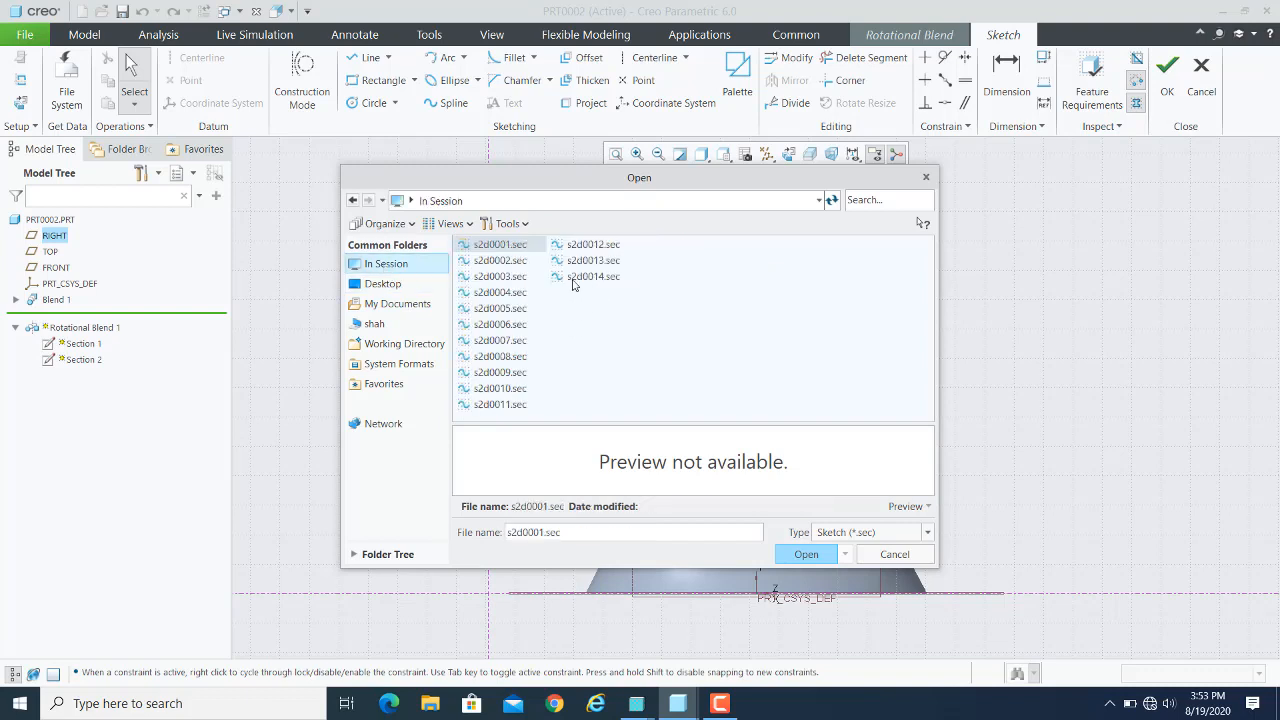
mouse_move(561, 280)
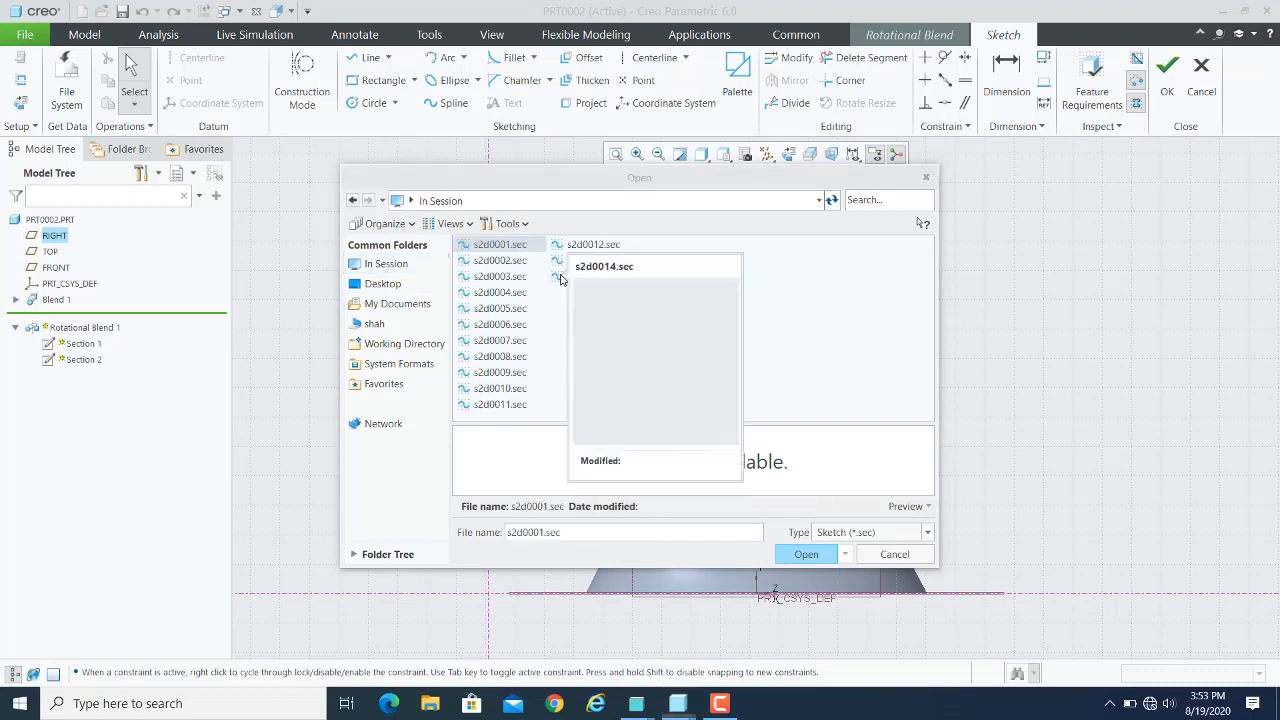
click(563, 262)
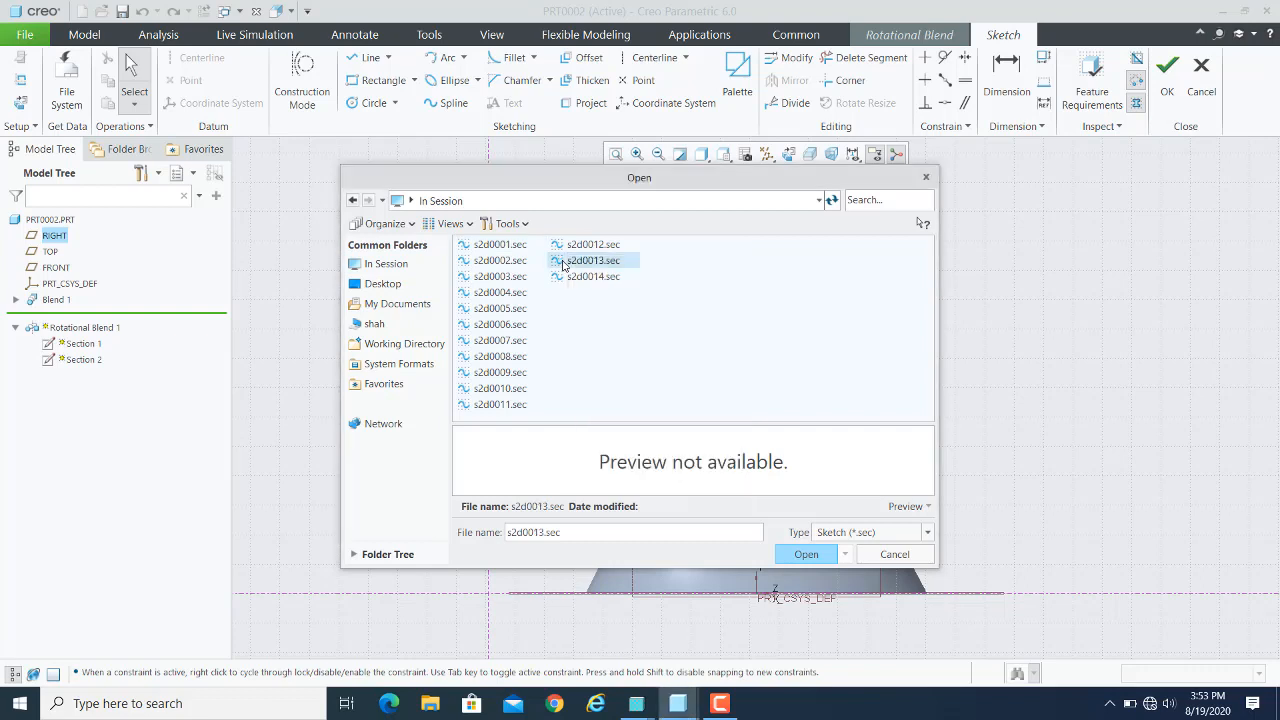
click(806, 554)
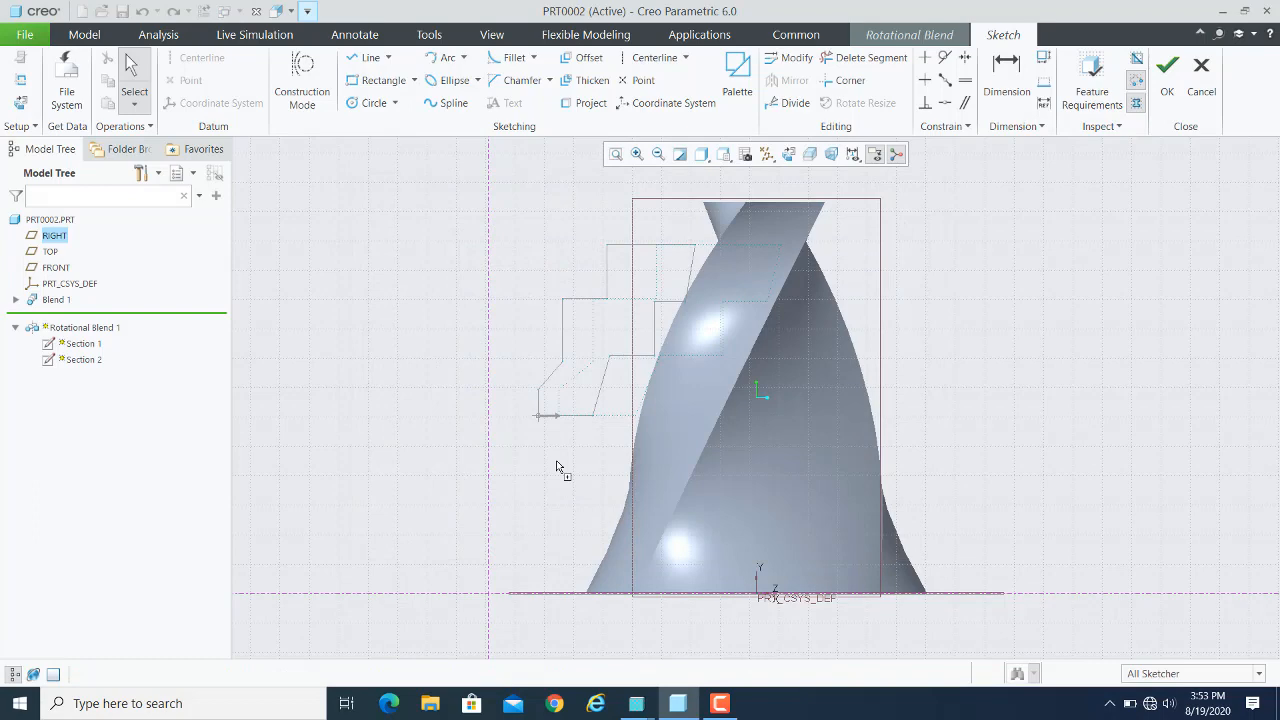
click(453, 337)
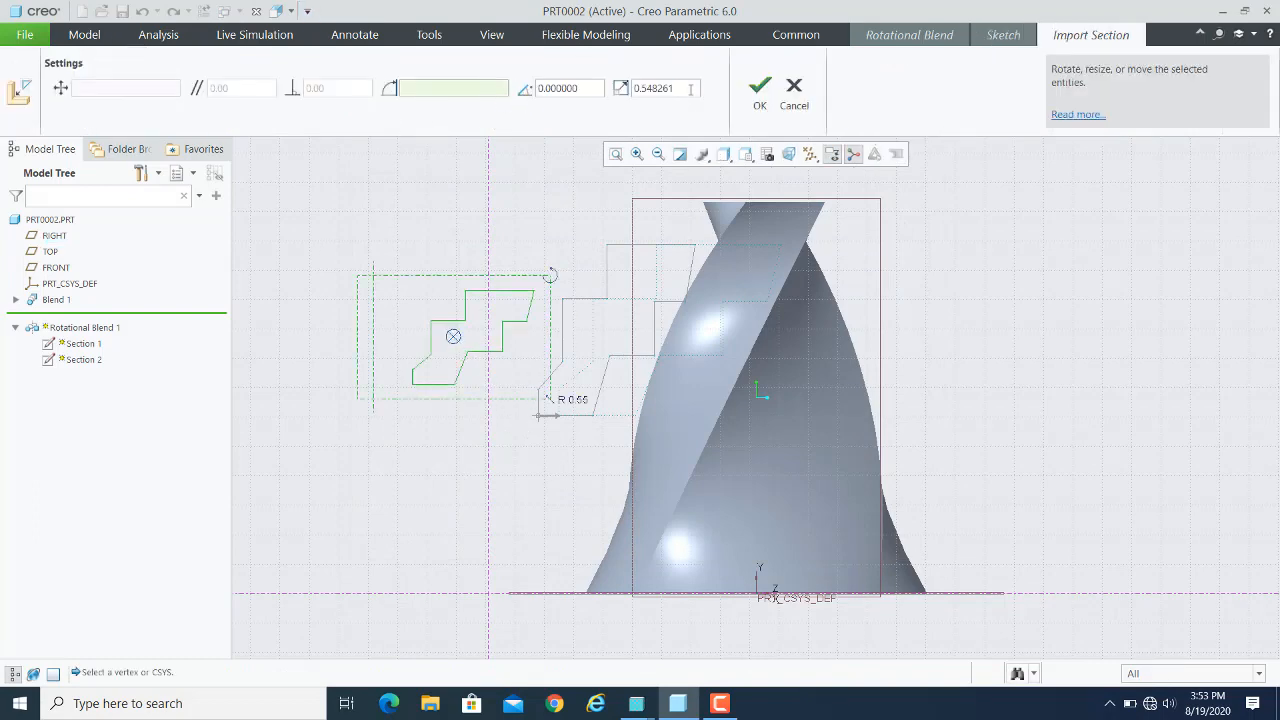
- Set the imported section's scale factor to 1 and its rotation angle to 30
drag(690, 89, 621, 89)
text(1)
key(Return)
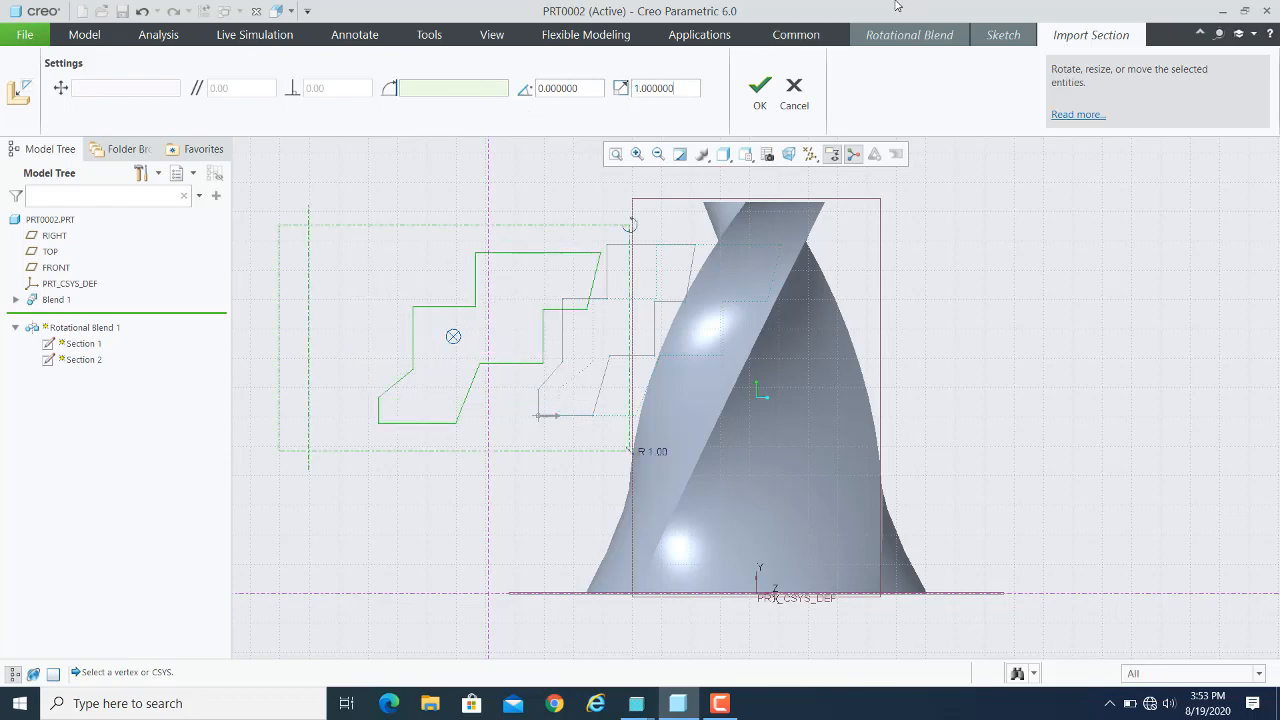
click(590, 89)
text(30)
key(Return)
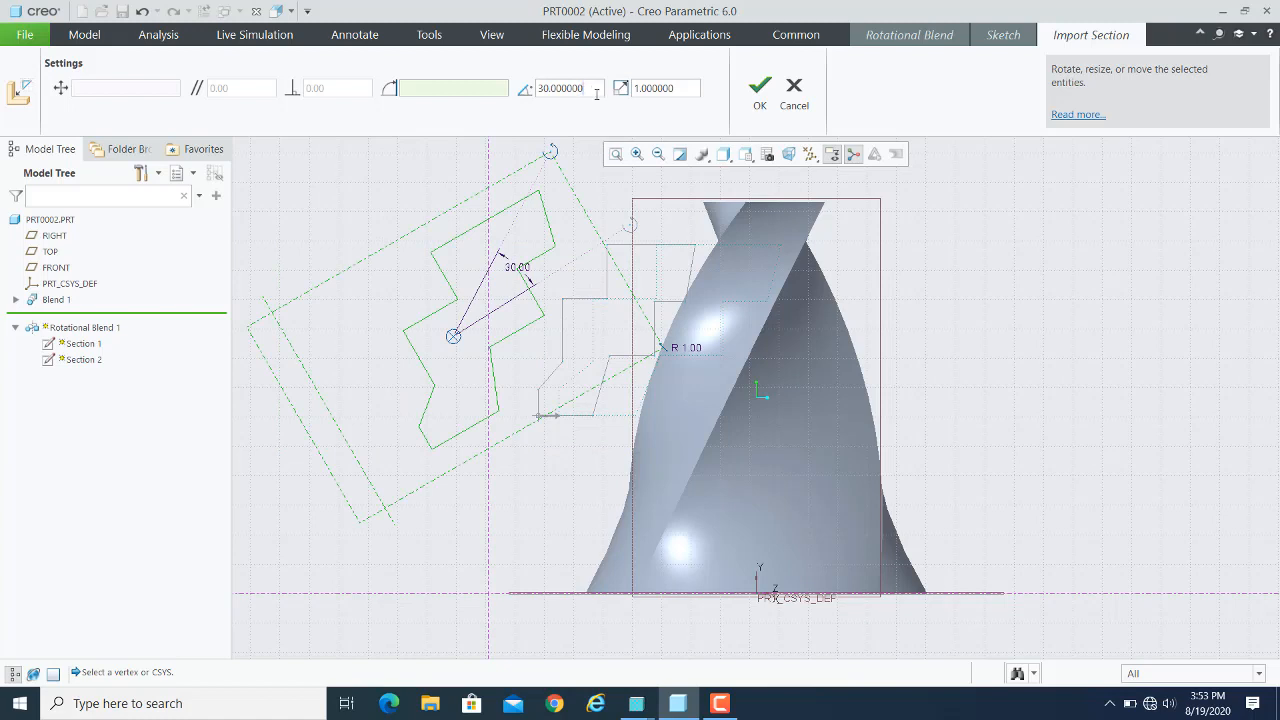
- Set the imported section's rotation angle to 0 and accept its placement in the Section 2 sketch
click(595, 90)
text(0)
key(Return)
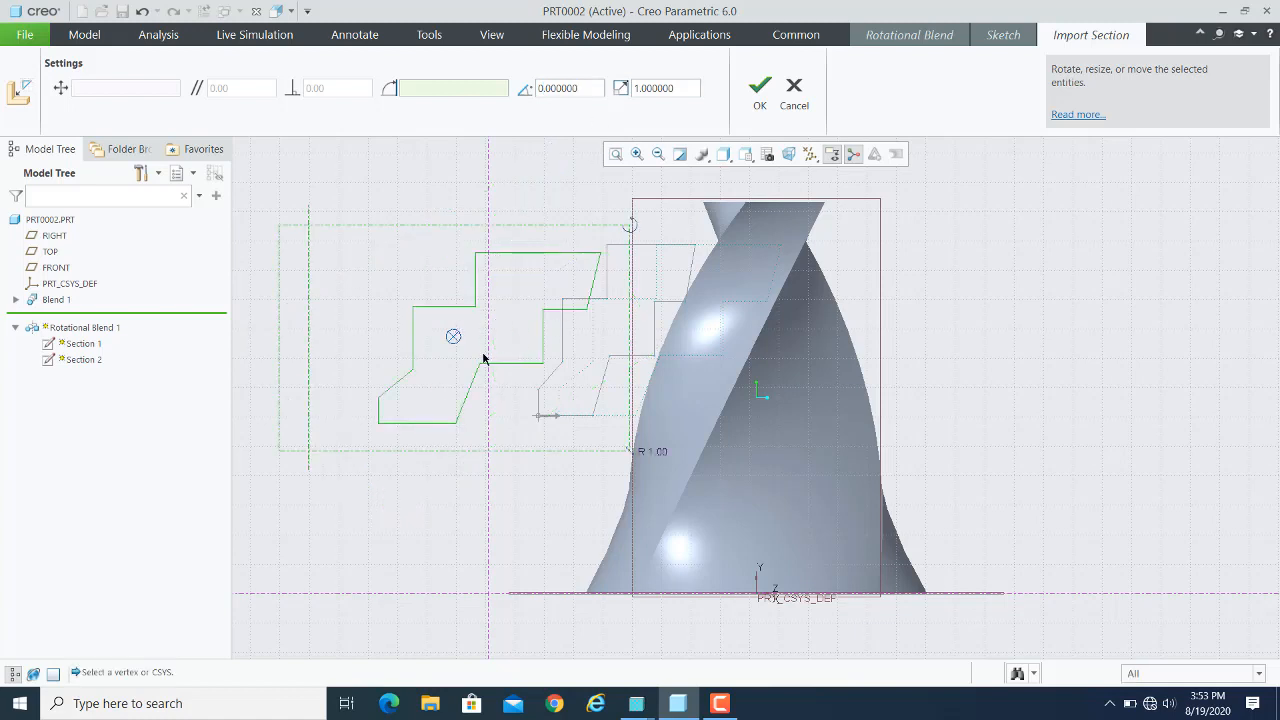
click(757, 95)
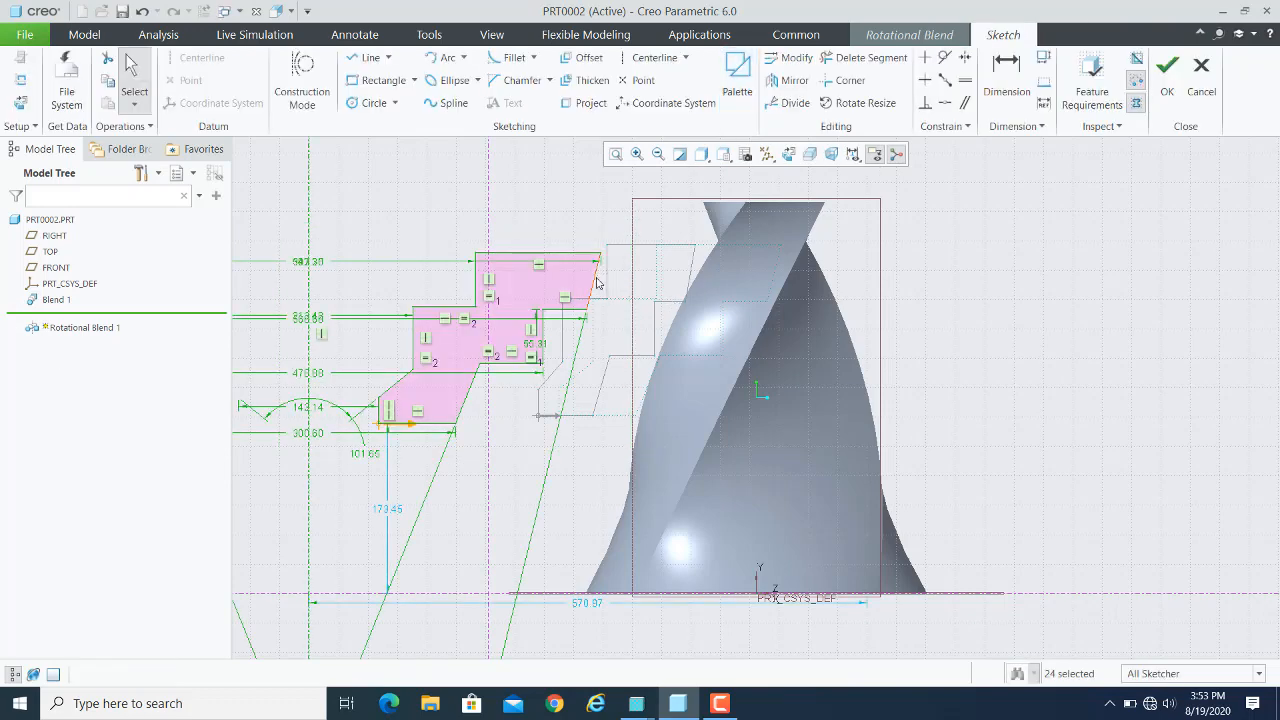
- Move the imported outline nearer the first section, reshape its left step, upper outer corner and top edge freehand, and finish the Section 2 sketch
mouse_move(596, 283)
mouse_down()
mouse_move(653, 288)
mouse_move(620, 286)
mouse_up()
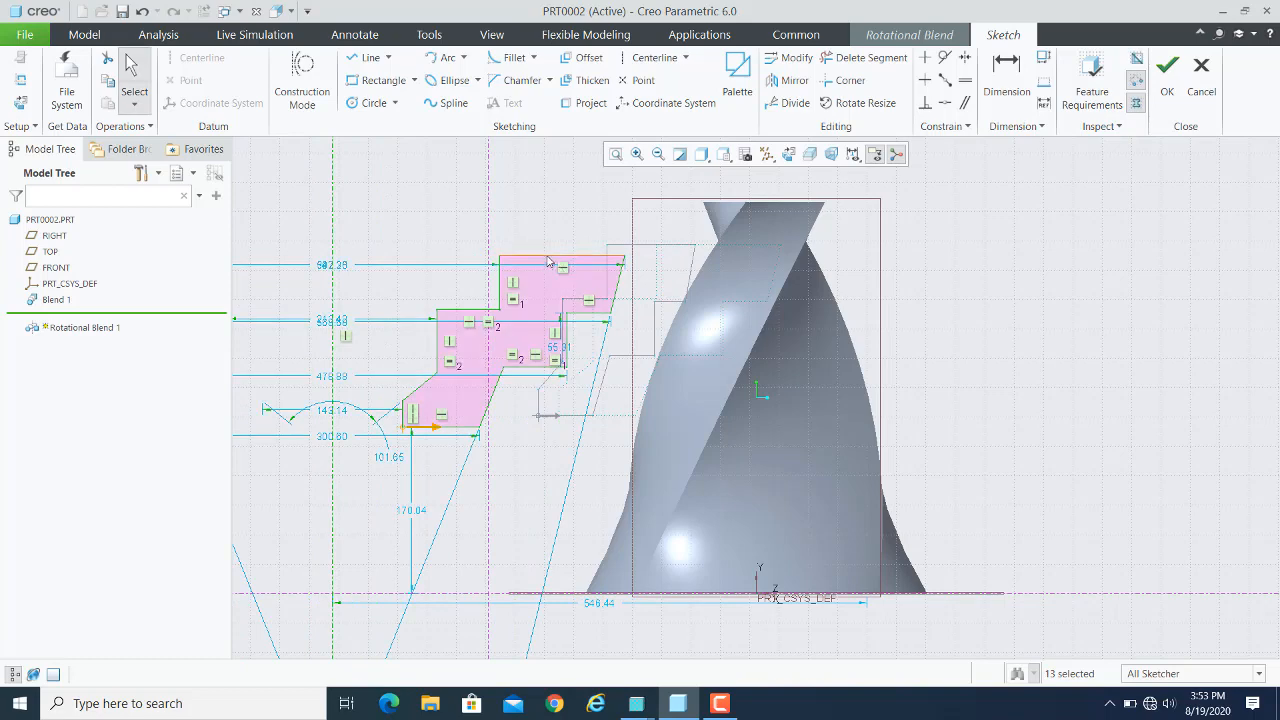
drag(548, 260, 552, 233)
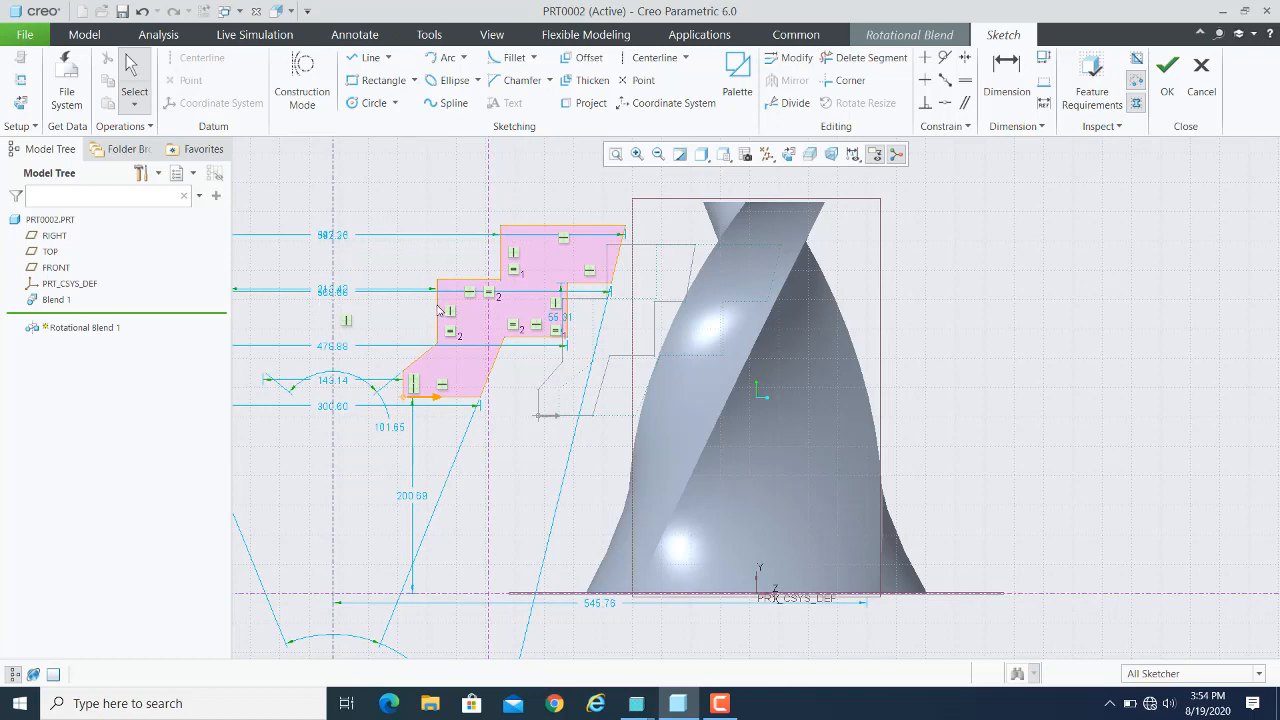
mouse_move(443, 347)
mouse_down()
mouse_move(414, 340)
mouse_move(447, 347)
mouse_up()
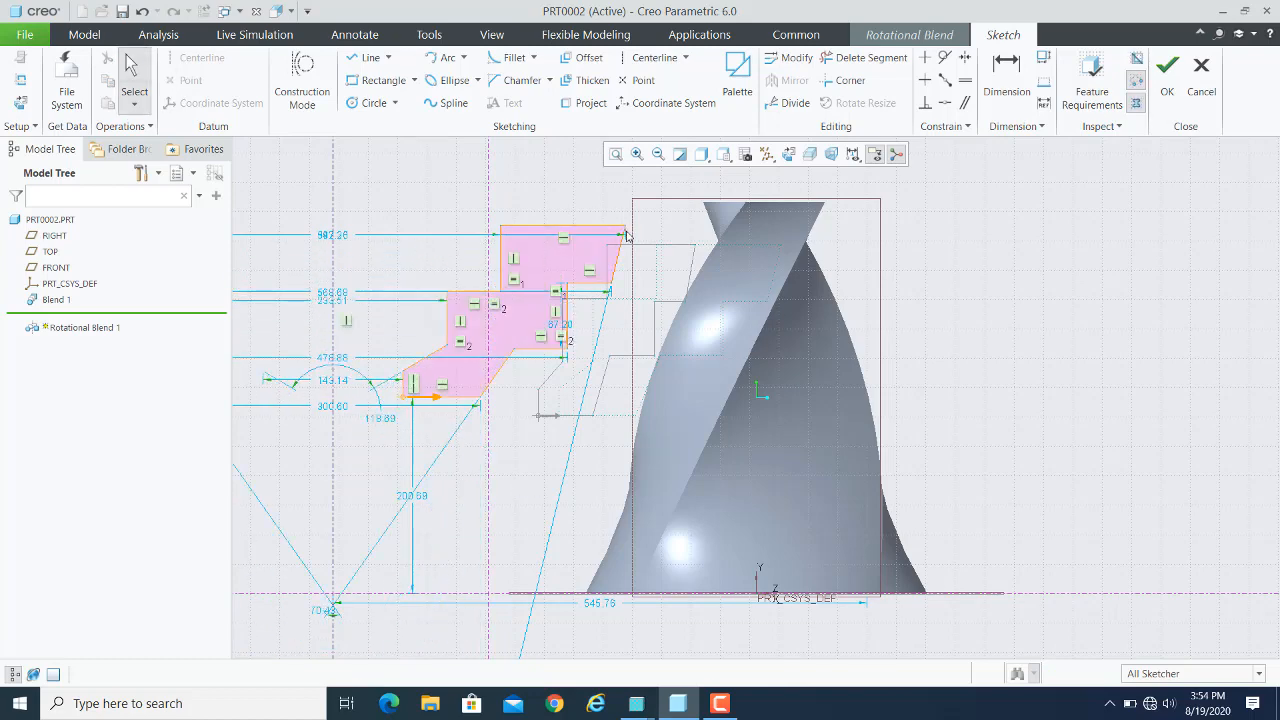
drag(627, 234, 670, 236)
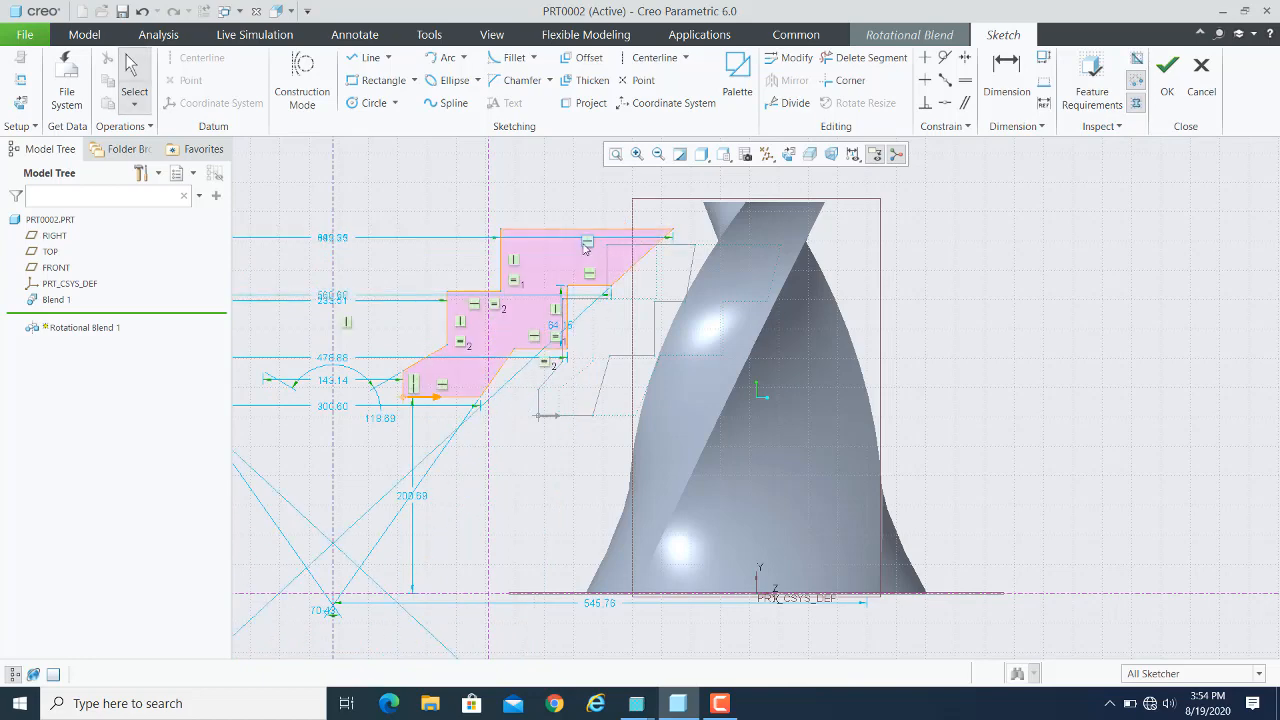
drag(575, 236, 586, 268)
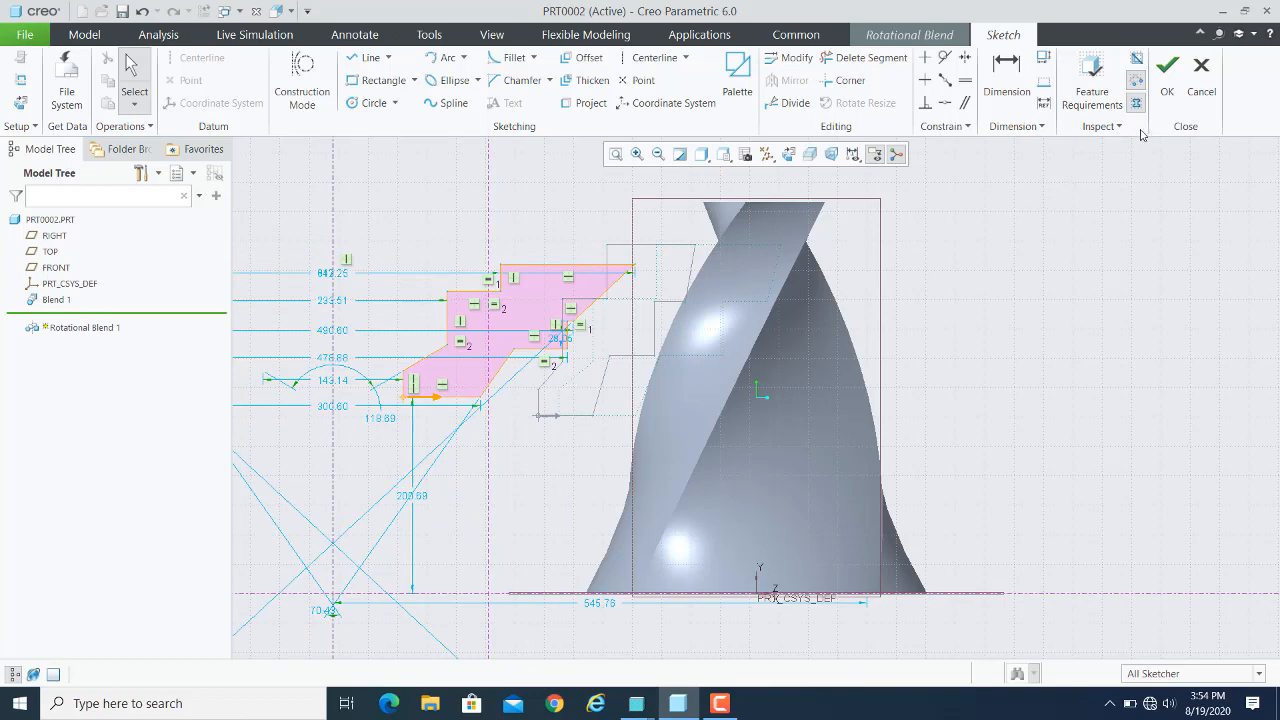
click(1167, 72)
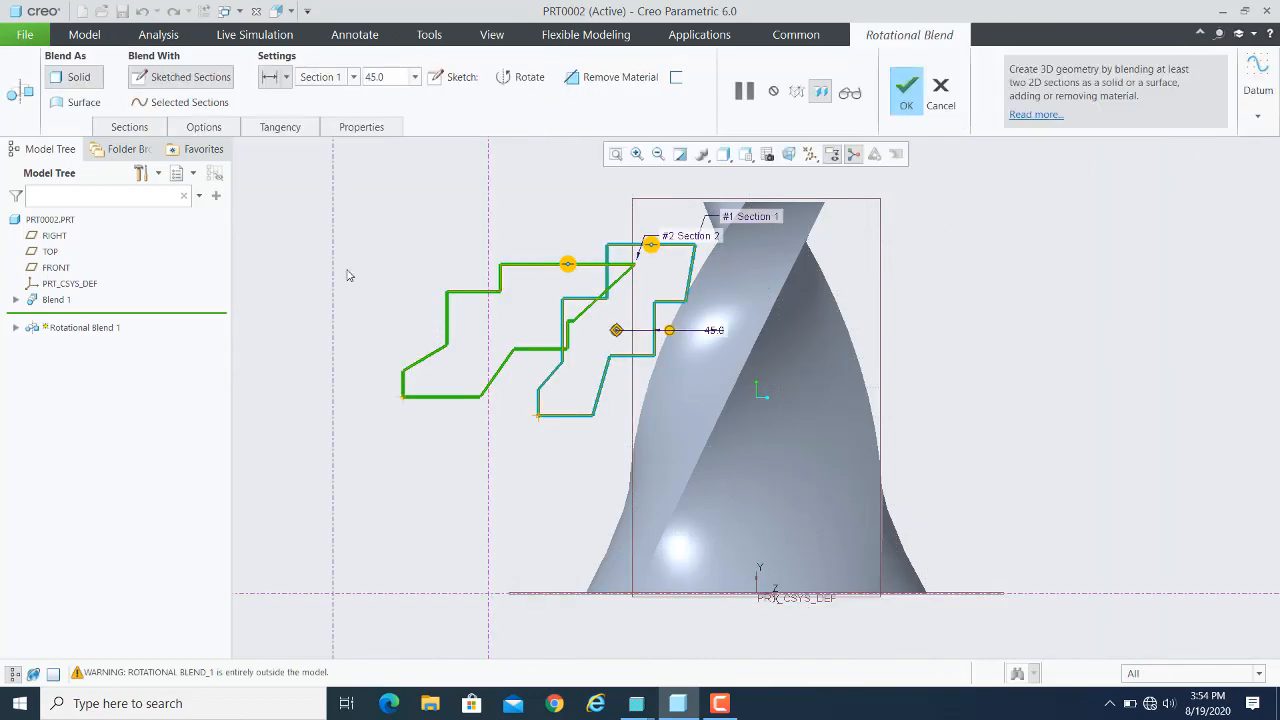
- Inspect the rotational blend's two sections in the default 3D orientation, and cancel the feature
key(ctrl+d)
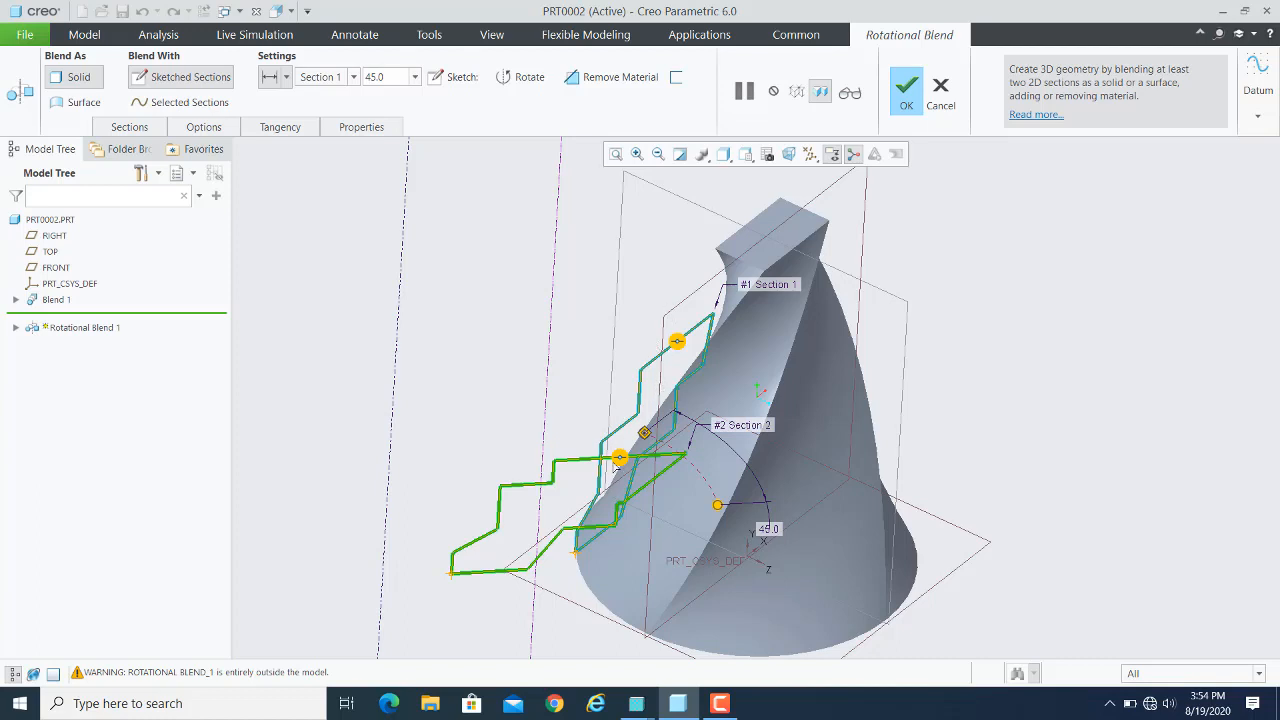
click(148, 128)
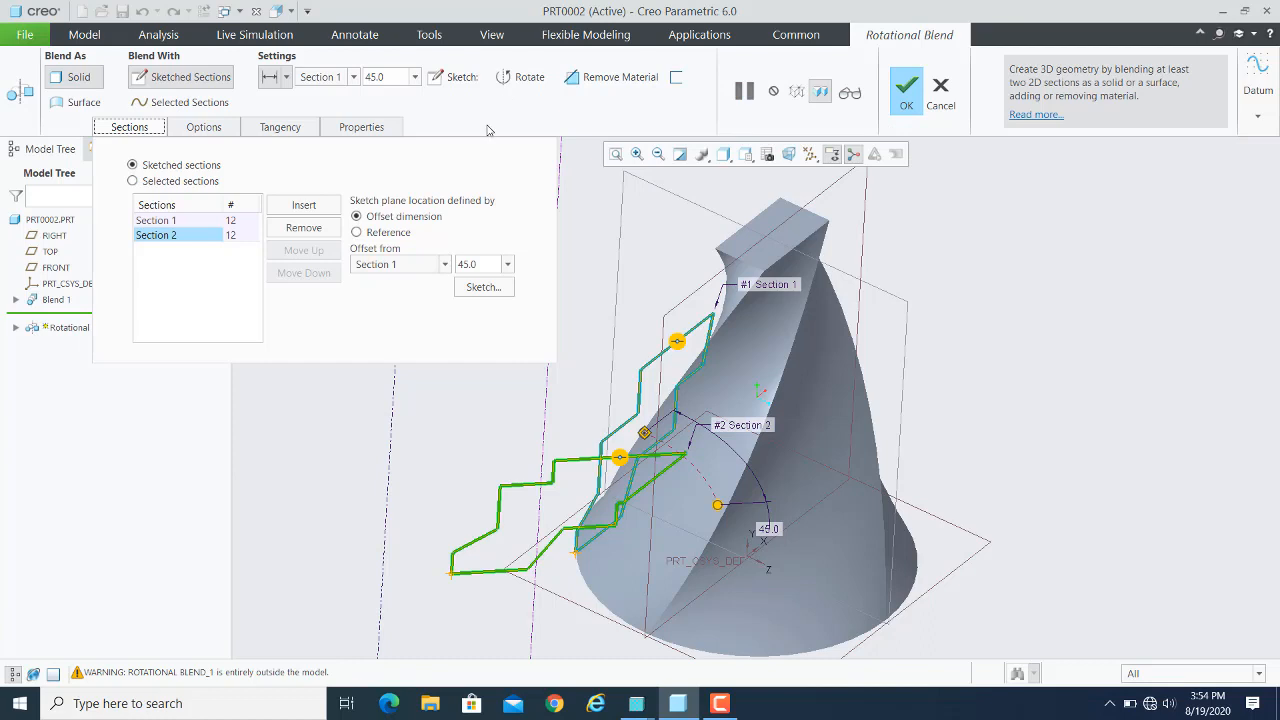
click(940, 92)
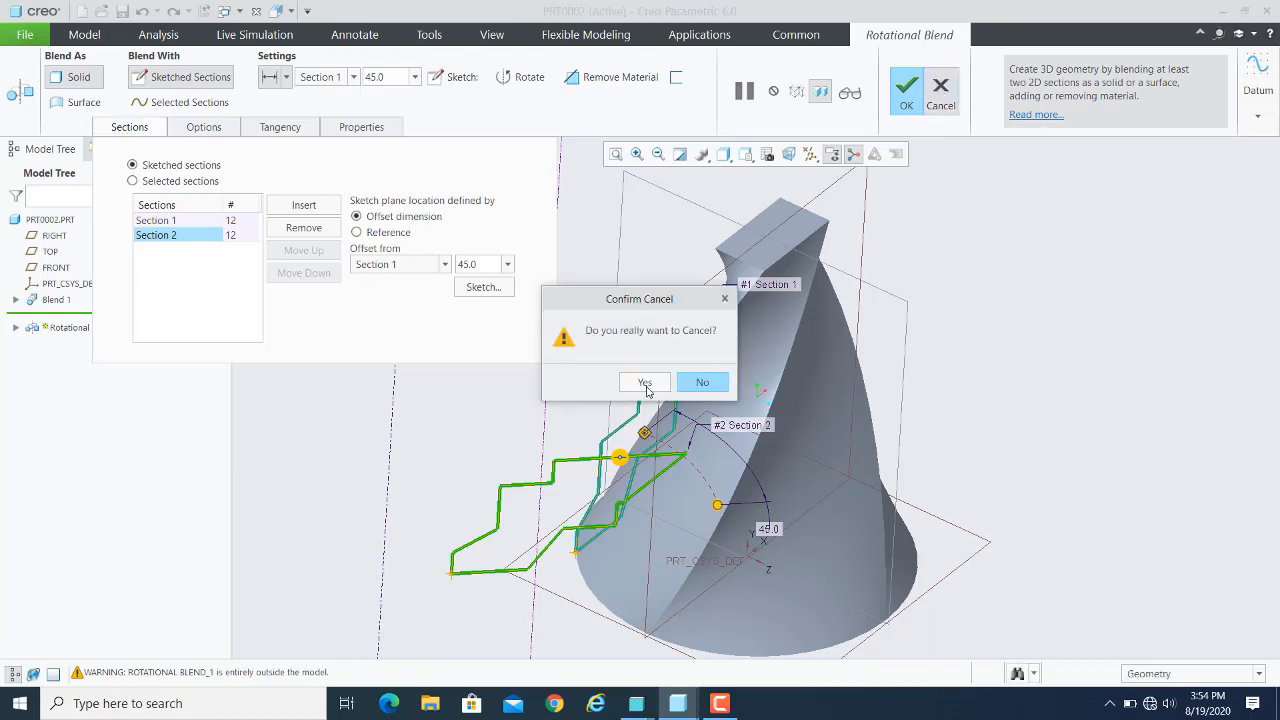
click(645, 383)
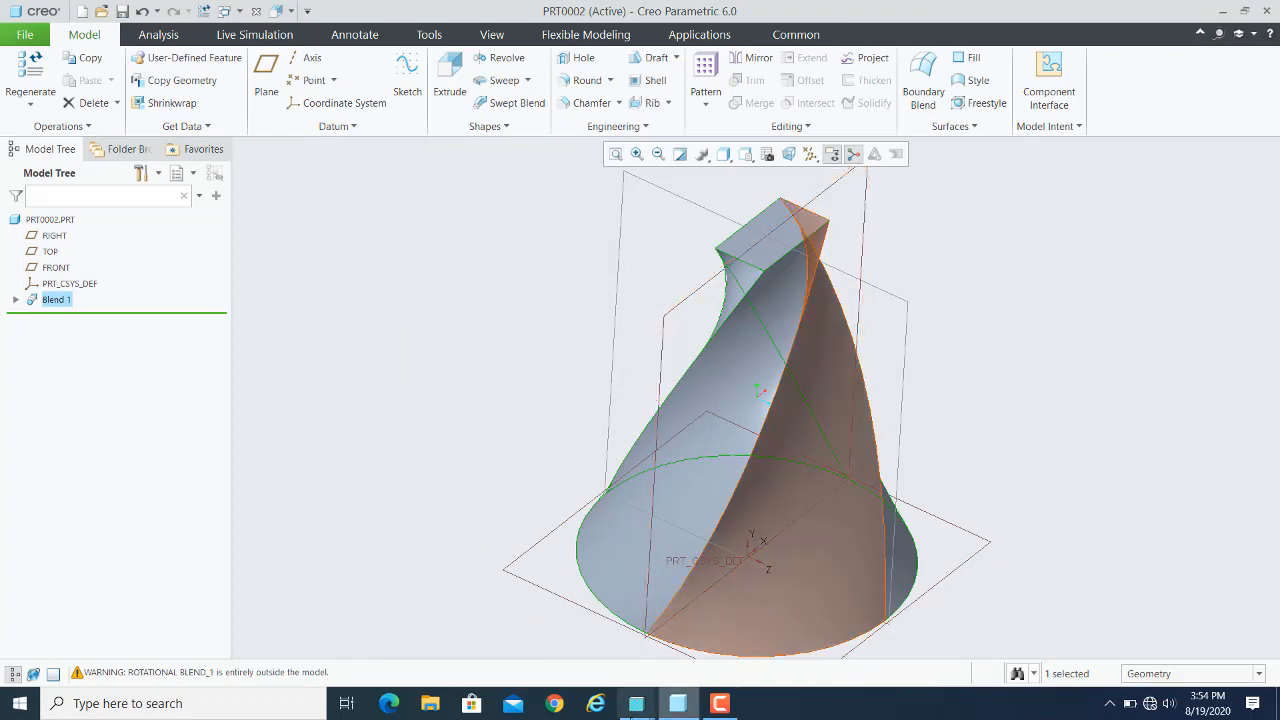
- Switch to Pro/ENGINEER to review the general blend in PRT0008, return to Creo Parametric and show its available blend commands
mouse_move(634, 710)
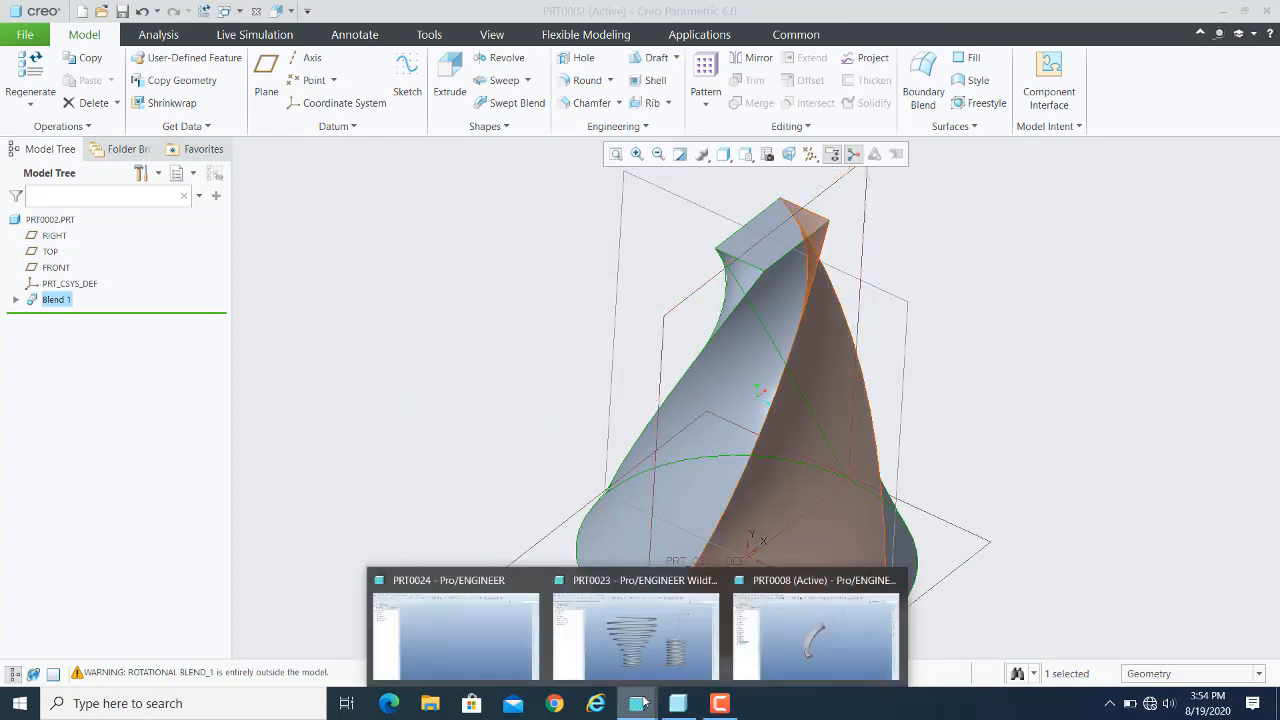
click(815, 618)
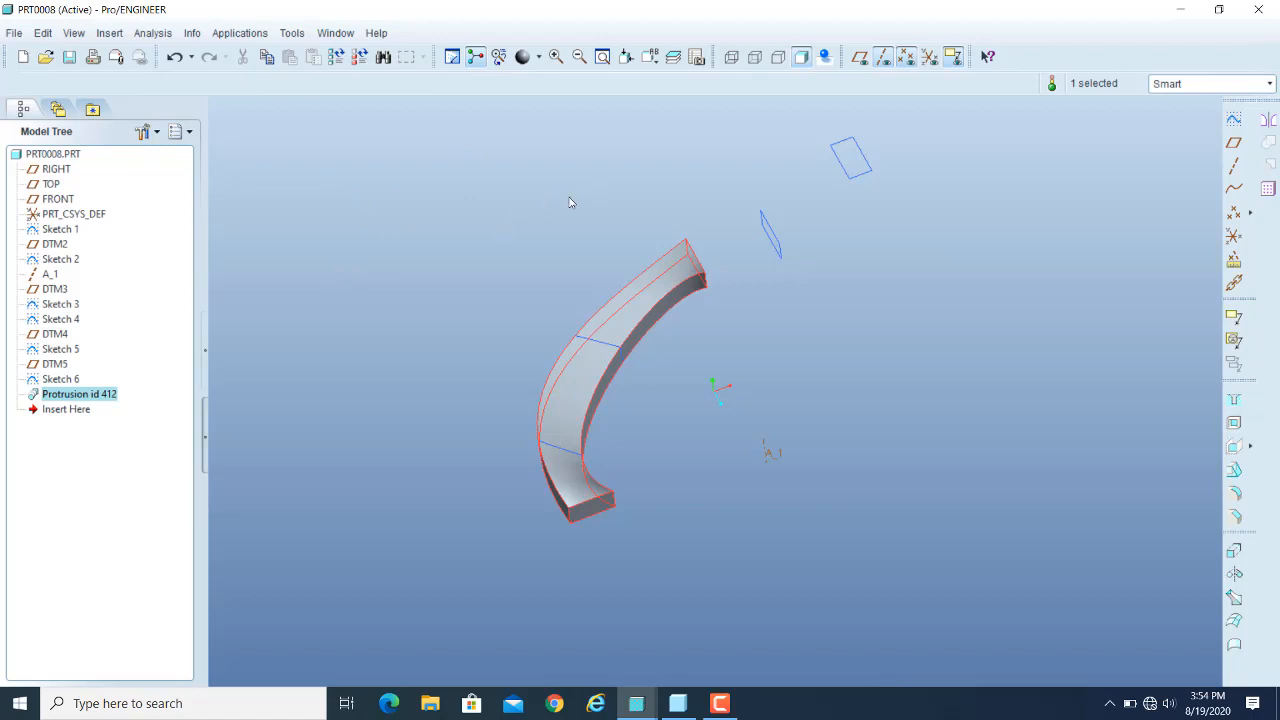
click(691, 706)
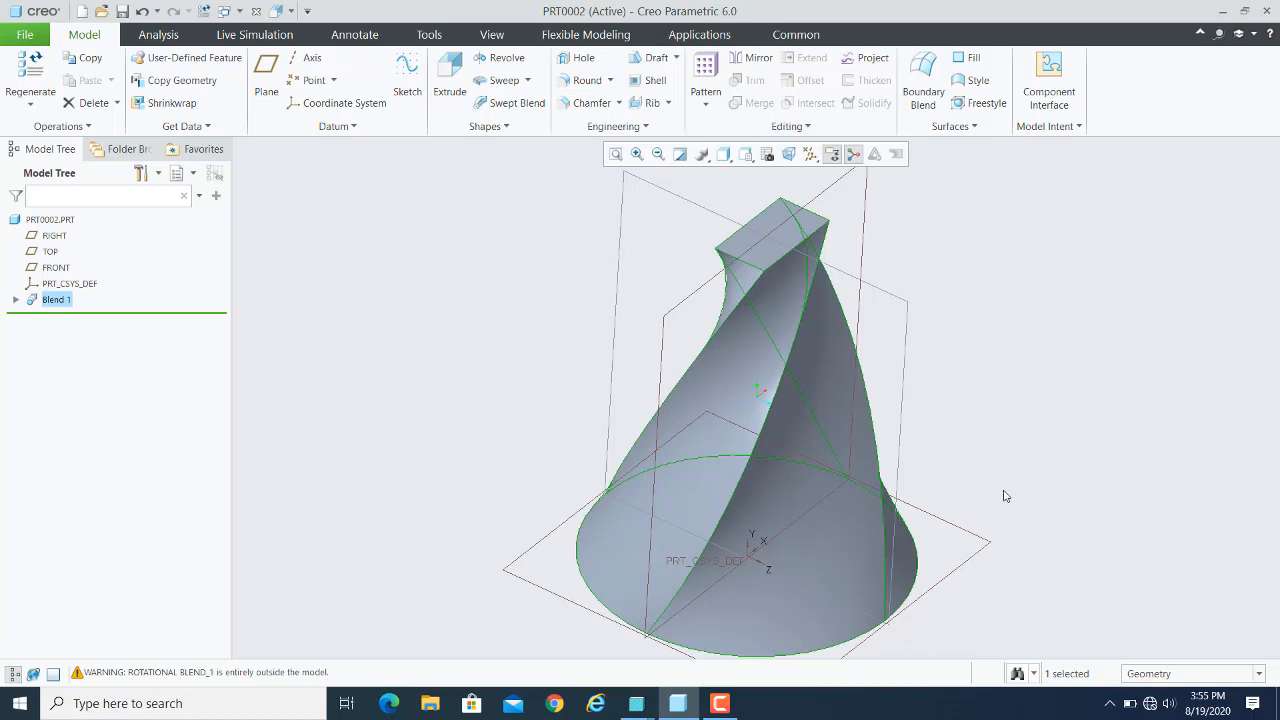
click(728, 708)
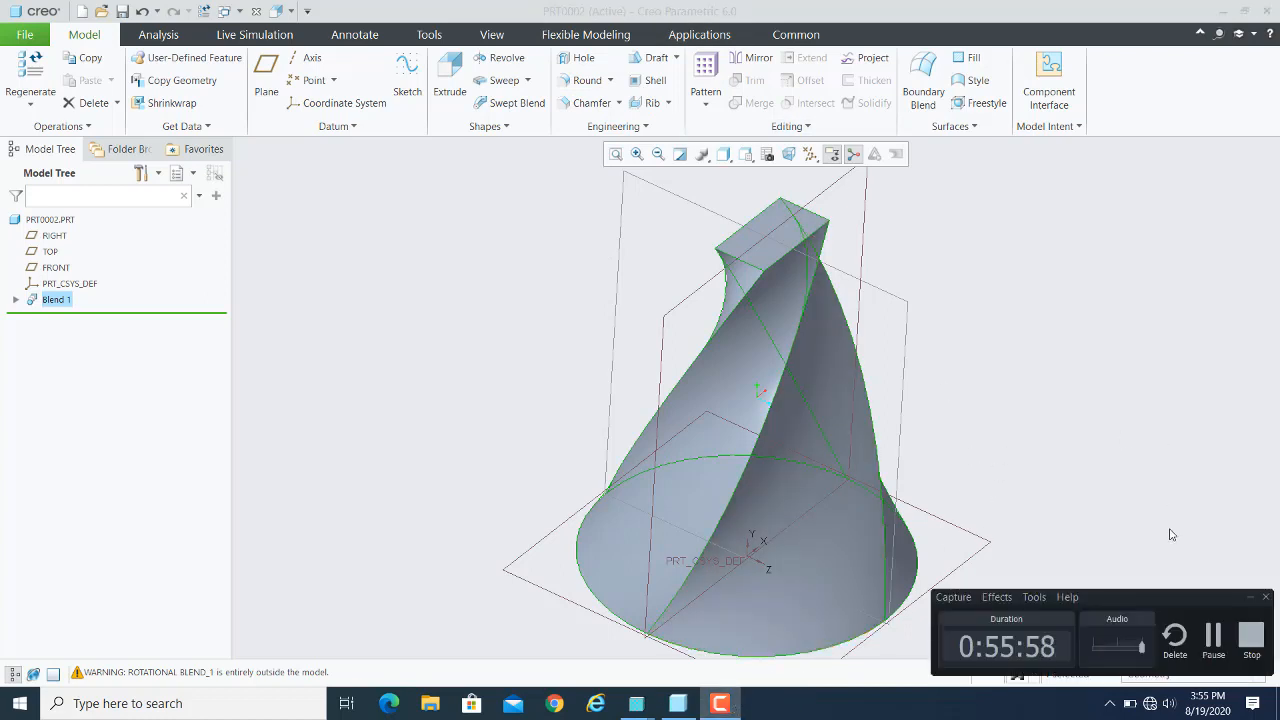
click(503, 128)
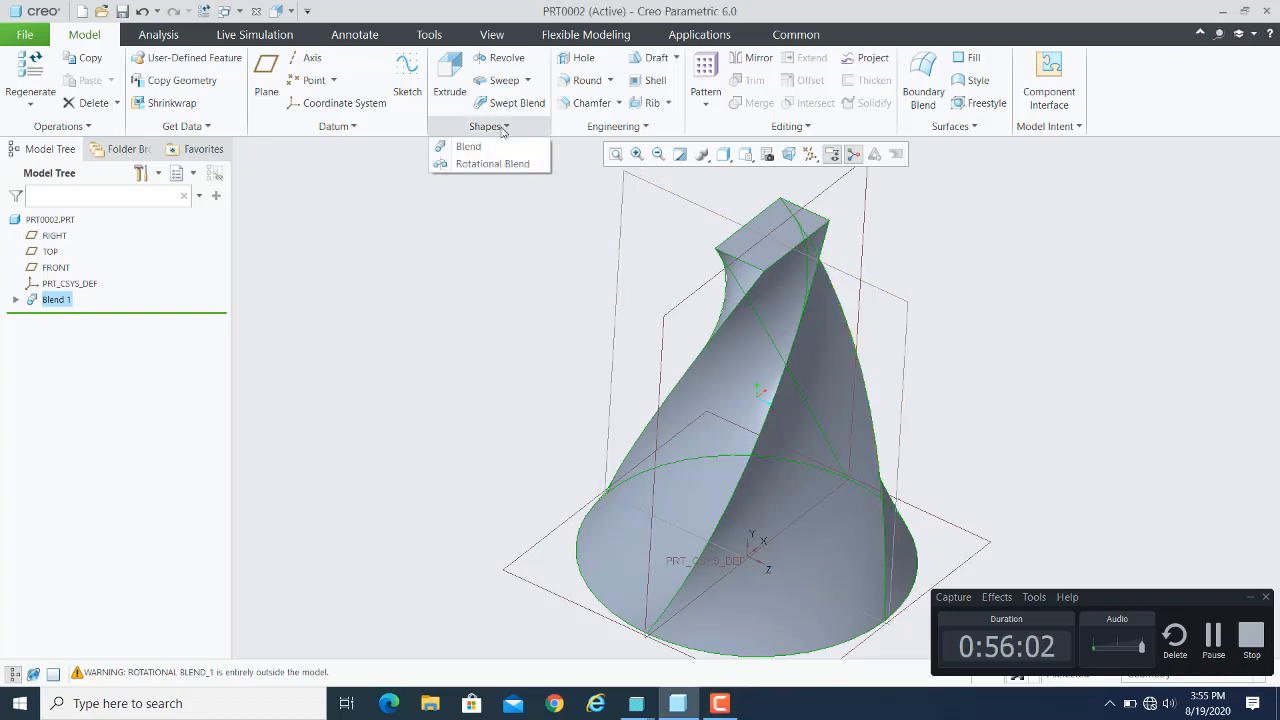